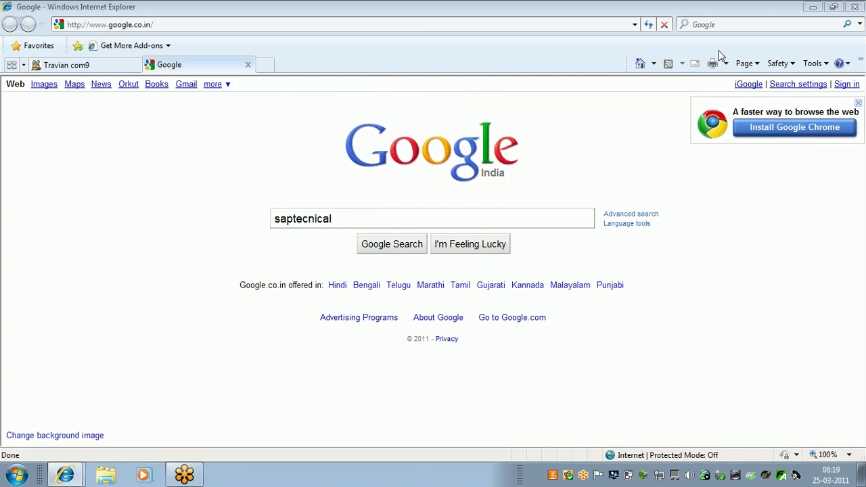
Step: Search Google for 'saptecnical bapi material', then minimize Internet Explorer
type("bapi material")
key("Return")
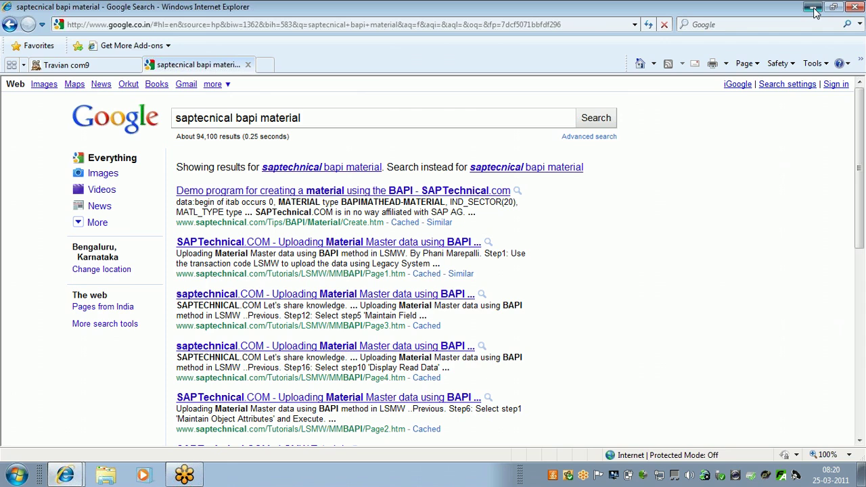
left_click(814, 8)
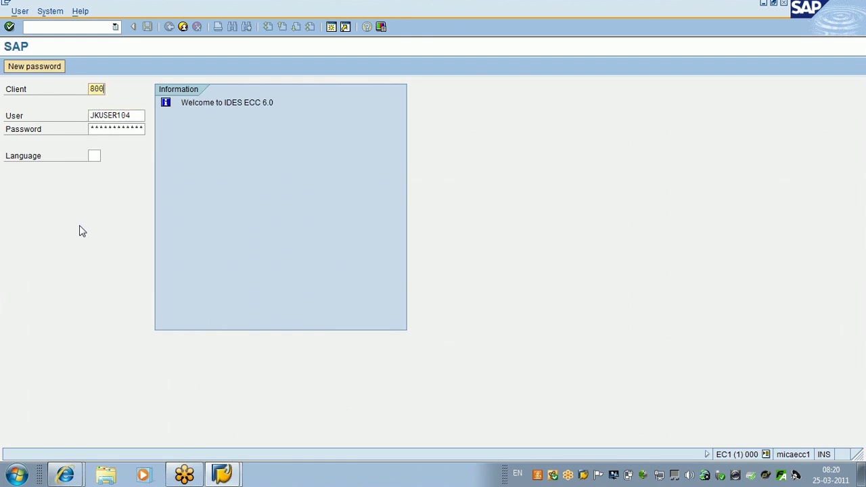
Step: Log on to client 800 with the corrected user id, the password and language EN
key("BackSpace")
type("6")
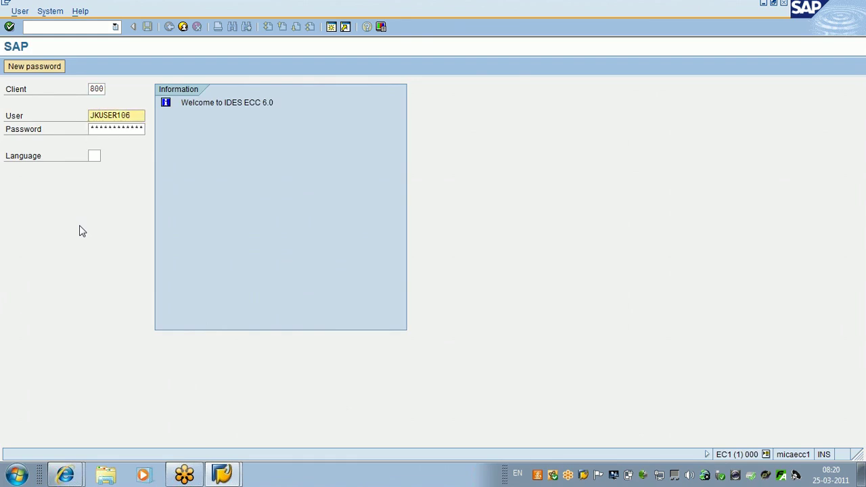
key("Tab")
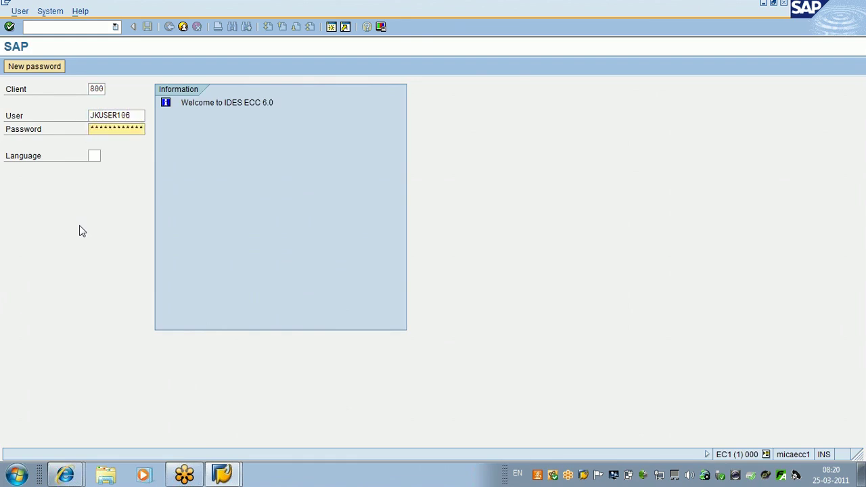
key("Right")
key("Right")
key("Right")
key("Right")
key("Right")
key("Right")
key("Left")
key("Left")
key("Left")
key("Left")
key("Right")
key("Right")
key("Right")
key("Right")
key("Right")
key("Right")
key("Tab")
type("en")
key("Return")
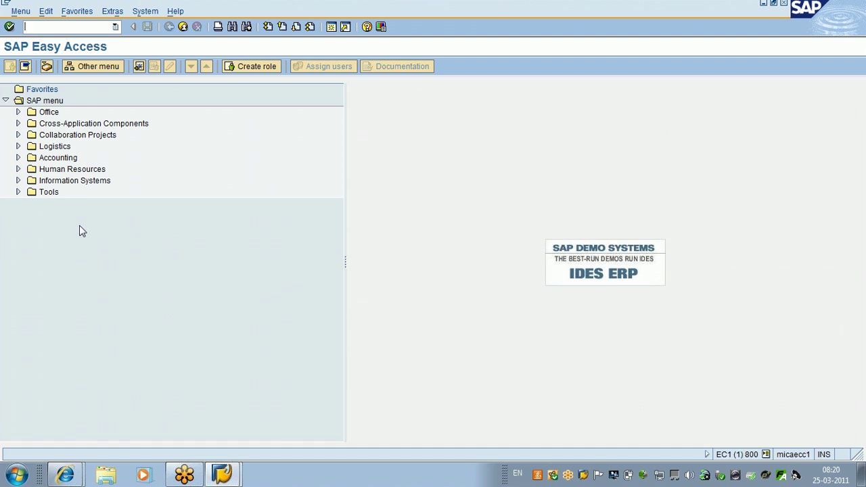
Step: Start creating program ZTEST_BAPI01 in the SE38 ABAP Editor
type("se38")
key("Return")
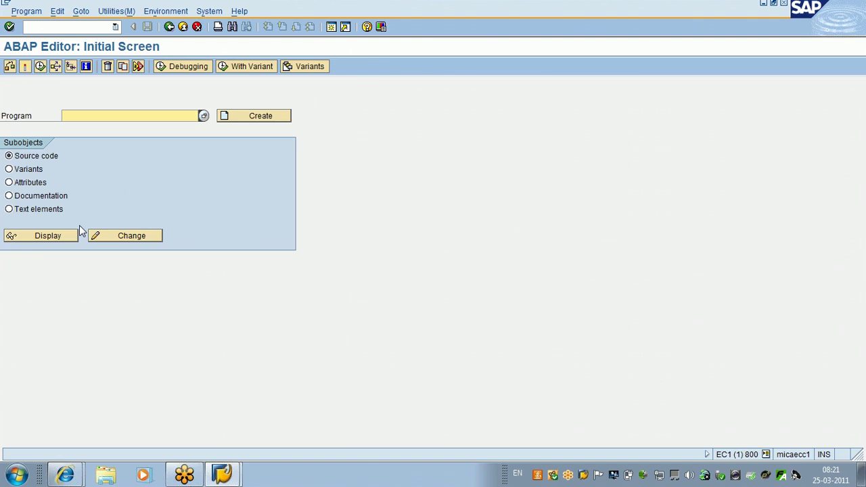
type("ztest")
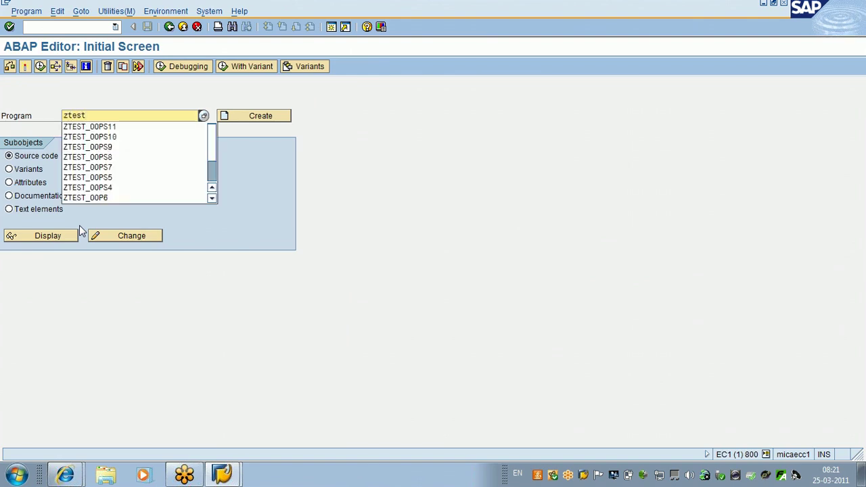
type("_bapi01")
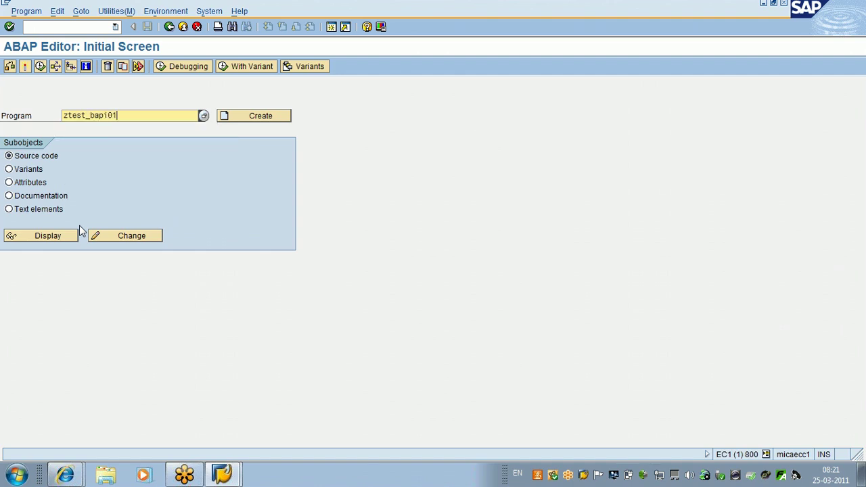
left_click(255, 119)
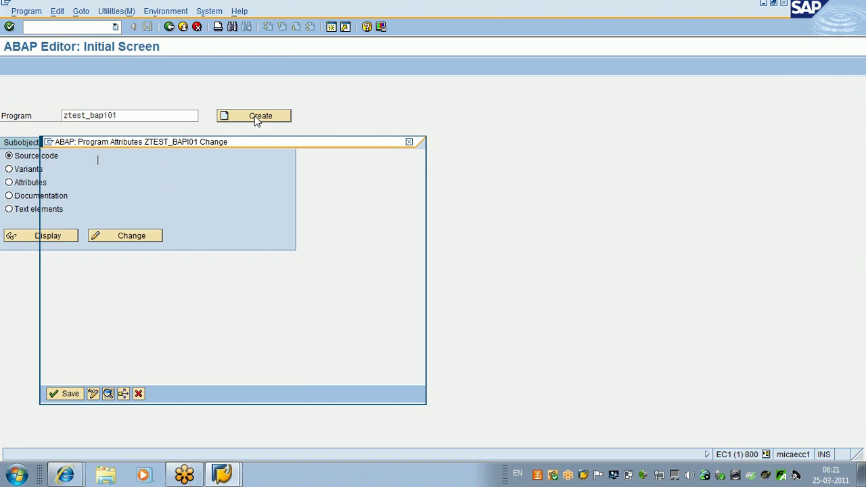
Step: Title the program 'test', make it an Executable program, and save it as a local object
type("test")
left_click(193, 266)
left_click(193, 280)
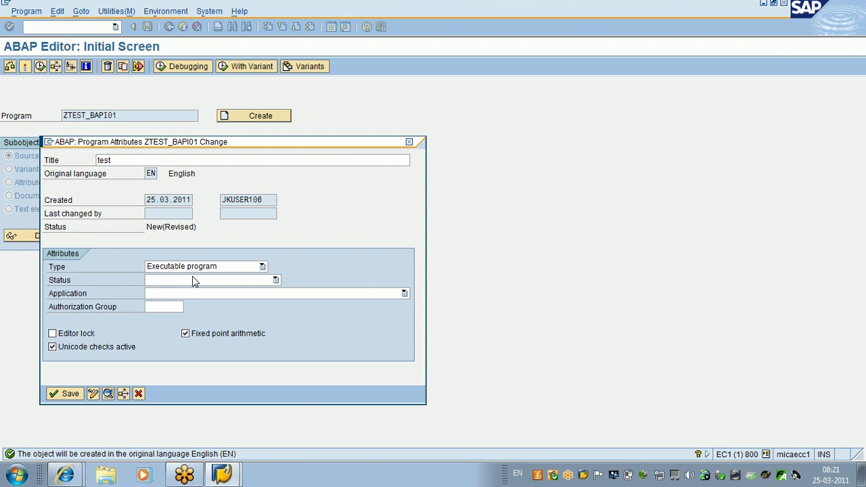
left_click(69, 407)
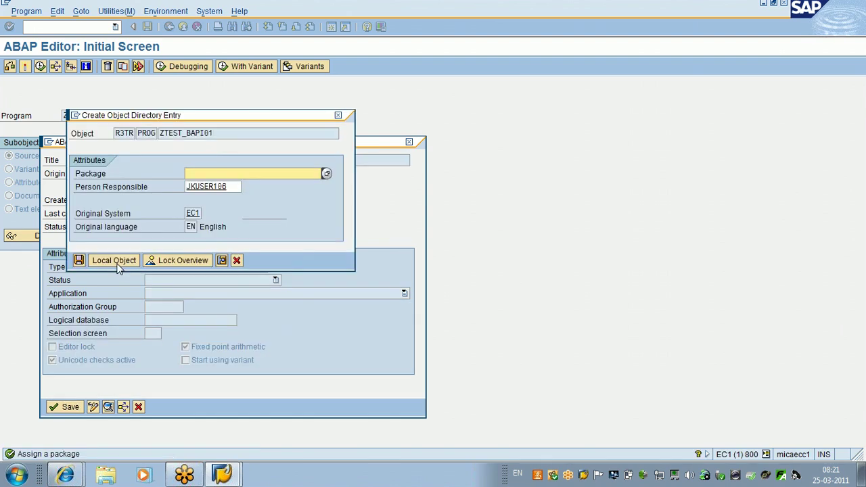
left_click(117, 264)
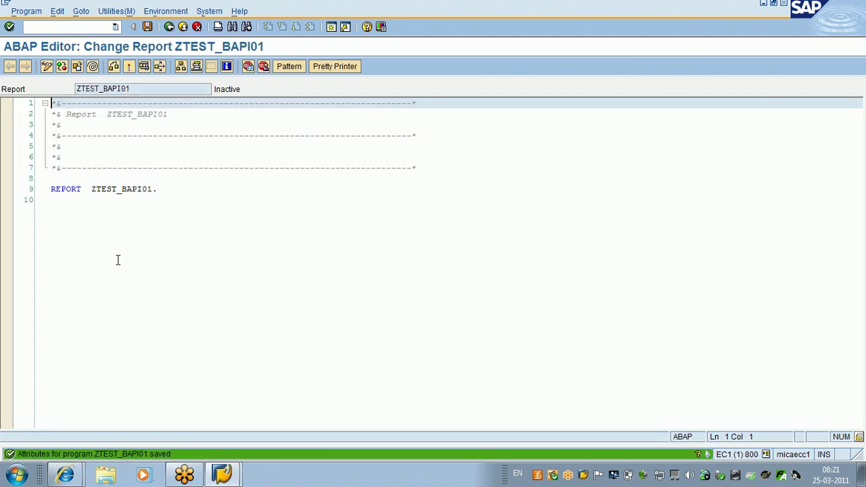
Step: Insert a CALL FUNCTION pattern for ZBAPI_TEST, picked from the zbapi_test* value list, below REPORT
left_click(118, 260)
key("Return")
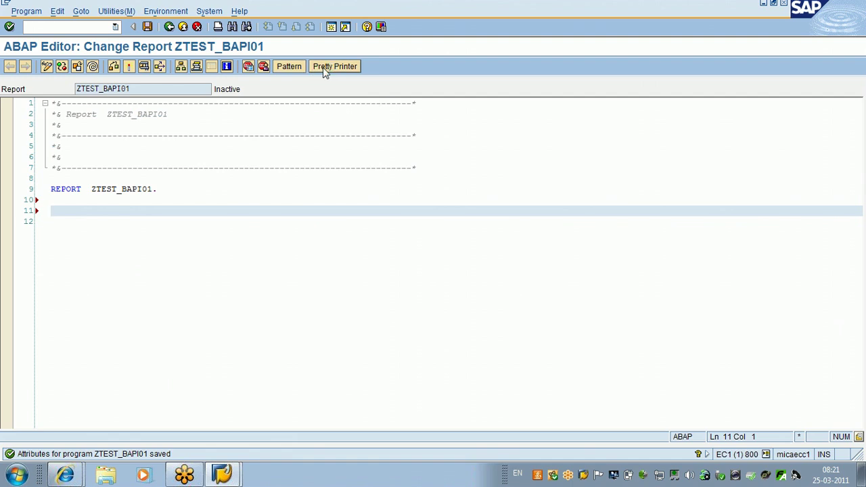
left_click(296, 70)
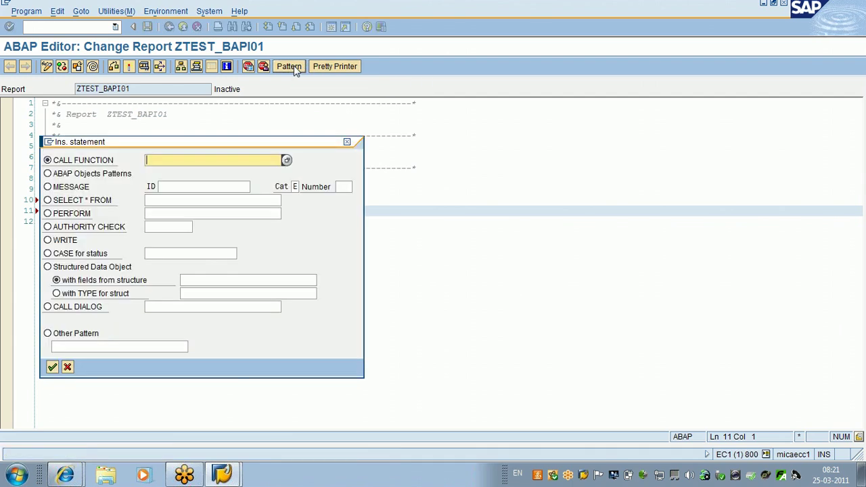
type("zbapi_test*")
left_click(285, 162)
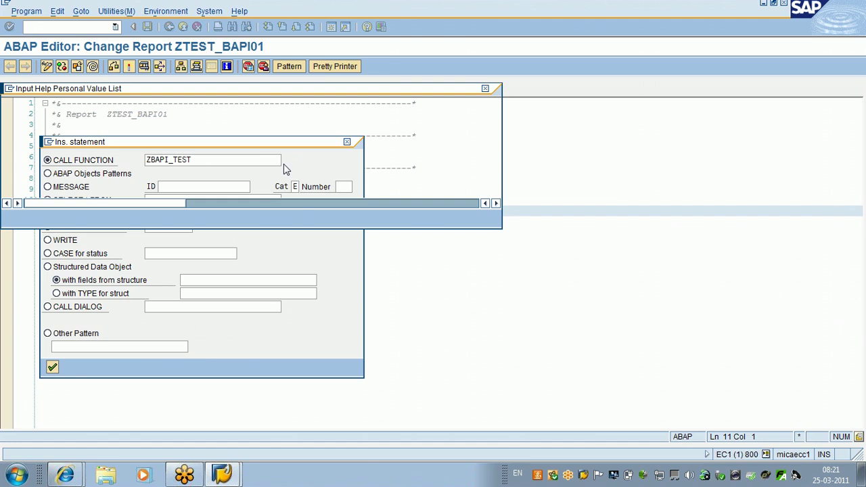
left_click(66, 156)
double_click(66, 154)
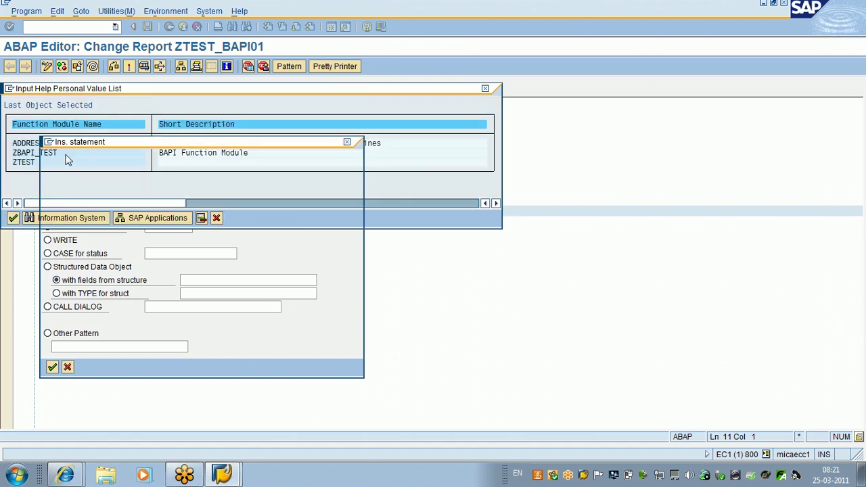
key("Return")
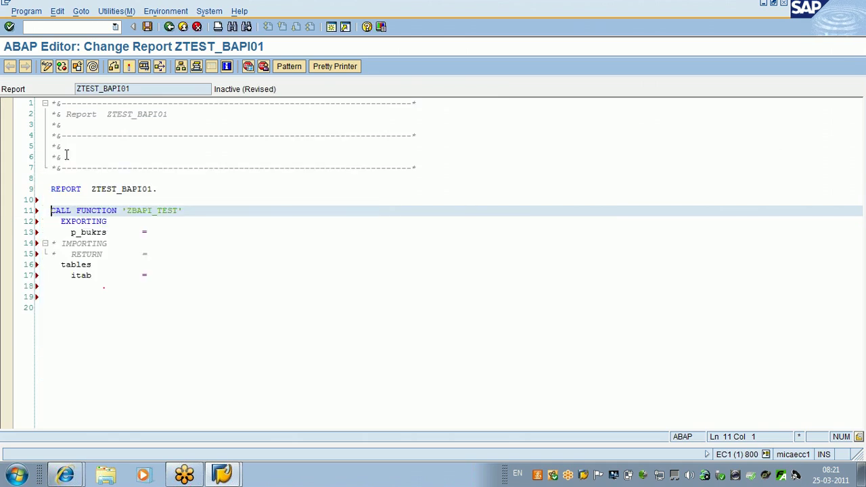
Step: Declare PARAMETERS p_bukrs type t001-bukrs below the REPORT line
left_click(166, 188)
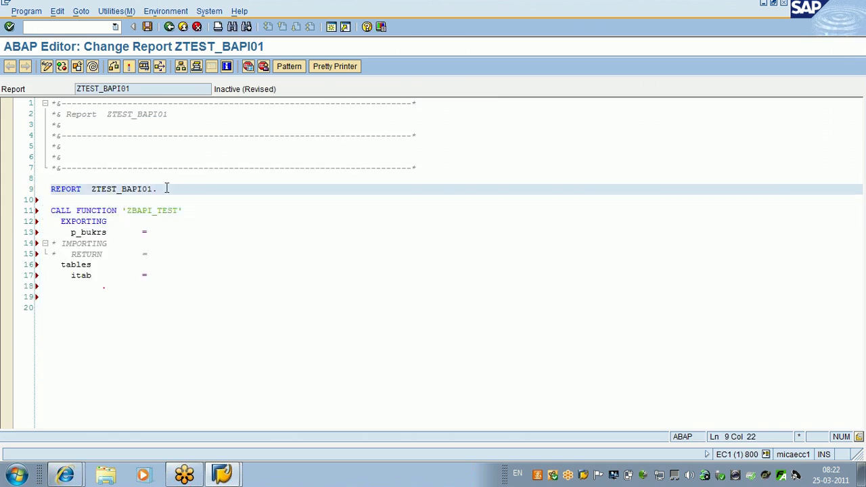
key("Return")
key("Return")
key("Return")
key("Return")
key("Up")
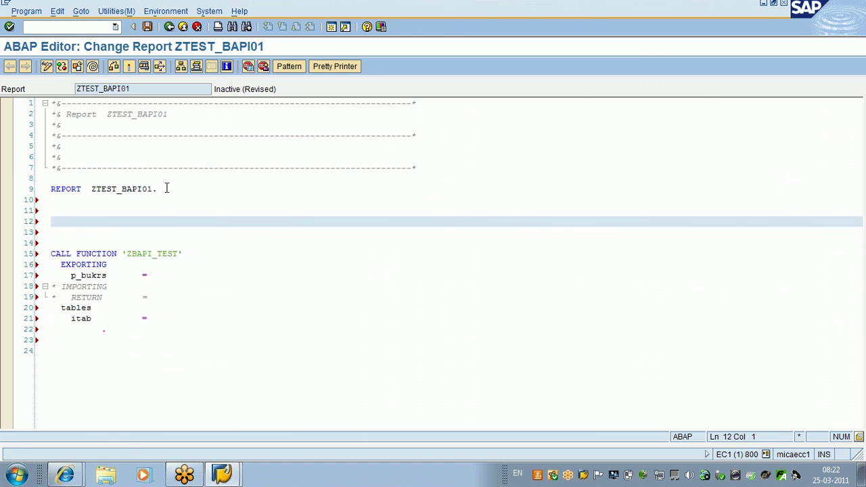
type("para")
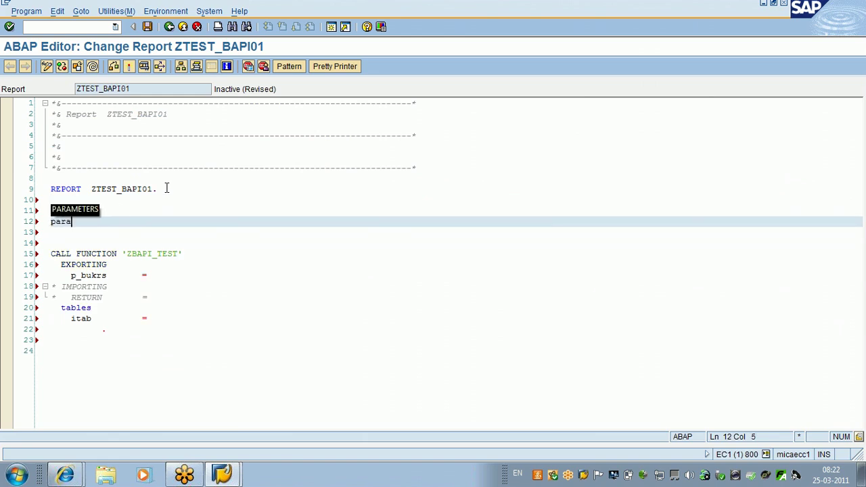
key("Tab")
type("p_bukrs type t001-bu")
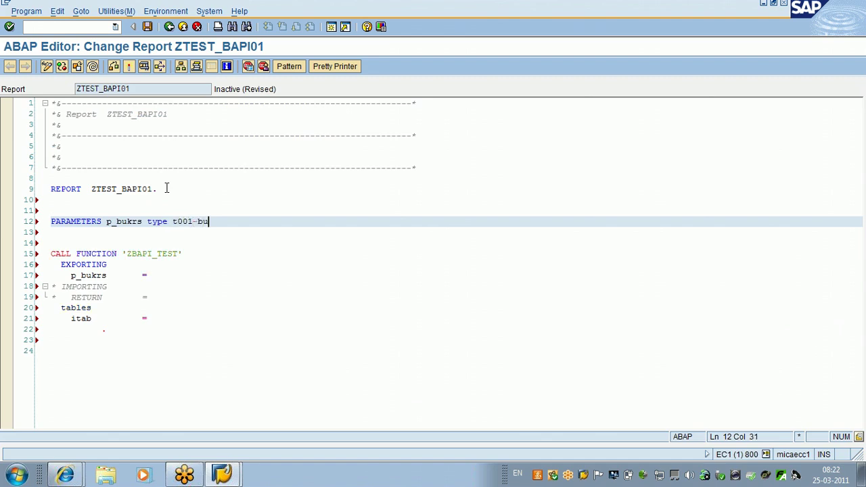
type("krs,")
key("Return")
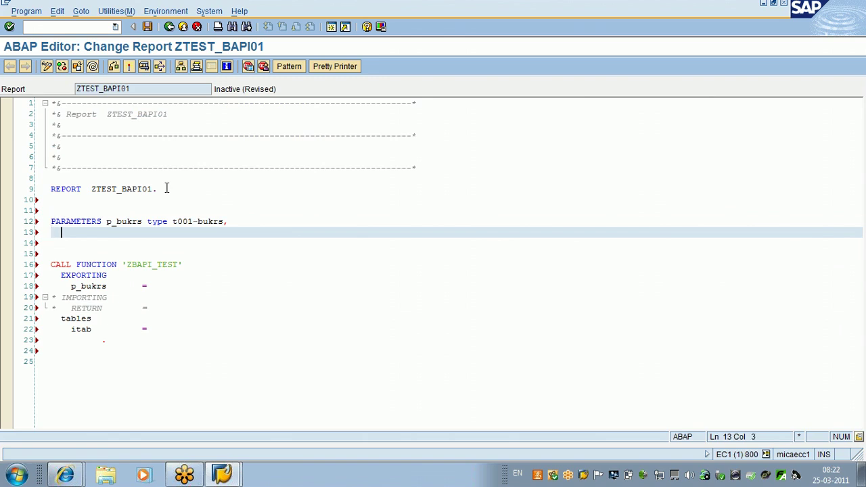
Step: Declare itab as TABLE OF zbapi_stru and wa type zbapi_stru above the parameter
key("Up")
key("Up")
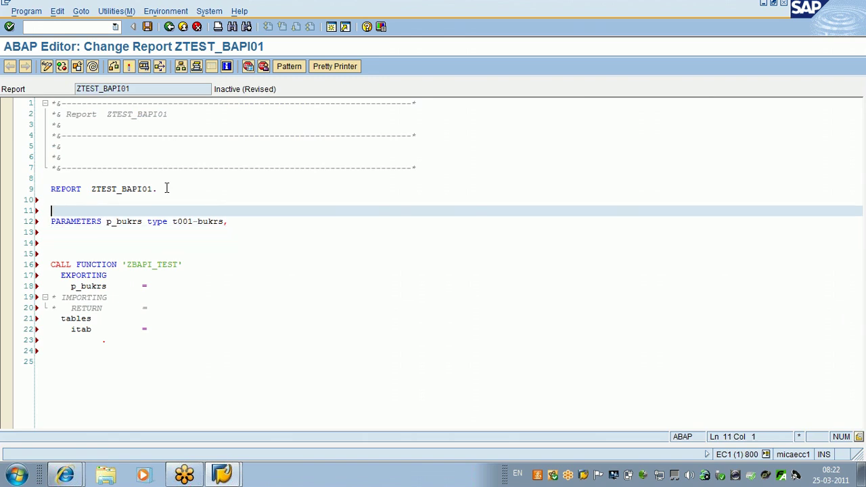
key("Return")
key("Up")
type("d")
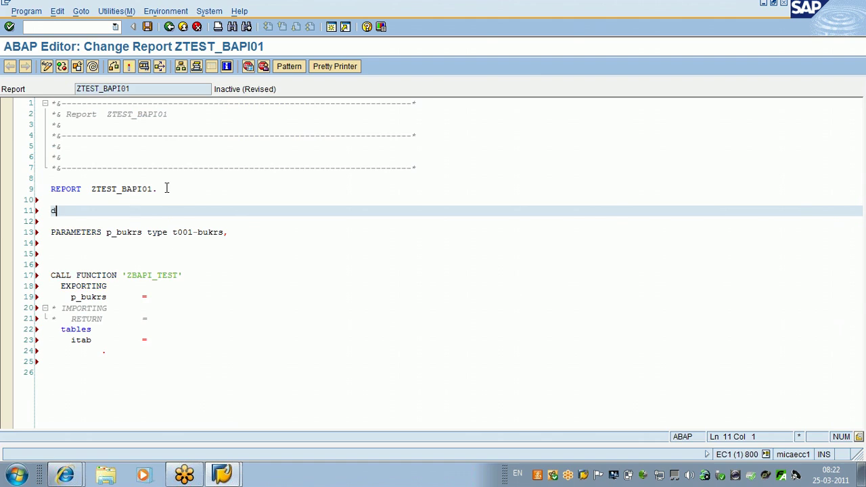
type("ata : ")
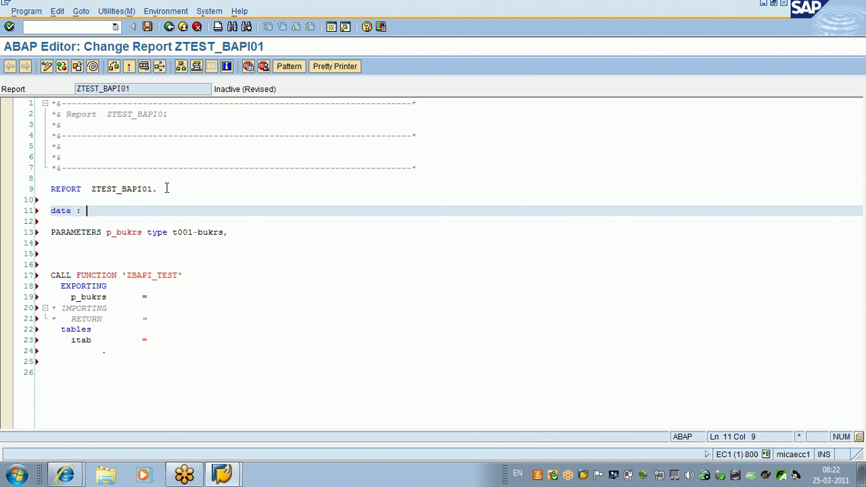
type("itab t")
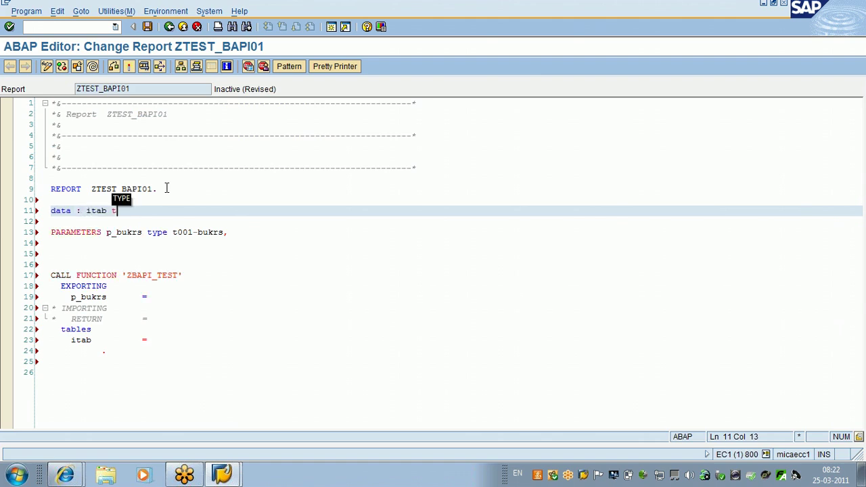
type("ype ta")
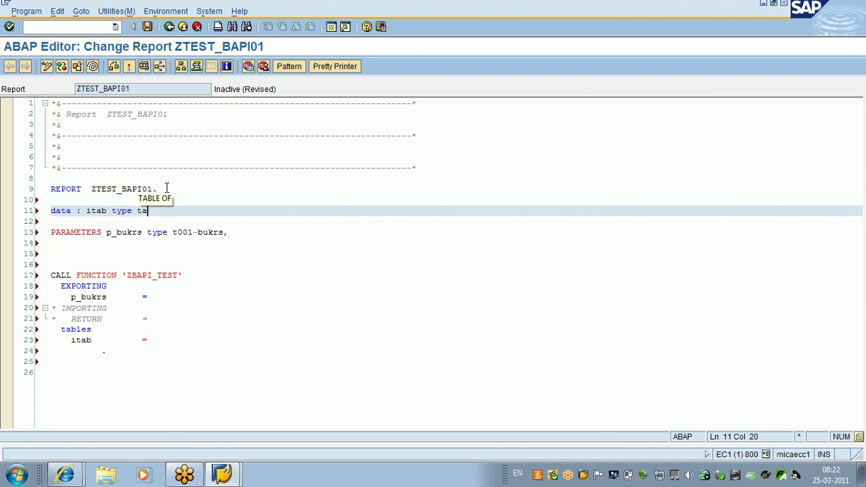
key("Tab")
type("zbapi_stru.")
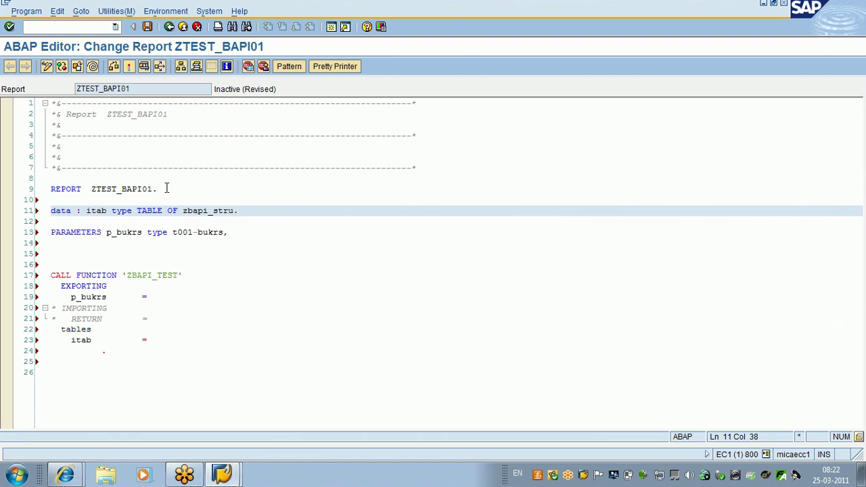
key("Return")
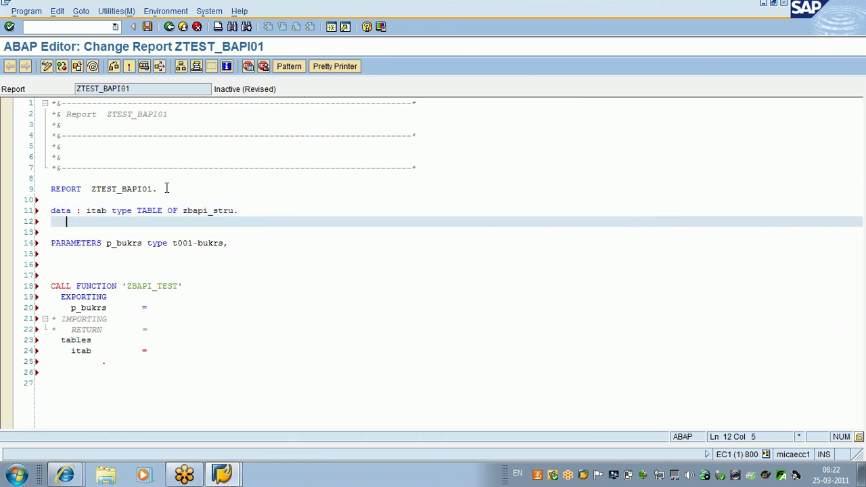
type("wa   type zbapi")
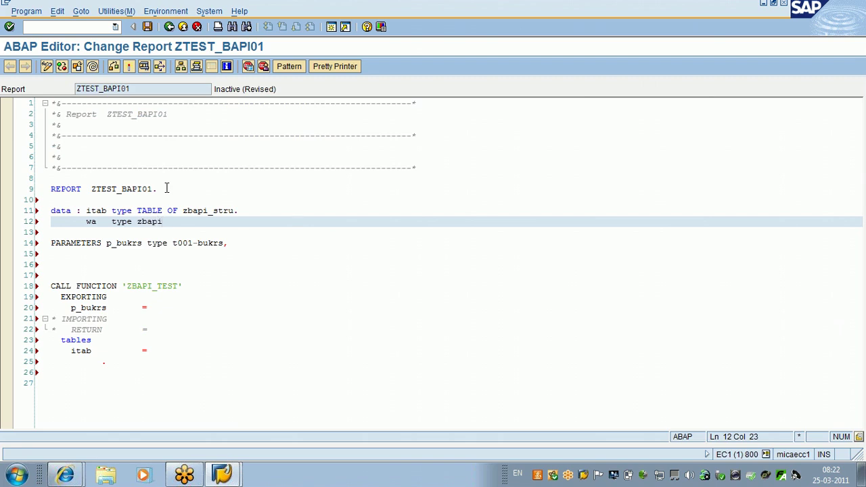
type("_stru.")
Step: Fix declaration punctuation: a comma after the itab line and a colon after PARAMETERS
left_click(237, 211)
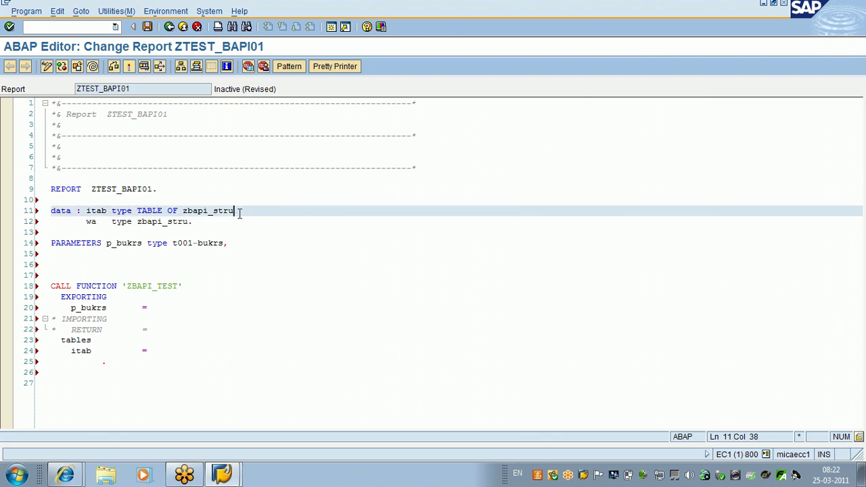
type(",")
left_click(146, 243)
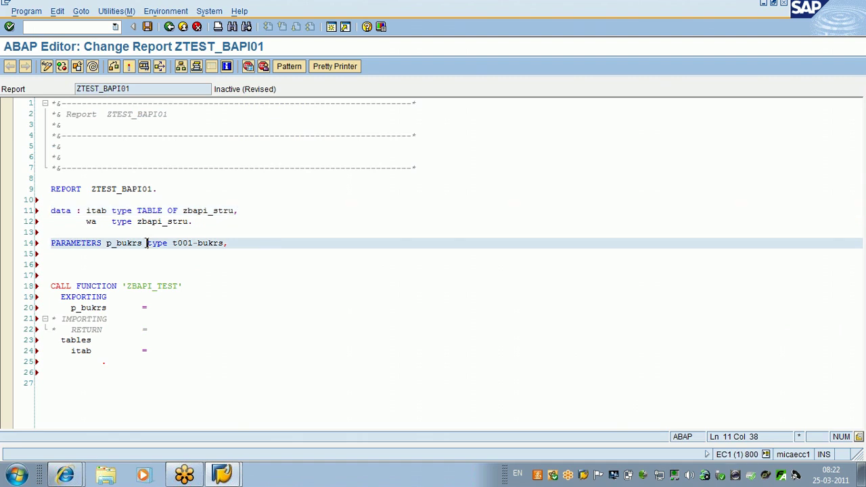
left_click_drag(104, 248, 105, 248)
left_click(103, 247)
type(":")
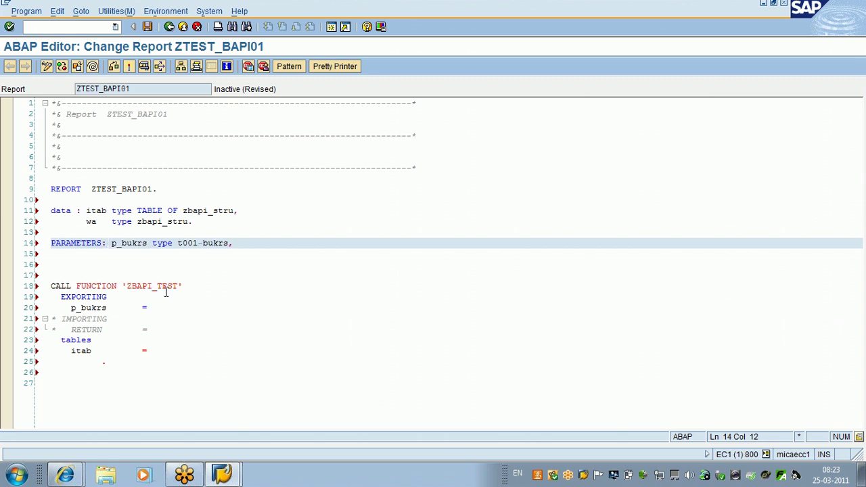
Step: Pass p_bukrs = p_bukrs and itab = itab to ZBAPI_TEST, ending the PARAMETERS line with a period
left_click(156, 308)
type("p_bukrs")
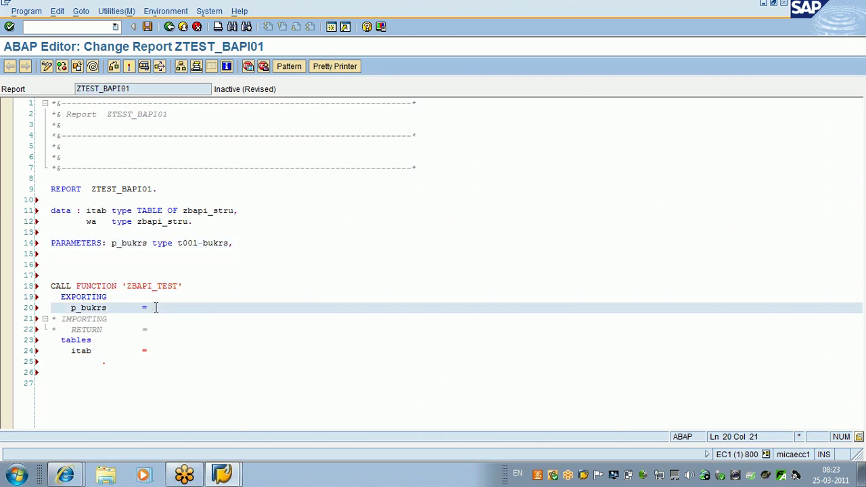
left_click(250, 241)
key("BackSpace")
type(".")
left_click(188, 350)
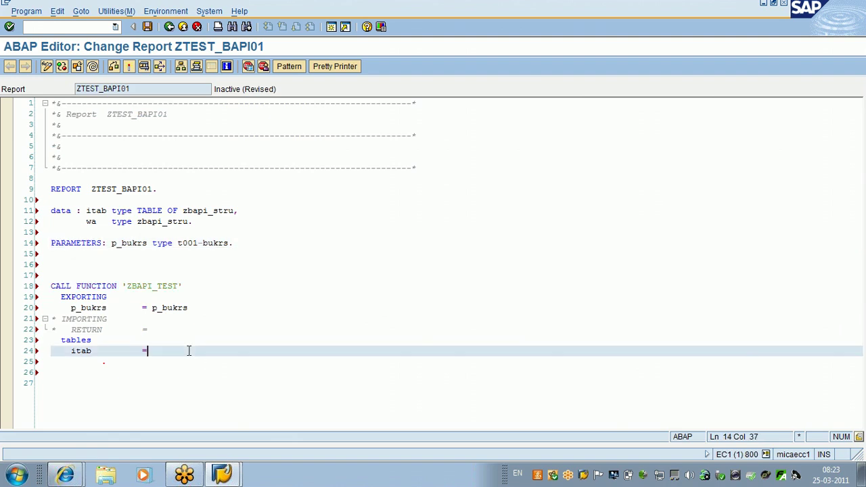
type("itab.")
Step: Add LOOP AT itab INTO wa with a WRITE of wa-bukrs, wa-butxt and wa-land1
key("Return")
key("Return")
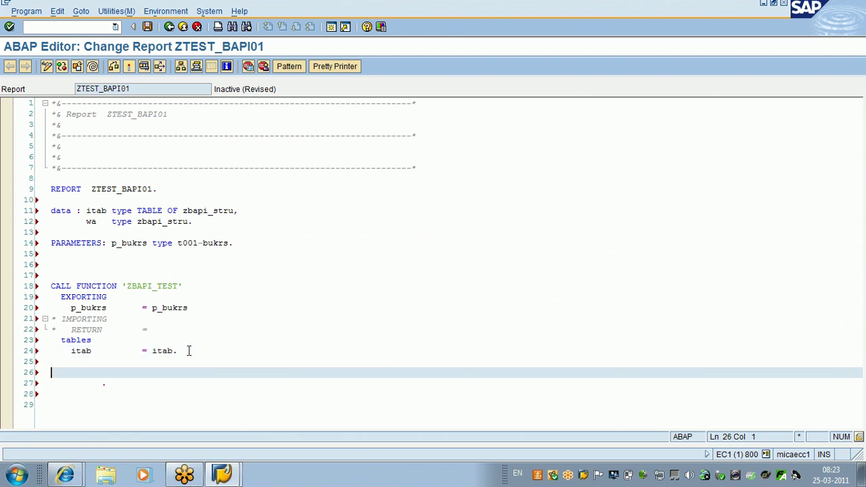
type("loop")
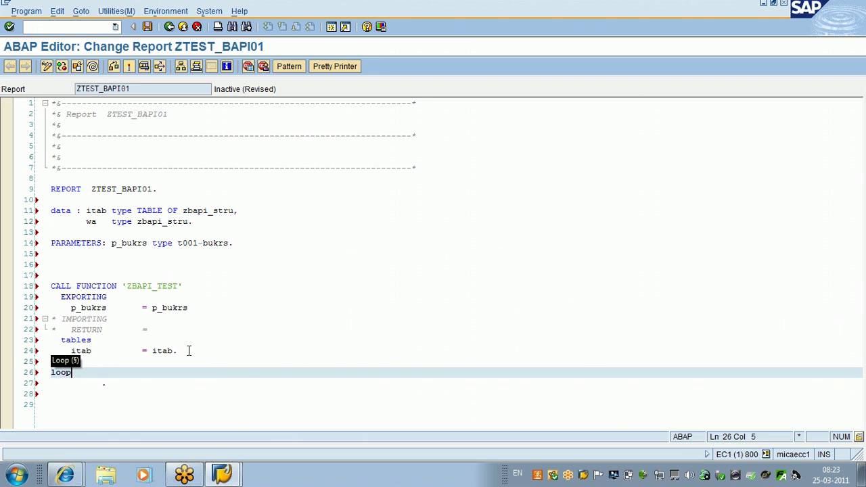
type(" at ita")
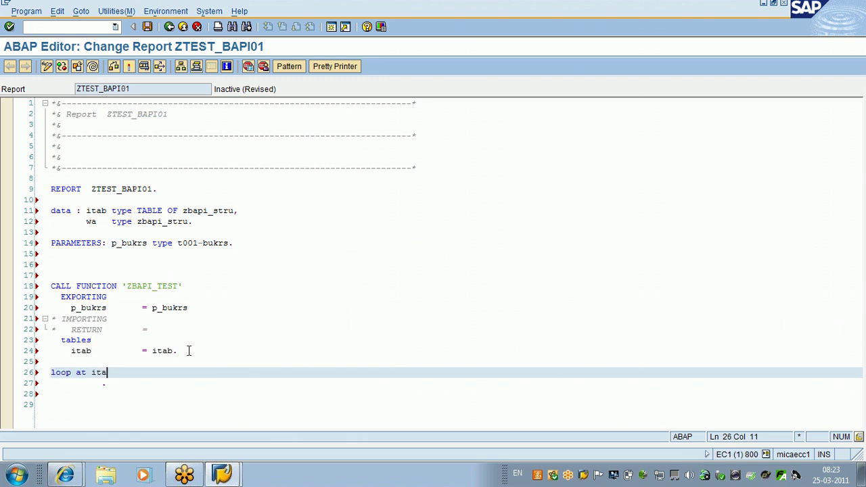
type("b into wa.")
key("Return")
type("wr")
key("Tab")
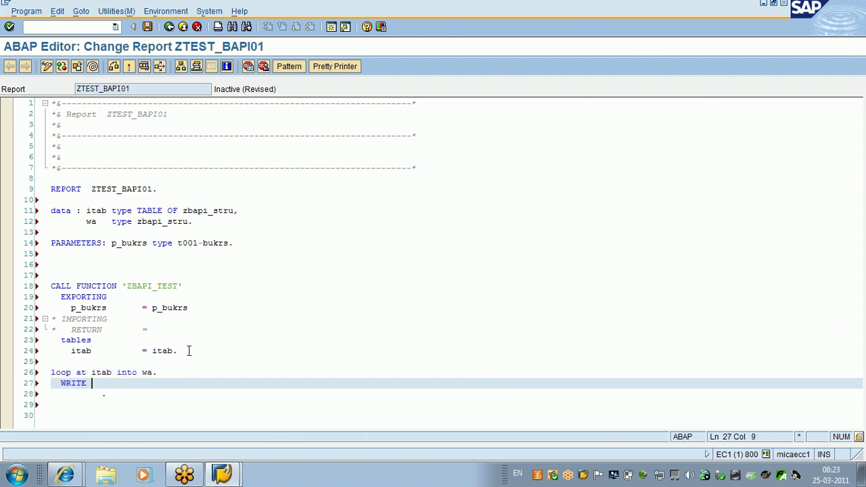
type(": wa-bukrs, wa-butxt,wa-")
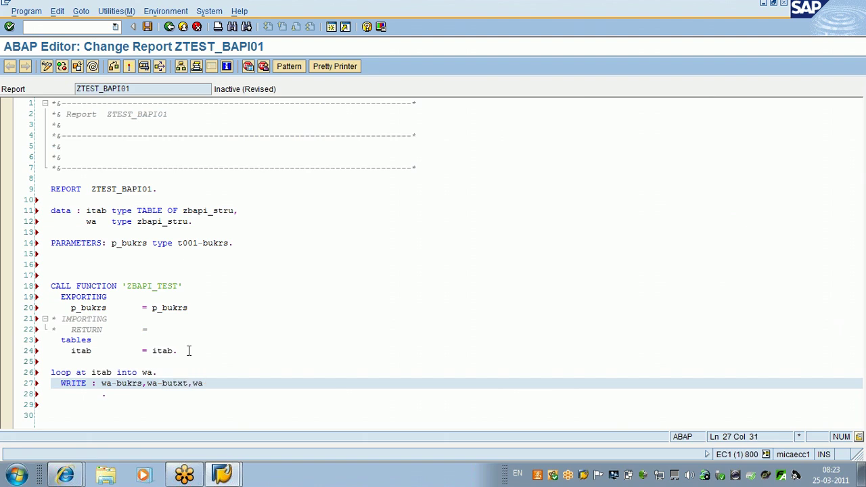
type("land")
type("x")
key("BackSpace")
type("1")
Step: Insert wa-ort01 into the WRITE list, close the statement with a period, and add endif
key("Left")
key("Left")
key("Left")
key("Left")
key("Left")
key("Left")
key("Left")
key("Left")
key("Left")
type("wa-ort01,")
key("End")
type(".")
key("Return")
key("Return")
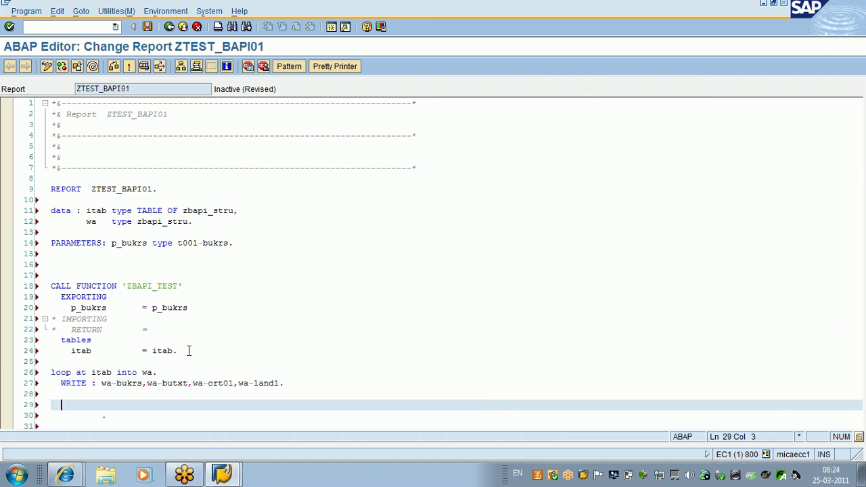
key("Up")
type("endif.")
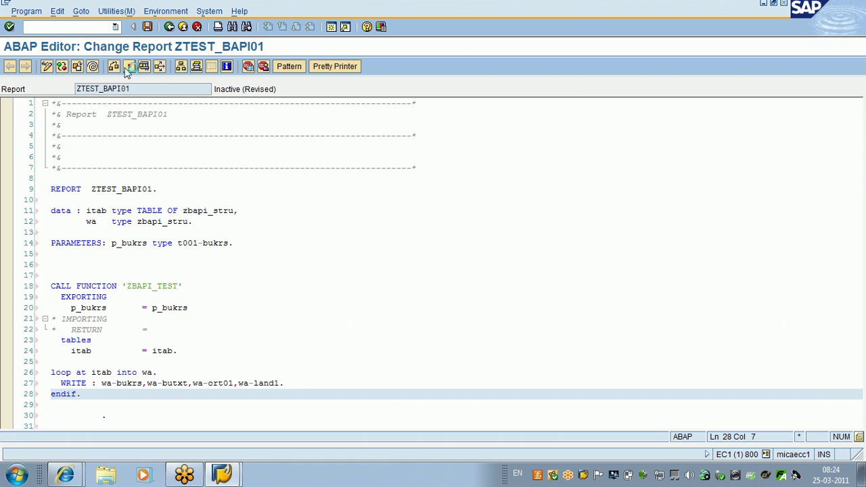
Step: Try activating ZTEST_BAPI01 and view the syntax error that WA has no BUKRS component
left_click(127, 70)
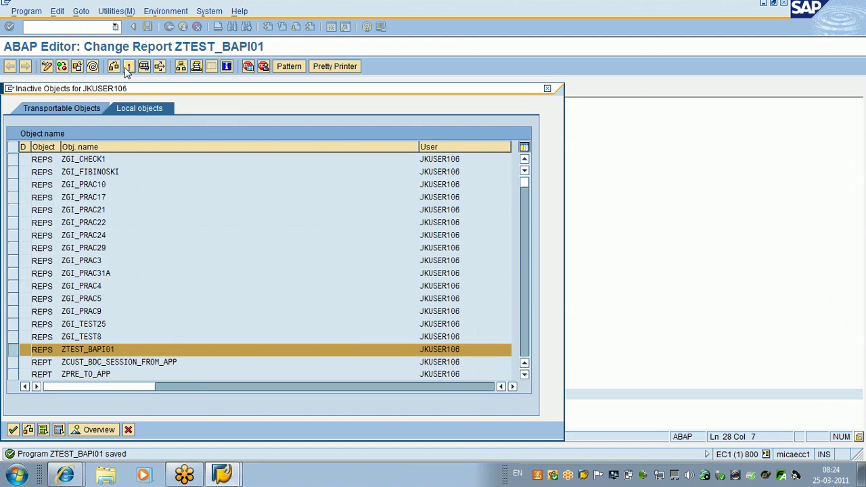
key("Return")
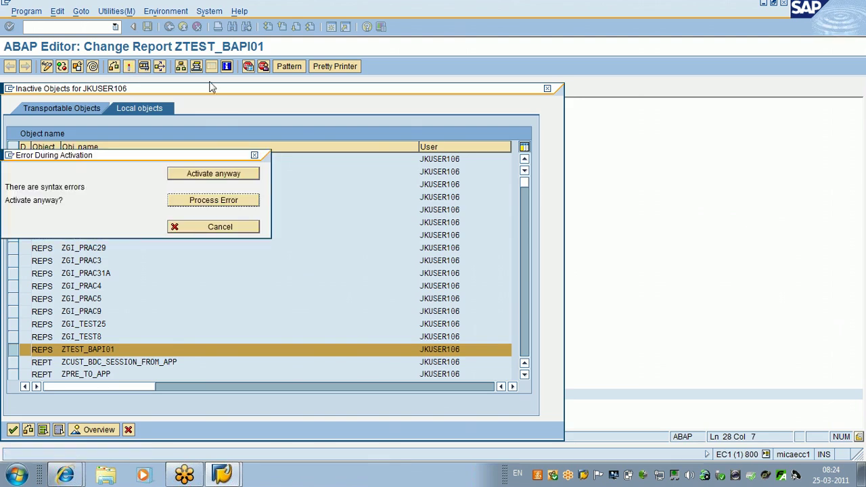
left_click(217, 202)
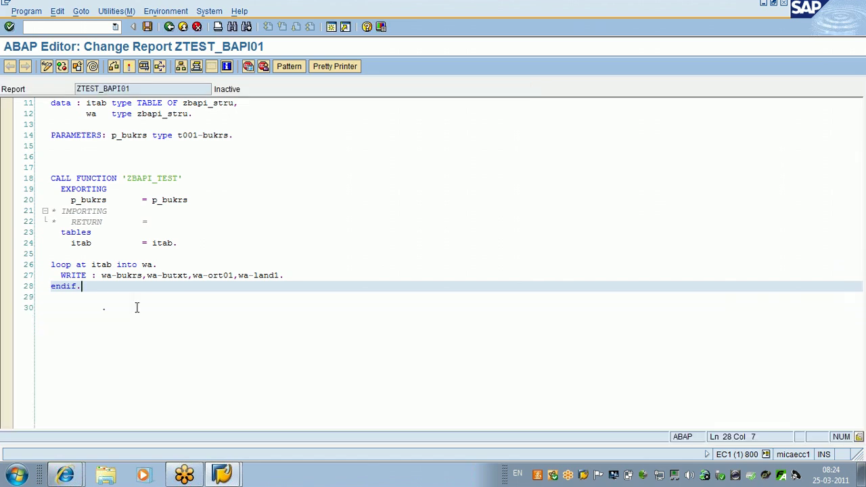
Step: Replace wa-bukrs with wa-comp_code in the WRITE statement on line 27
left_click(117, 277)
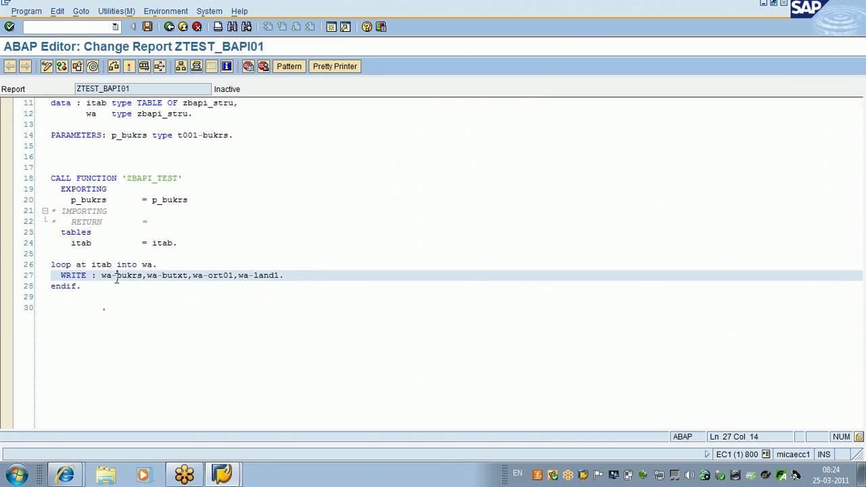
key("Delete")
key("Delete")
key("Delete")
key("Delete")
key("Delete")
type("comp_code,")
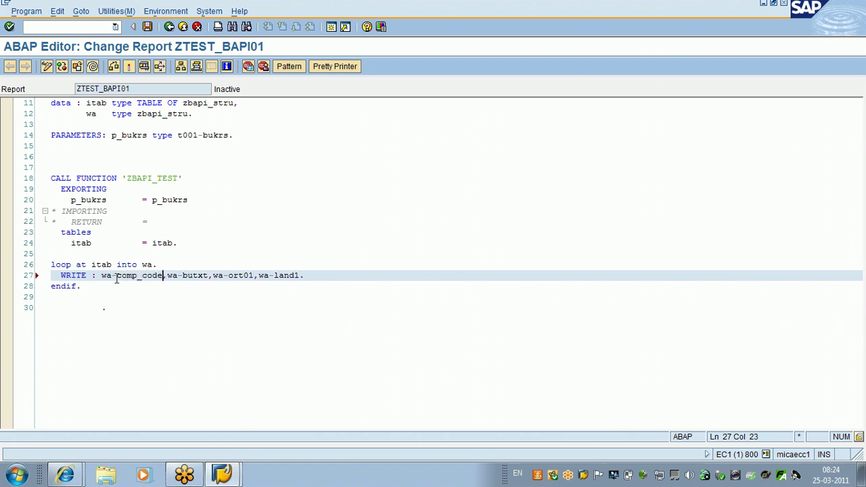
Step: Rename wa-butxt to wa-comp_name and wa-ort01 to wa-city in the WRITE line
left_click(208, 276)
key("BackSpace")
key("Delete")
key("BackSpace")
key("BackSpace")
key("BackSpace")
key("BackSpace")
type("co")
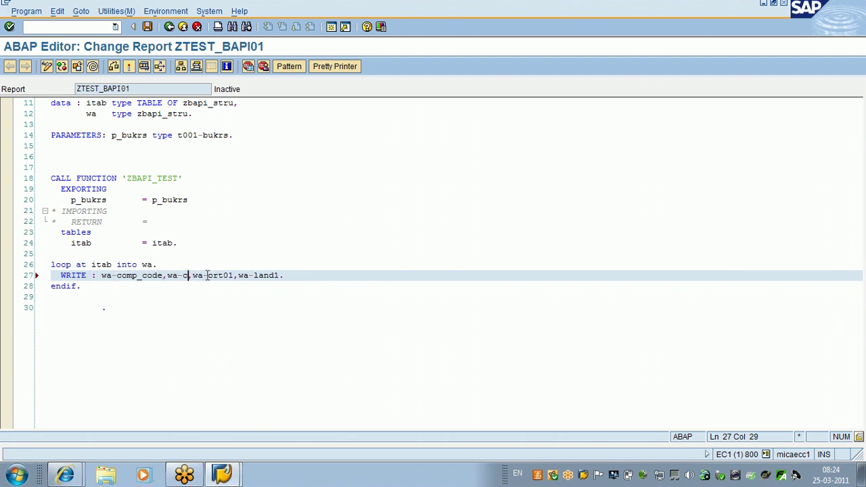
type("mp_n")
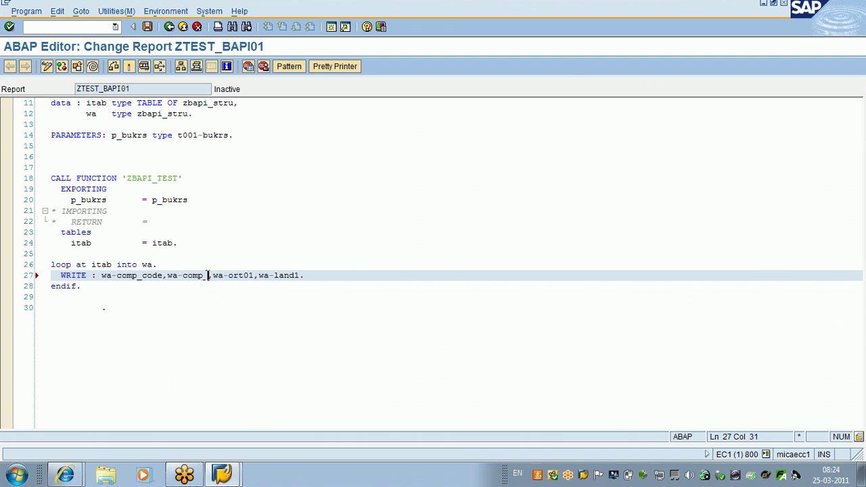
type("ame")
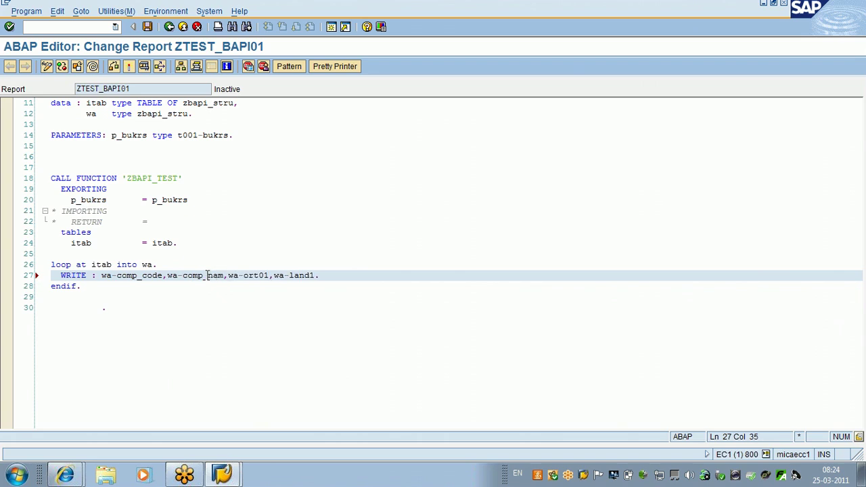
left_click(270, 275)
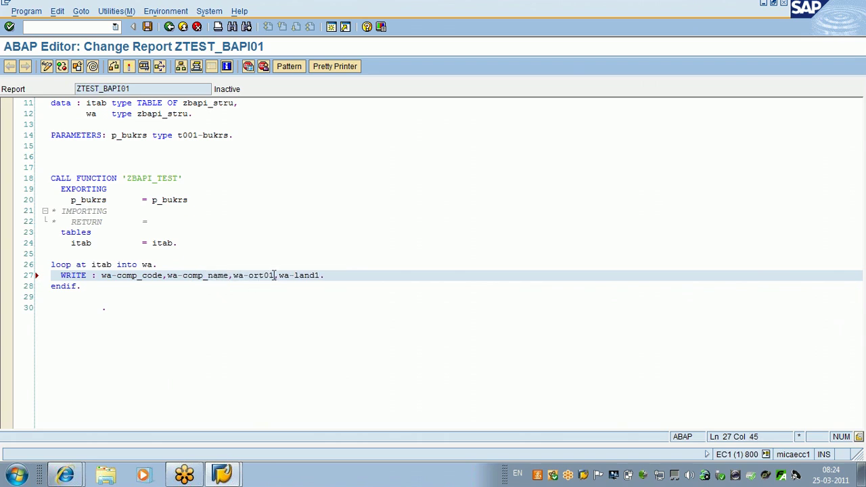
key("Delete")
key("BackSpace")
key("BackSpace")
key("BackSpace")
key("BackSpace")
type("c")
key("BackSpace")
type("city")
Step: Rename wa-land1 to wa-country and save the report
left_click(312, 273)
key("Delete")
key("BackSpace")
key("BackSpace")
key("BackSpace")
key("BackSpace")
type("country")
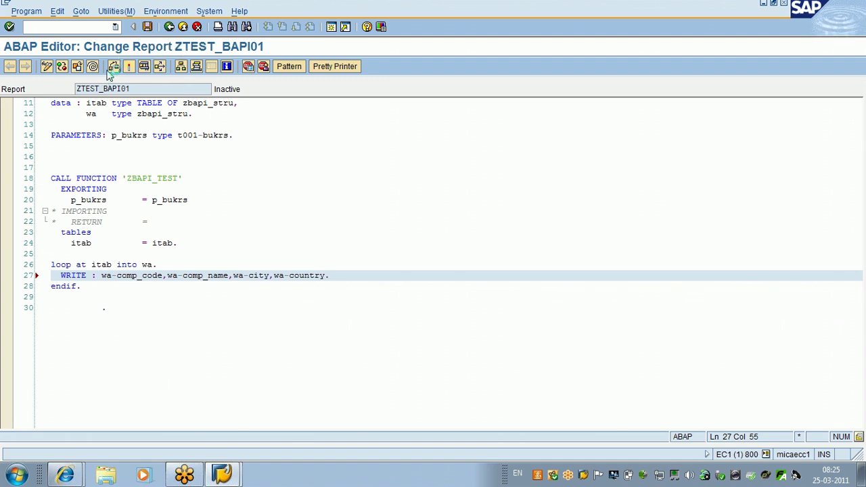
key("ctrl+s")
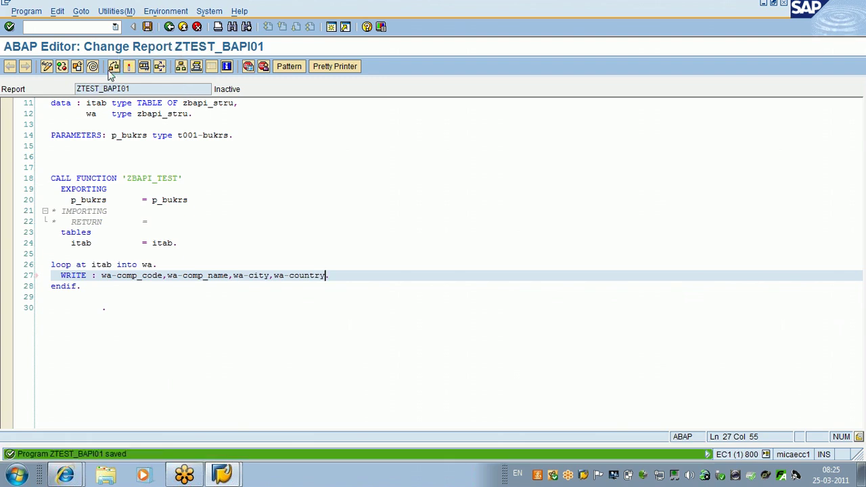
Step: Run a syntax check and locate the endif. line that closes the loop
left_click(108, 71)
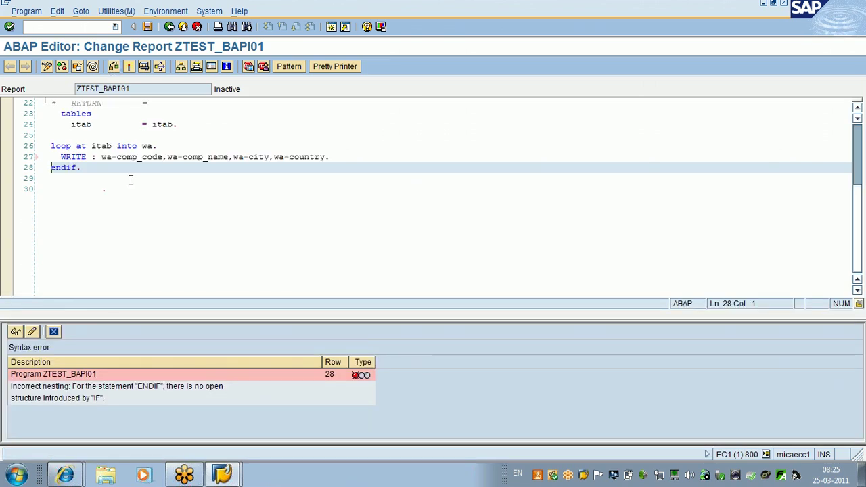
key("Up")
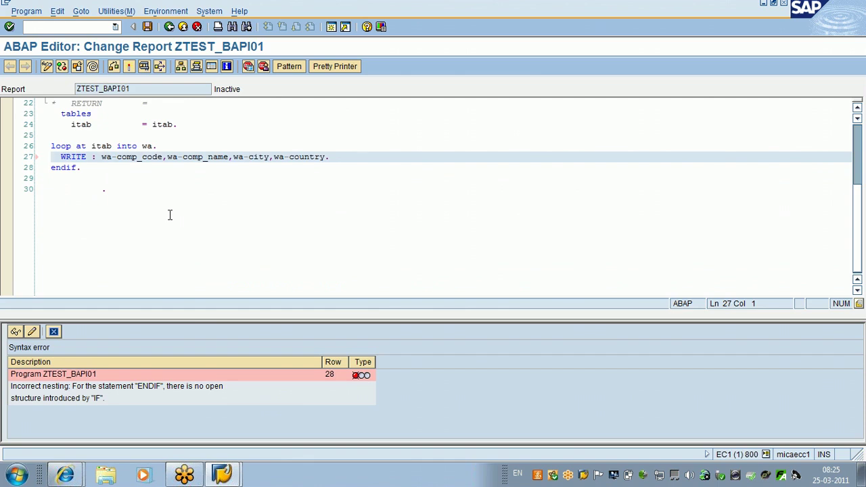
key("Up")
key("Up")
key("Up")
key("Up")
key("Up")
key("Up")
key("Up")
key("Up")
key("Up")
key("Up")
key("Up")
key("Up")
key("Up")
key("Up")
key("Up")
key("Up")
key("Up")
key("Up")
key("Up")
key("Up")
scroll(169, 215, "up", 1)
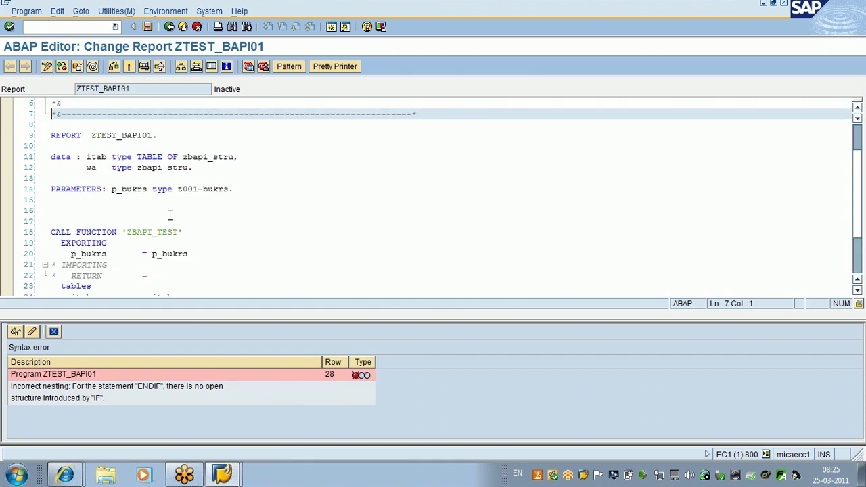
key("Down")
key("Down")
key("Down")
key("Down")
key("Down")
key("Down")
key("Down")
key("Down")
key("Down")
key("Down")
key("Down")
key("Down")
key("Down")
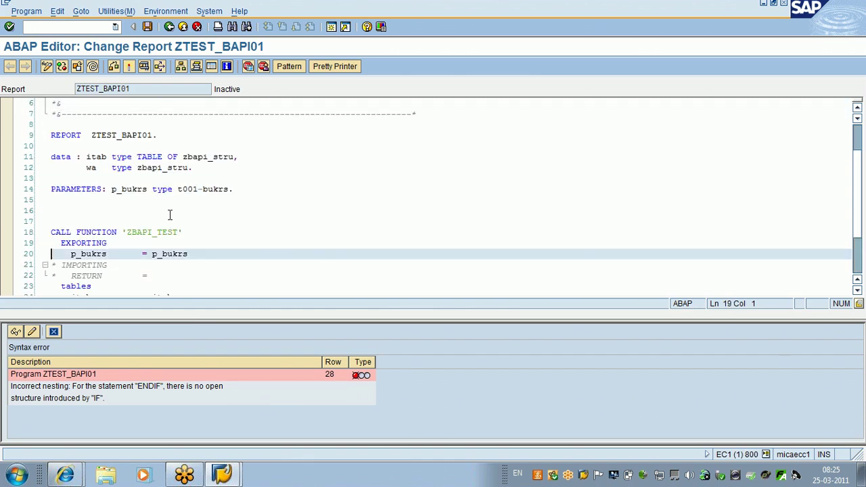
key("Down")
key("Down")
key("Down")
key("Down")
key("Down")
key("Down")
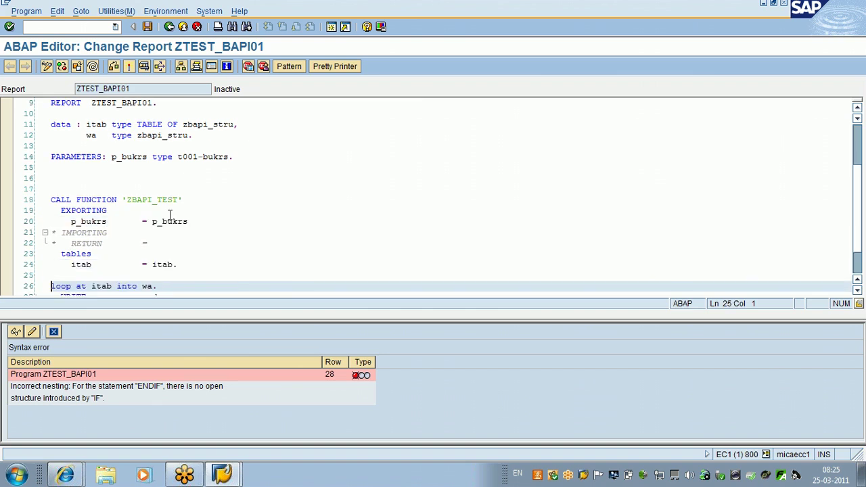
key("Down")
key("Down")
Step: Change endif. to ENDLOOP., recheck the syntax, and start activating the report
key("Right")
key("Right")
key("Right")
key("Delete")
key("Delete")
type("l")
key("Tab")
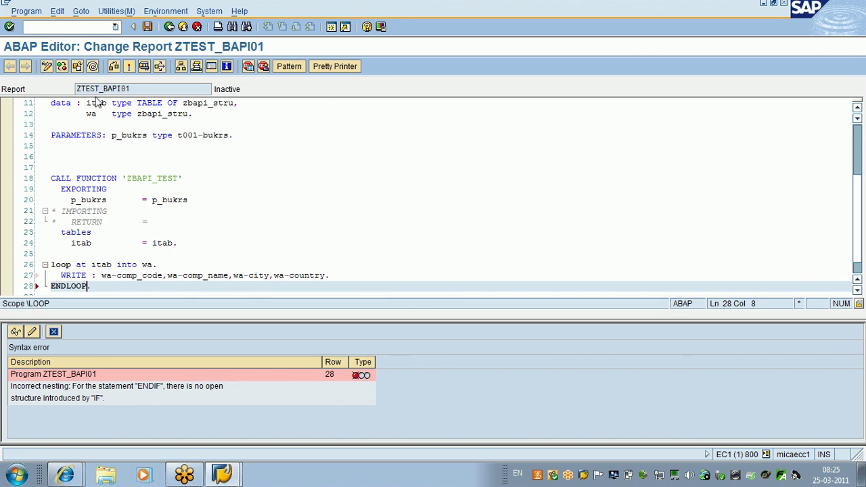
left_click(114, 70)
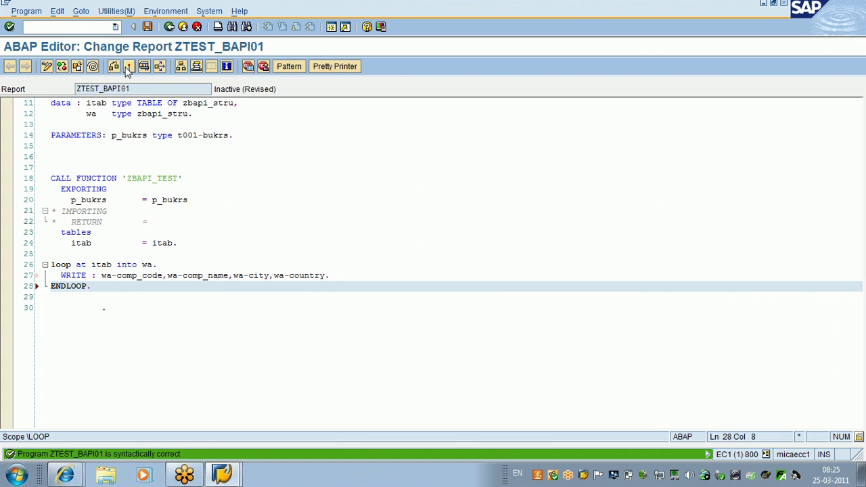
left_click(129, 67)
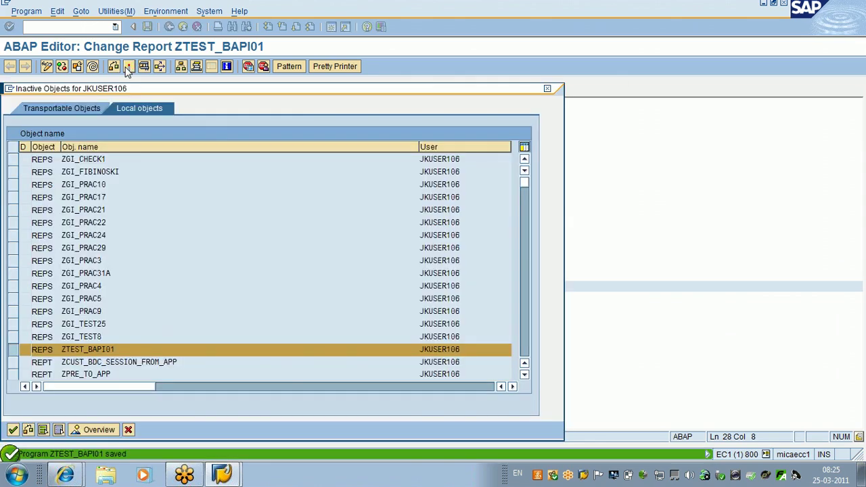
Step: Finish activating ZTEST_BAPI01, then browse the 174 entries of table T001 via SE11
key("Return")
left_click(331, 27)
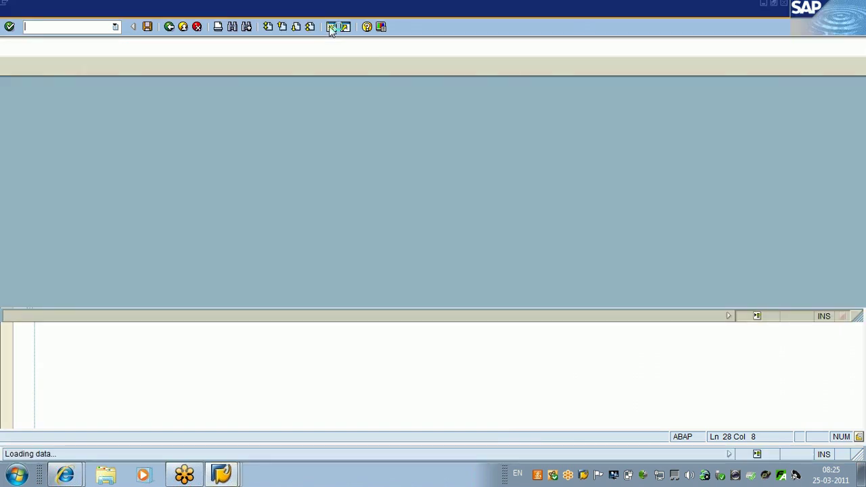
type("se")
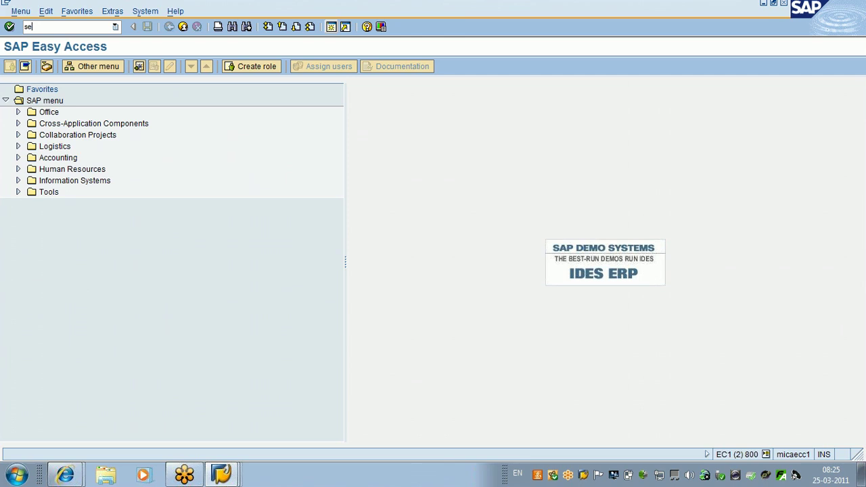
type("11")
key("Return")
type("t001")
left_click(35, 252)
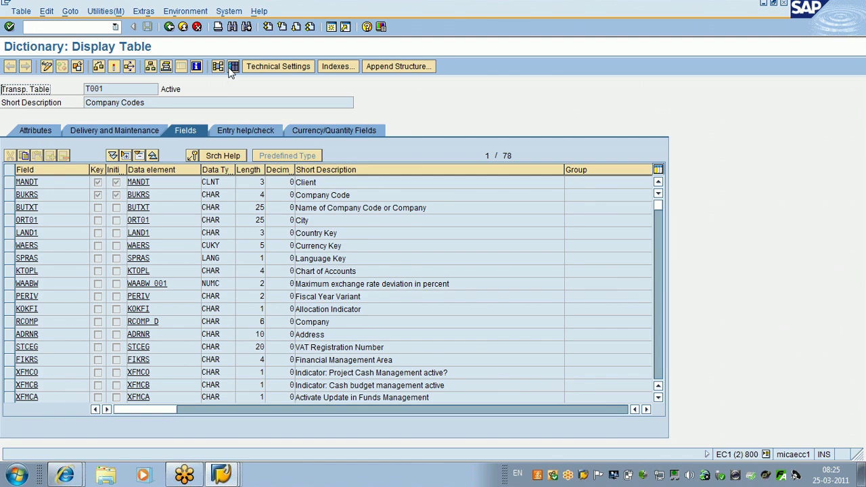
left_click(233, 66)
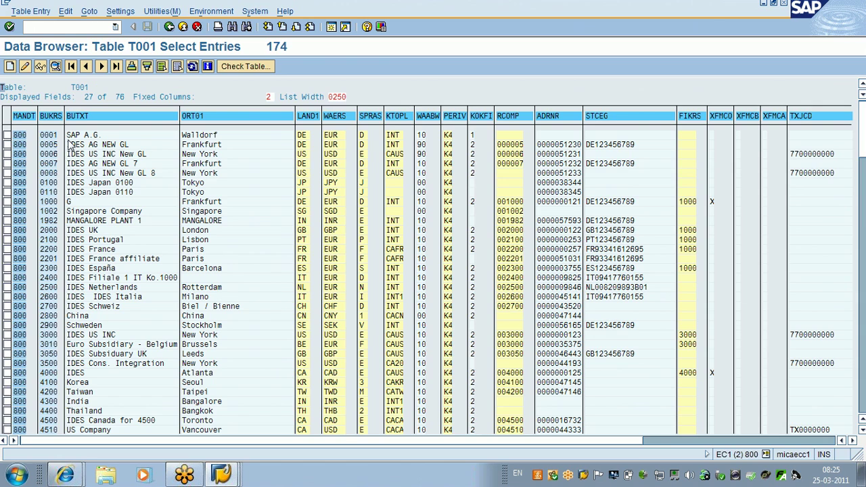
Step: Run the test report for company code 2000, returning 2000 IDES UK, London, GB
key("alt+Tab")
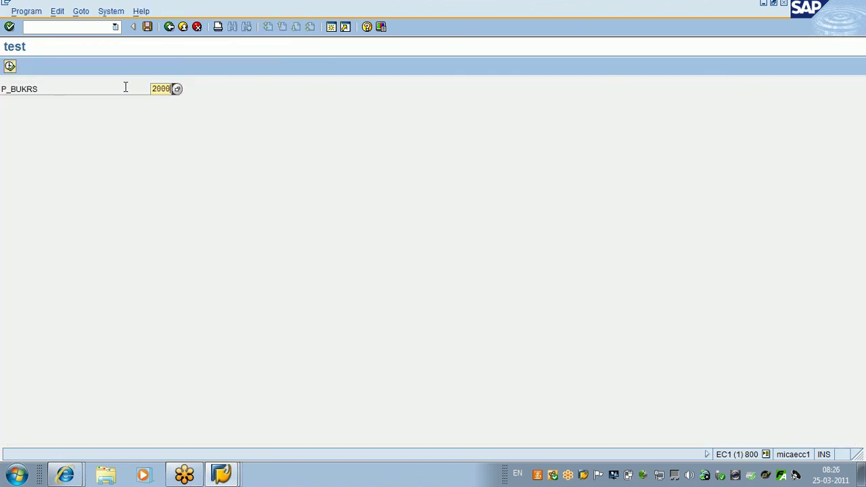
key("F8")
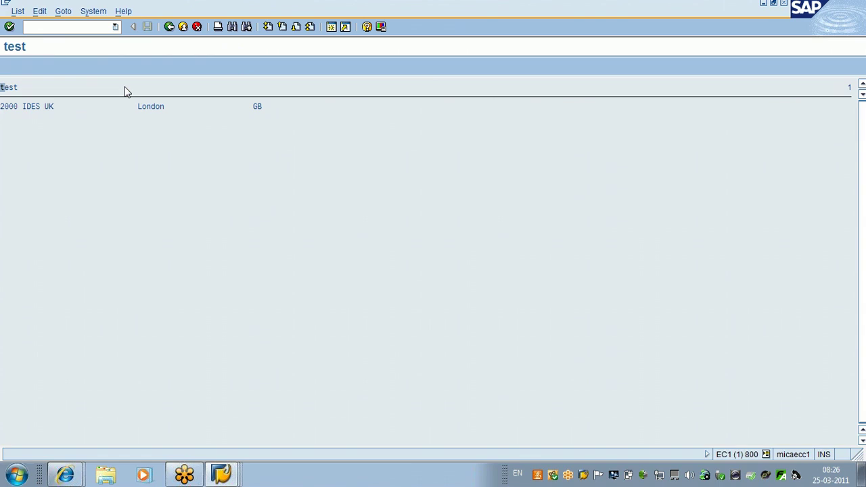
key("alt+Tab")
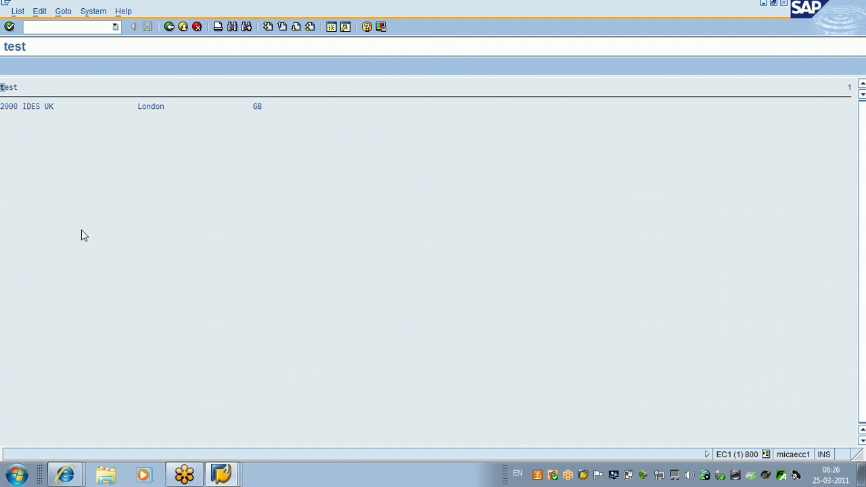
left_click(233, 474)
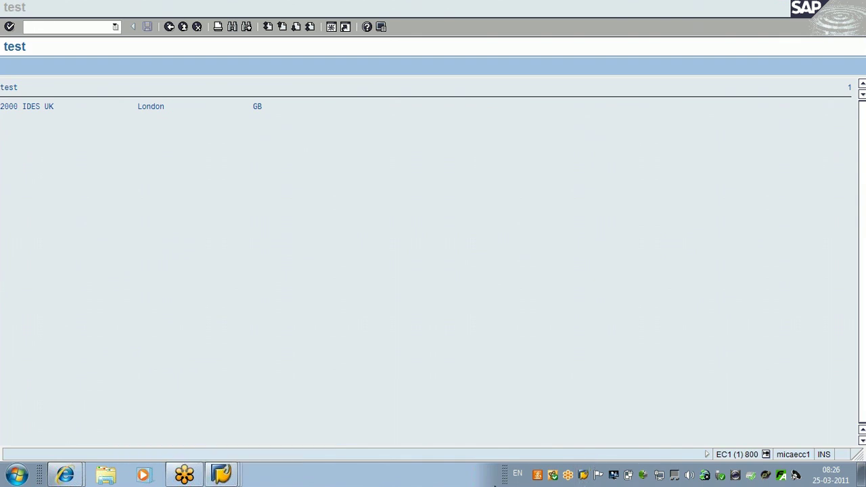
Step: Log a second session on to EC1, client 810, with the saved user, password and language EN
double_click(584, 476)
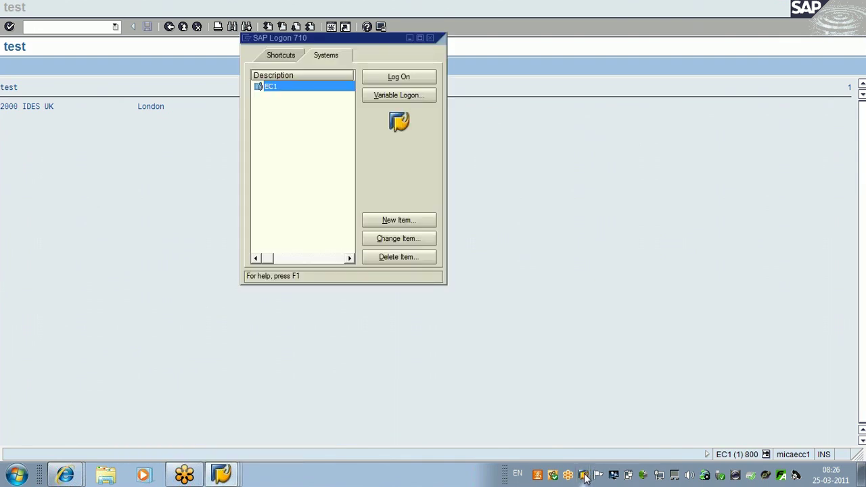
key("Return")
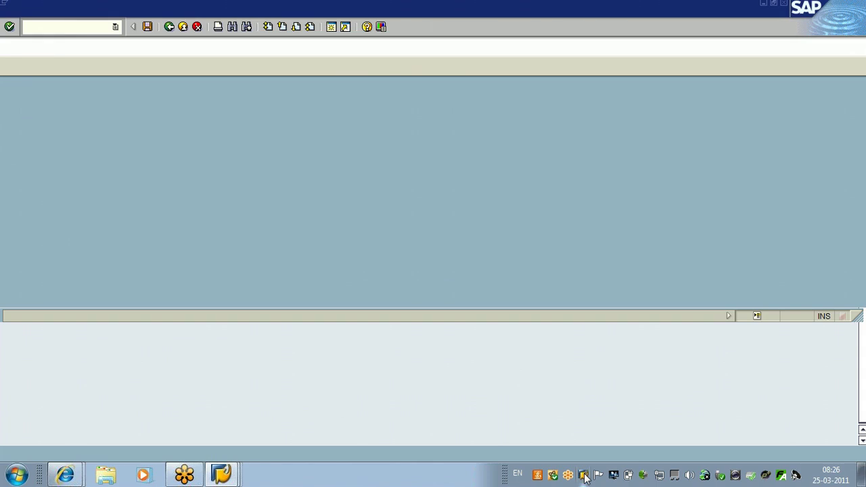
key("shift+Tab")
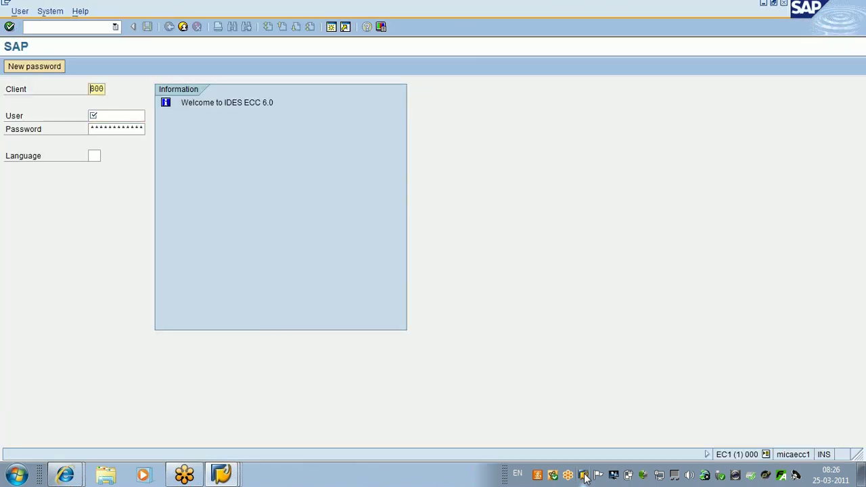
type("810")
key("Tab")
type("jk")
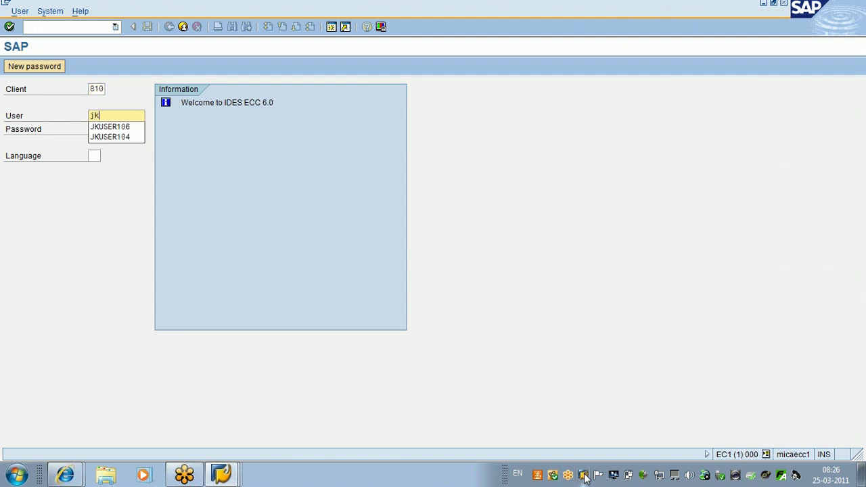
key("Down")
key("Down")
key("Return")
key("Tab")
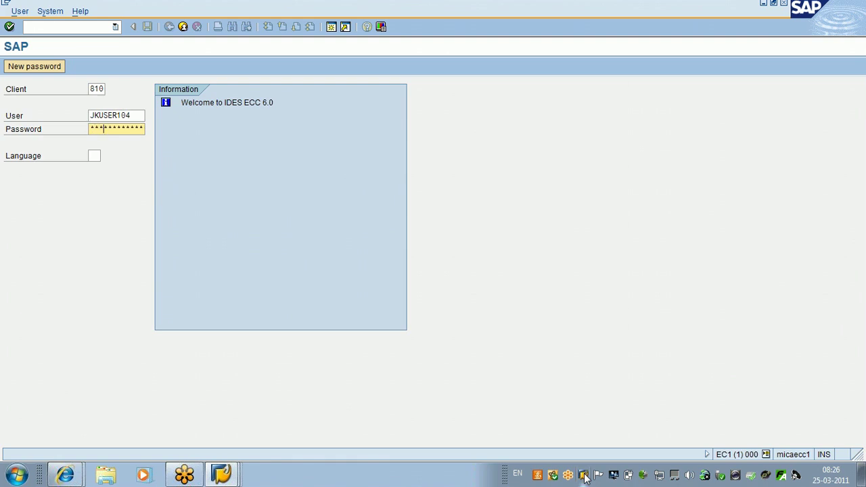
key("Tab")
type("en")
key("Return")
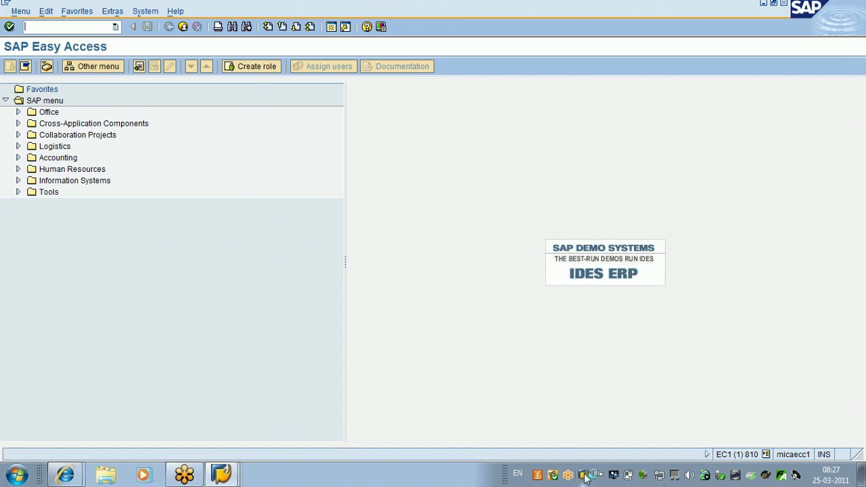
Step: Display function module ZBAPI_TEST in the Function Builder (SE37) to review its T001 select source
type("se37")
key("Return")
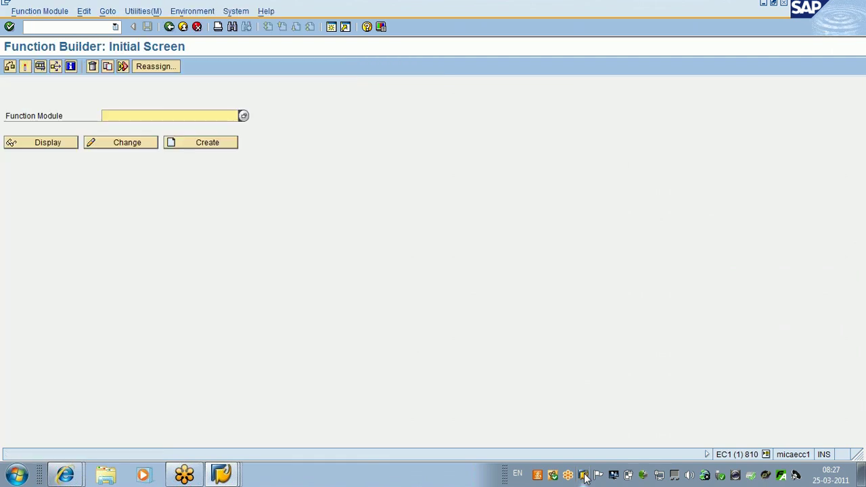
key("Down")
key("Down")
key("Return")
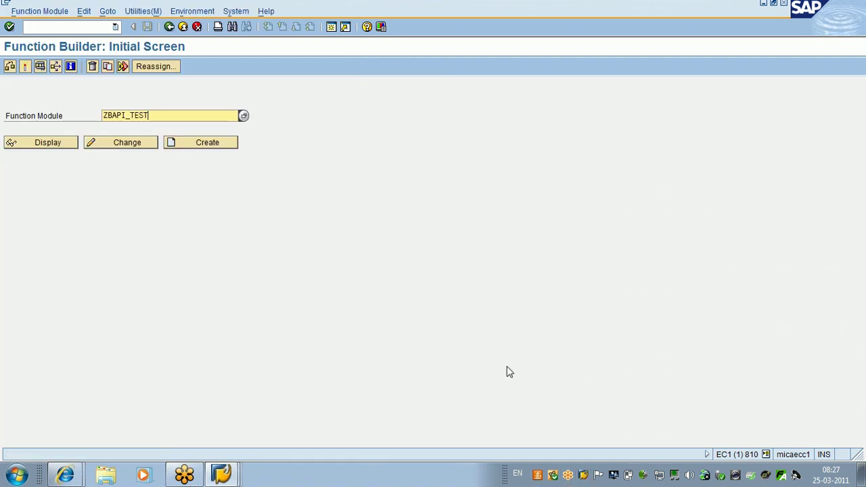
left_click(38, 149)
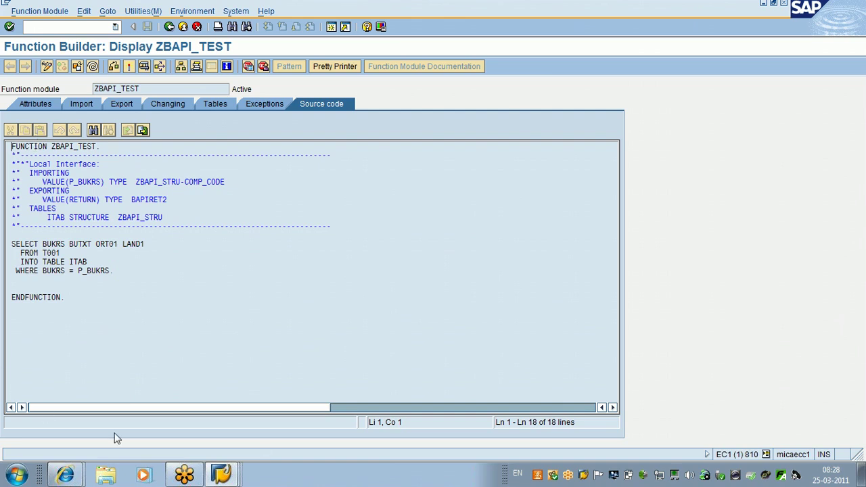
left_click(239, 478)
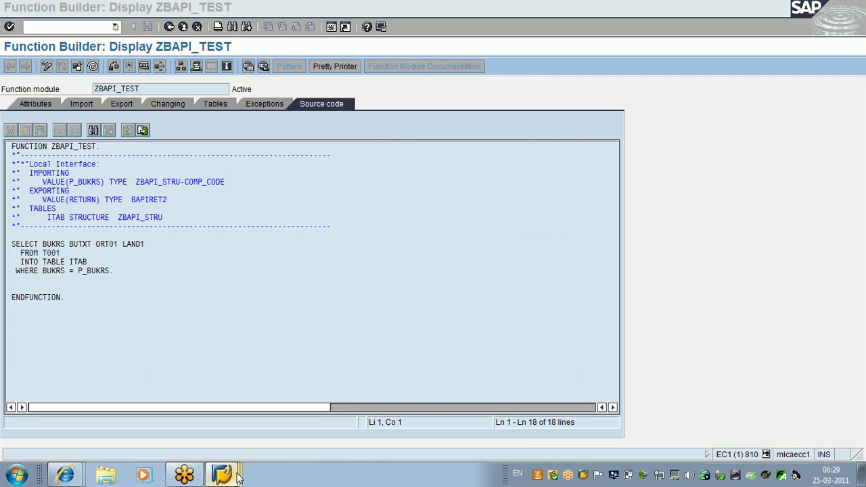
Step: Back out of the T001 Data Browser and dictionary screens in the client 800 session to SAP Easy Access
left_click(238, 478)
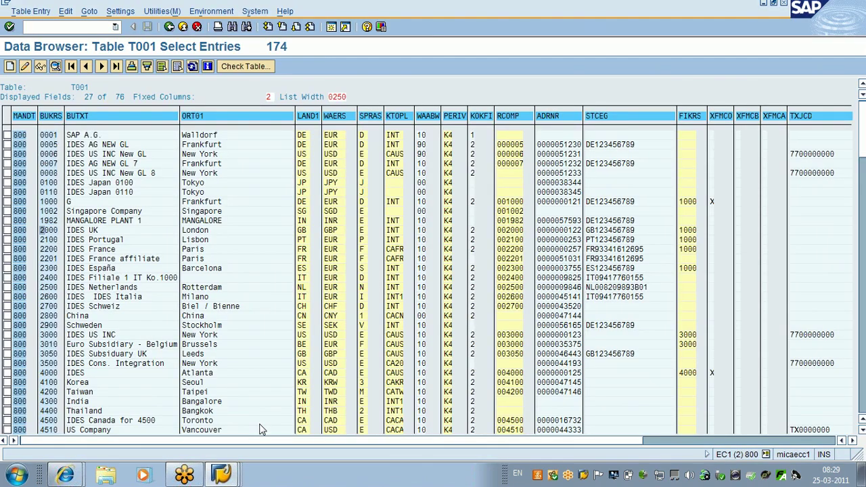
left_click(170, 27)
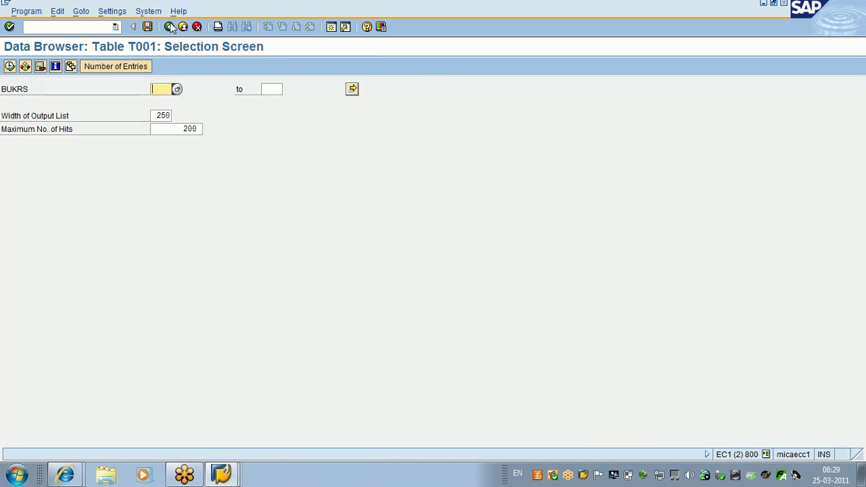
left_click(169, 26)
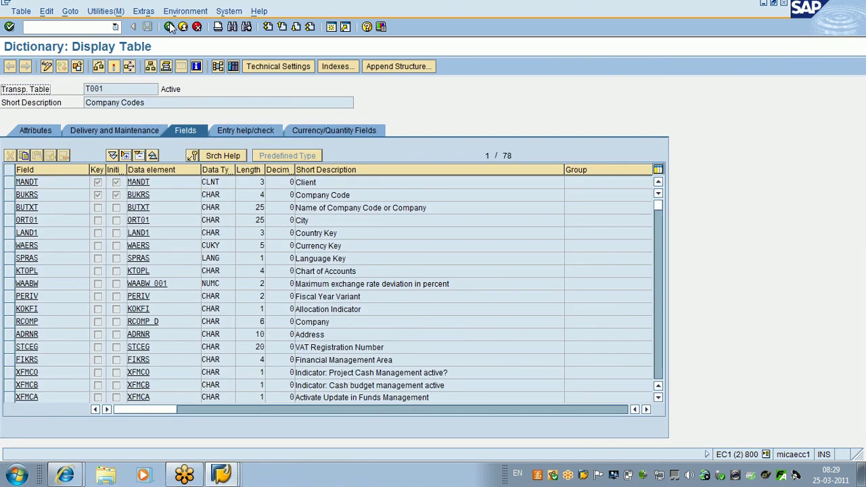
left_click(170, 27)
left_click(170, 26)
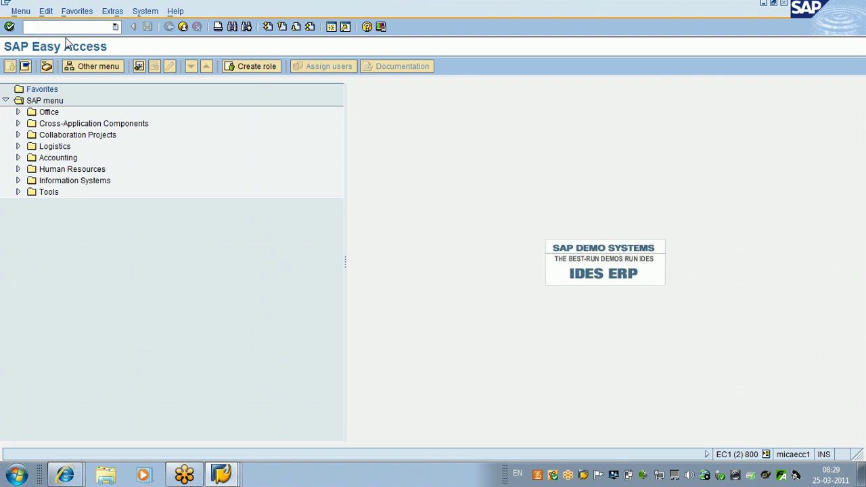
Step: In SM59, start a new RFC destination under ABAP Connections (type 3)
type("sm59")
key("Return")
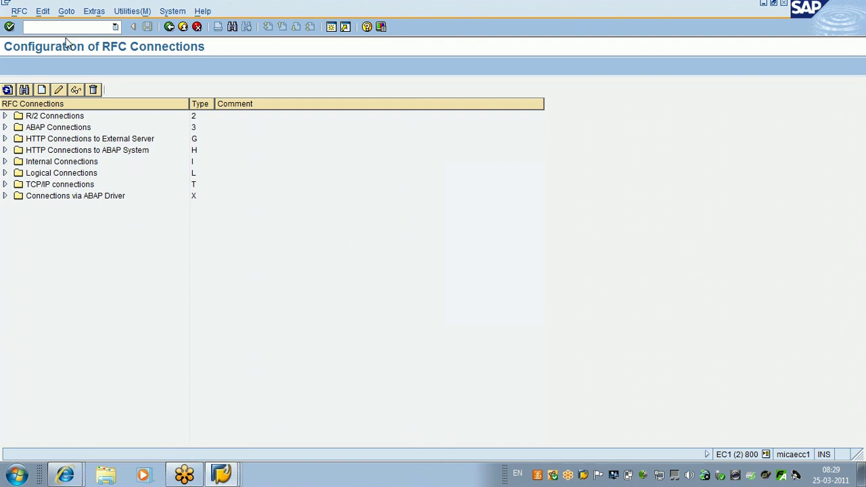
left_click(42, 128)
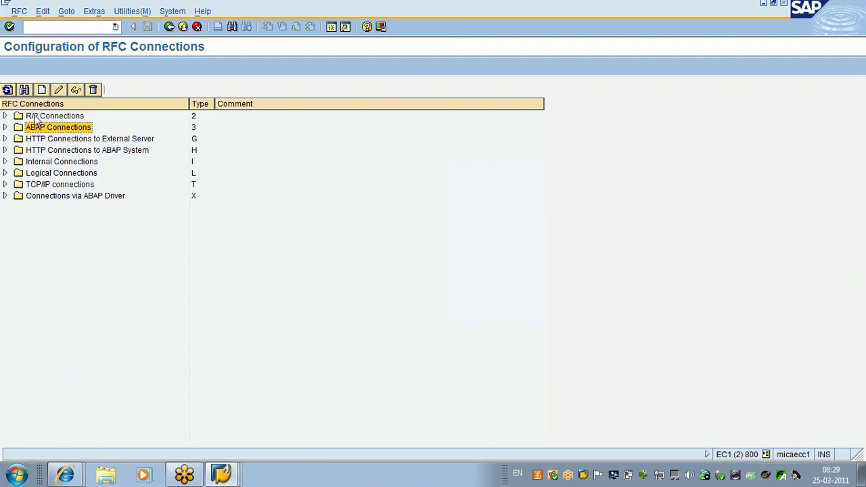
left_click(41, 90)
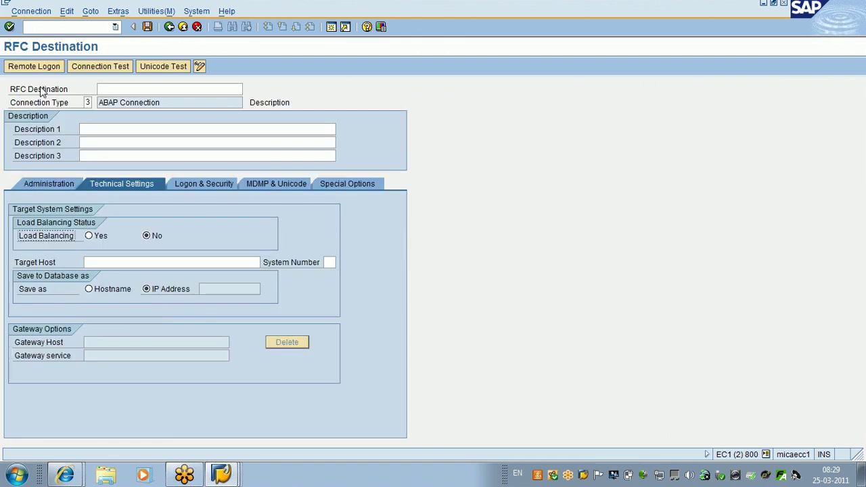
Step: Name the new RFC destination TEST in capitals
left_click(125, 88)
type("ts")
type("t")
key("BackSpace")
key("BackSpace")
key("BackSpace")
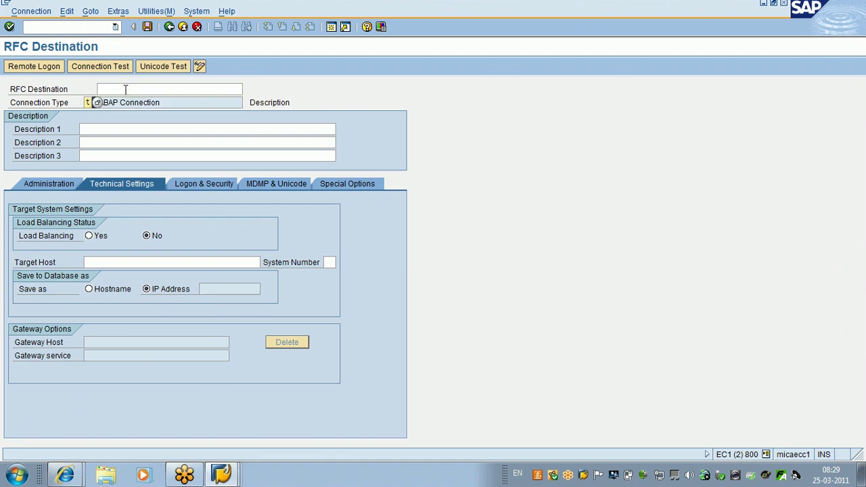
left_click(125, 88)
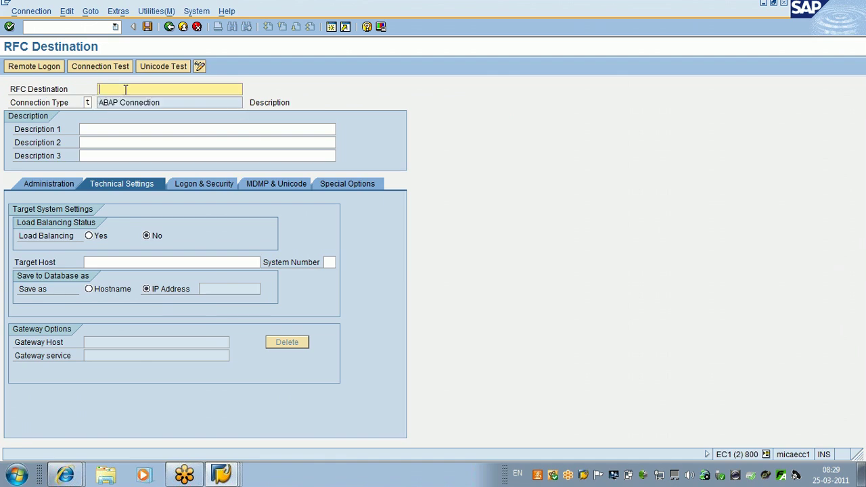
type("test")
key("BackSpace")
key("BackSpace")
key("BackSpace")
key("BackSpace")
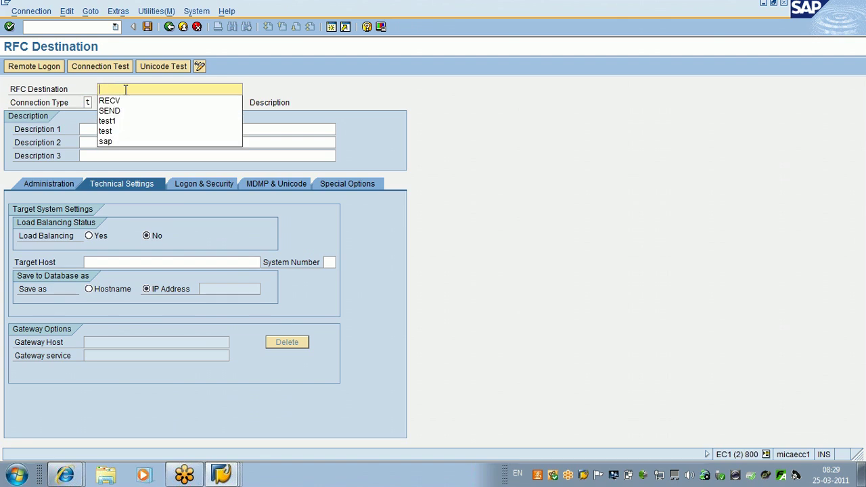
key("Caps_Lock")
type("TEST")
left_click(80, 101)
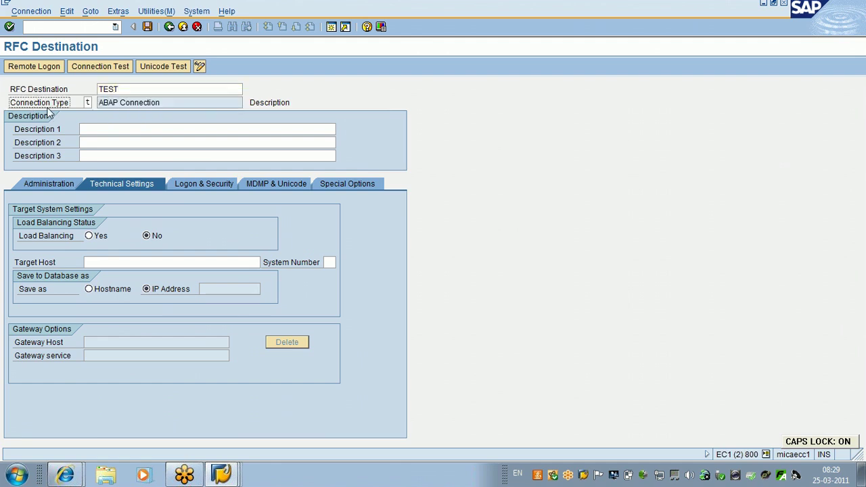
Step: Set connection type 3 (ABAP Connection) and description 'CONNECTION FROM 800 TO 810'
left_click(88, 102)
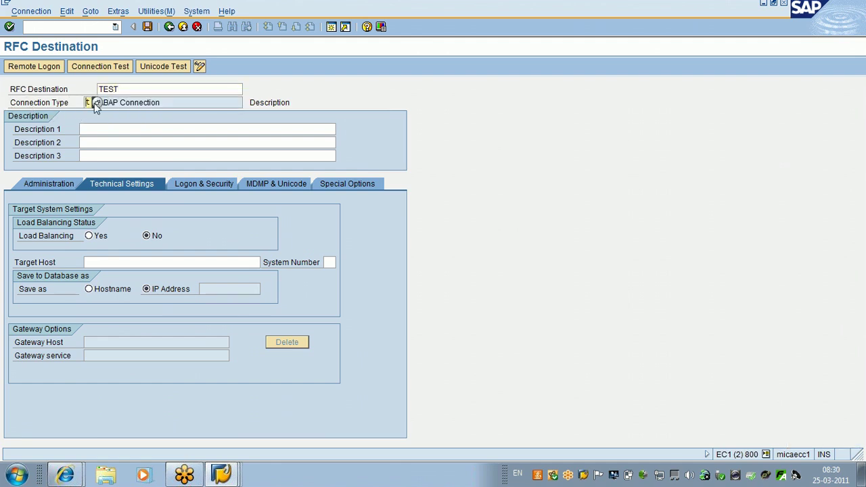
left_click(98, 103)
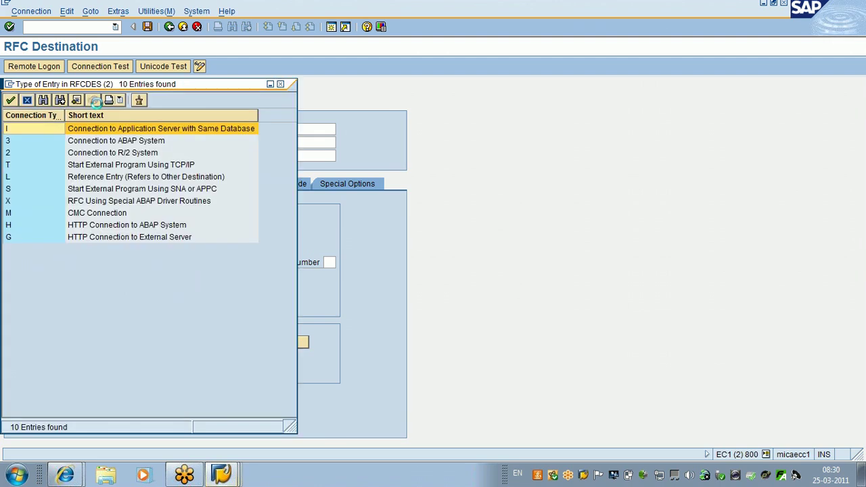
double_click(22, 145)
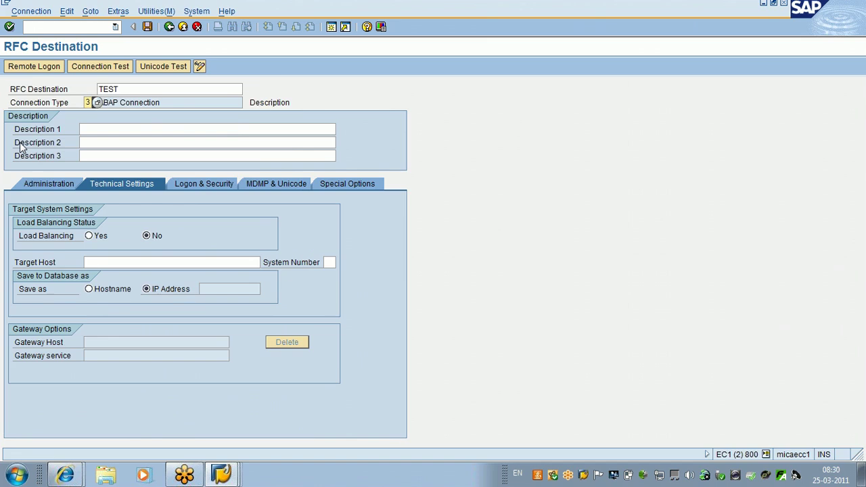
left_click(89, 131)
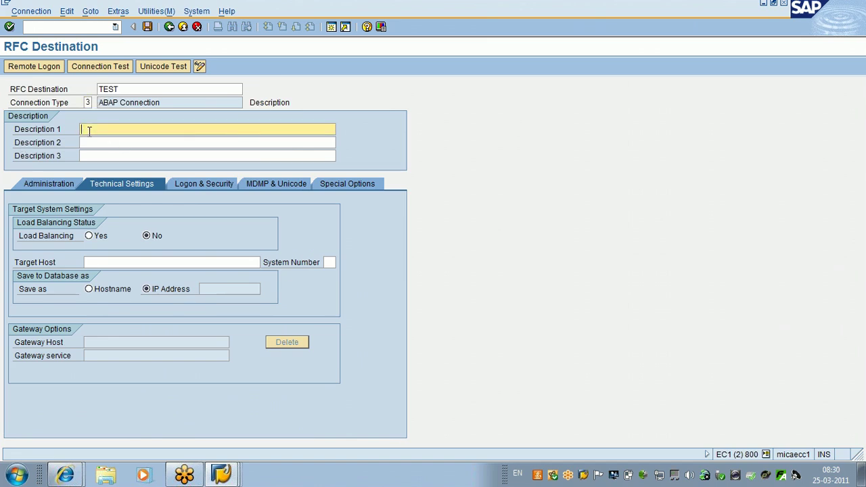
type("CONNECTION FROM 800 TO 810")
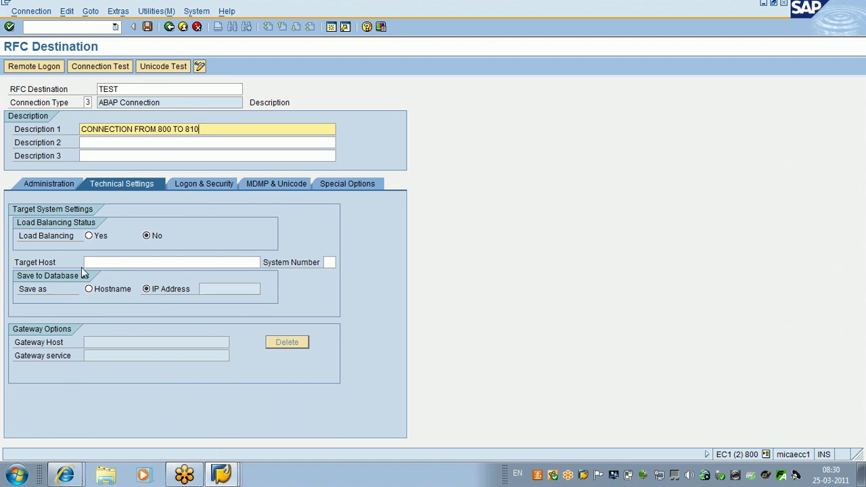
left_click(229, 477)
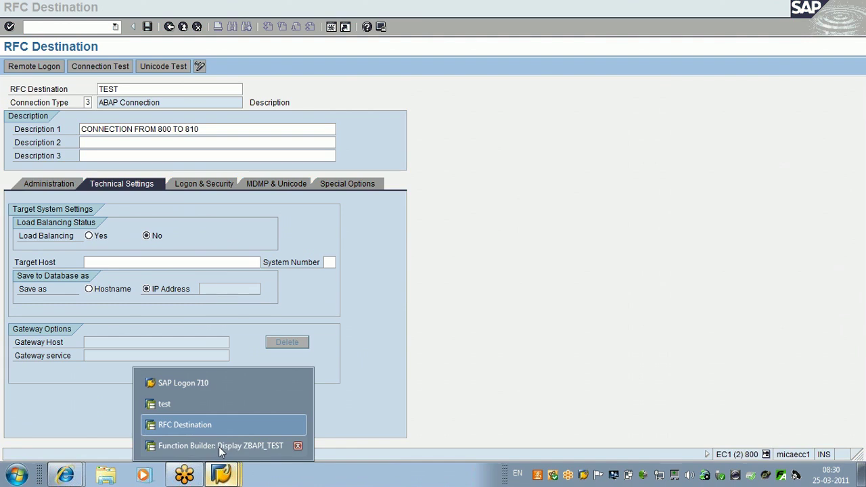
left_click(232, 383)
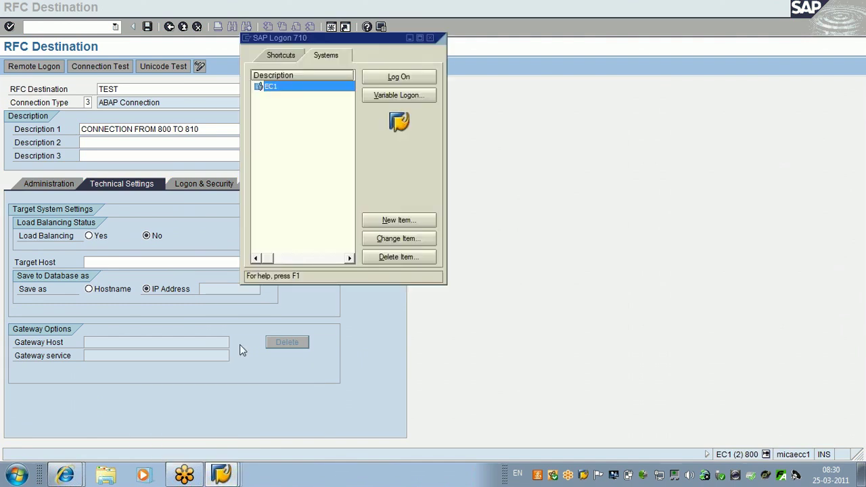
left_click(399, 238)
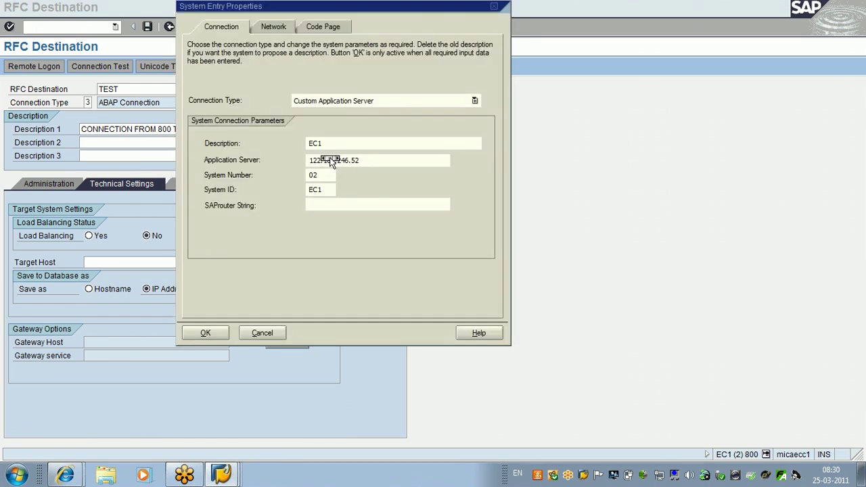
key("Escape")
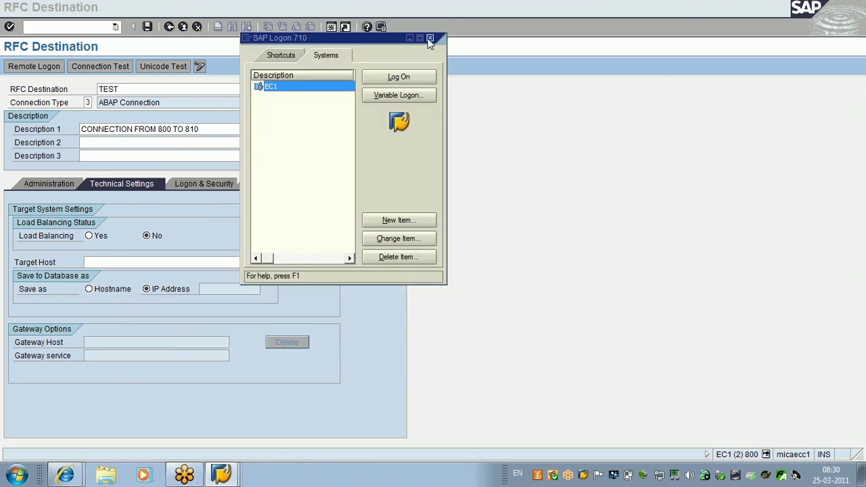
left_click(391, 242)
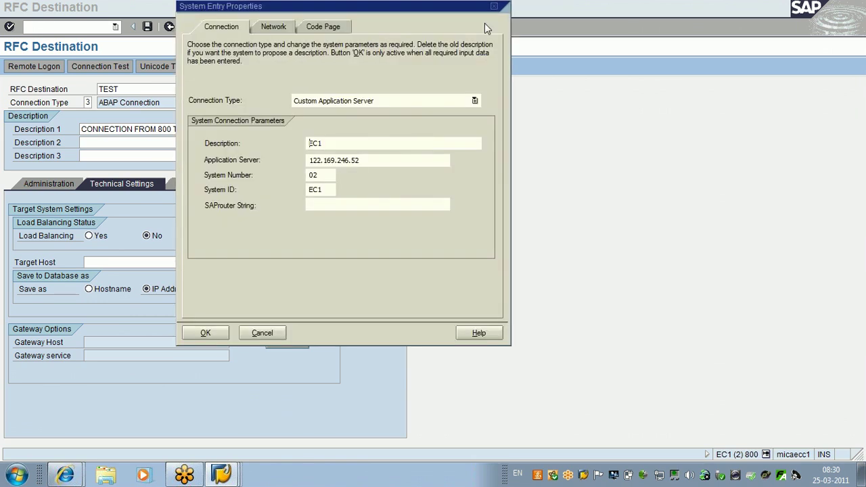
left_click(494, 7)
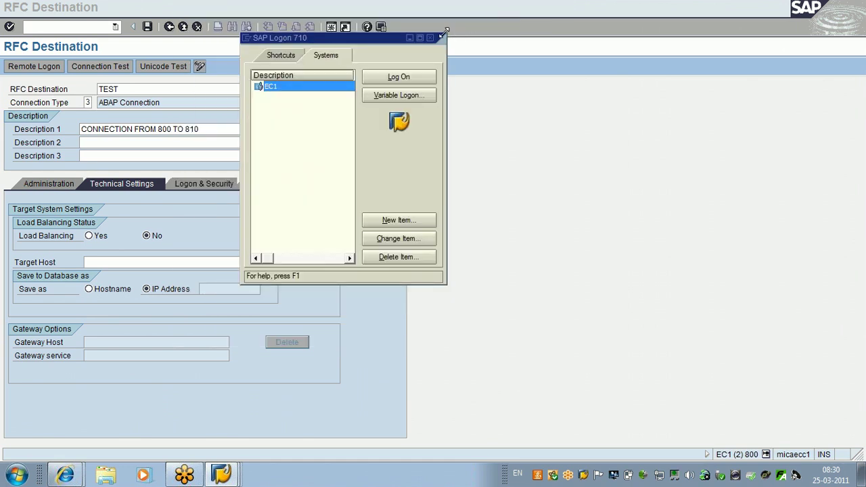
left_click(439, 37)
Step: Enter target host 122.169.246.52 and the system number for TEST, and confirm
left_click(114, 263)
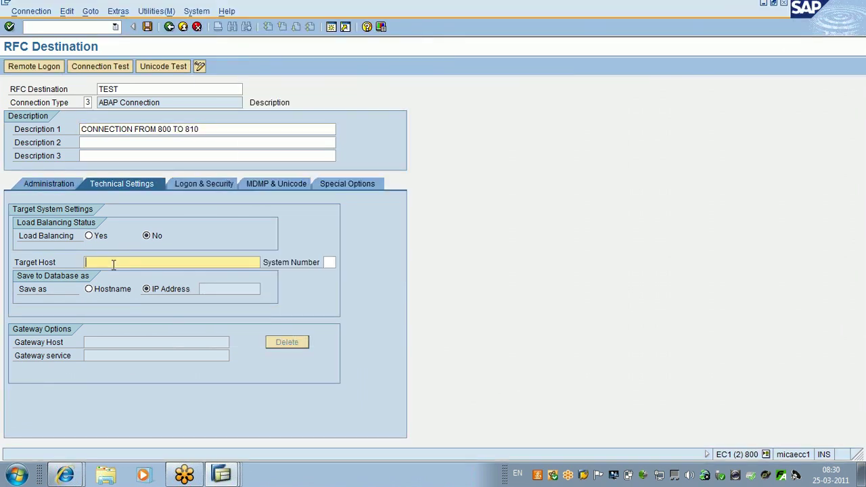
type("122.169.246.52")
left_click(329, 262)
type("00")
key("Return")
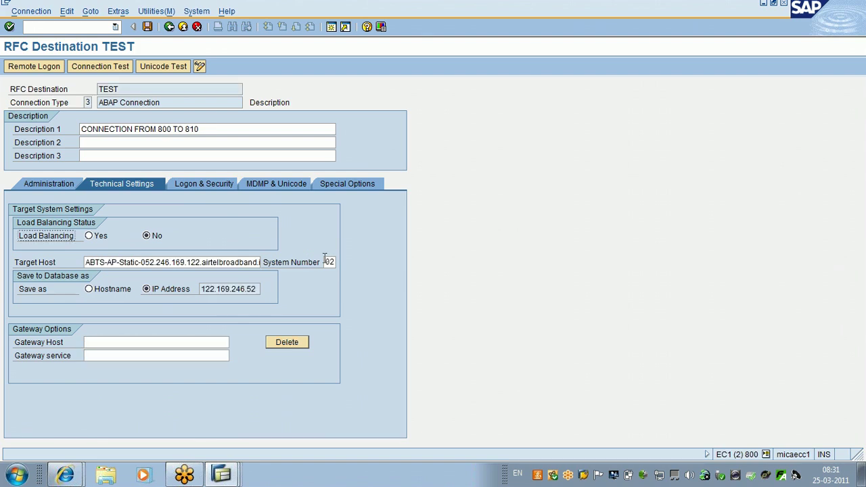
Step: On Logon & Security, enter language EN, client 810 and the logon user ID
left_click(218, 186)
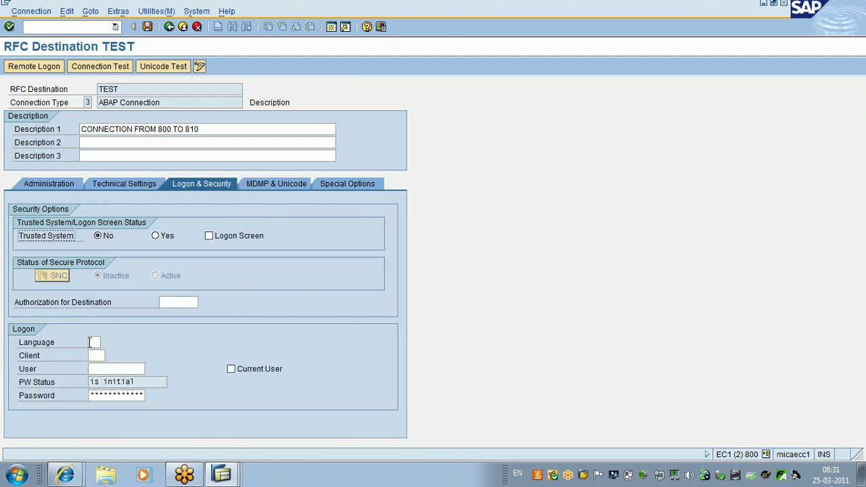
left_click(90, 343)
type("EN")
left_click(95, 355)
type("810")
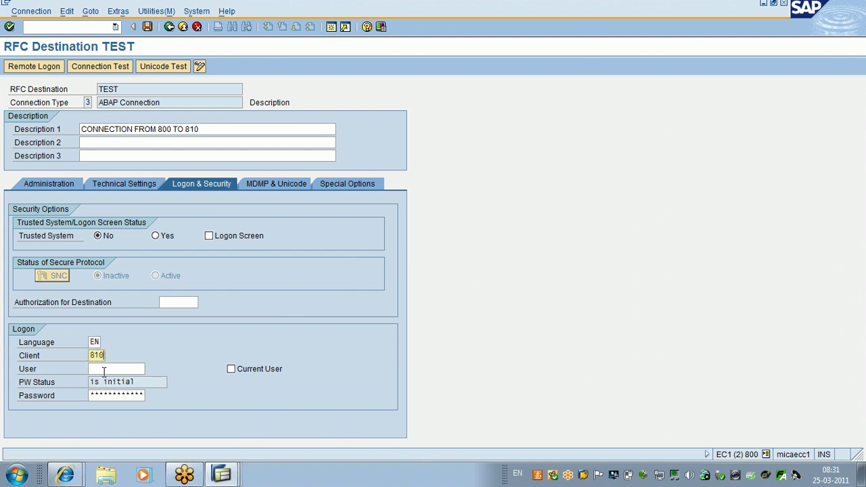
left_click(104, 370)
type("JKUSE")
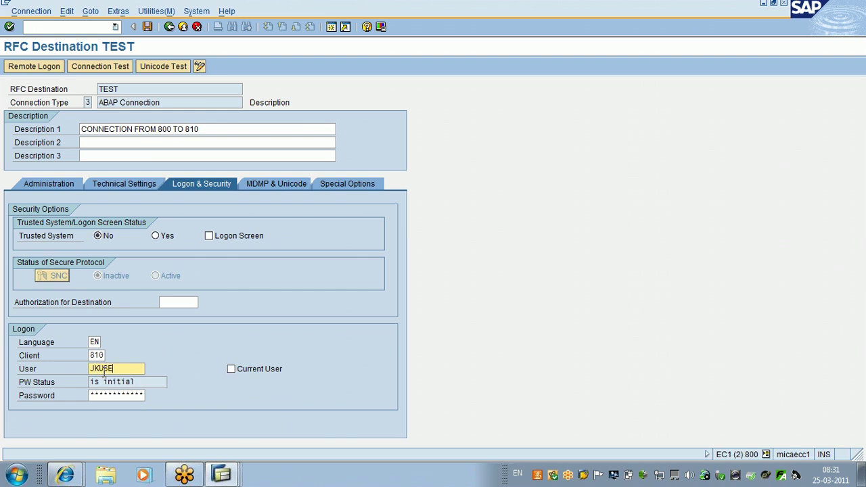
key("BackSpace")
key("BackSpace")
type("SER104")
Step: Type the user's password and save the TEST destination
key("Tab")
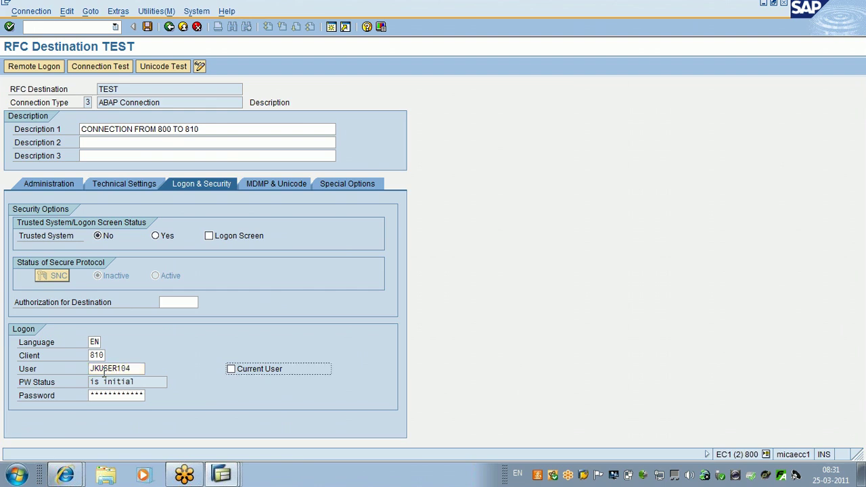
key("Tab")
key("Caps_Lock")
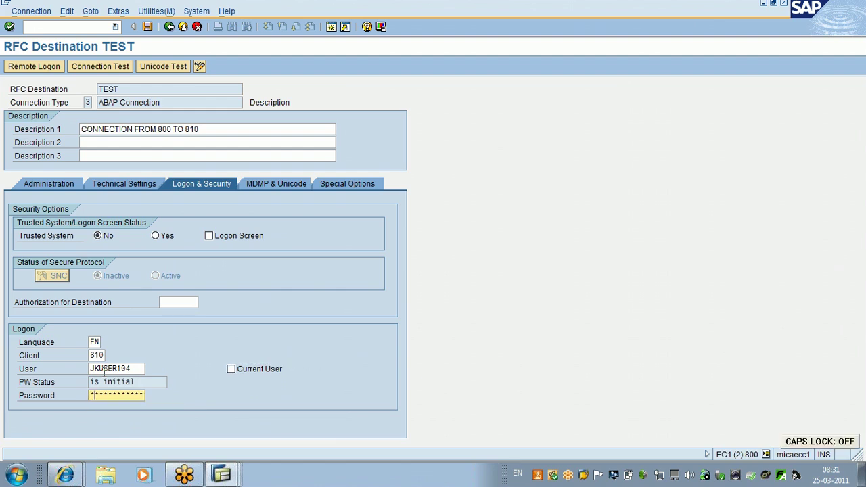
type("*****")
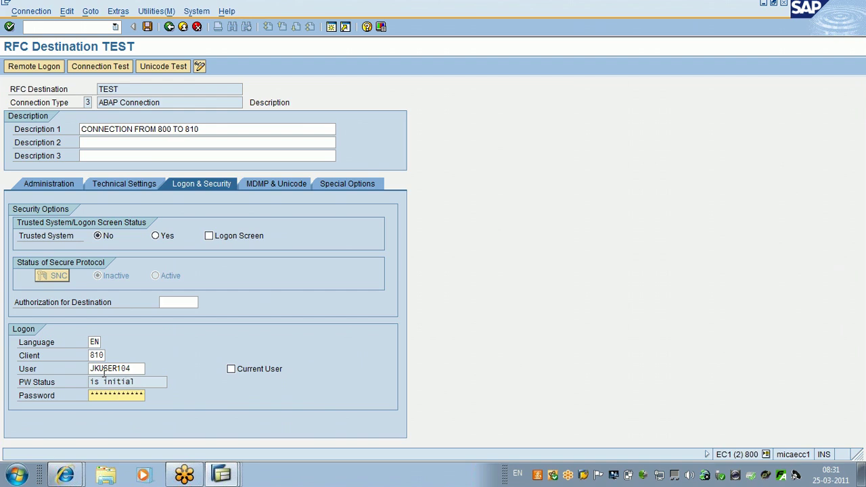
left_click(147, 26)
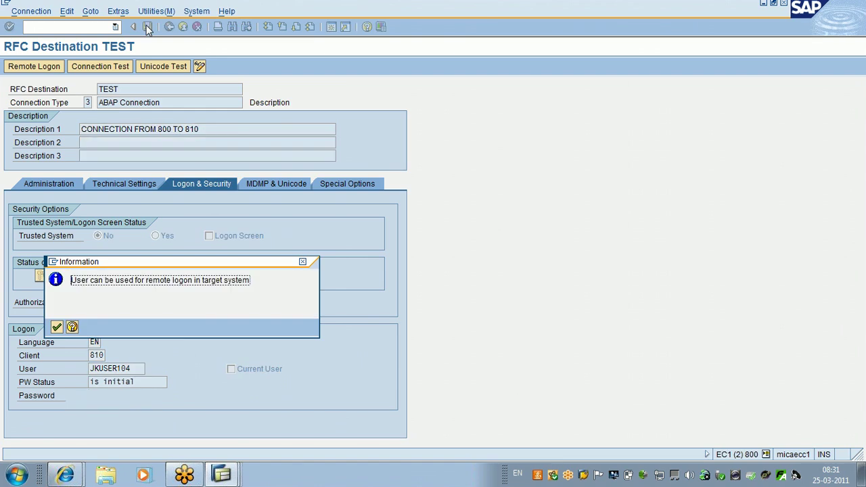
Step: Dismiss the information message, attempt a remote logon via TEST, then recheck the password field
key("Return")
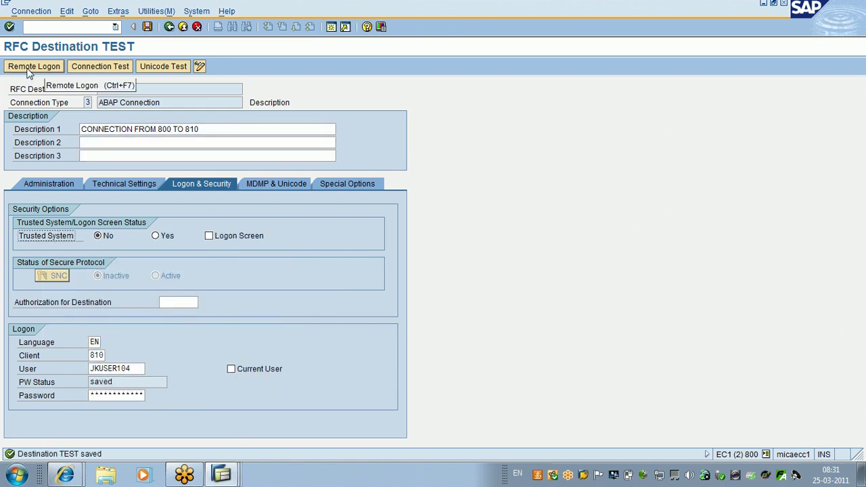
left_click(29, 69)
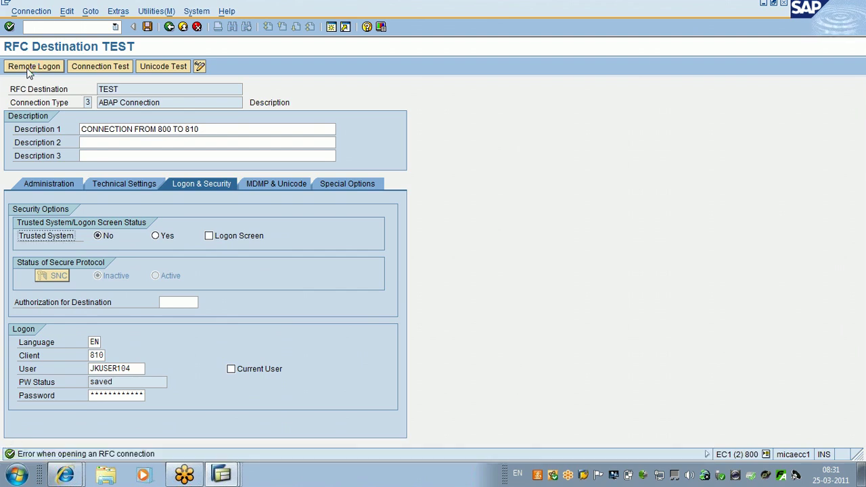
left_click(28, 71)
left_click(95, 398)
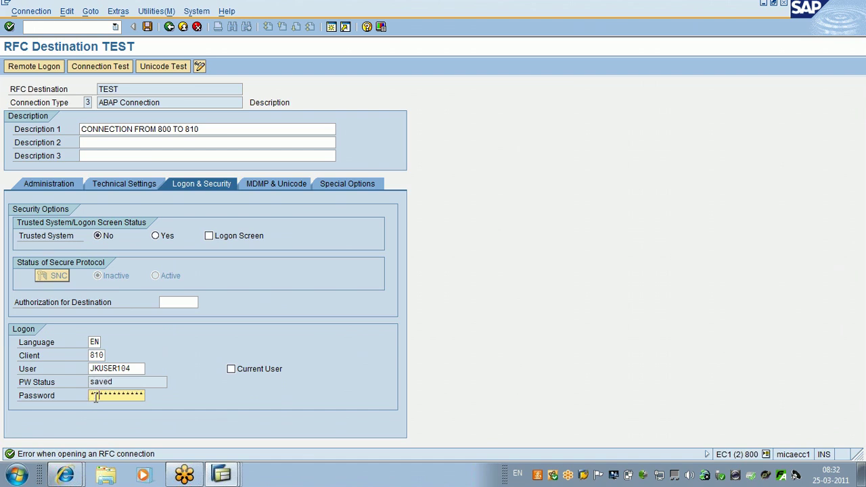
key("Right")
key("Right")
key("Right")
key("Right")
key("Right")
key("Right")
key("Right")
key("Right")
key("Right")
Step: Retry the remote logon, then clear TEST's Target Host and System Number fields
left_click(52, 69)
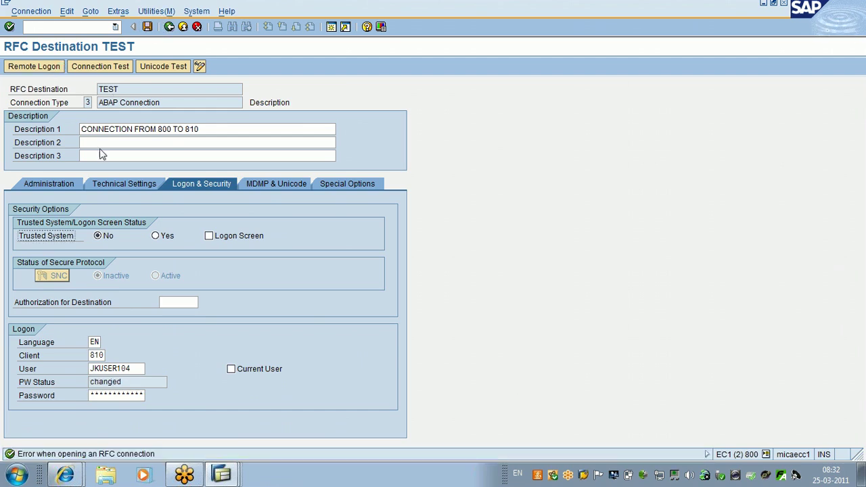
left_click(117, 191)
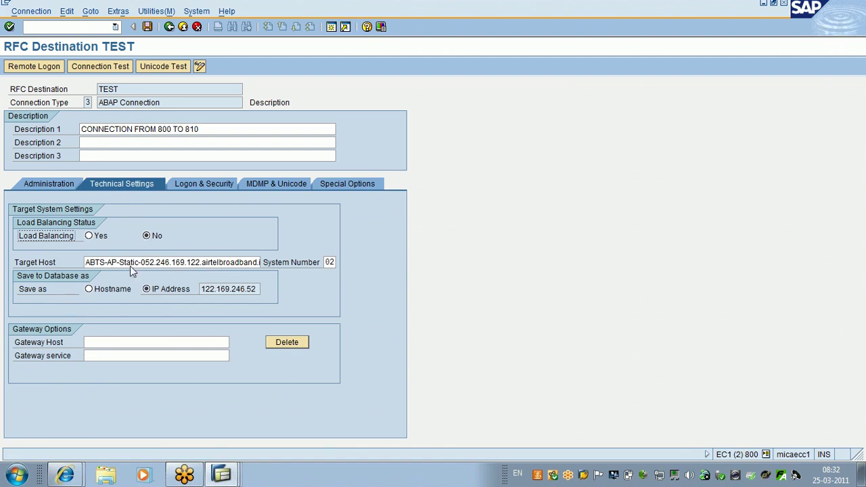
double_click(87, 262)
left_click(87, 263)
type("SI-")
key("Delete")
key("Delete")
key("Delete")
key("Delete")
key("Delete")
key("Delete")
key("Delete")
key("Delete")
key("Delete")
key("Delete")
key("Delete")
key("Delete")
key("Delete")
key("Delete")
key("Delete")
key("Delete")
key("Delete")
key("Delete")
key("Delete")
key("Delete")
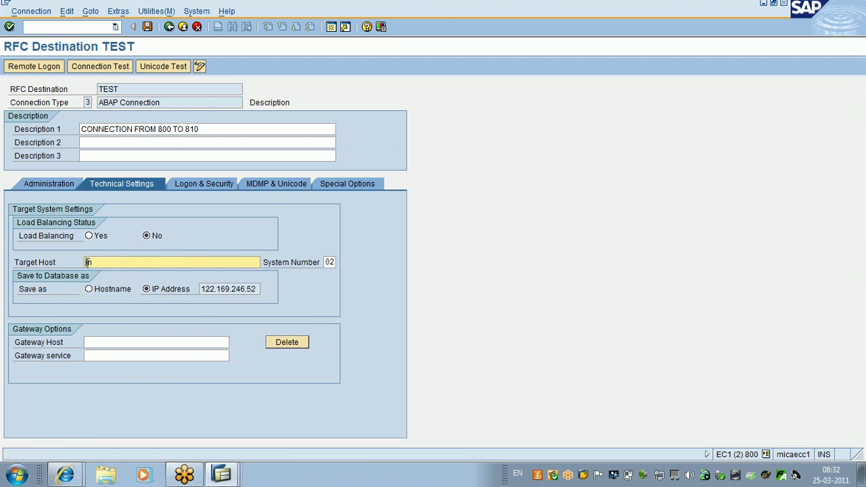
key("Tab")
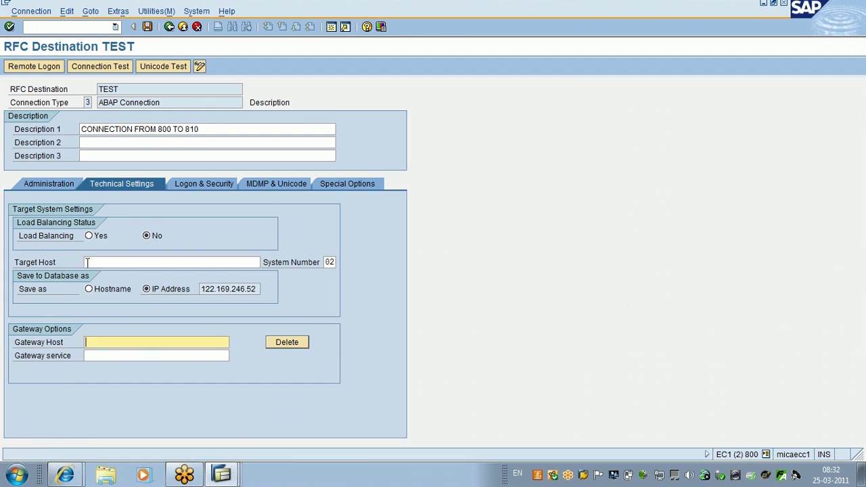
key("Tab")
left_click(325, 263)
key("Delete")
key("Delete")
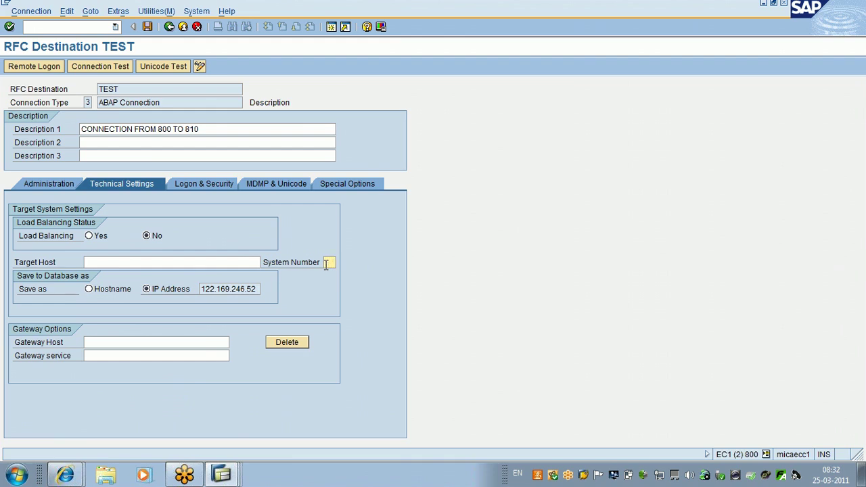
Step: Exit the TEST destination without saving the changes
left_click(211, 187)
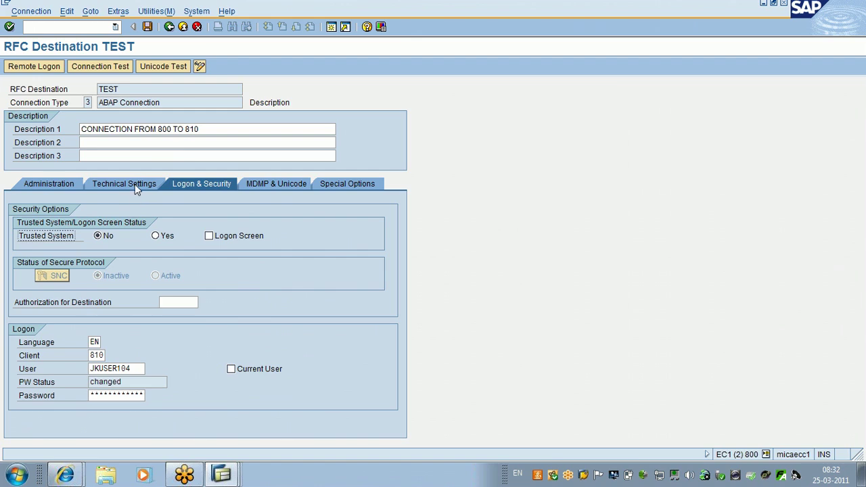
left_click(188, 27)
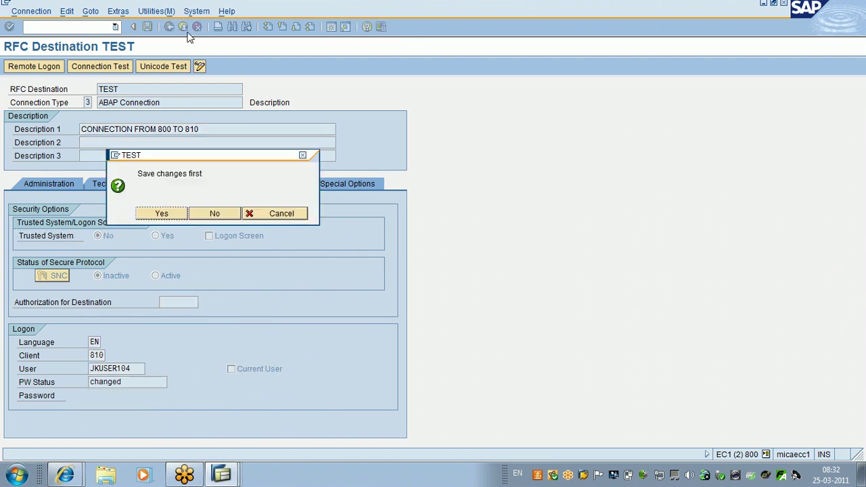
left_click(224, 215)
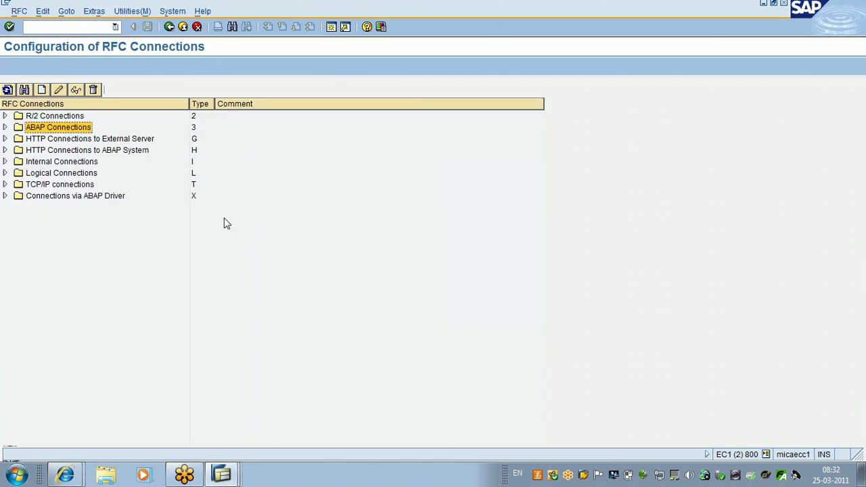
Step: Start a new RFC destination named TEST in uppercase
left_click(43, 90)
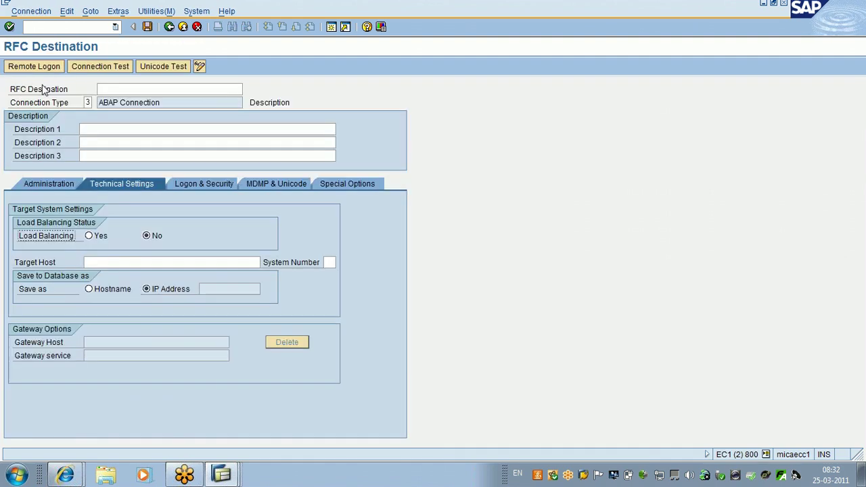
left_click(120, 89)
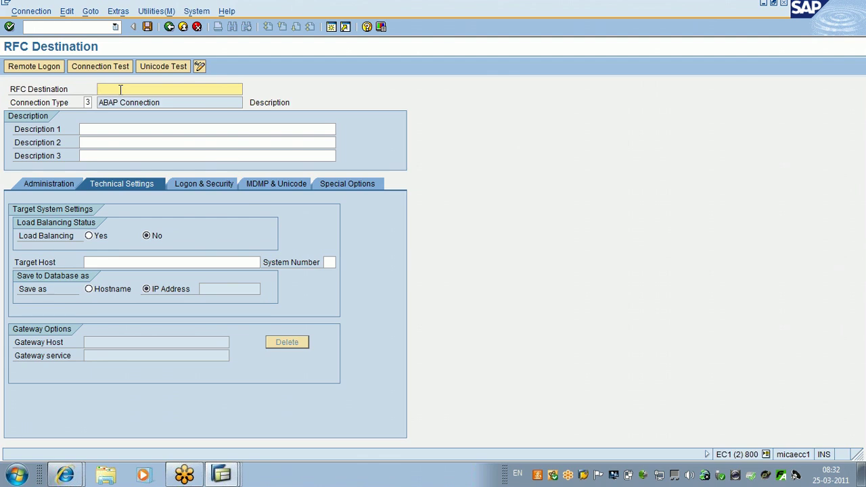
type("t")
key("BackSpace")
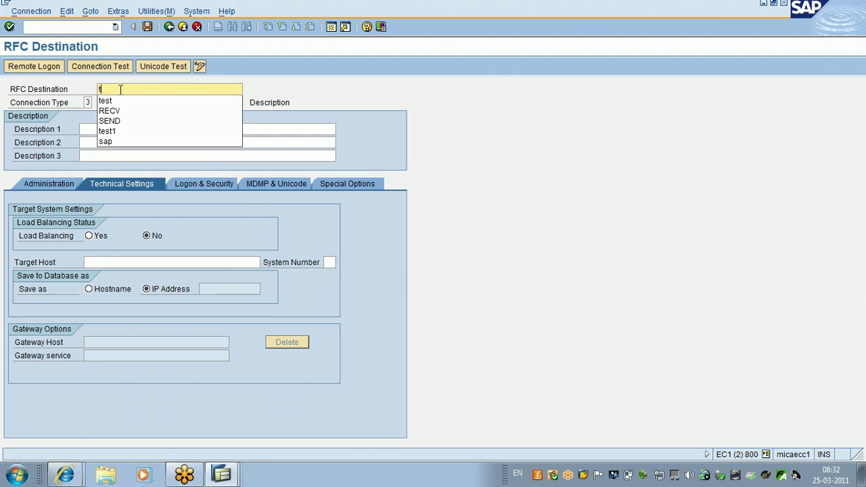
key("Caps_Lock")
type("TEST")
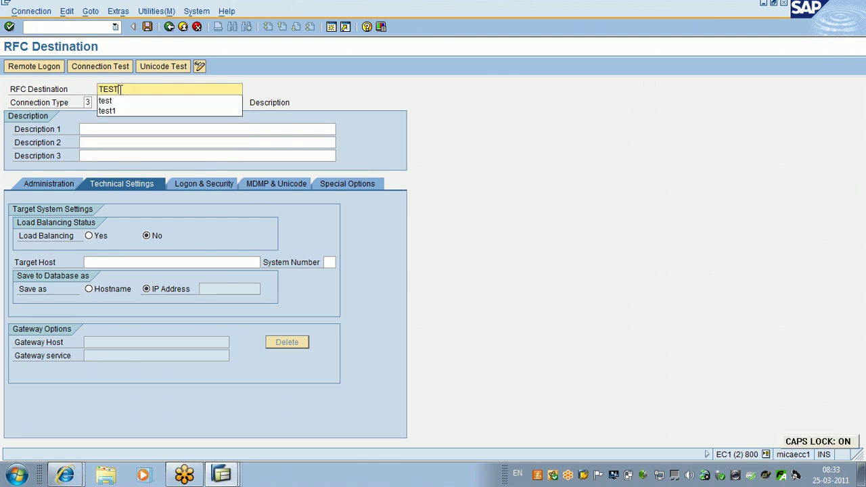
Step: Set Description 1 to '800 TO 810', leave the target host empty, and bring up the SAP window list
left_click(95, 140)
left_click(94, 129)
type("800 TO ")
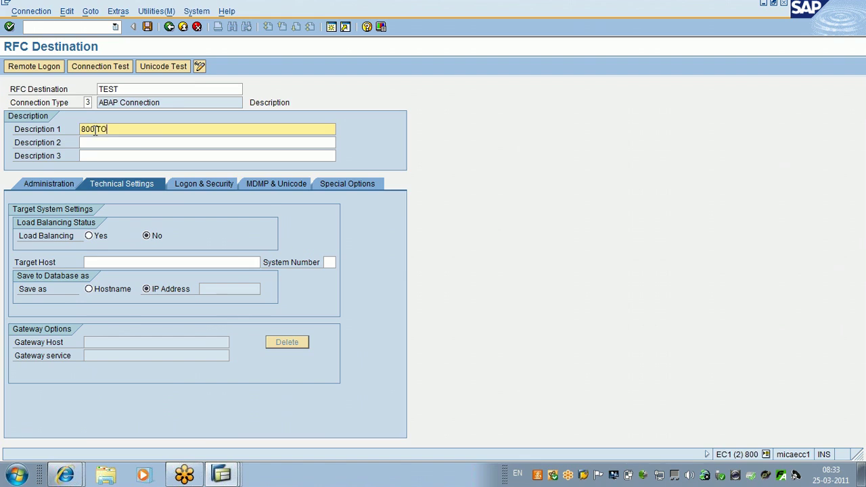
type("801")
key("BackSpace")
key("BackSpace")
type("10")
left_click(112, 262)
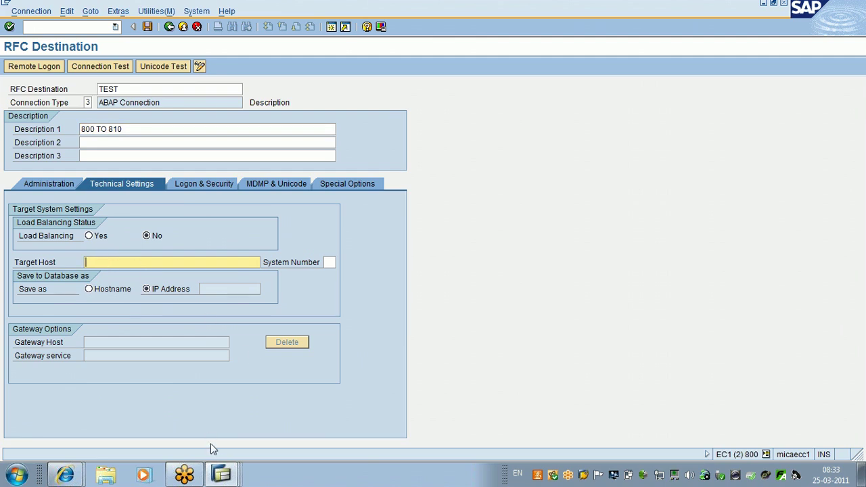
left_click(223, 474)
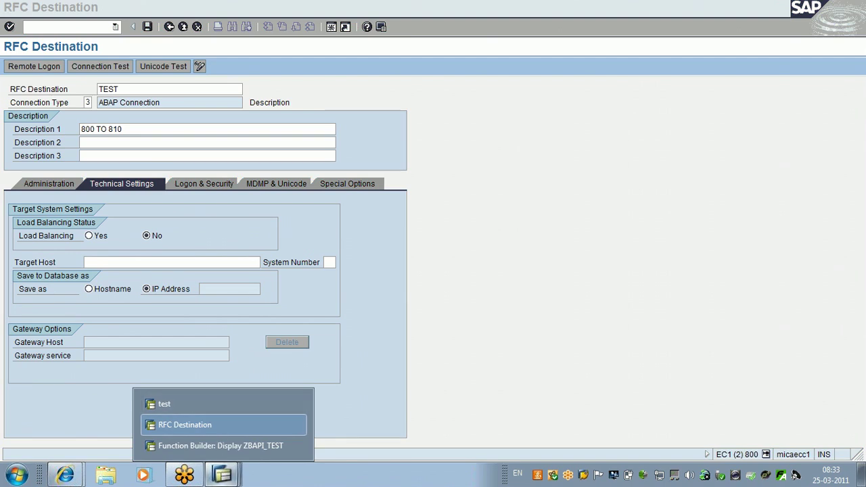
Step: Minimize the SAP windows and open SAP Logon 710 to look up the EC1 server
left_click(775, 10)
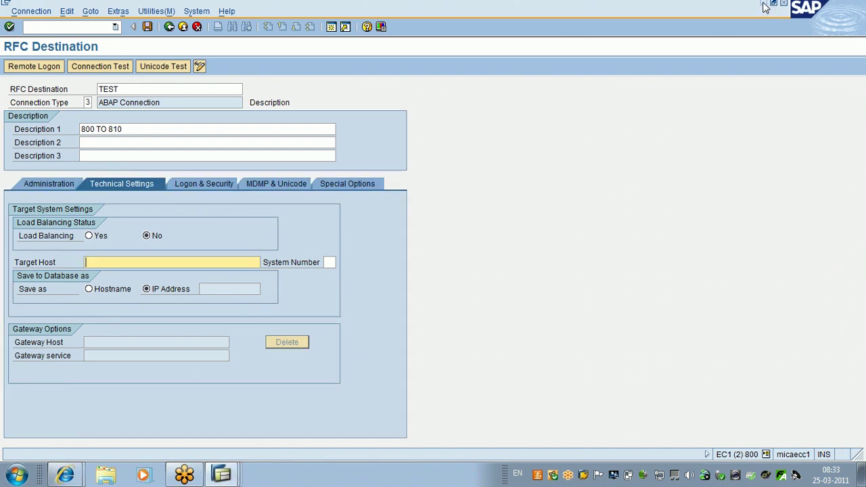
left_click(764, 5)
left_click(765, 5)
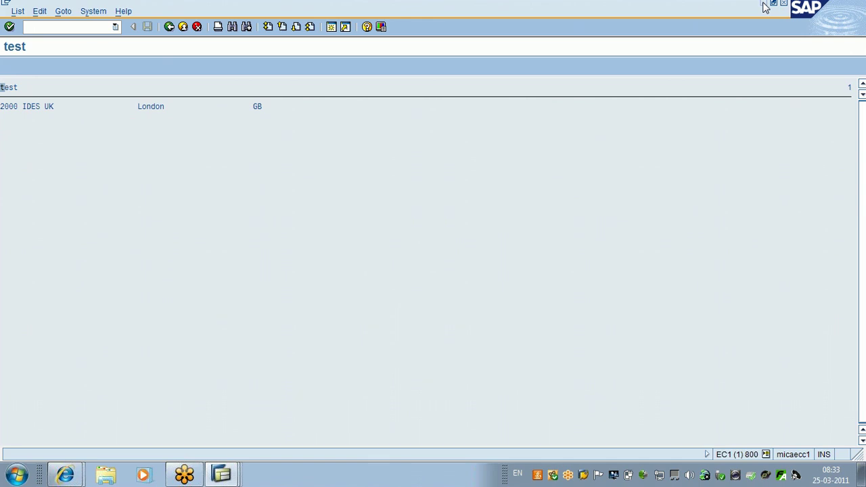
left_click(765, 5)
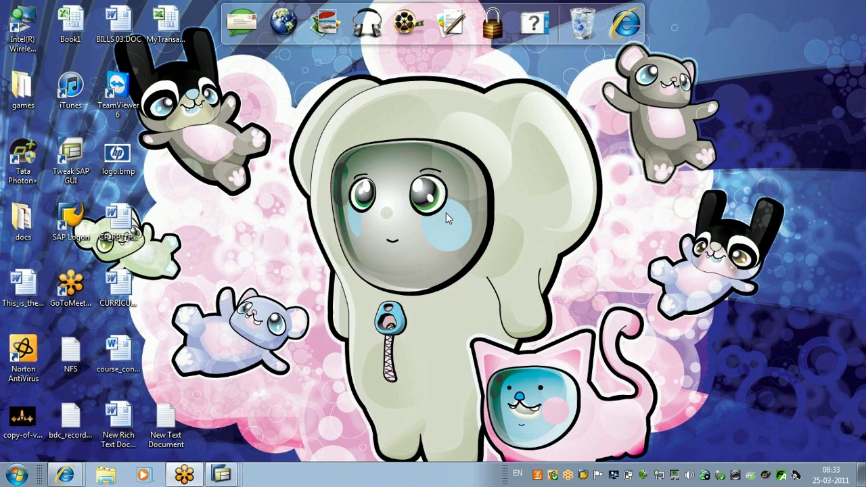
left_click(222, 474)
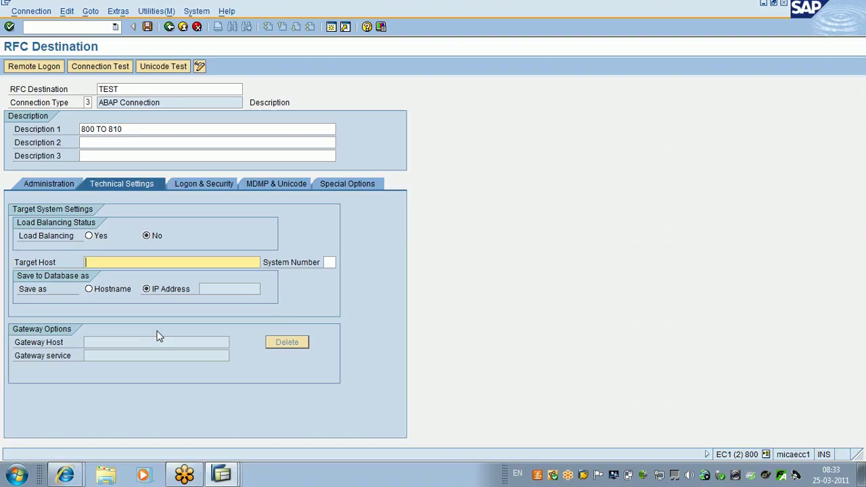
Step: Enter target host 122.169.246.52 and system number 02, rename to TEST1, and save
type("122.169.246.52")
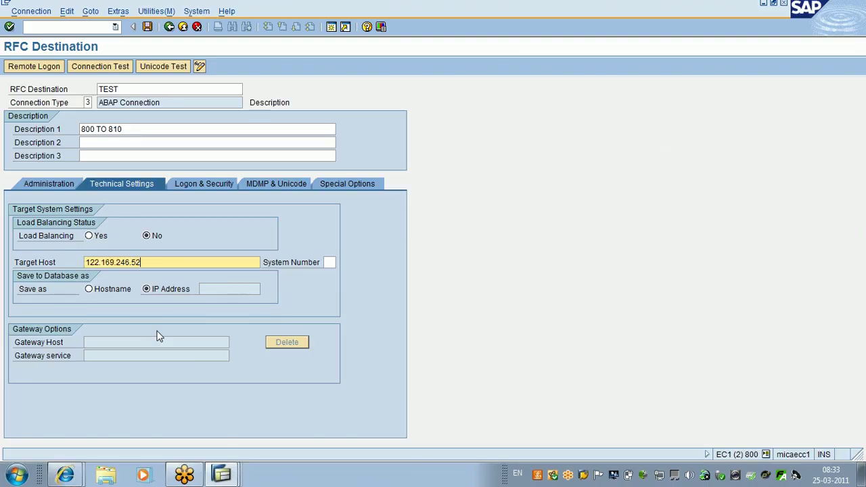
left_click(329, 263)
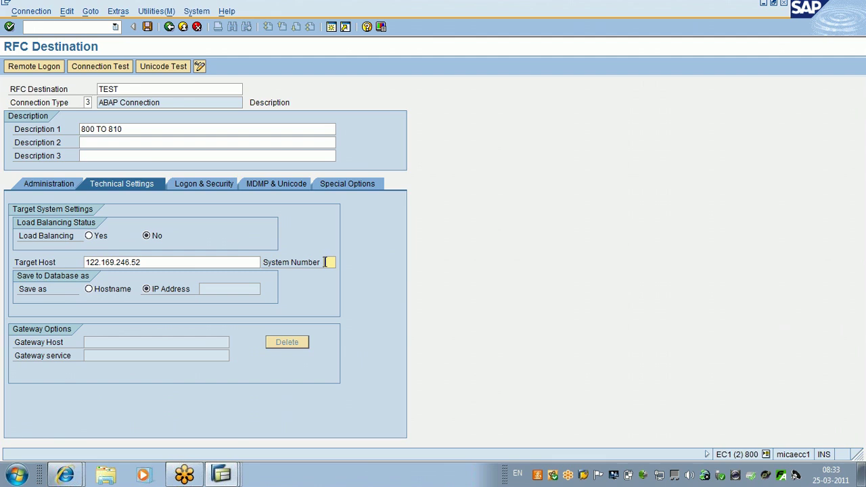
type("02")
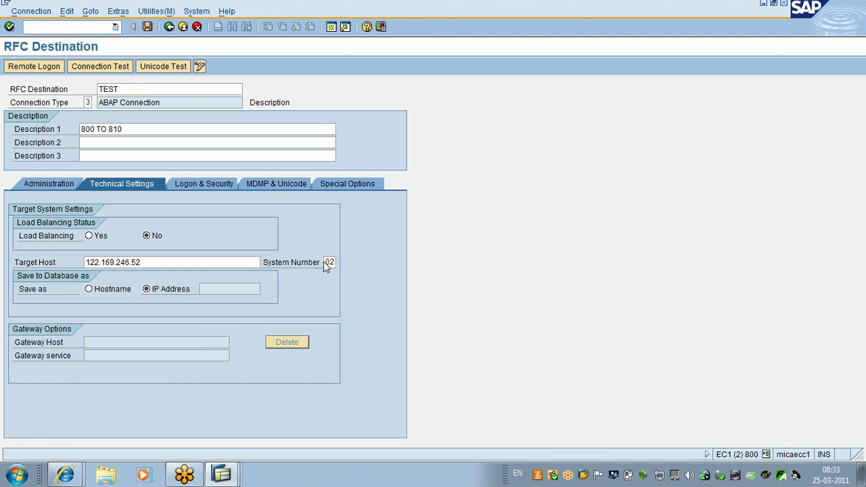
key("Return")
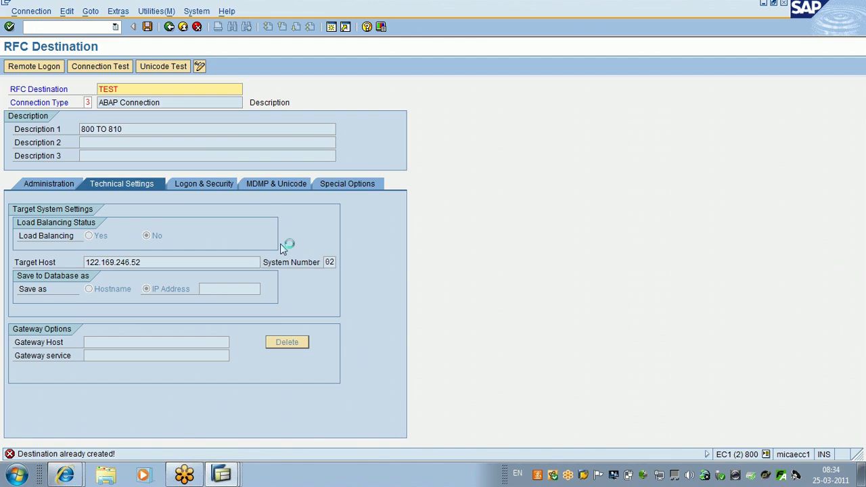
type("1")
key("Return")
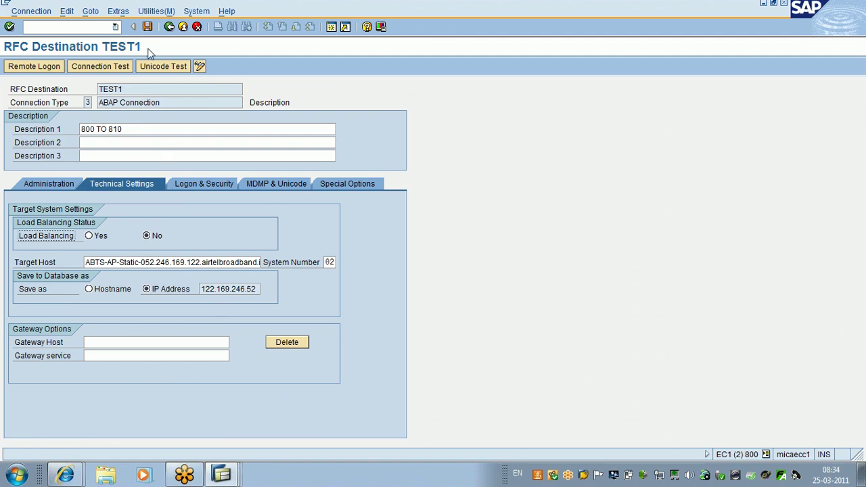
left_click(148, 27)
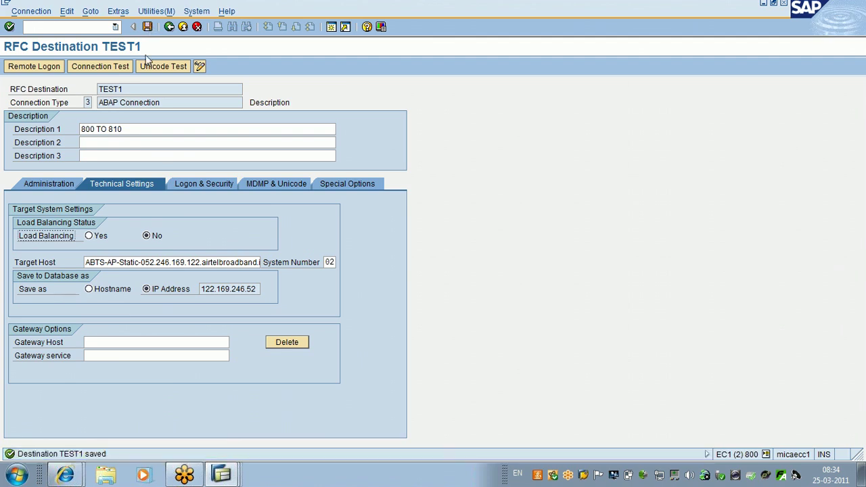
Step: On Logon & Security, enter language EN, client 800 and the logon user name
left_click(198, 185)
left_click(95, 342)
type("en")
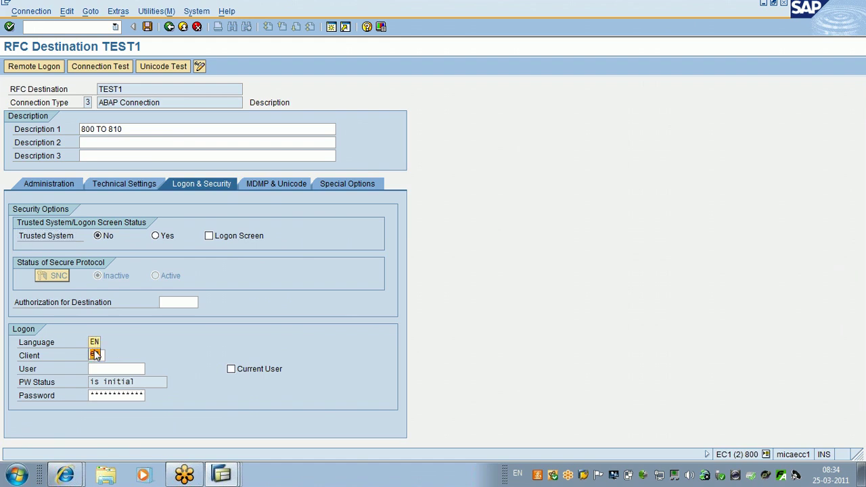
left_click(96, 354)
type("800")
left_click(99, 369)
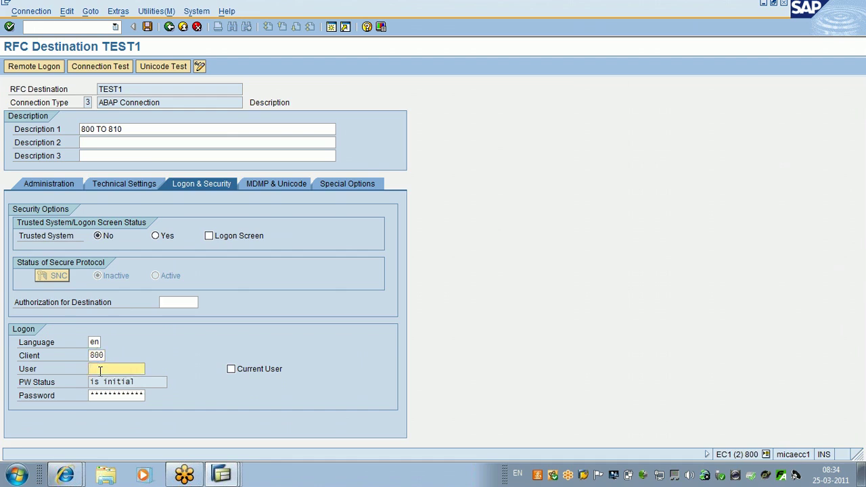
type("JK")
key("Down")
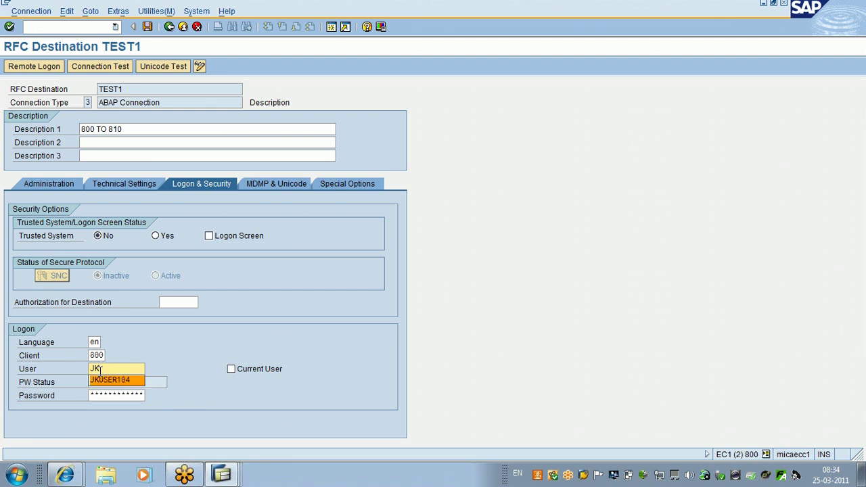
type("USER106")
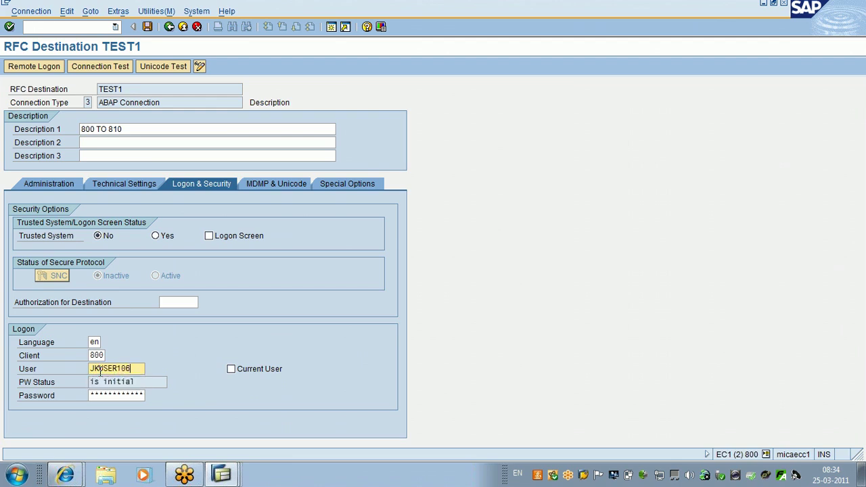
key("Tab")
key("Tab")
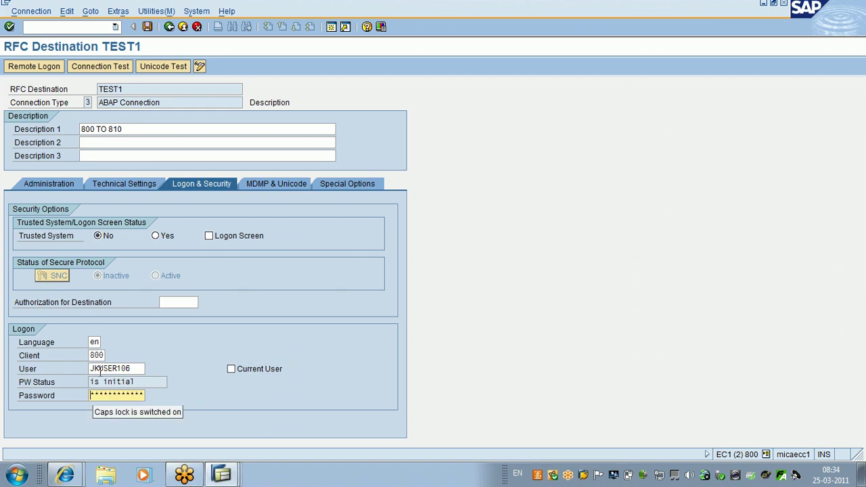
Step: Enter the password, save TEST1, and try Remote Logon, which fails with an RFC error
key("Caps_Lock")
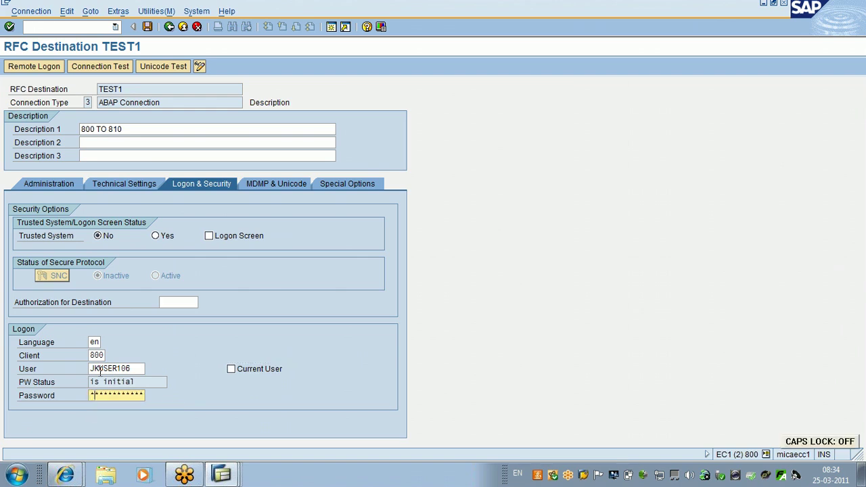
key("Right")
key("Right")
key("Right")
key("Right")
key("Right")
key("Right")
key("Right")
key("Right")
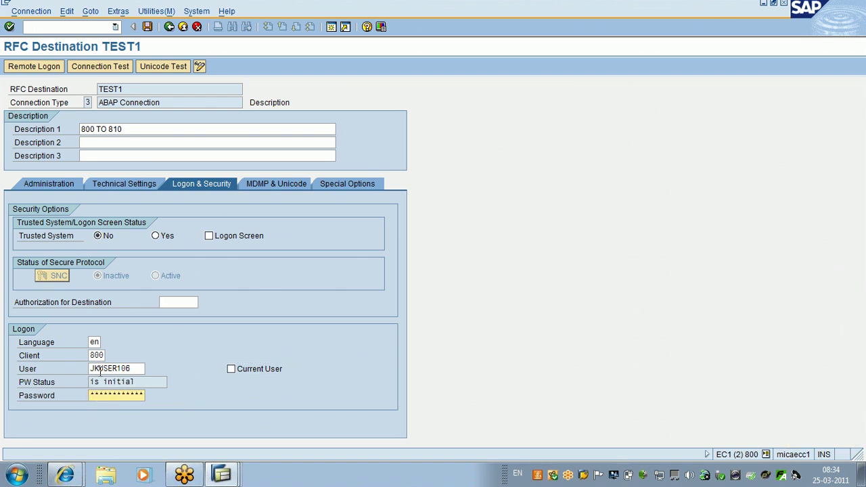
key("Return")
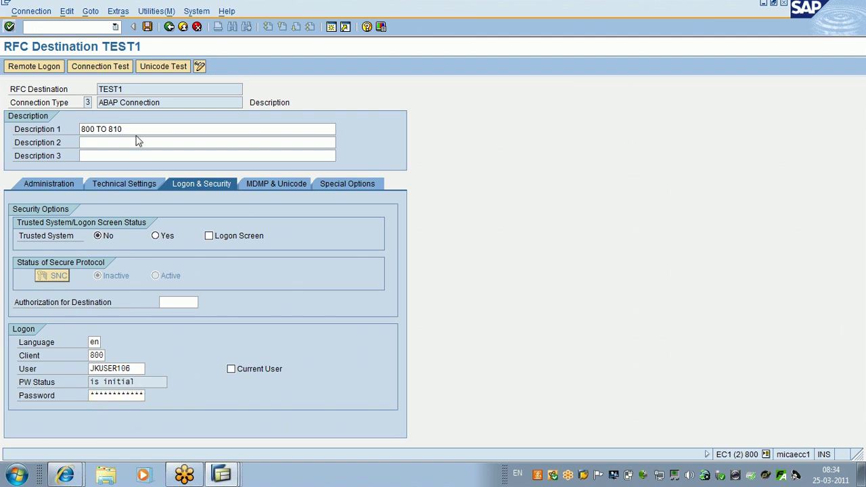
left_click(148, 26)
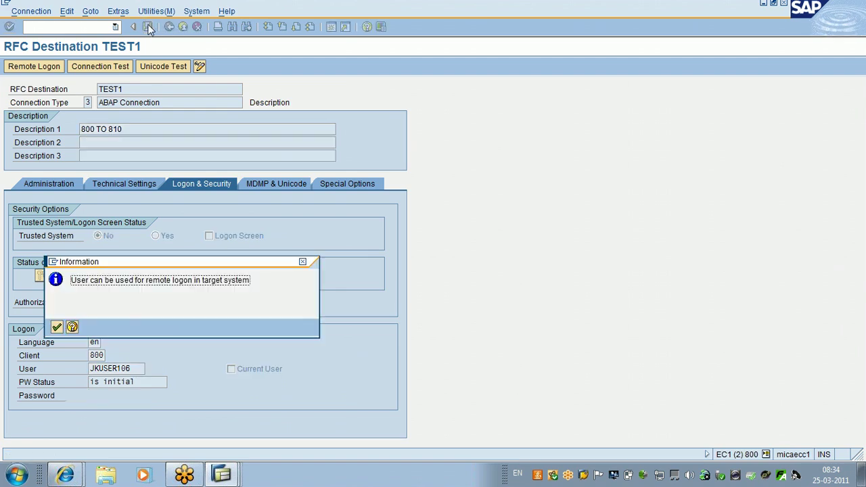
left_click(57, 328)
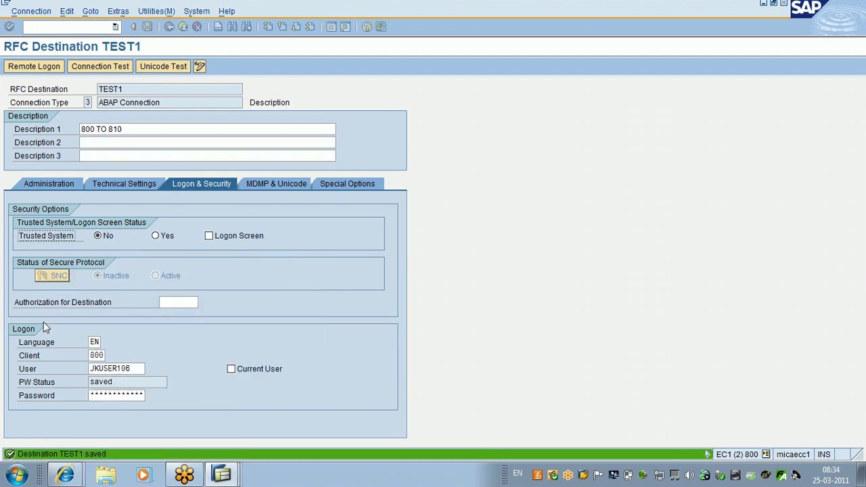
left_click(38, 68)
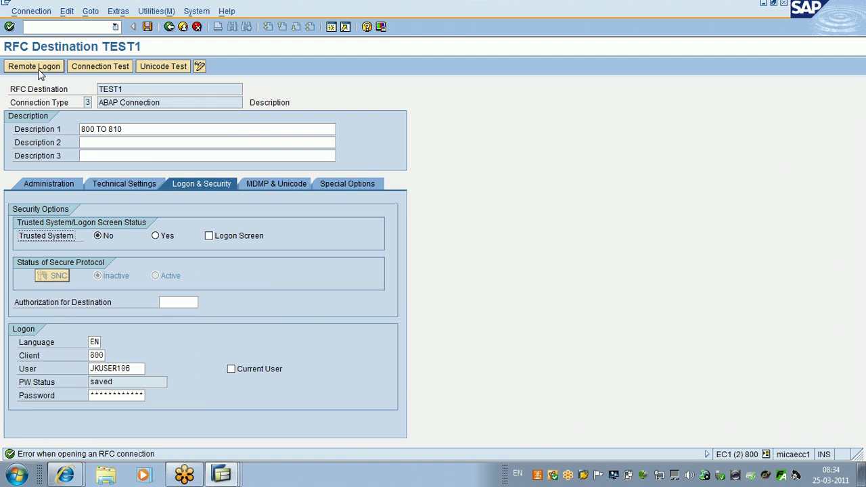
Step: Leave the destination for SAP Easy Access, then bring Function Builder: Display ZBAPI_TEST to front
left_click(197, 27)
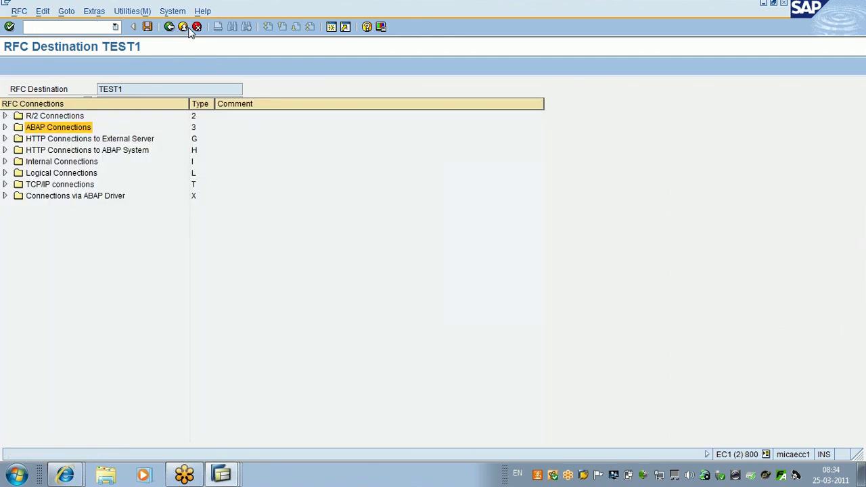
left_click(191, 31)
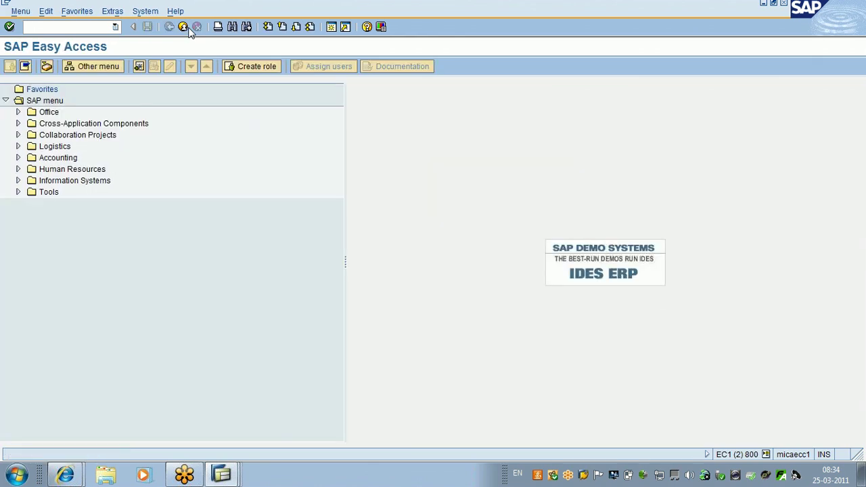
left_click(221, 474)
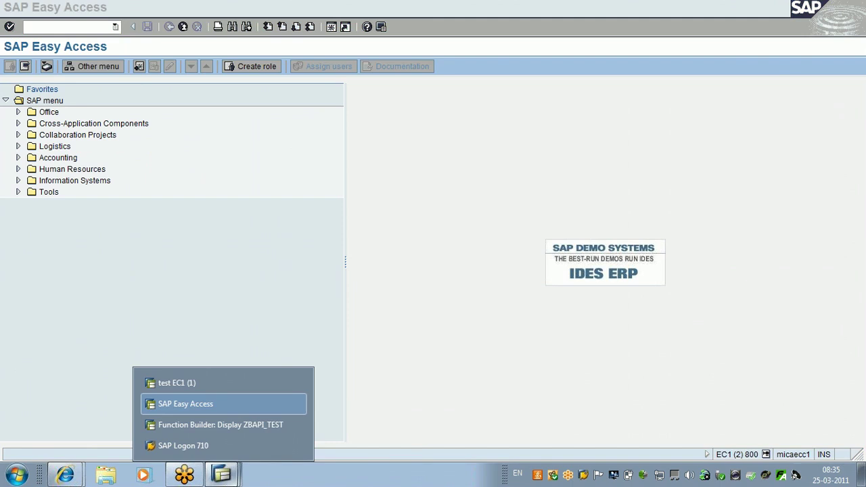
left_click(223, 404)
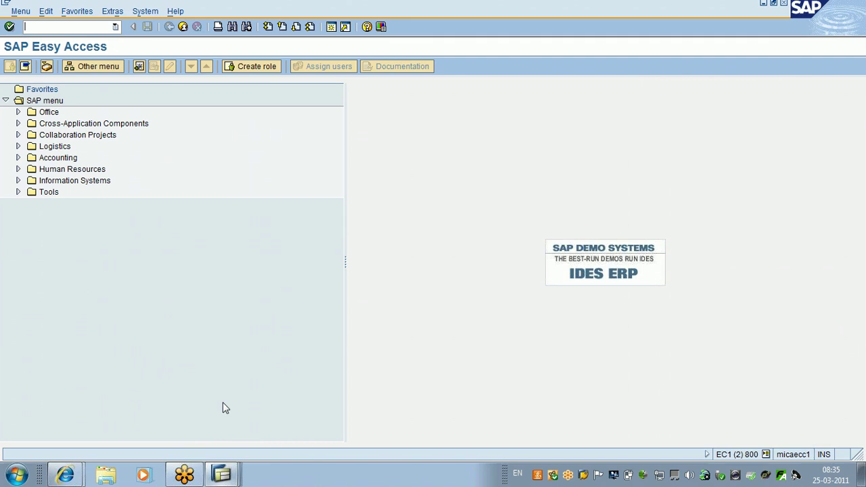
left_click(245, 480)
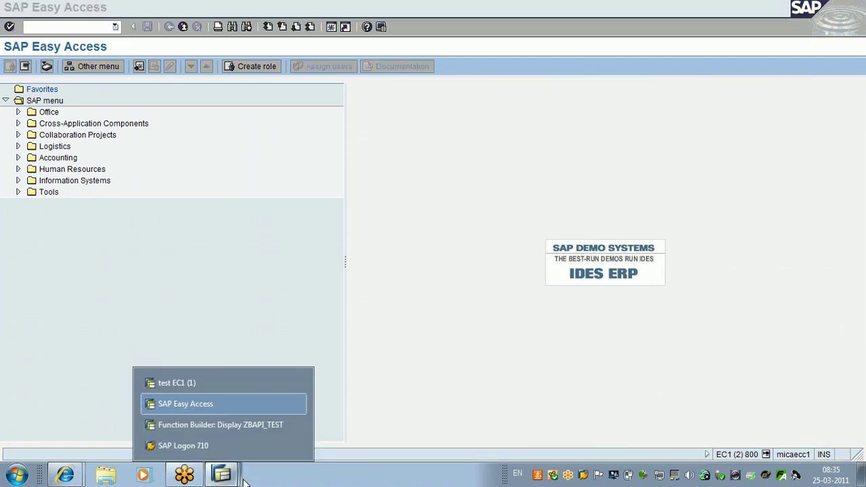
left_click(227, 381)
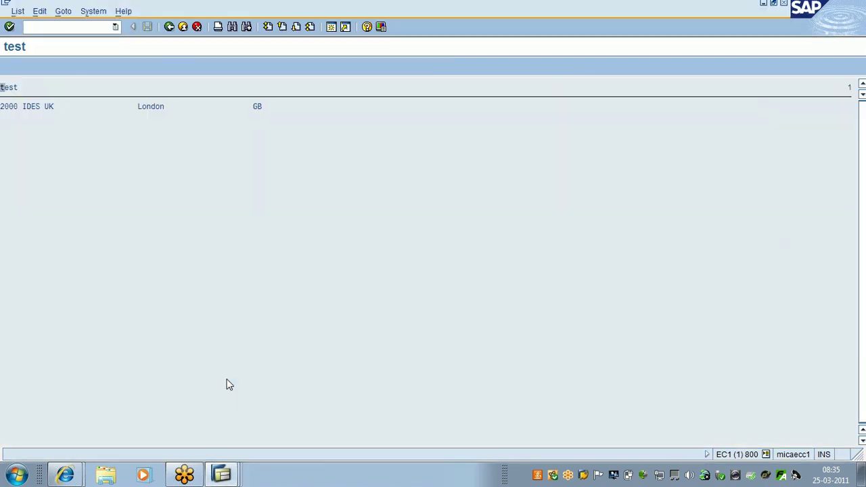
left_click(220, 476)
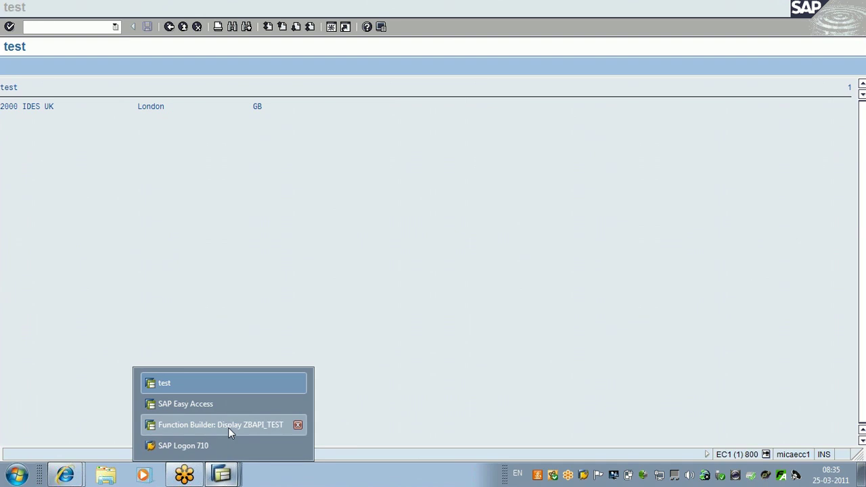
left_click(228, 427)
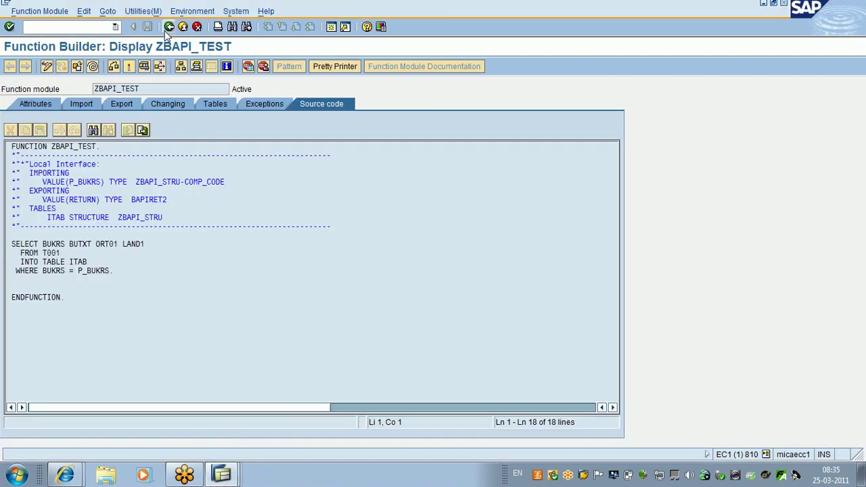
Step: Go back to Easy Access, run SM59, select ABAP Connections and create a destination
left_click(169, 27)
left_click(168, 27)
type("sm59")
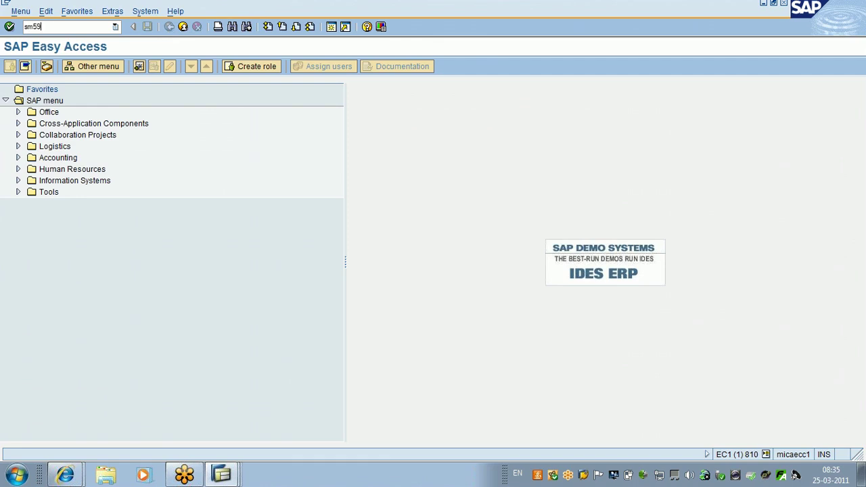
key("Return")
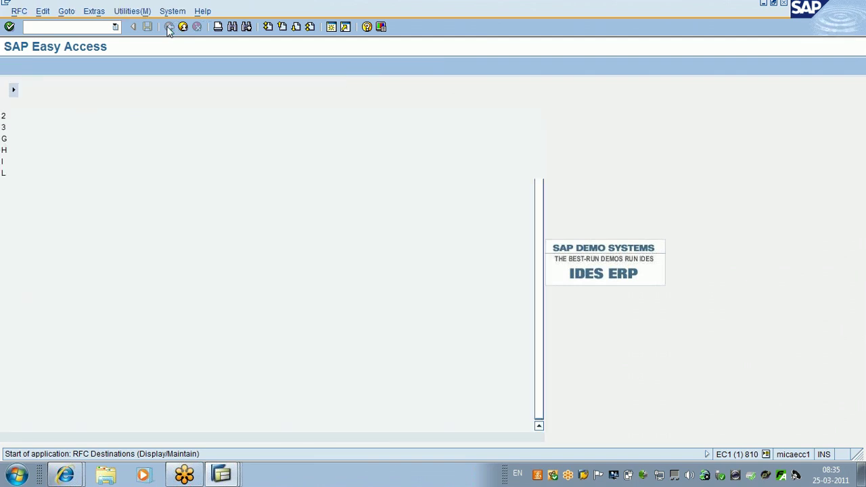
left_click(38, 127)
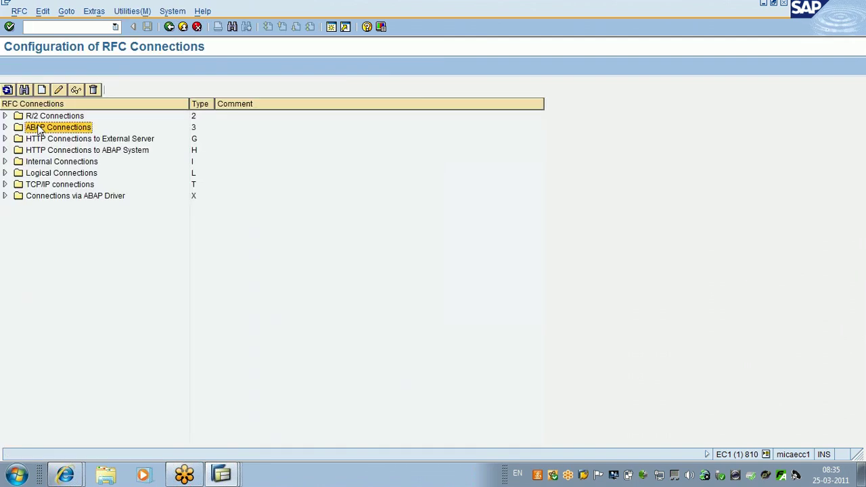
left_click(42, 90)
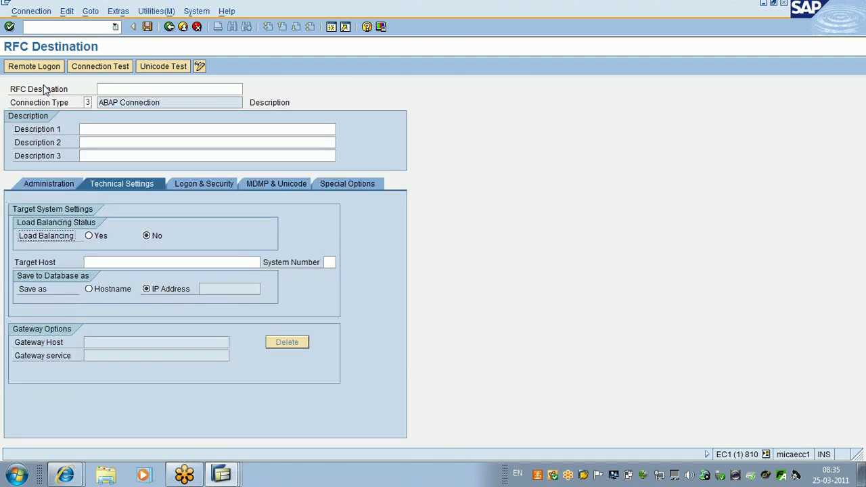
Step: Name the new destination TEST2 with Description 1 '810 TO 8100'
left_click(126, 88)
type("test")
key("BackSpace")
key("BackSpace")
key("BackSpace")
key("BackSpace")
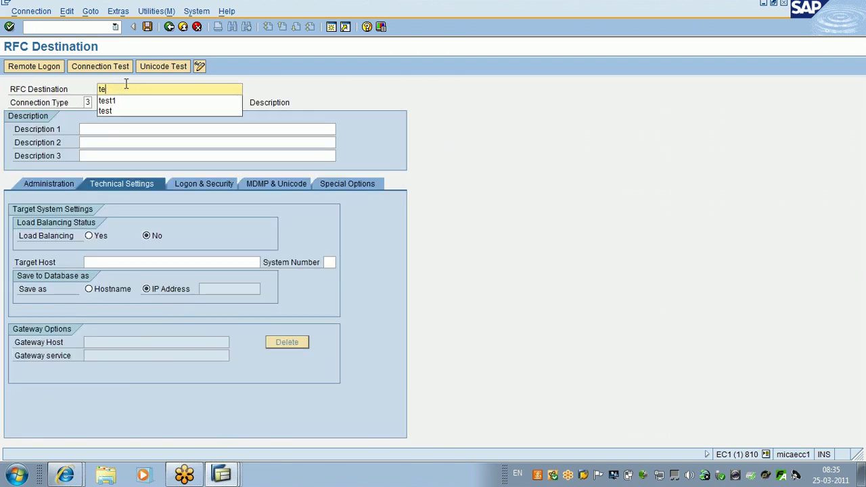
key("Caps_Lock")
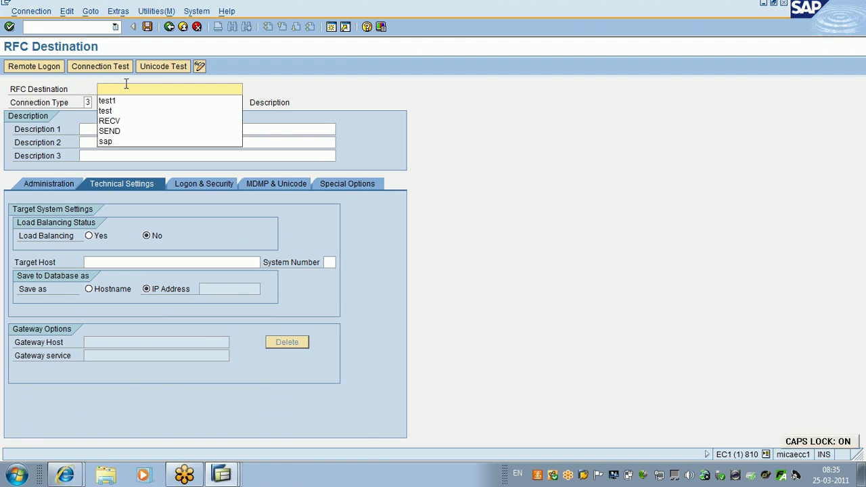
type("TEST2")
key("Return")
left_click(111, 129)
type("810 T")
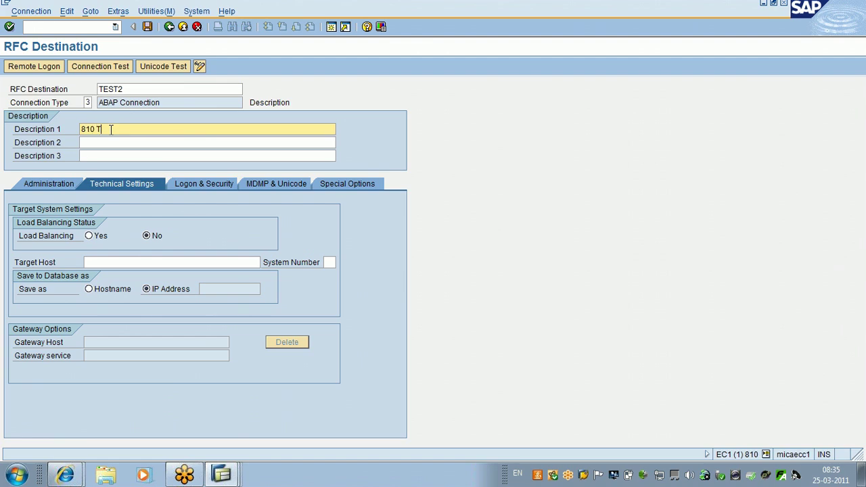
type("O 8100")
Step: Set target host 122.169.246.52 and system number 02, and confirm the entries
left_click(98, 262)
type("122.169.246.52")
left_click(329, 262)
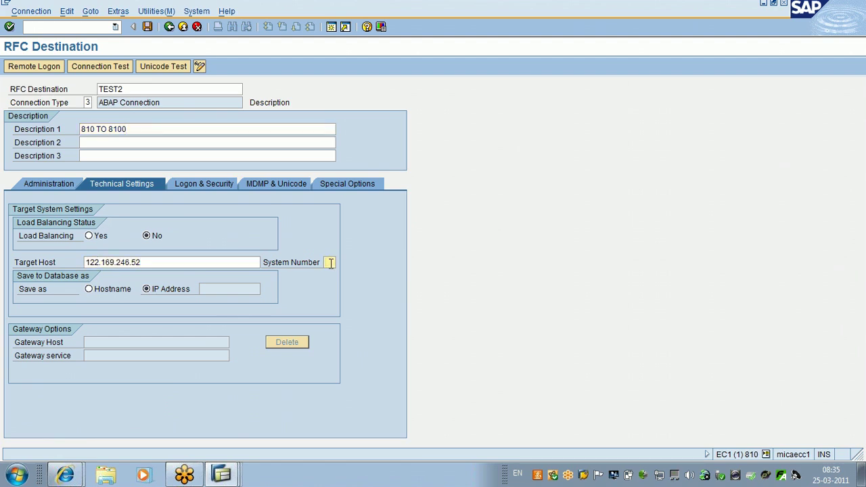
type("02")
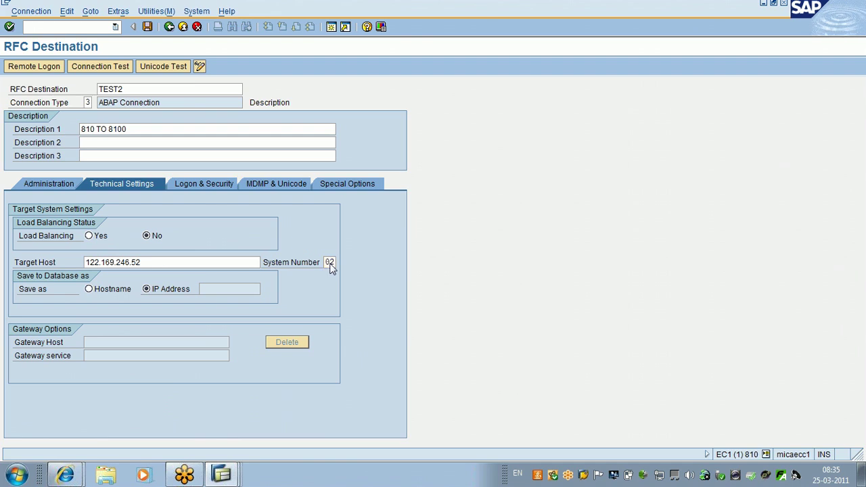
key("Return")
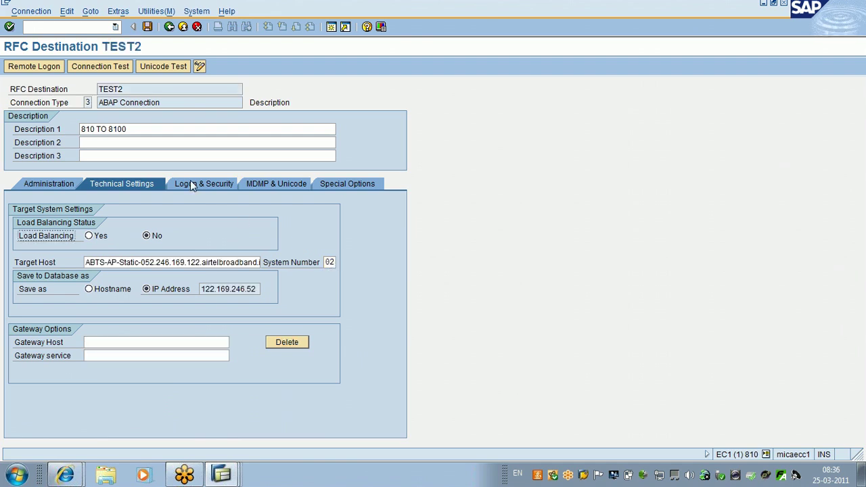
Step: Save TEST2, then on Logon & Security enter language EN and client 800
left_click(190, 182)
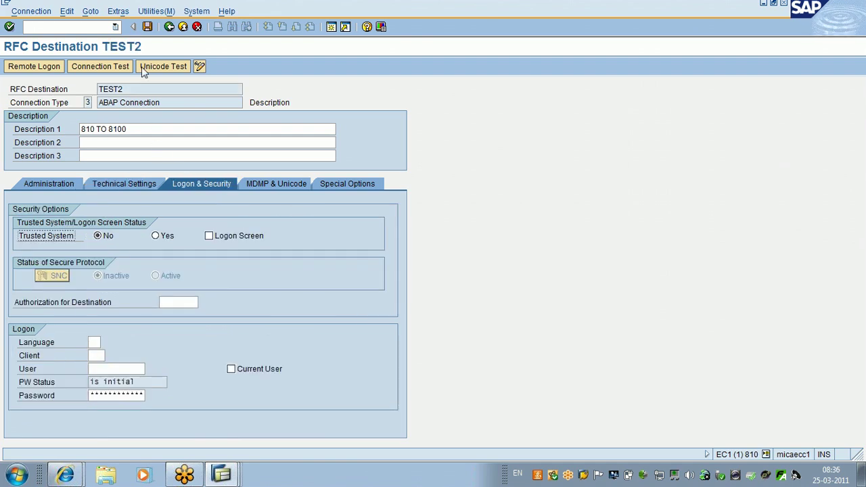
left_click(147, 27)
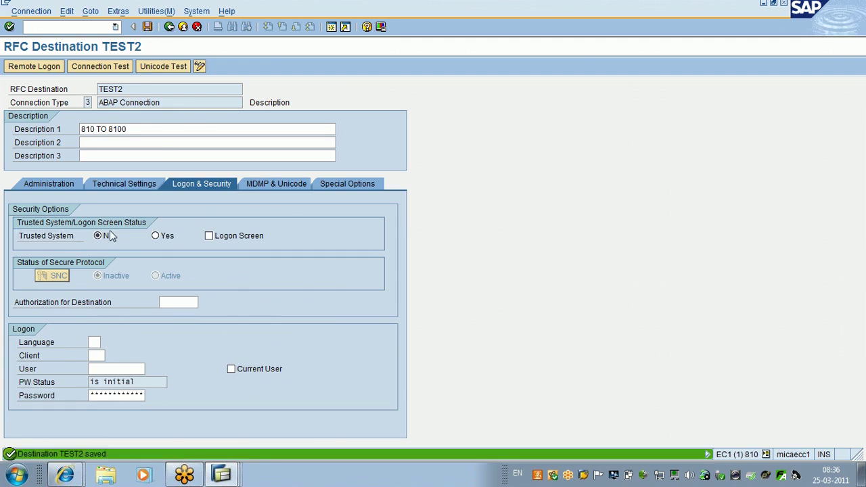
left_click(122, 184)
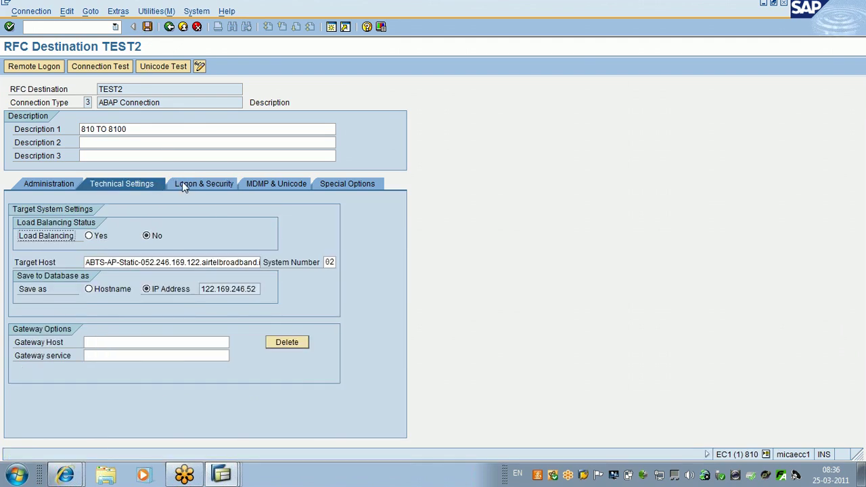
left_click(182, 182)
left_click(95, 343)
type("en")
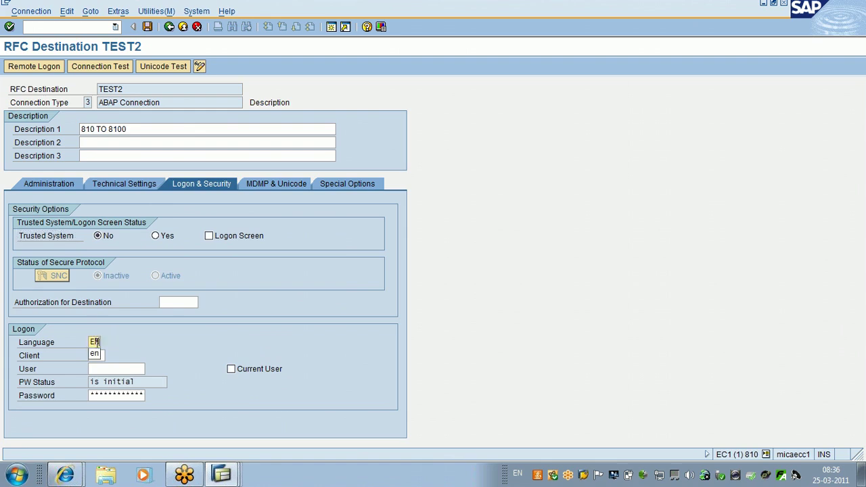
left_click(92, 358)
type("800")
Step: Fill in the logon user and password, save, and acknowledge the remote logon information
left_click(92, 368)
type("JK")
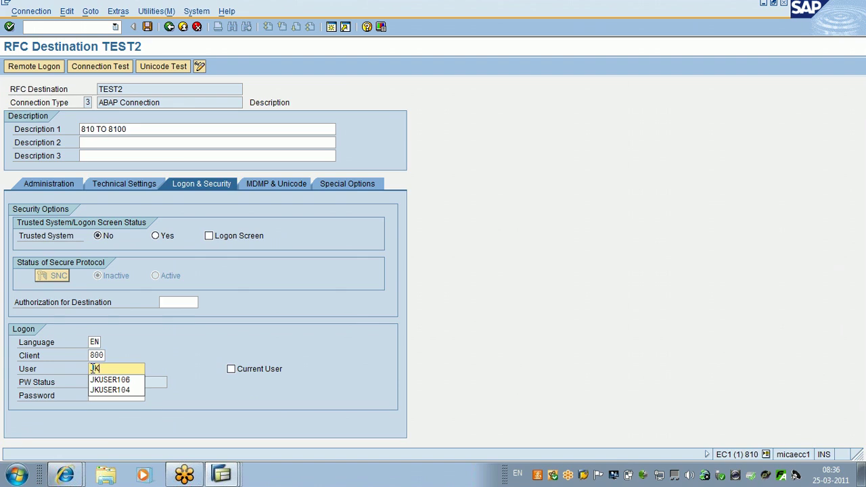
key("Down")
key("Tab")
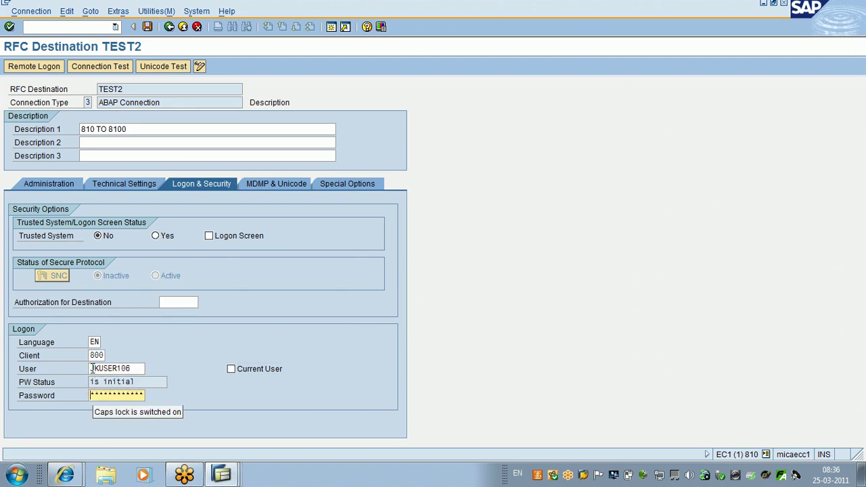
key("Caps_Lock")
type("****")
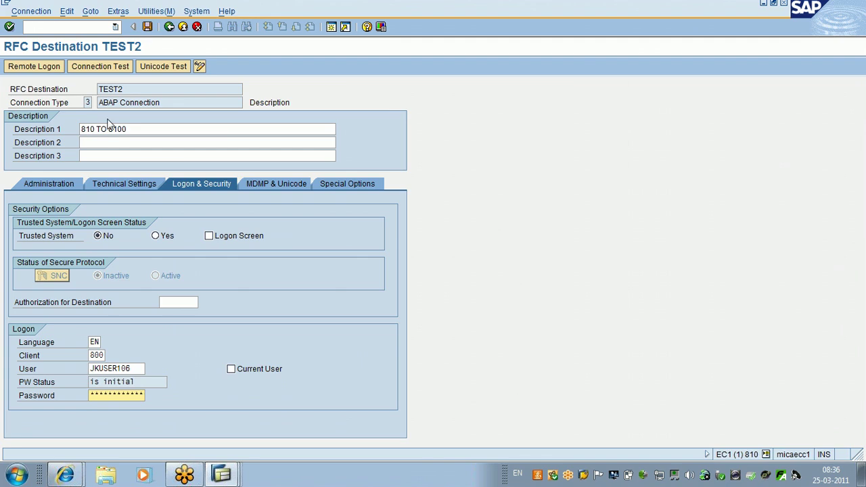
left_click(147, 26)
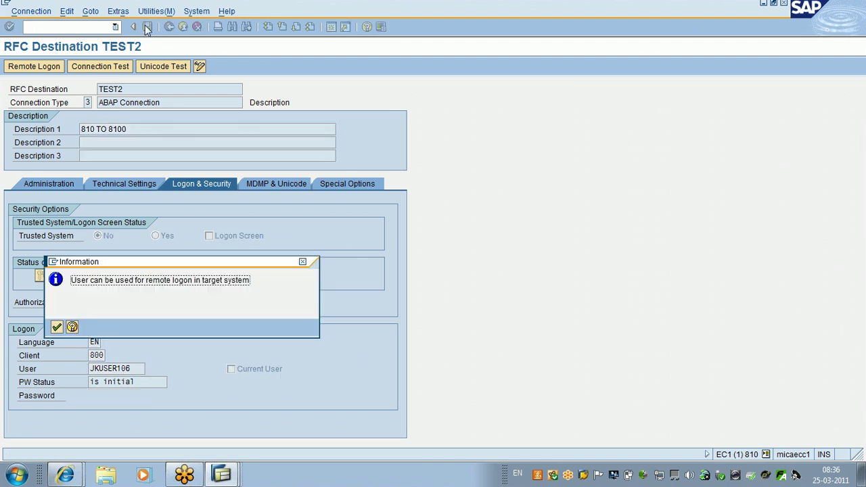
key("Return")
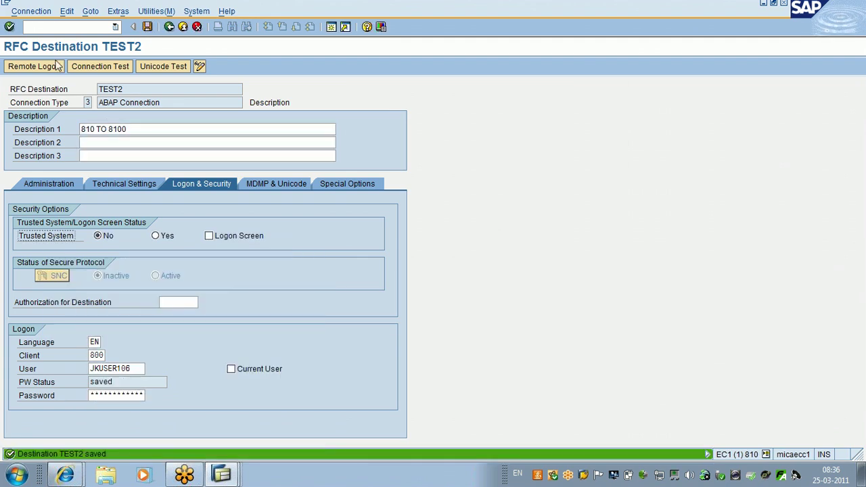
Step: Try Remote Logon through TEST2, then exit SM59 and log off that session
left_click(26, 67)
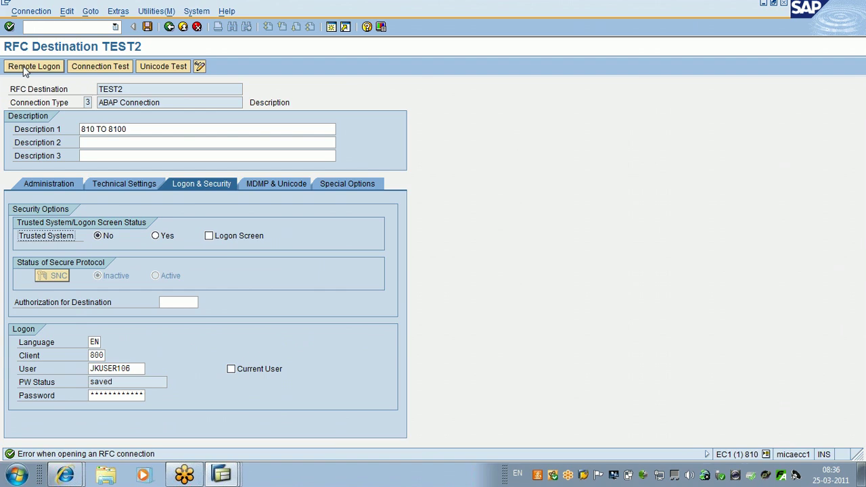
left_click(183, 27)
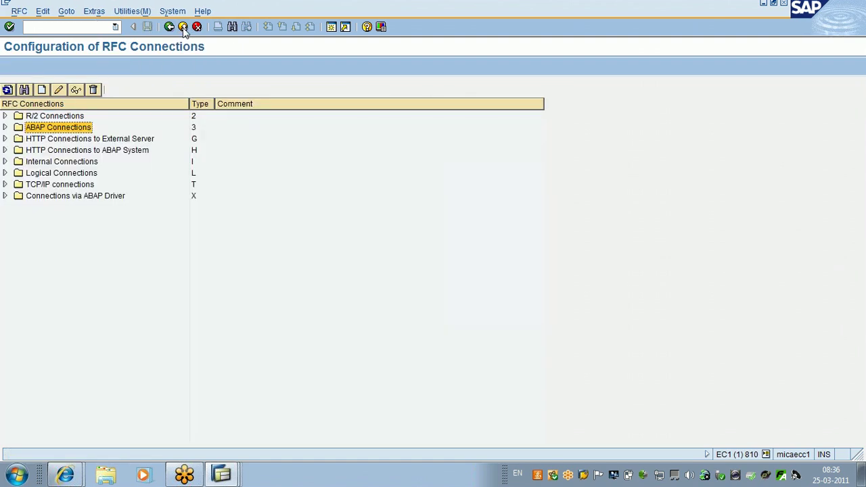
left_click(184, 27)
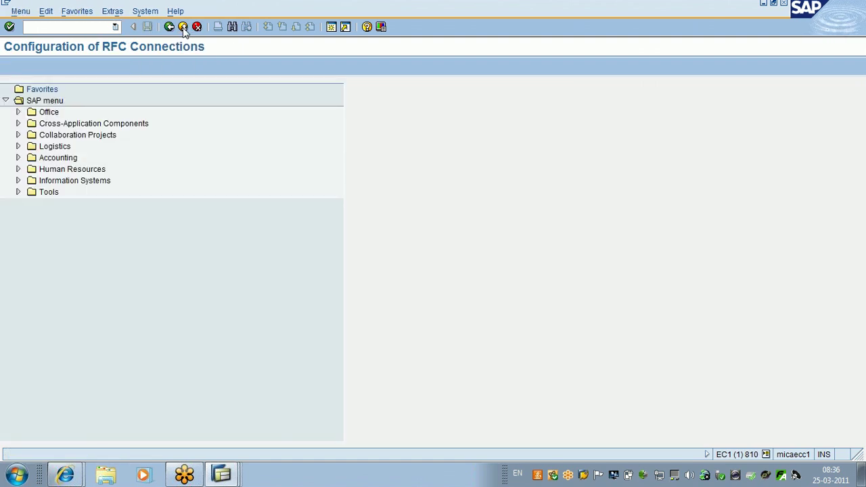
left_click(184, 27)
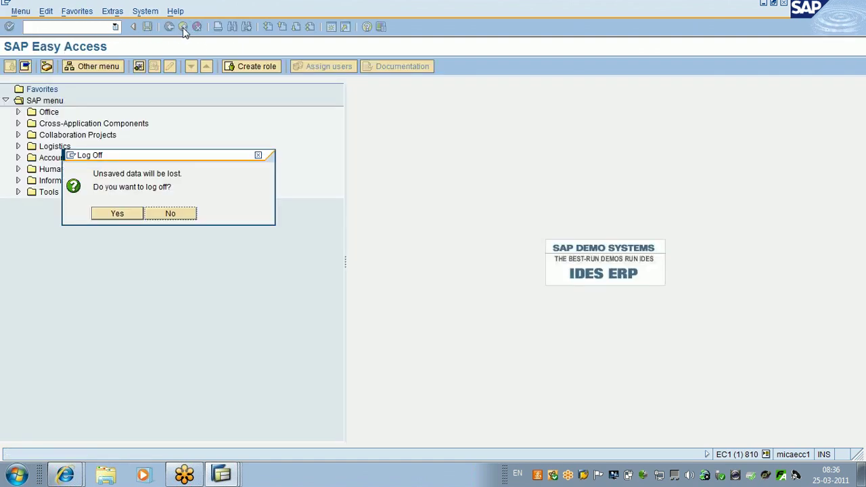
left_click(122, 214)
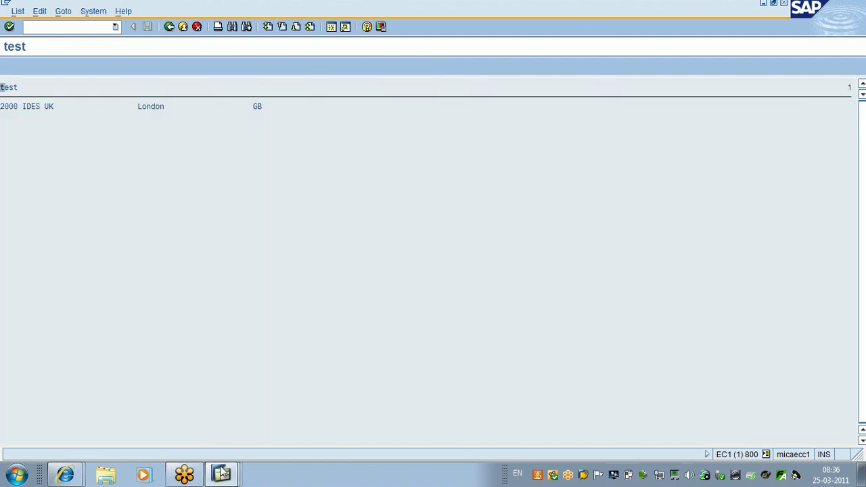
Step: Switch to the report output window and go back to its selection screen
left_click(221, 476)
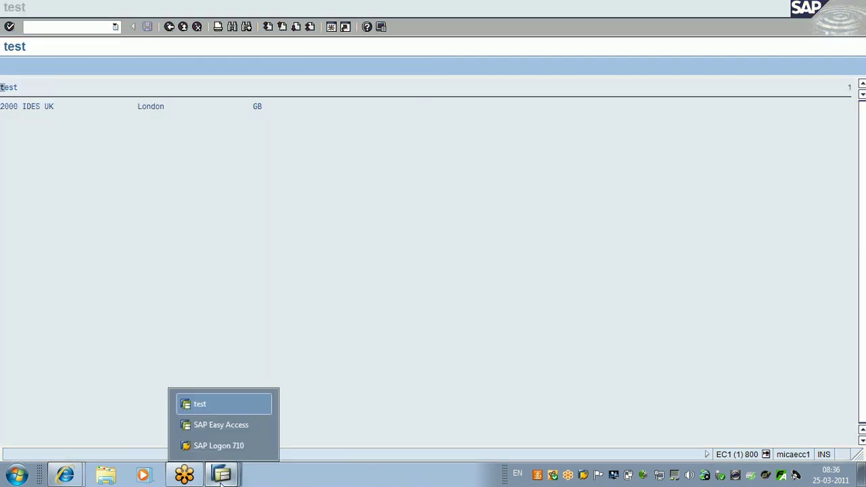
left_click(234, 422)
mouse_move(225, 474)
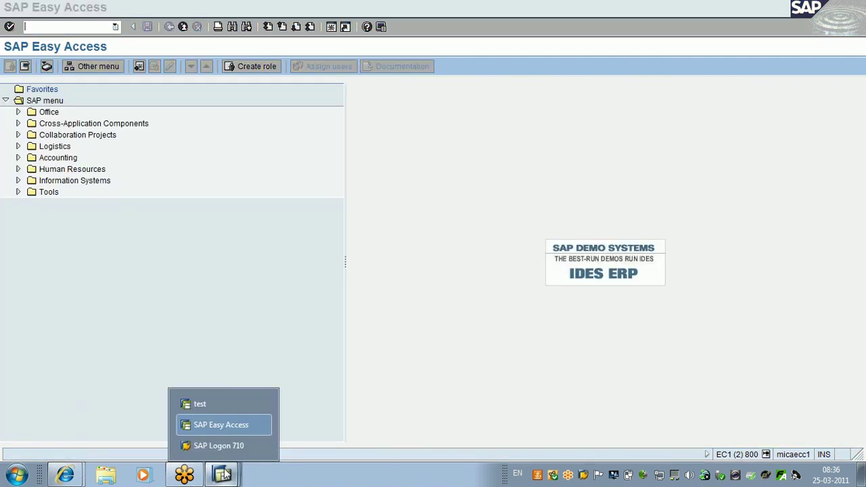
left_click(237, 399)
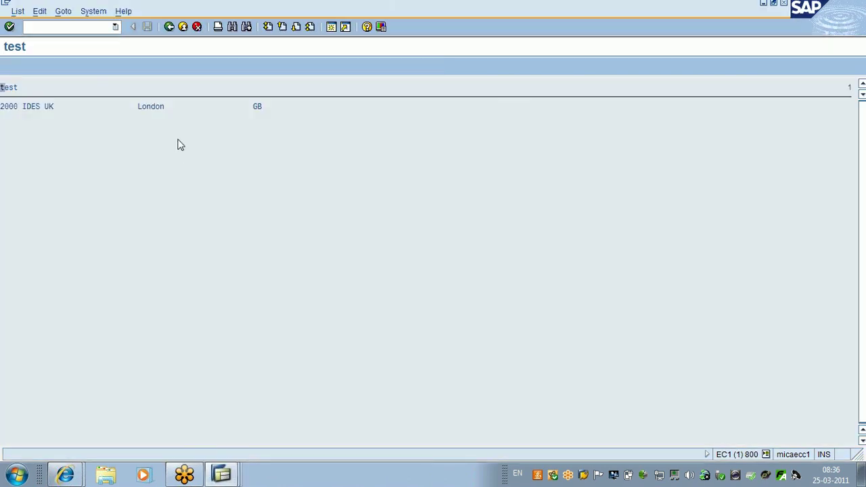
left_click(169, 27)
Step: Return to the ZTEST_BAPI01 source and step through its lines up to the ZBAPI_TEST call
left_click(169, 29)
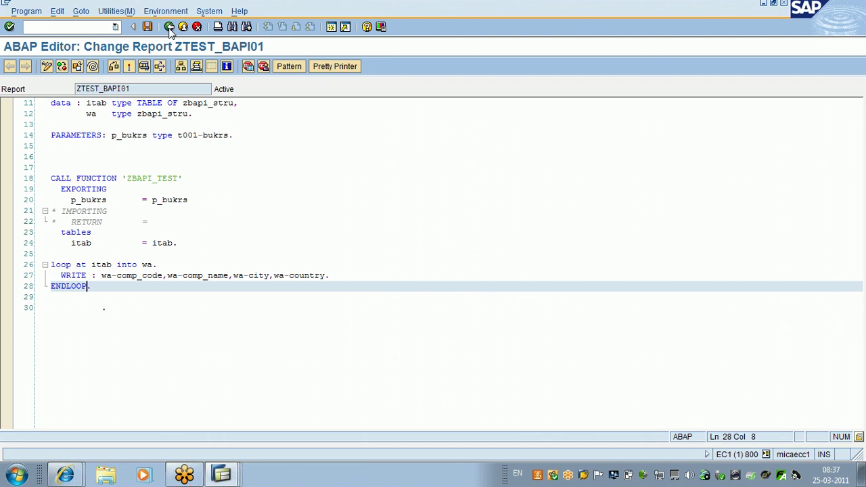
key("Up")
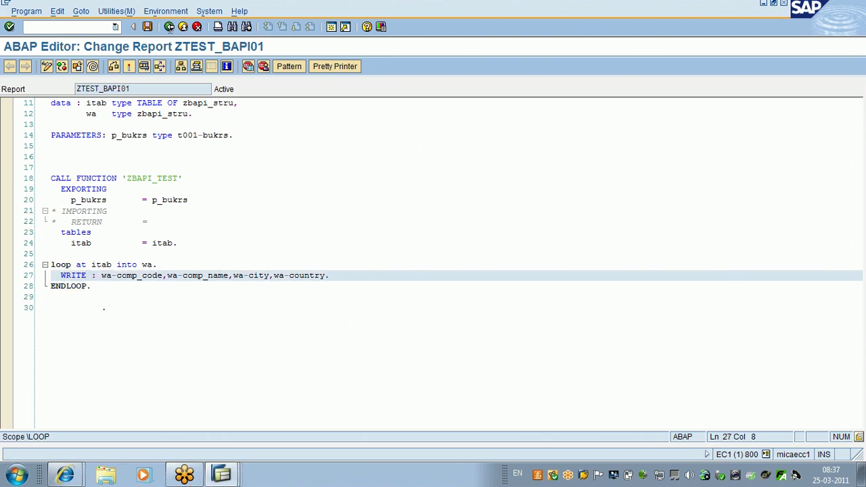
key("Up")
key("Up")
key("Up")
key("Up")
key("Up")
key("Up")
key("Up")
key("Up")
key("Up")
key("Up")
key("Up")
key("Up")
key("Up")
key("Up")
key("Up")
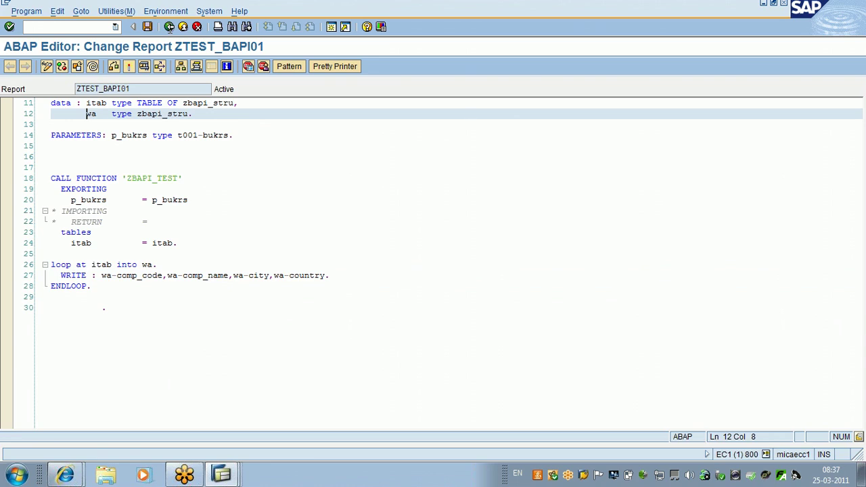
key("Up")
key("Up")
key("Up")
key("Up")
key("Up")
key("Up")
key("Up")
key("Up")
key("Up")
key("Up")
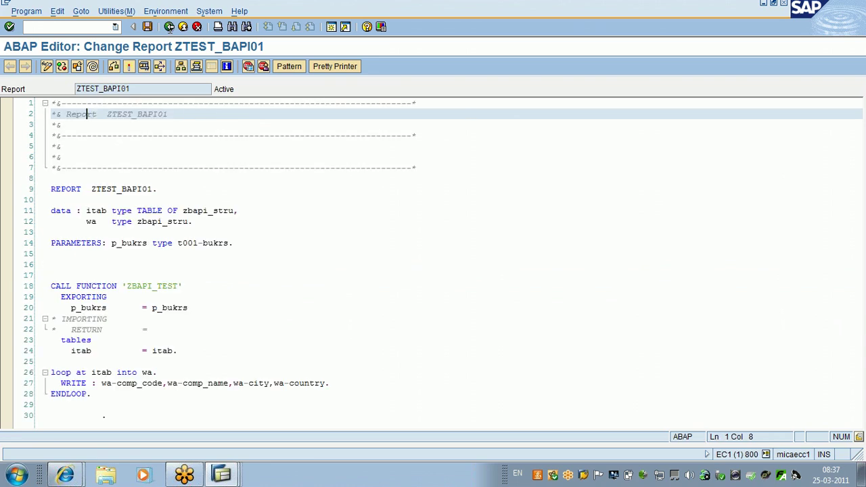
key("Down")
key("Down")
key("Down")
key("Down")
key("Down")
key("Down")
key("Down")
key("Down")
key("Down")
key("Down")
key("Down")
key("Down")
key("Down")
key("Down")
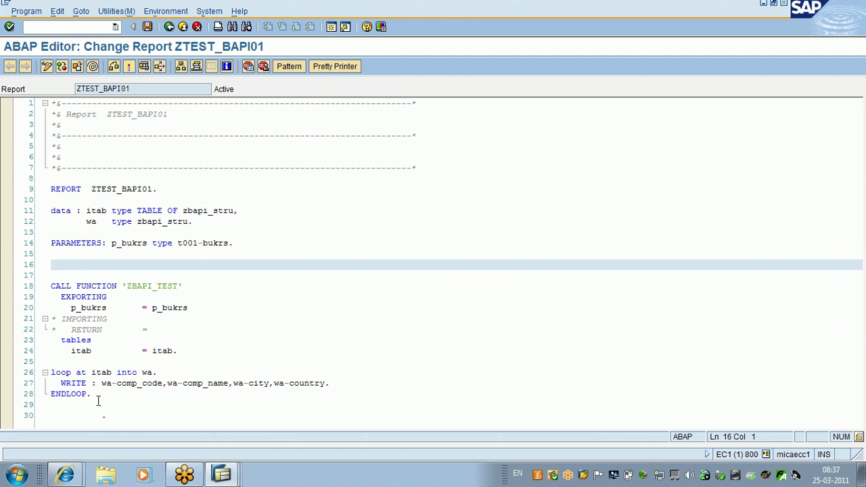
Step: Remove the extra blank line above the call, check SAP Easy Access, then return to ZTEST_BAPI01
key("Delete")
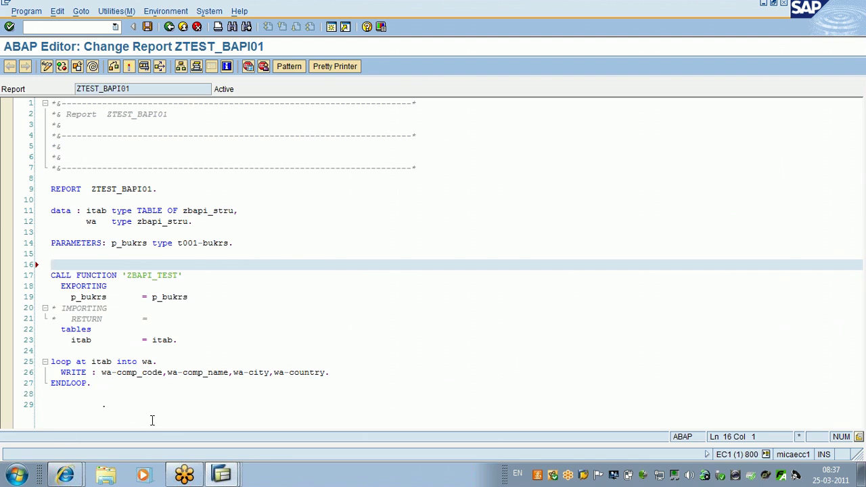
left_click(106, 404)
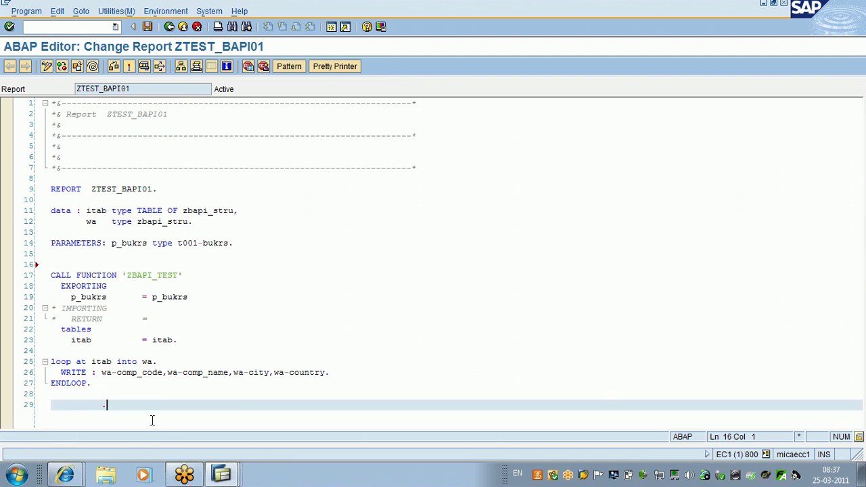
left_click(236, 477)
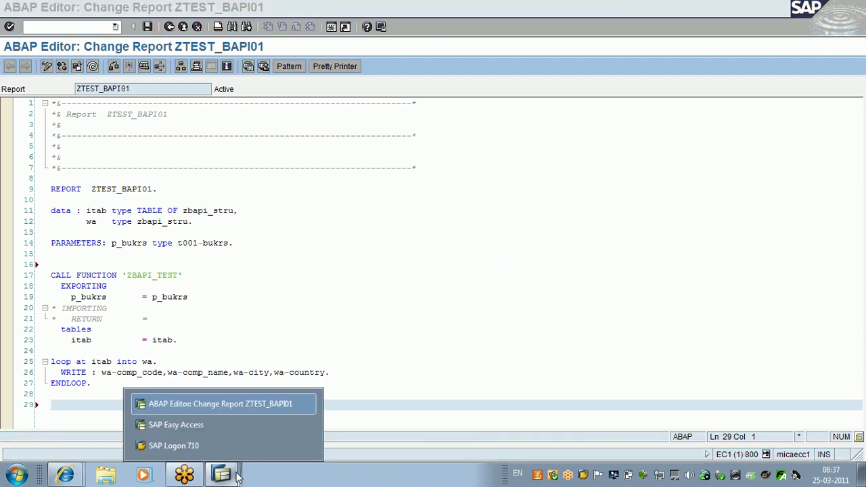
left_click(222, 425)
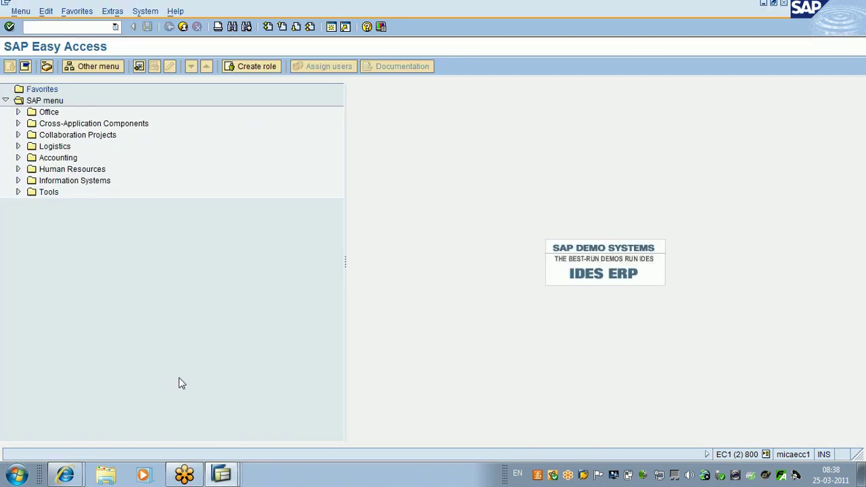
left_click(222, 474)
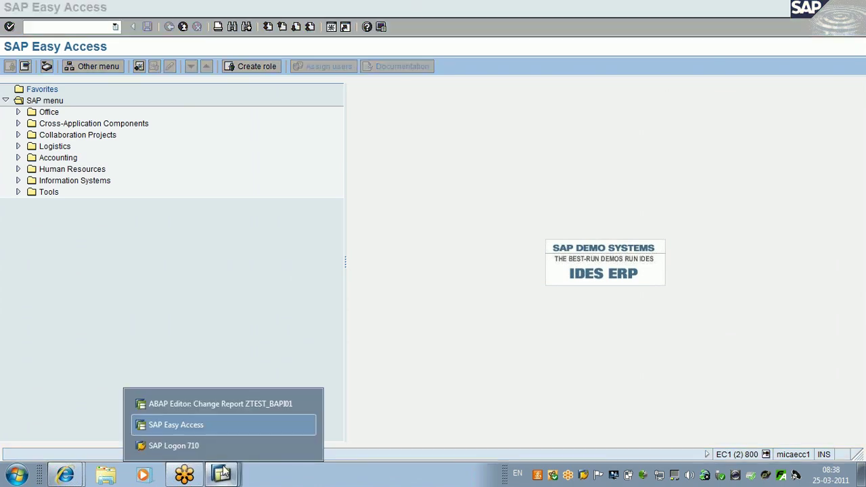
left_click(325, 316)
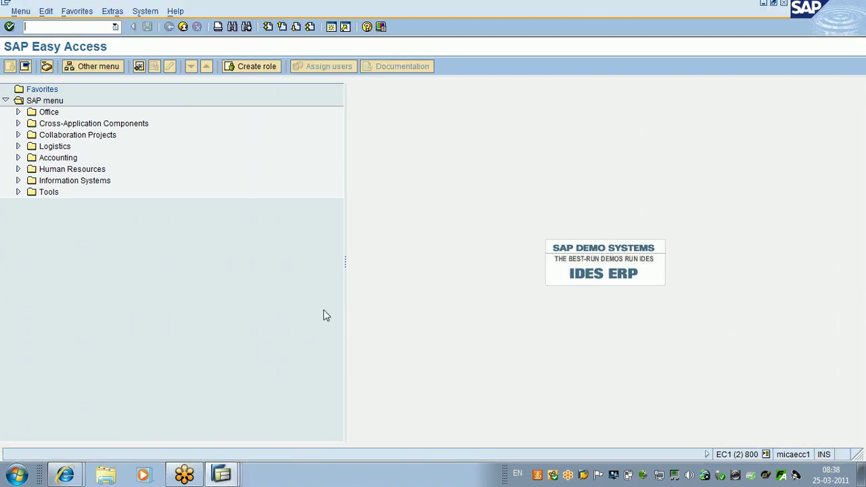
left_click(222, 473)
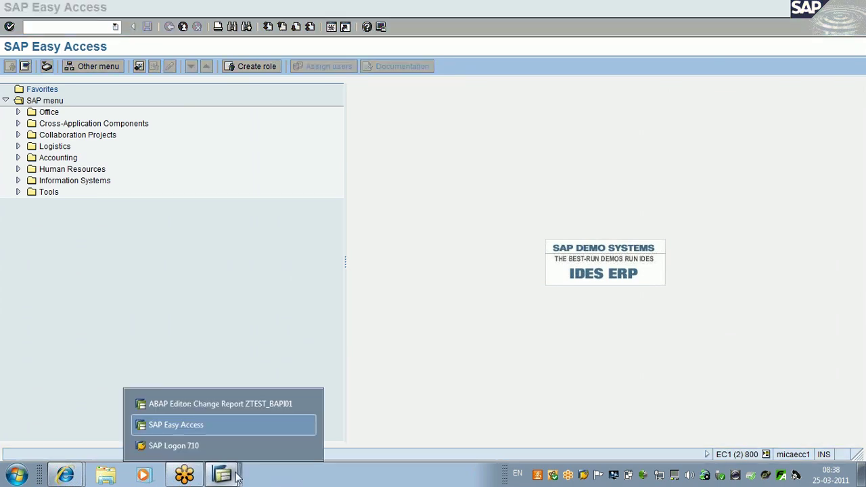
left_click(238, 403)
Step: Tidy the blank lines between the PARAMETERS line and the CALL FUNCTION statement
left_click(241, 243)
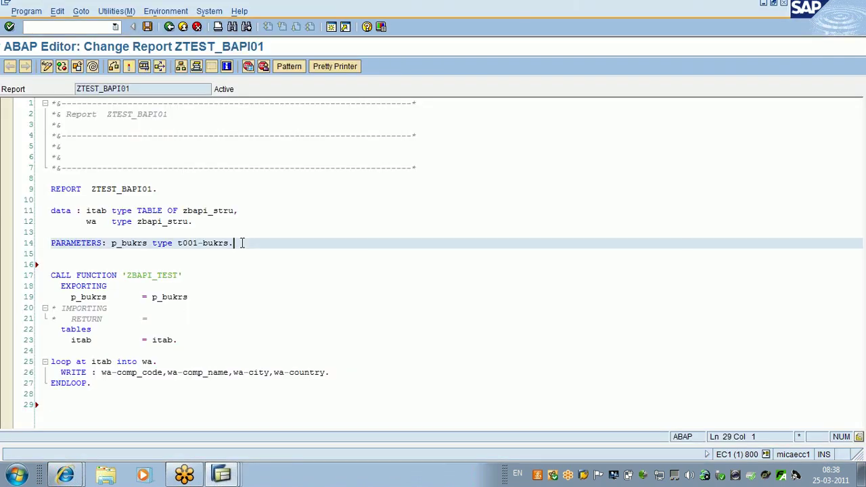
key("Return")
key("Return")
key("Return")
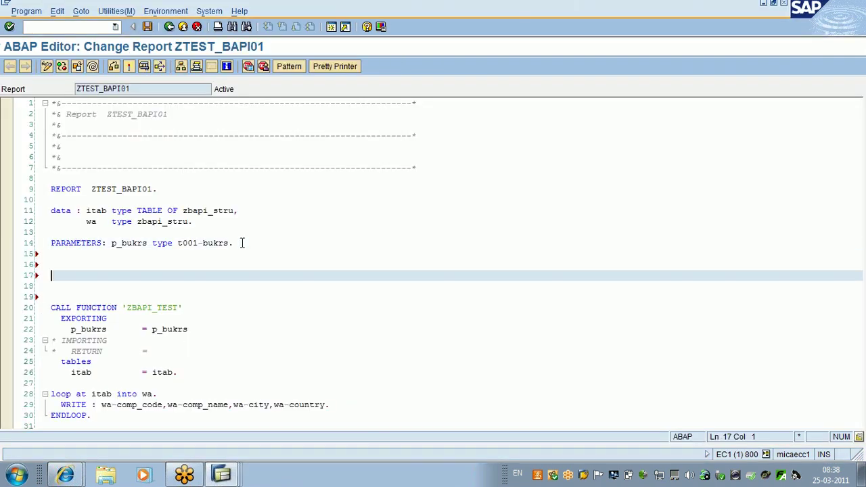
key("Delete")
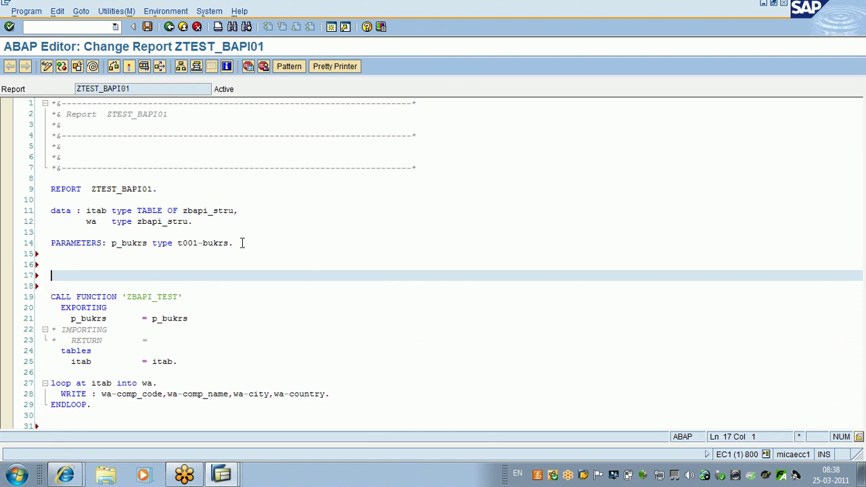
key("Delete")
key("Down")
key("Right")
key("Right")
key("Right")
key("Right")
key("Right")
key("Right")
key("Right")
key("Right")
key("Right")
key("Right")
key("Right")
key("Right")
key("Right")
key("Right")
key("Right")
key("Right")
key("Right")
key("Right")
key("Right")
key("Right")
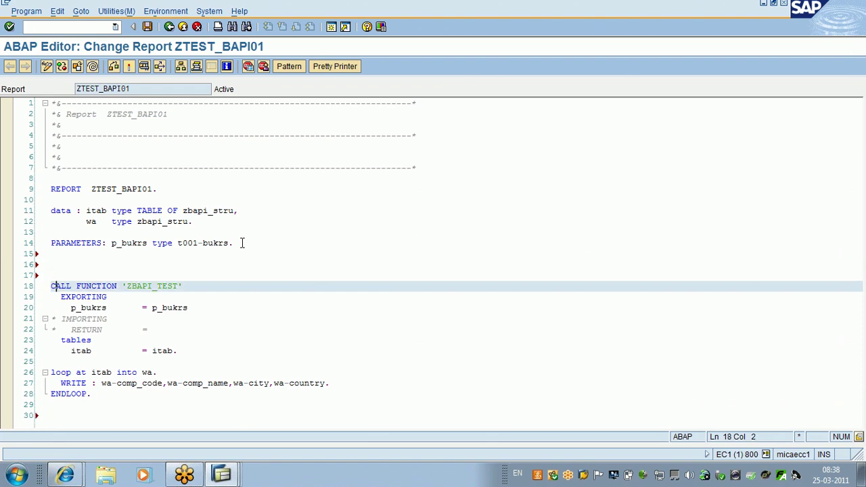
Step: Add DESTINATION 'TEST' after 'ZBAPI_TEST' in the CALL FUNCTION statement
key("Right")
key("Right")
key("Right")
key("Right")
key("Right")
key("Right")
key("Right")
key("Left")
key("Right")
type("de")
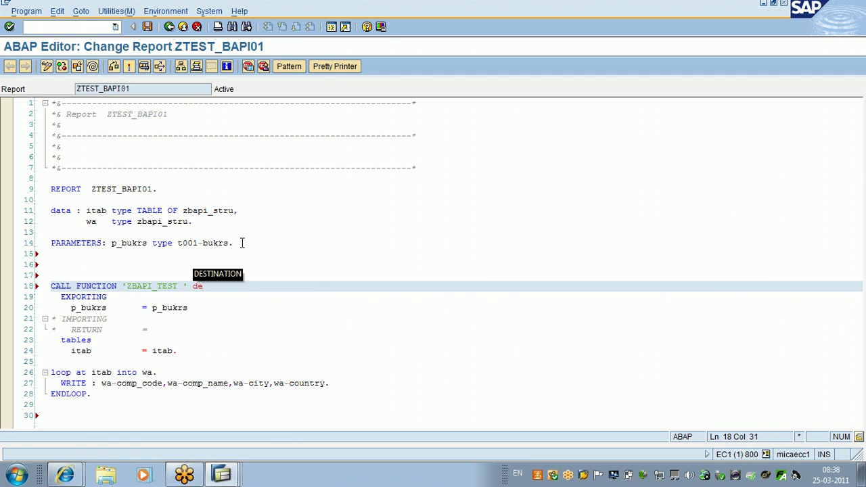
key("Tab")
type("'")
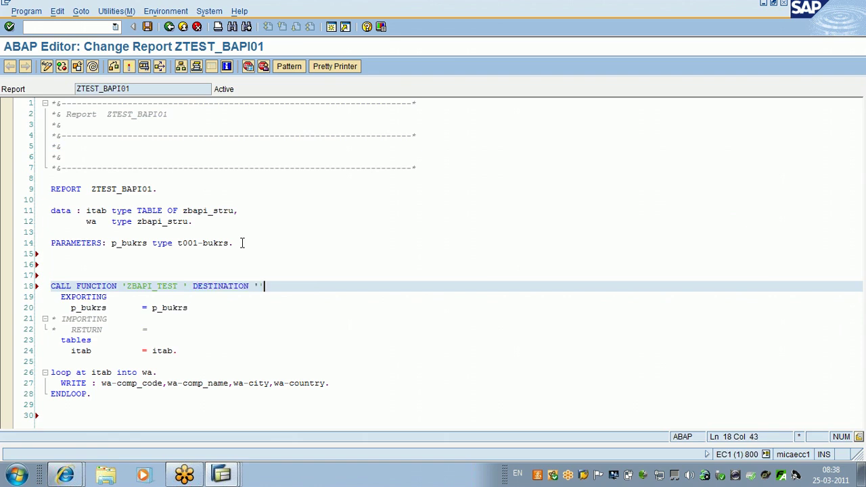
key("BackSpace")
key("Caps_Lock")
type("T")
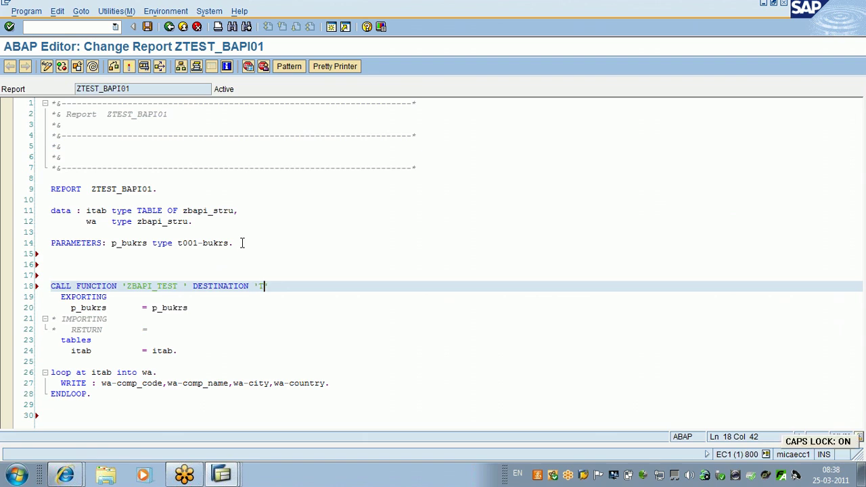
type("EST")
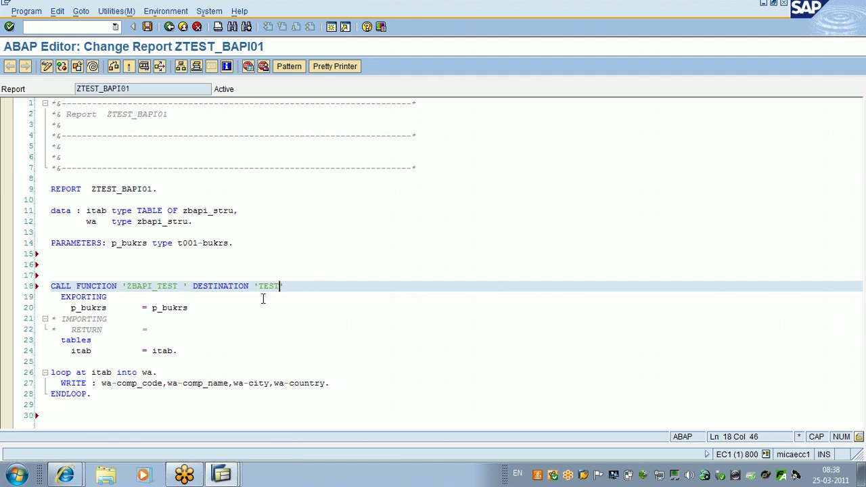
Step: Delete the extra blank line after PARAMETERS, above the CALL FUNCTION statement
left_click_drag(284, 287, 254, 287)
left_click(256, 329)
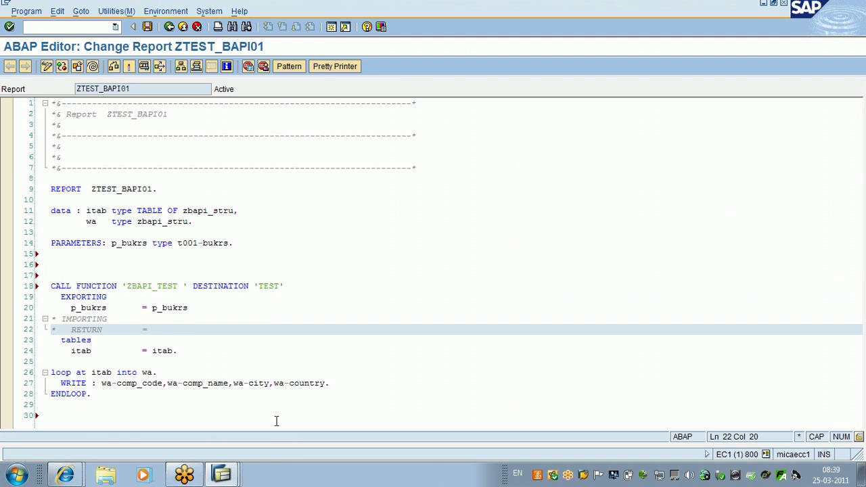
left_click(275, 422)
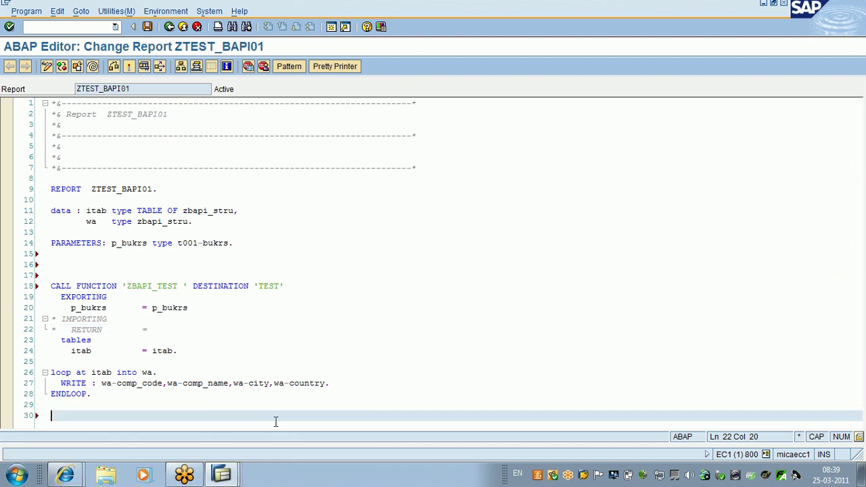
left_click(257, 253)
key("Delete")
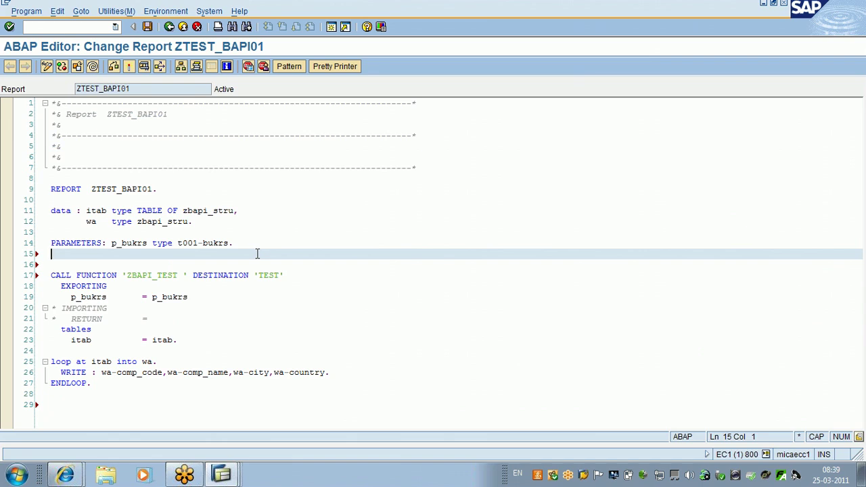
Step: Review the DESTINATION 'TEST' addition and save report ZTEST_BAPI01
left_click(293, 280)
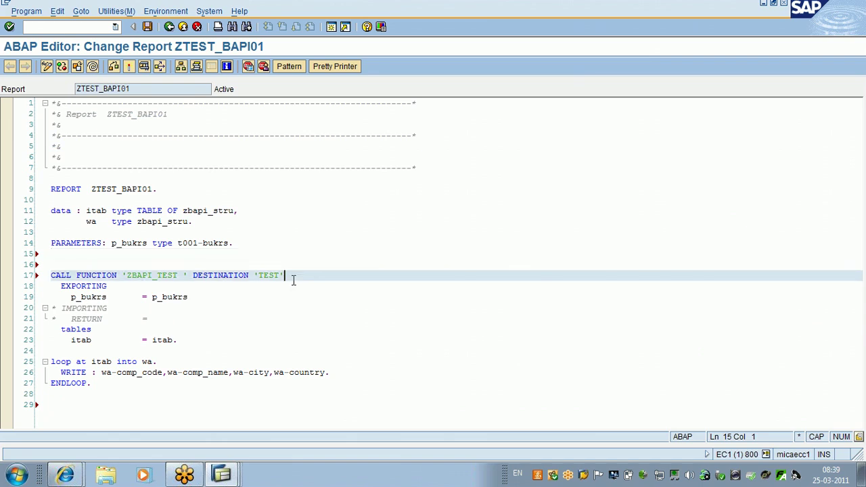
left_click_drag(293, 280, 193, 279)
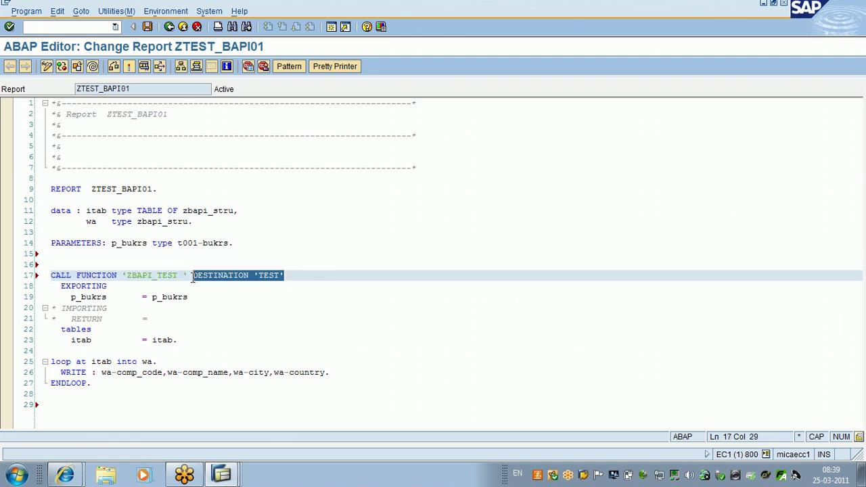
left_click(318, 290)
left_click_drag(291, 277, 255, 283)
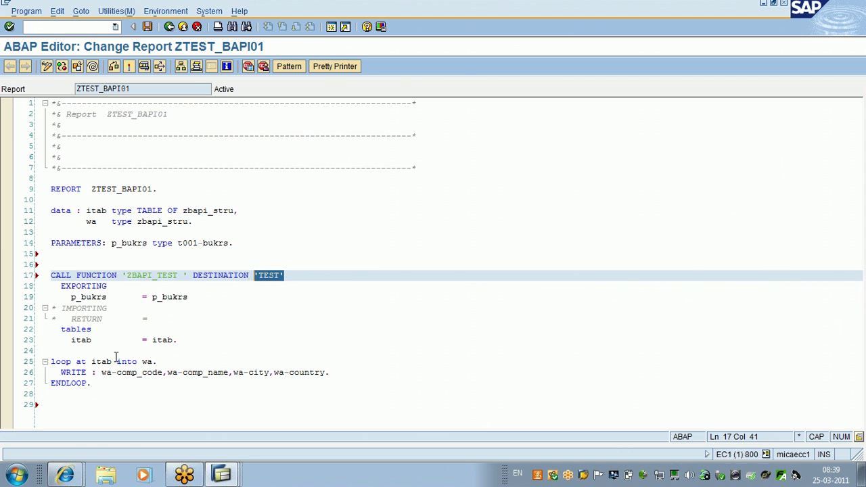
left_click(284, 360)
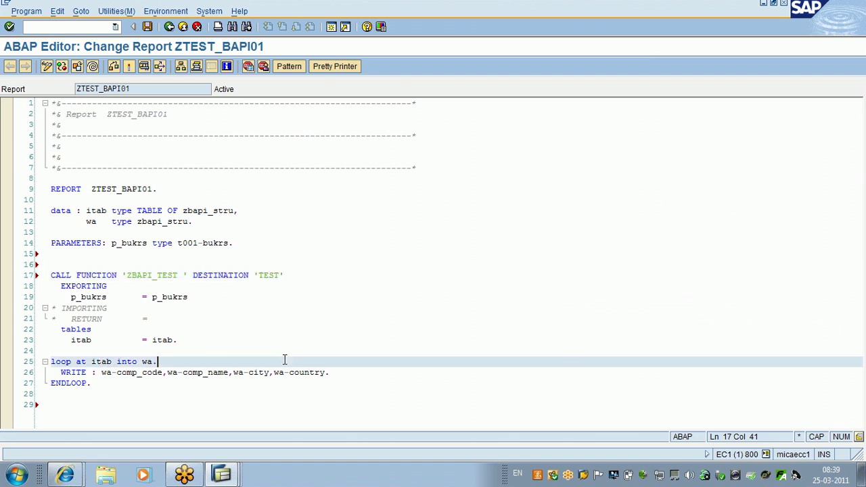
left_click(147, 27)
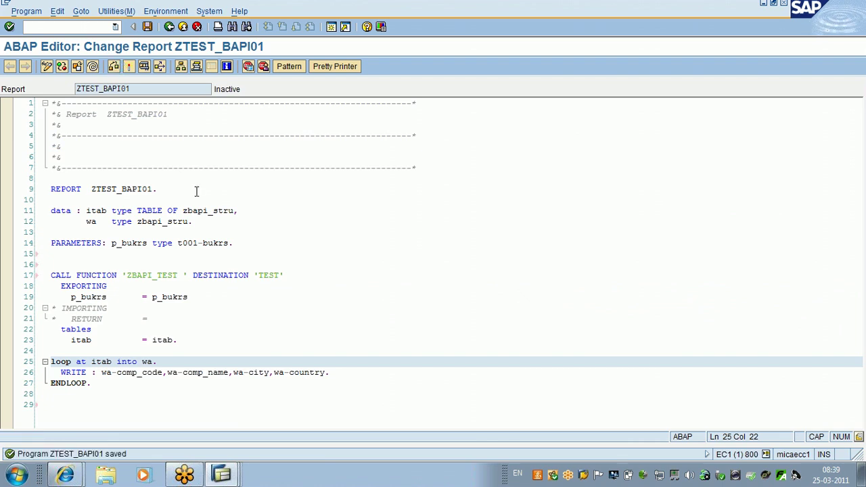
Step: Put the cursor on the function name ZBAPI_TEST in the CALL FUNCTION line
left_click(189, 276)
left_click_drag(188, 278, 280, 275)
left_click(138, 275)
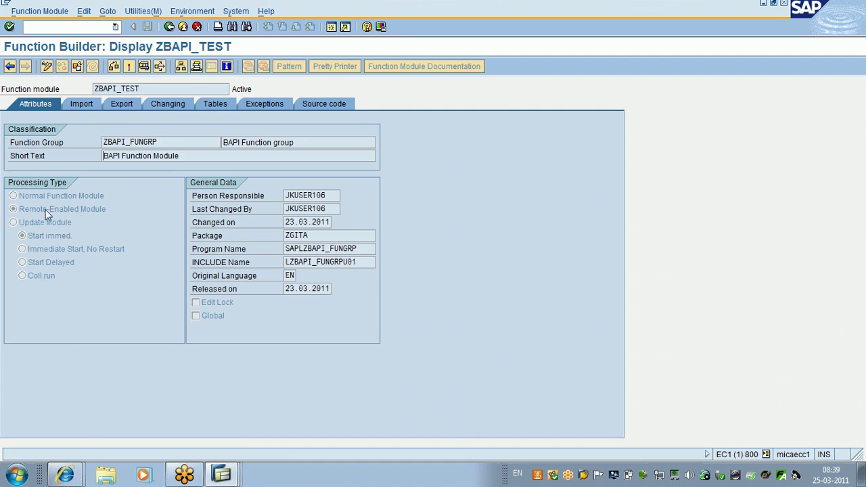
Step: Leave ZBAPI_TEST, activate ZTEST_BAPI01, and return to the ABAP Editor initial screen
left_click(169, 27)
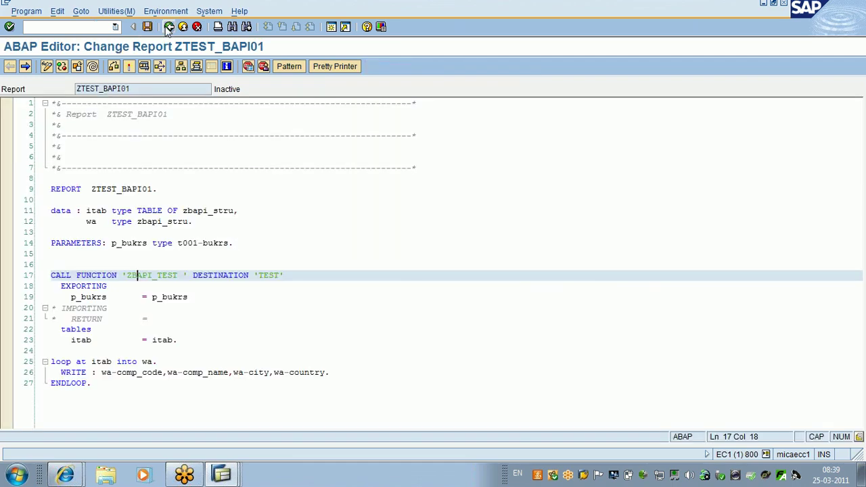
left_click(128, 67)
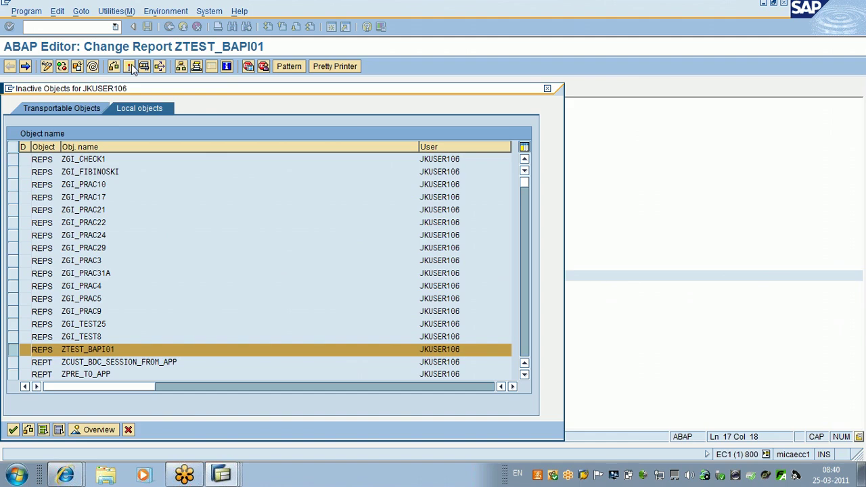
key("Return")
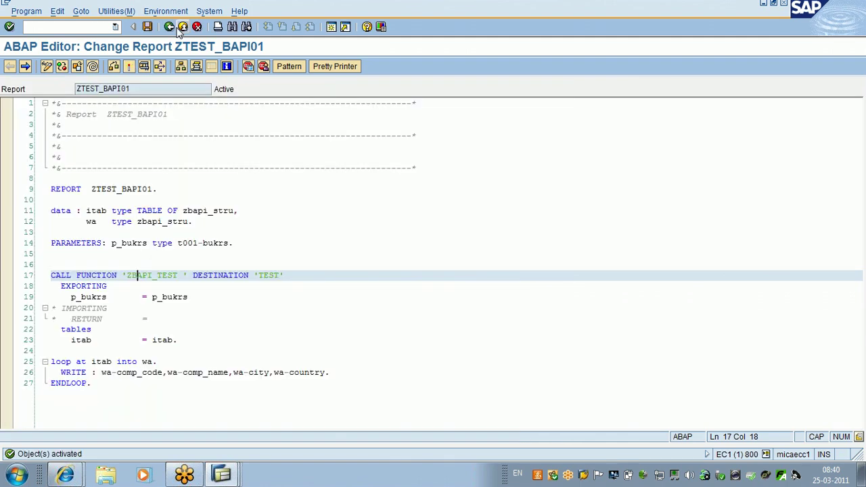
left_click(178, 30)
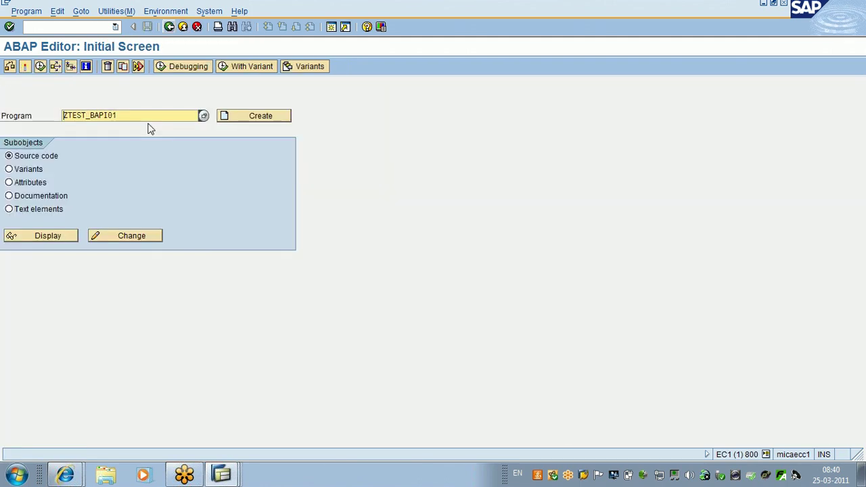
Step: Enter the program name ZTEST_BAPI02 and start creating it
left_click(132, 113)
key("BackSpace")
key("BackSpace")
key("BackSpace")
key("BackSpace")
key("BackSpace")
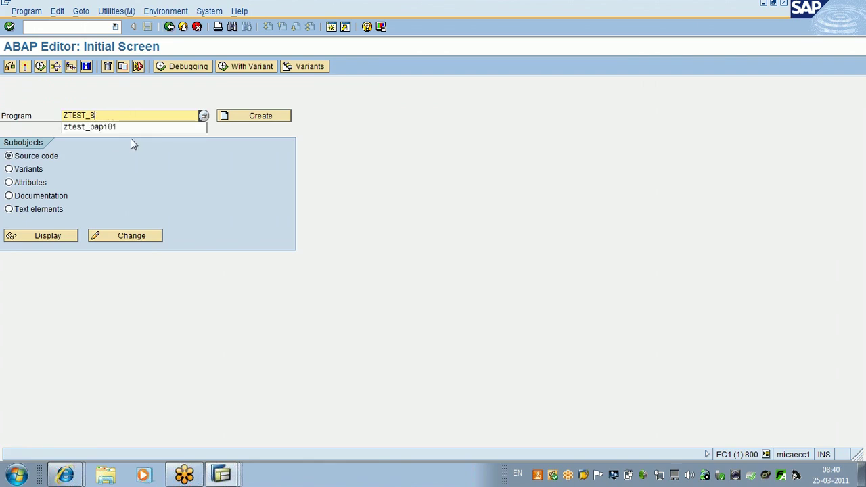
key("BackSpace")
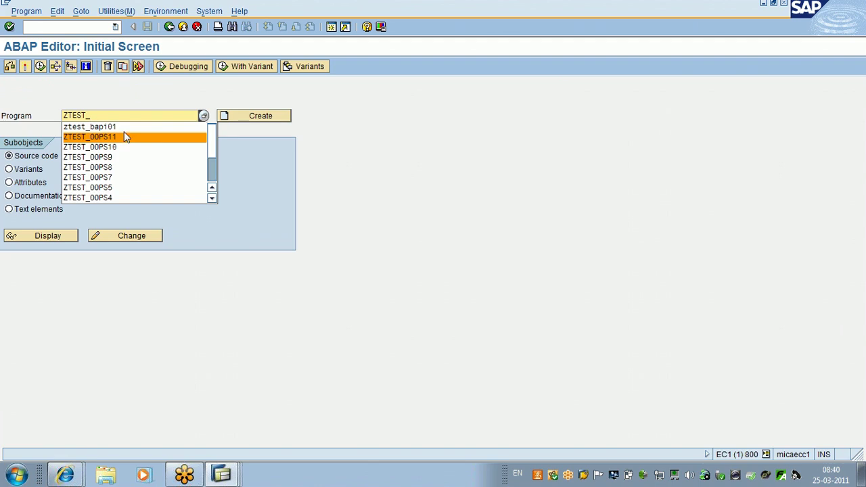
left_click(123, 129)
key("BackSpace")
type("2")
left_click(231, 119)
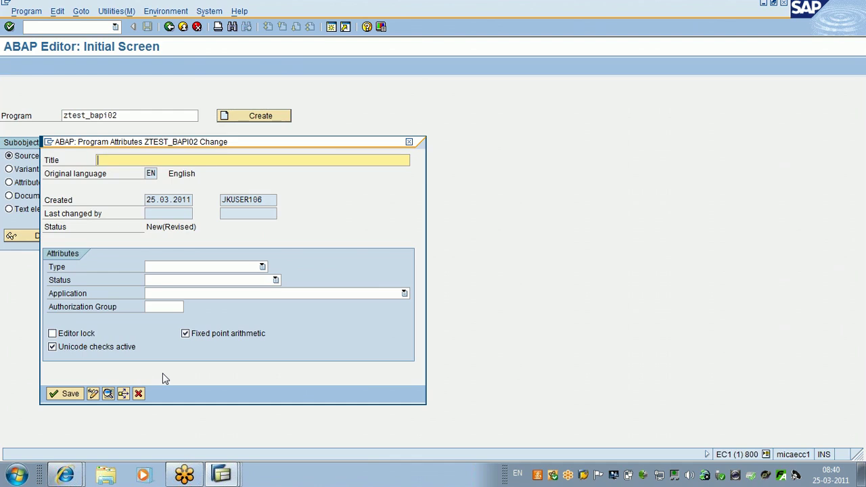
Step: Title it TEST, make it an executable program, and save as a local object
type("TEST")
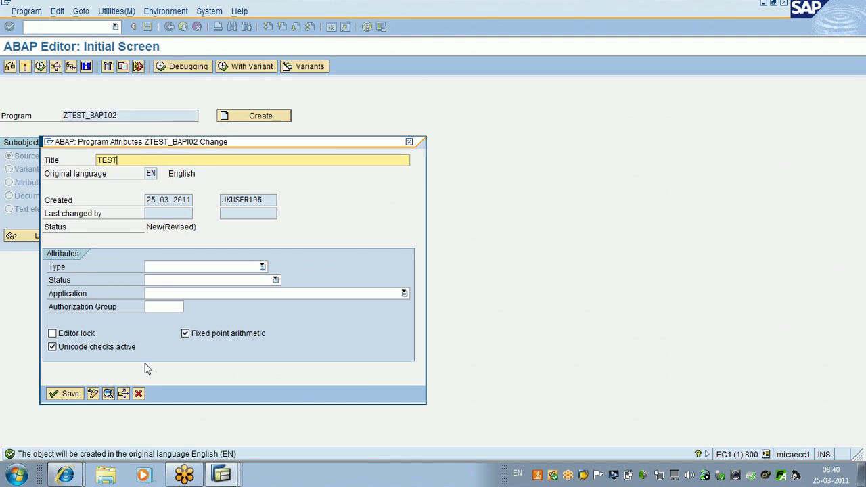
left_click(202, 268)
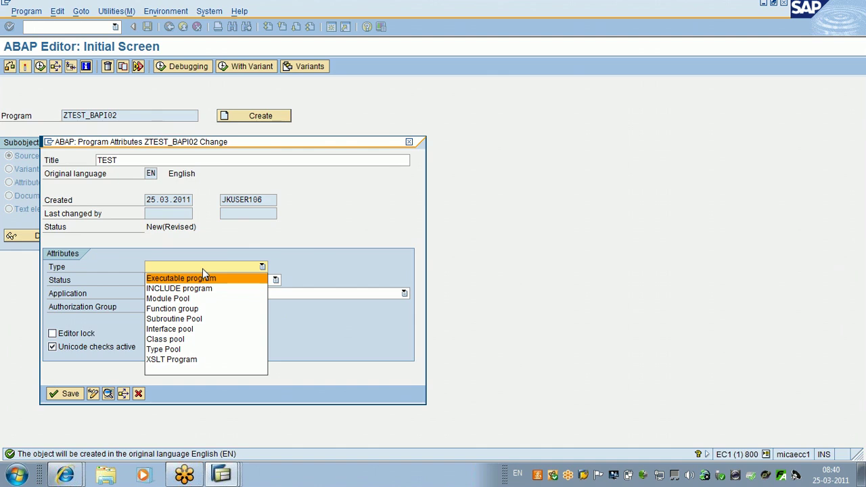
left_click(203, 277)
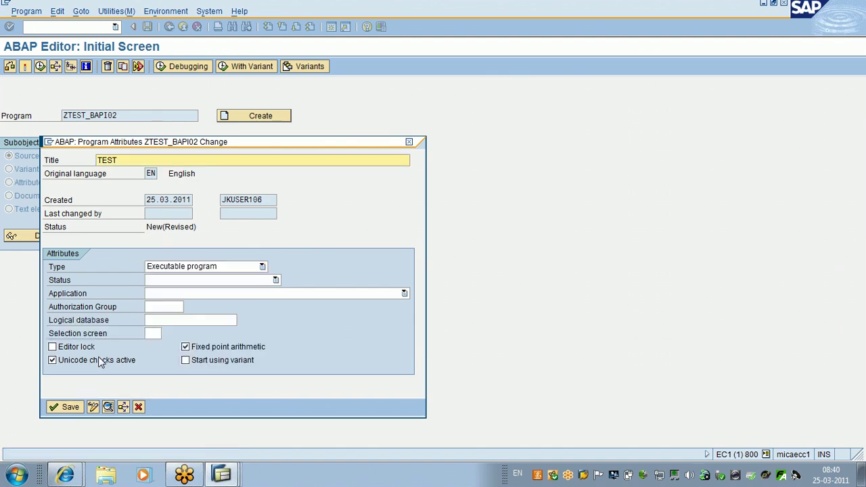
key("Return")
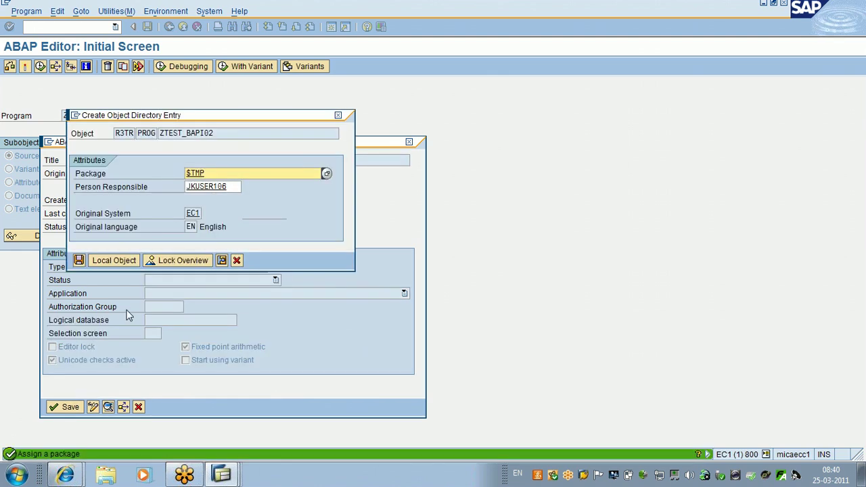
left_click(123, 260)
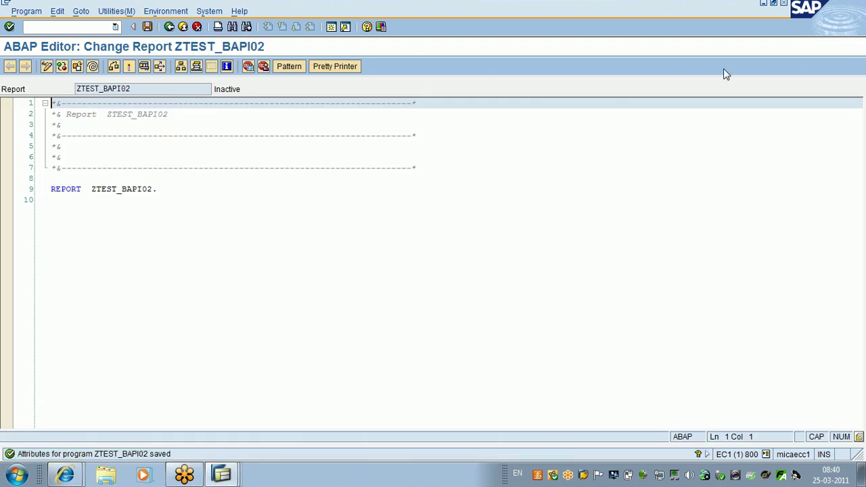
Step: Copy the SAPTechnical BAPI material demo code and test-file lines from Internet Explorer
left_click(65, 475)
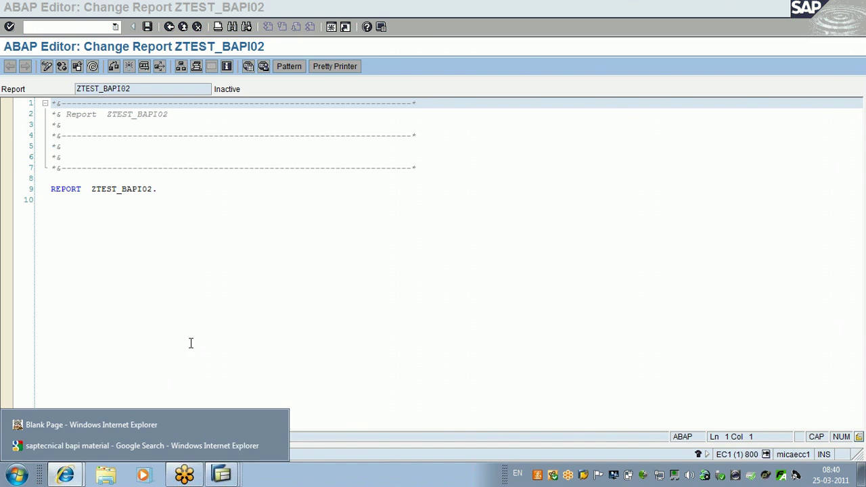
left_click(136, 446)
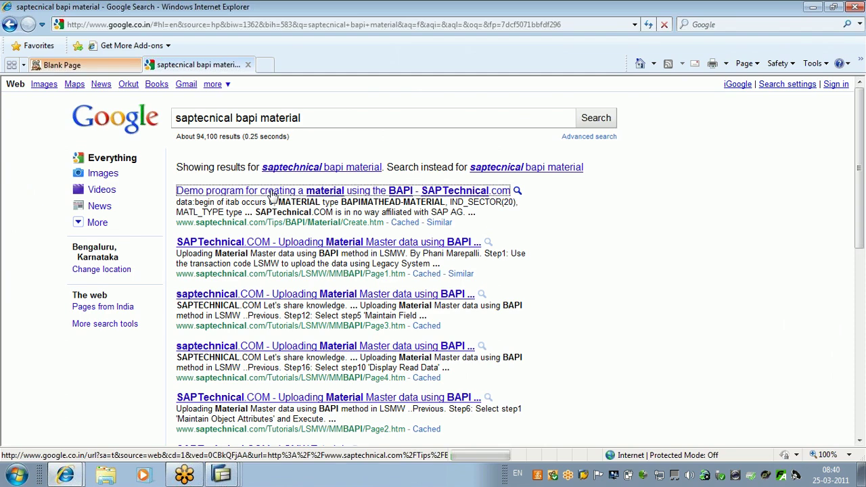
left_click_drag(269, 195, 412, 452)
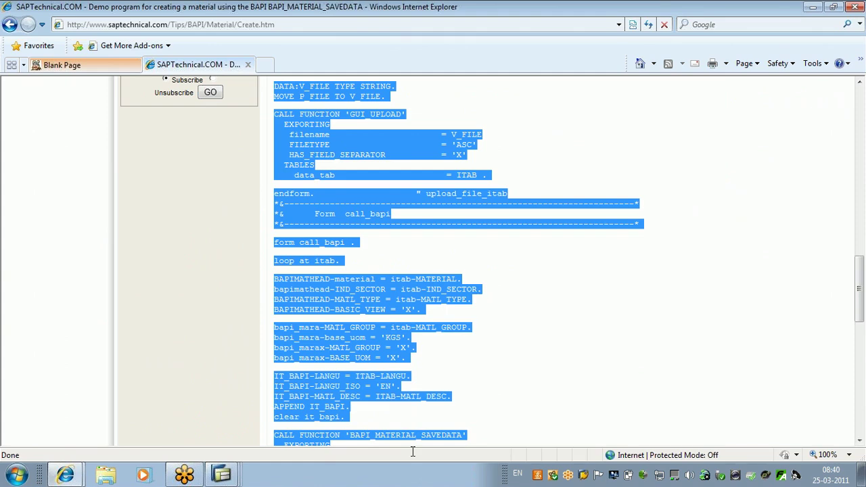
left_click_drag(413, 452, 487, 414)
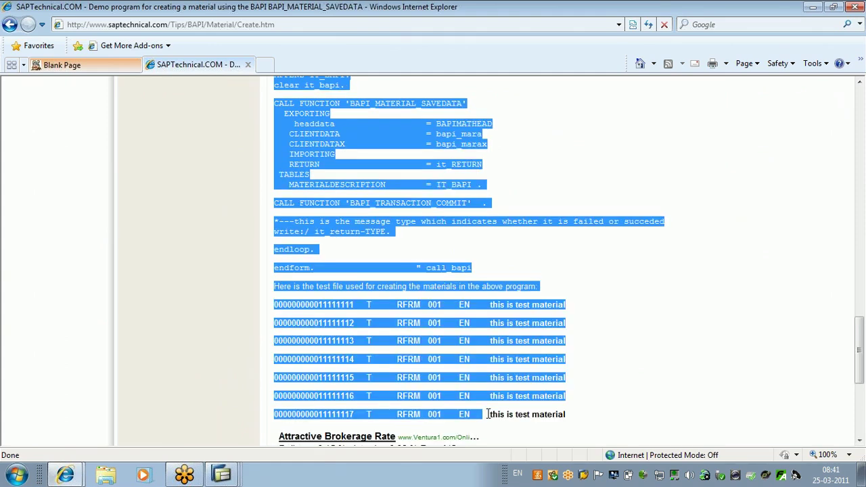
key("alt+Tab")
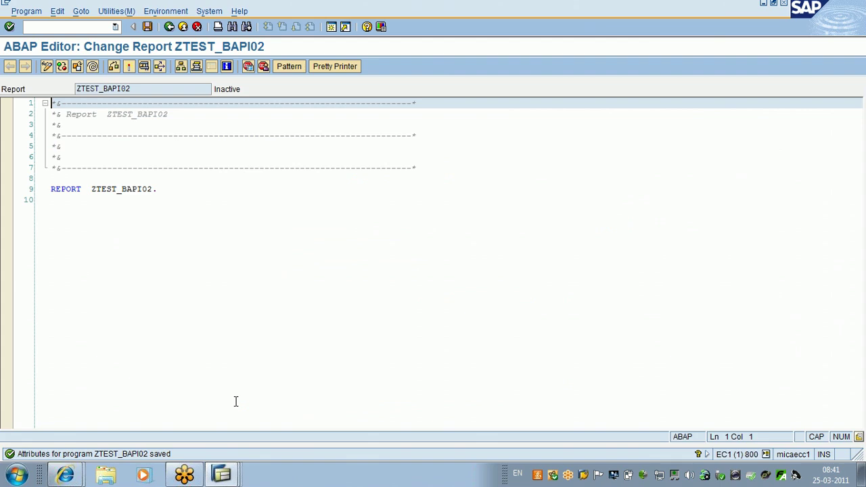
Step: Paste the copied demo code into ZTEST_BAPI02 at line 10, then go to the top
left_click(165, 196)
key("ctrl+v")
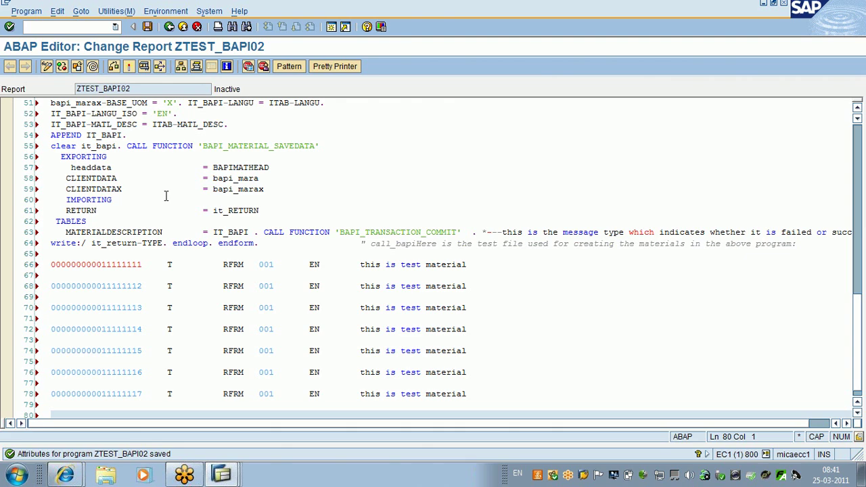
key("ctrl+Home")
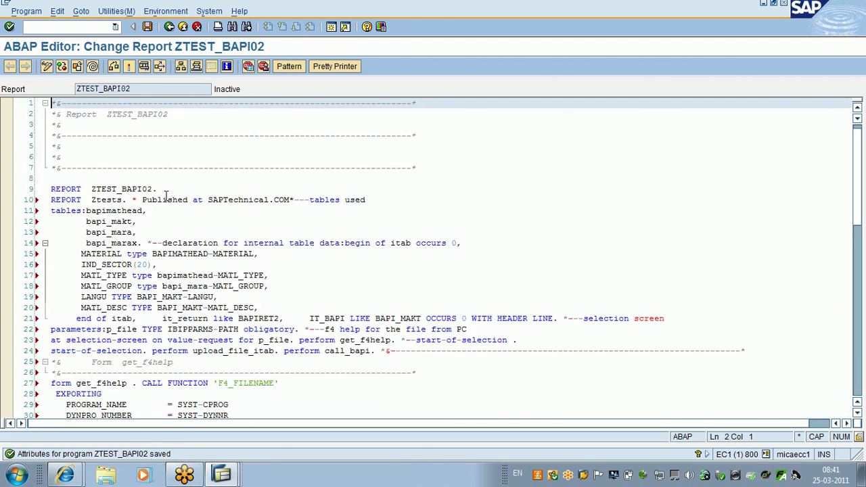
Step: Delete the stray REPORT Ztests line, add a blank line, and split off the declaration comment
left_click_drag(309, 200, 38, 203)
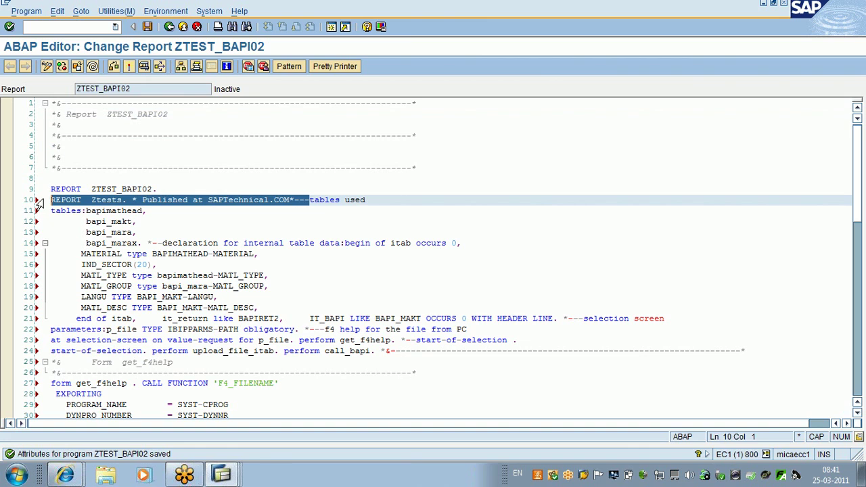
key("Delete")
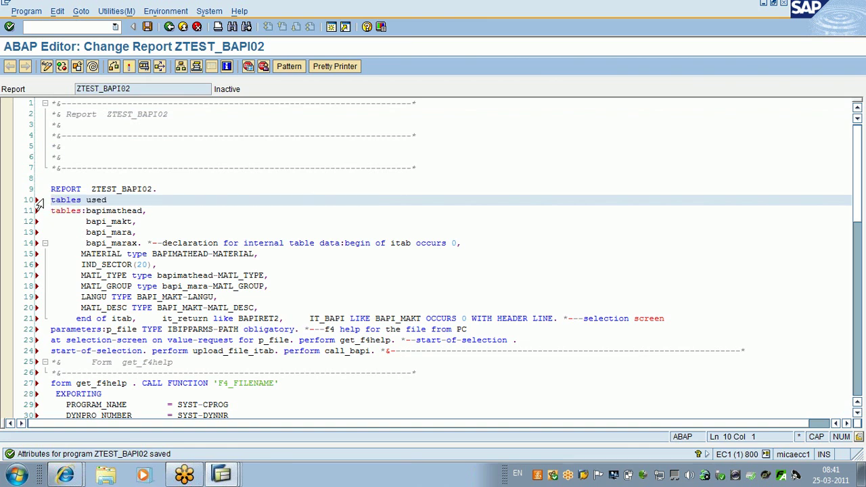
key("Delete")
key("Delete")
key("Delete")
key("Delete")
key("Delete")
key("Delete")
key("Delete")
key("Delete")
key("Delete")
key("Delete")
key("Delete")
key("Delete")
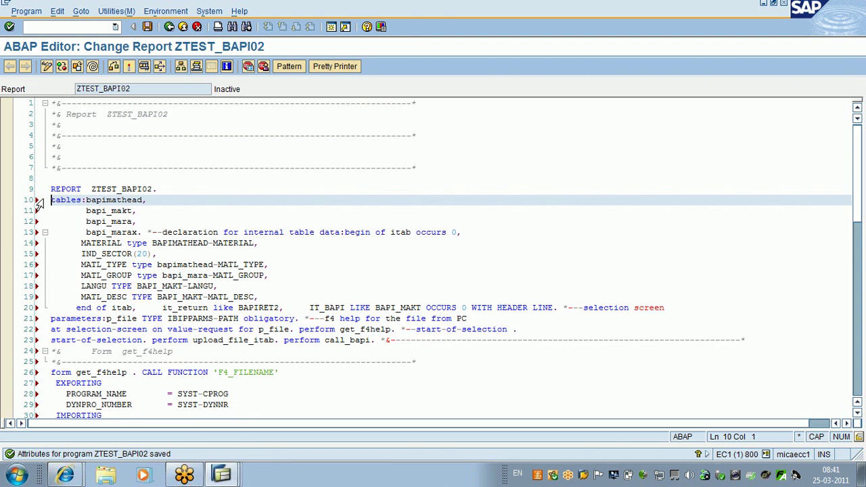
key("Return")
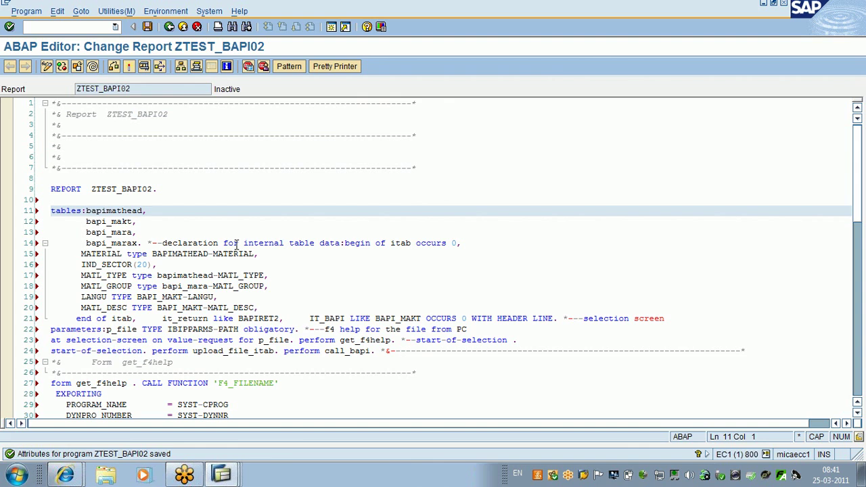
left_click(147, 243)
key("Return")
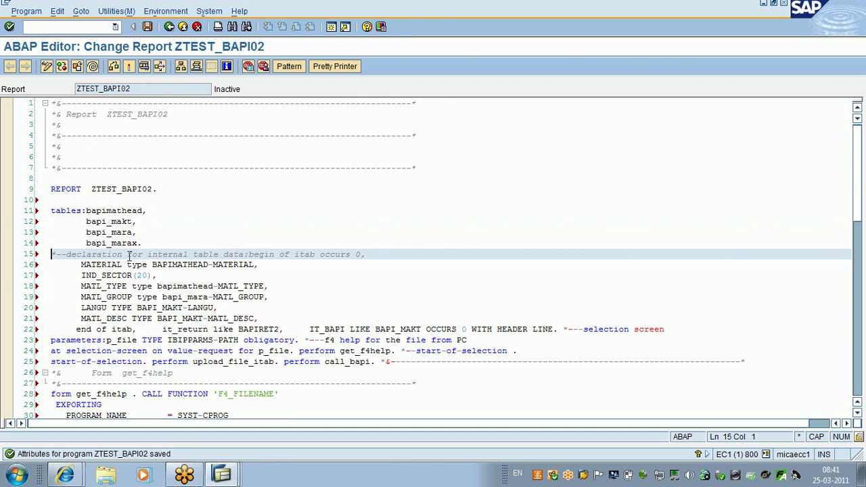
left_click_drag(146, 254, 51, 211)
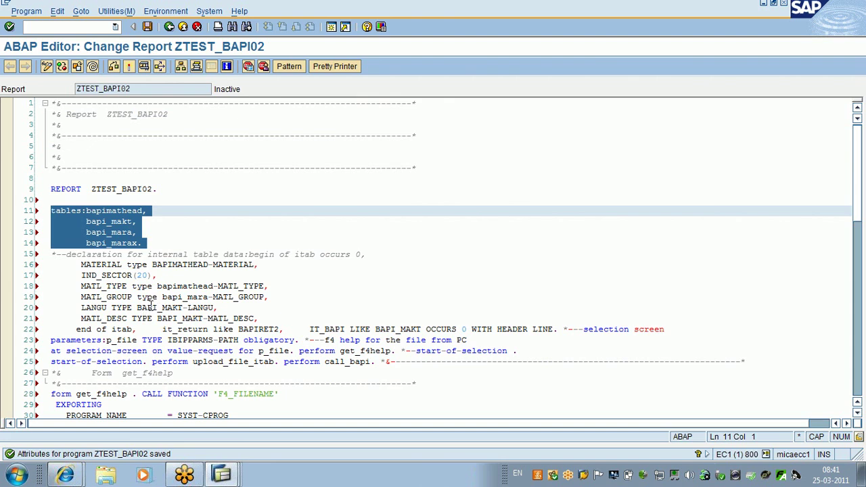
left_click(79, 331)
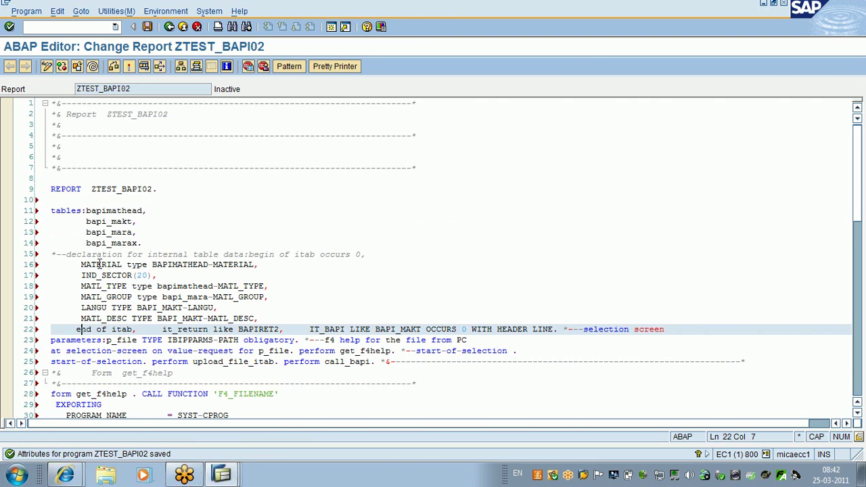
Step: Put the itab, it_return and IT_BAPI declarations each on their own line
left_click(219, 254)
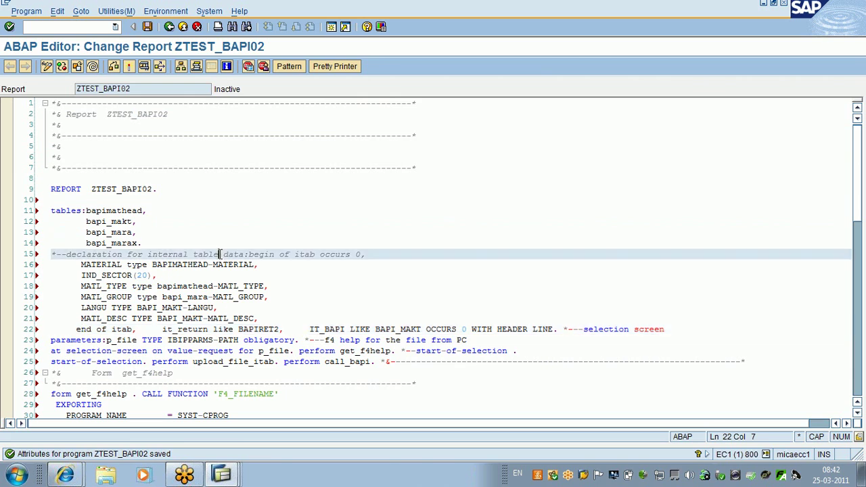
key("Return")
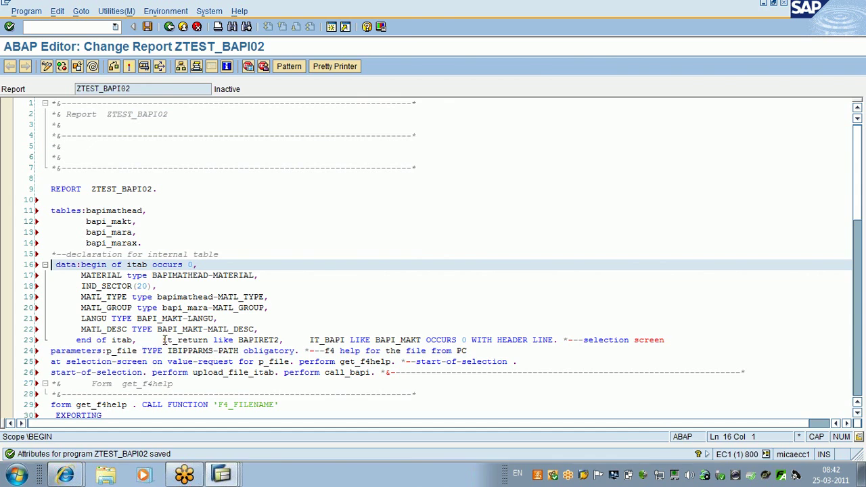
left_click(163, 340)
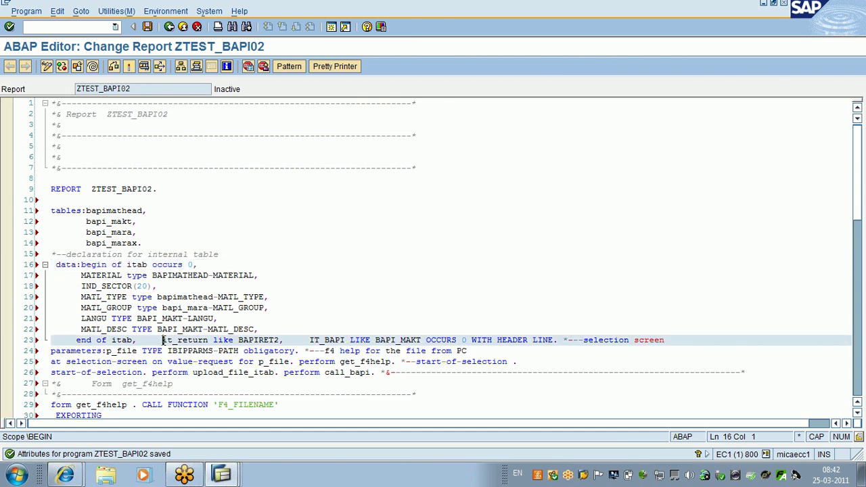
key("Return")
key("Return")
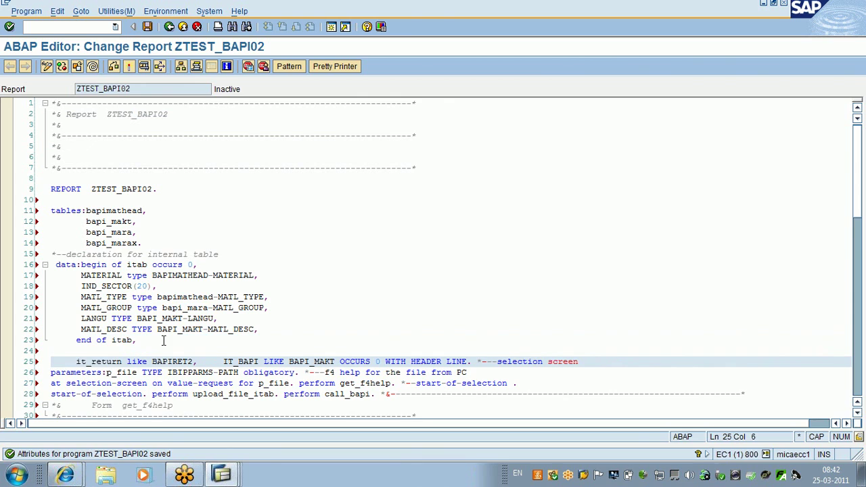
left_click(222, 362)
key("Return")
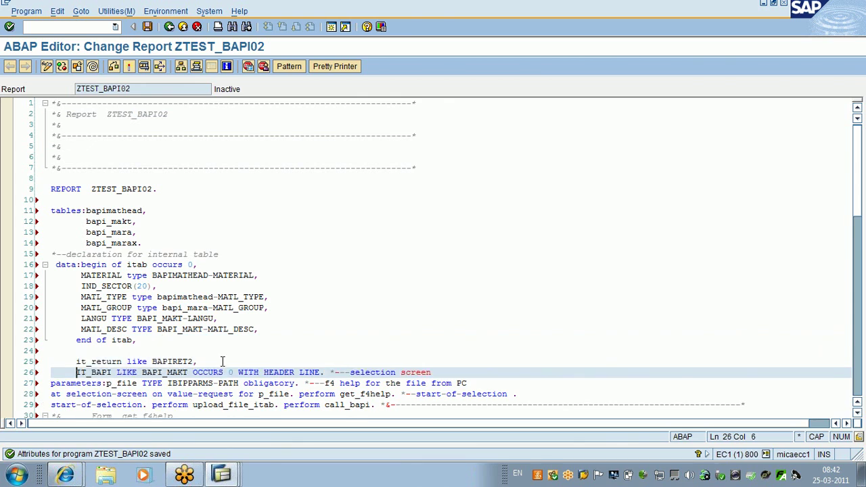
Step: Move the selection-screen and F4-help comments onto separate, unindented lines
left_click(329, 372)
key("Return")
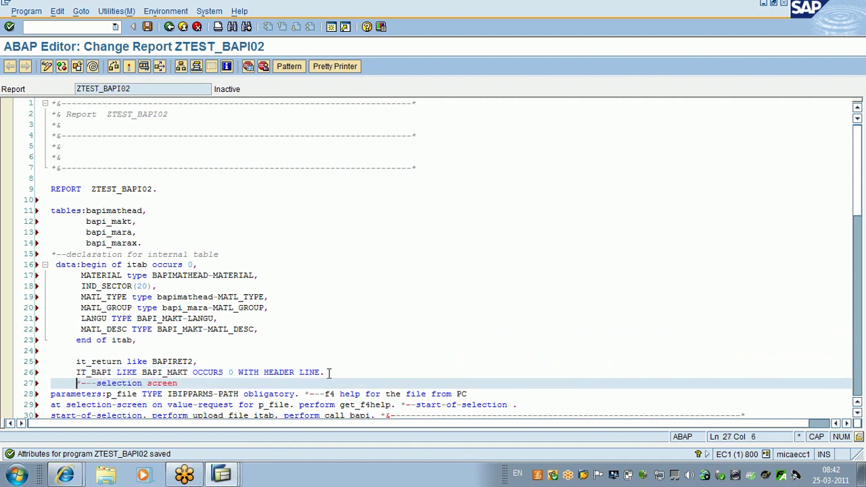
key("BackSpace")
key("BackSpace")
key("BackSpace")
key("BackSpace")
key("BackSpace")
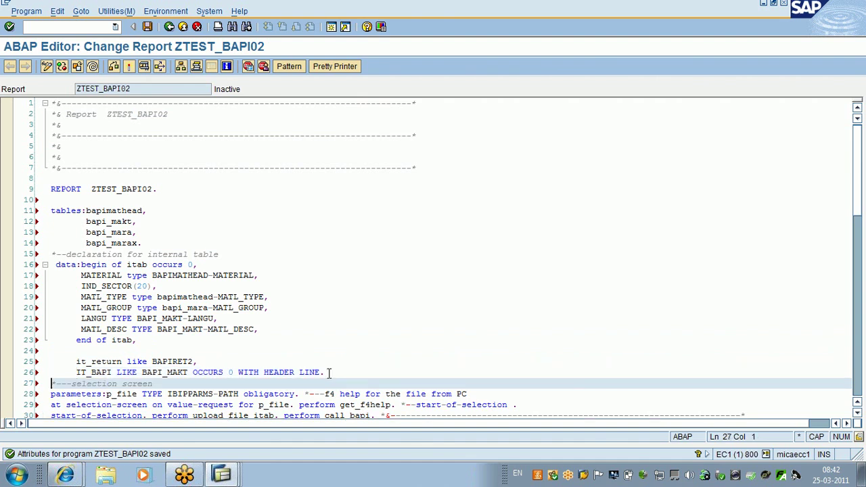
key("Down")
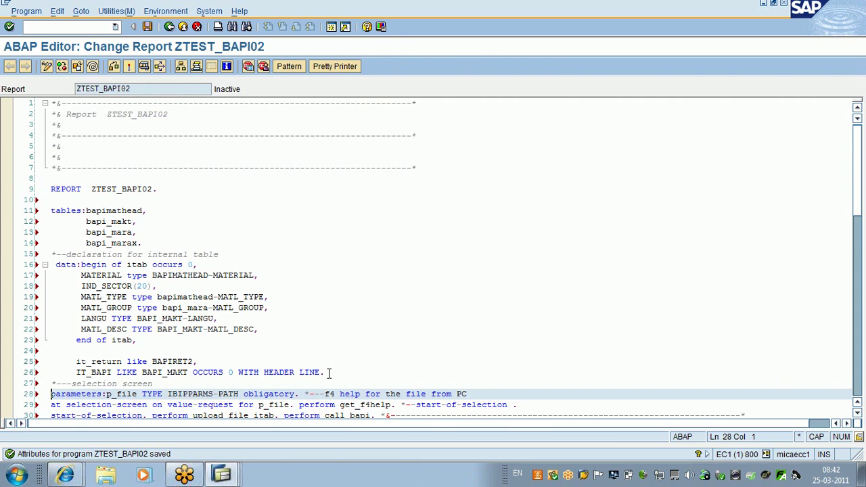
key("Down")
key("Down")
key("Down")
key("Down")
key("Down")
key("Down")
key("Down")
key("Down")
key("Down")
key("Down")
key("Down")
key("Down")
key("Down")
key("Down")
key("Down")
key("Down")
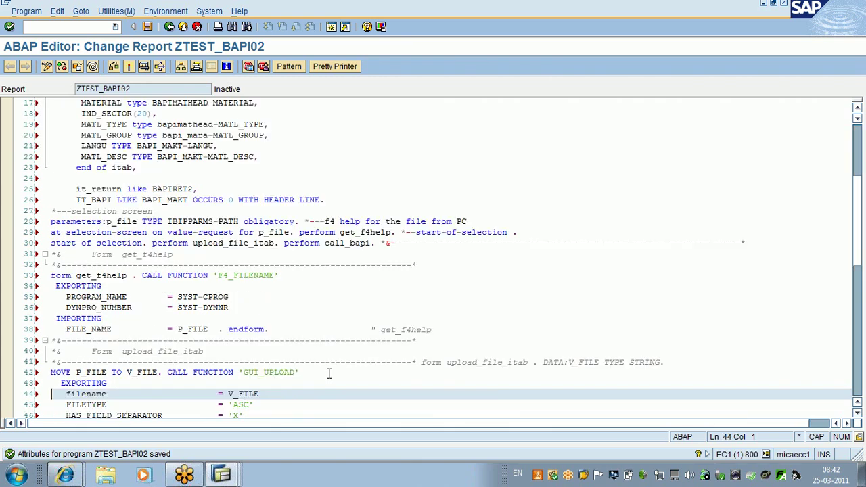
left_click(304, 222)
key("Return")
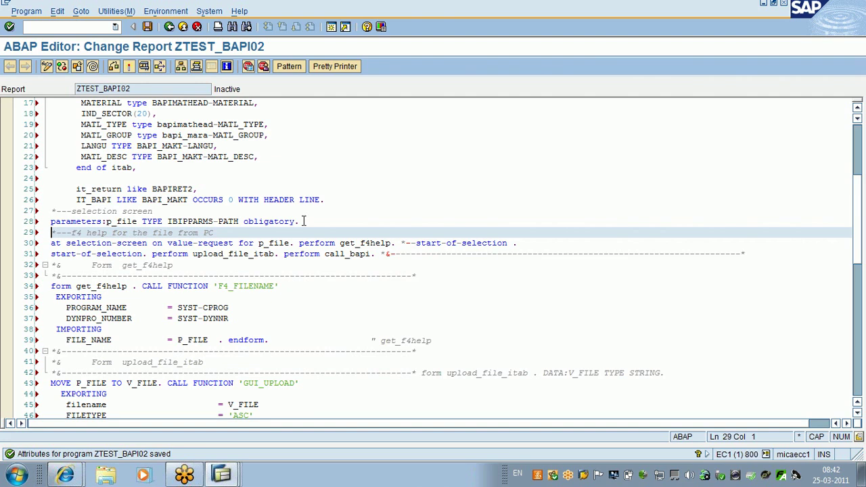
Step: Split start-of-selection, perform upload_file_itab, and perform call_bapi onto separate lines
key("Return")
left_click(294, 253)
key("Return")
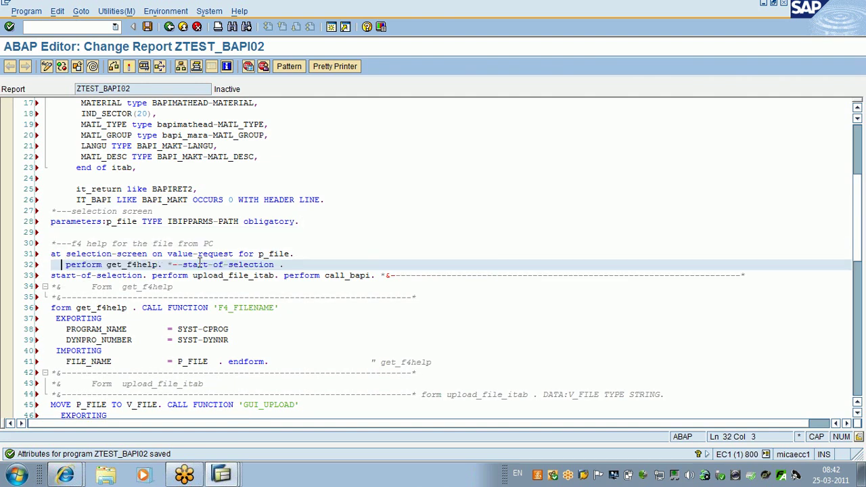
left_click(166, 265)
key("Return")
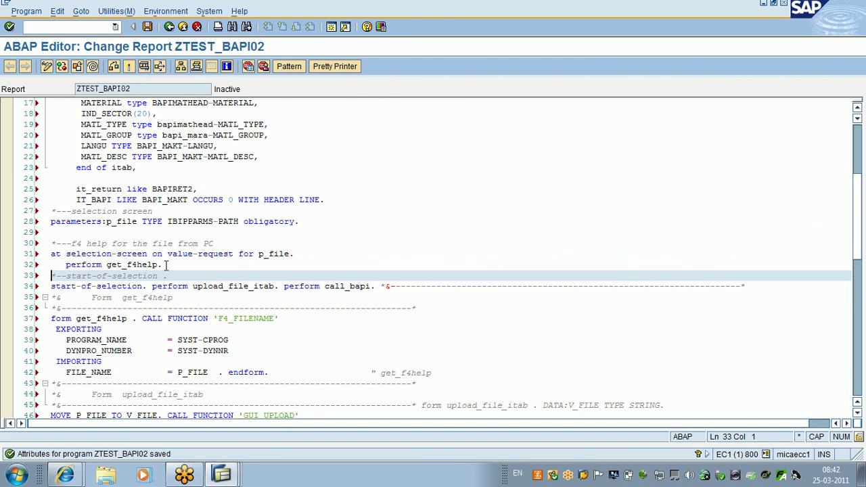
left_click(151, 286)
key("Return")
left_click(179, 297)
key("Return")
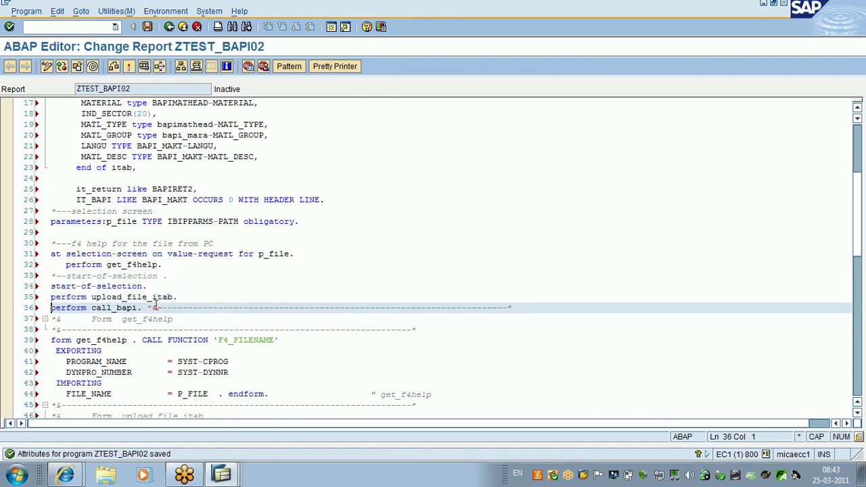
left_click(147, 308)
key("Return")
key("Return")
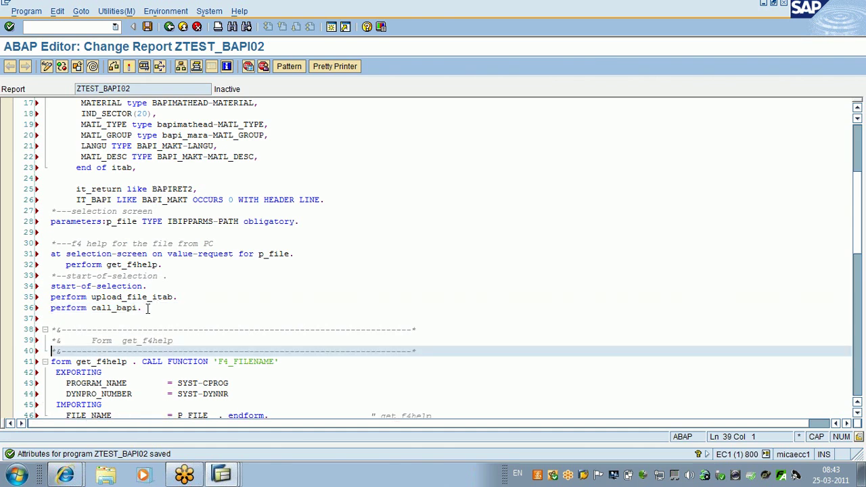
Step: Move the F4_FILENAME call onto the line after the get_f4help form header
scroll(147, 308, "down", 4)
left_click(142, 242)
key("Return")
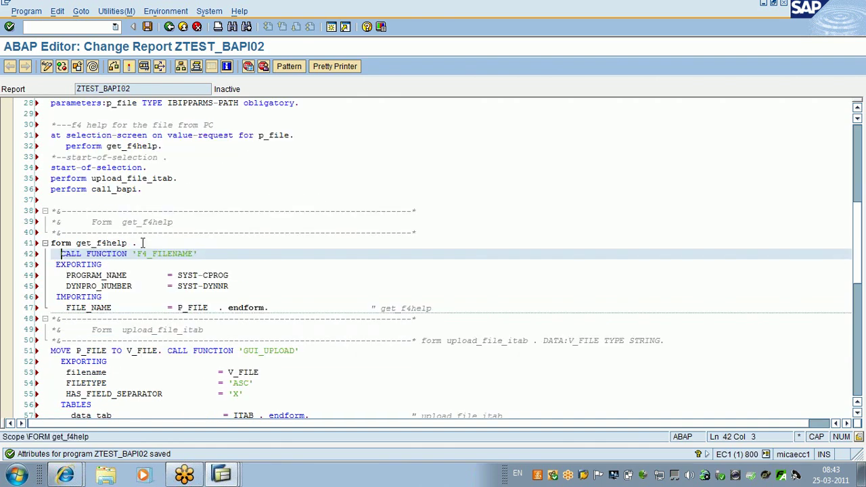
Step: Separate the endform and put the GUI_UPLOAD call on its own line after a blank line
key("Return")
left_click(227, 318)
key("Return")
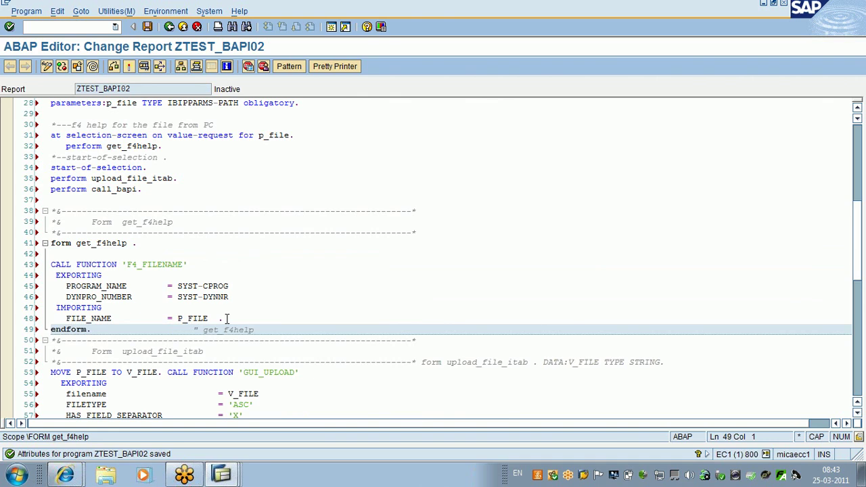
left_click(168, 373)
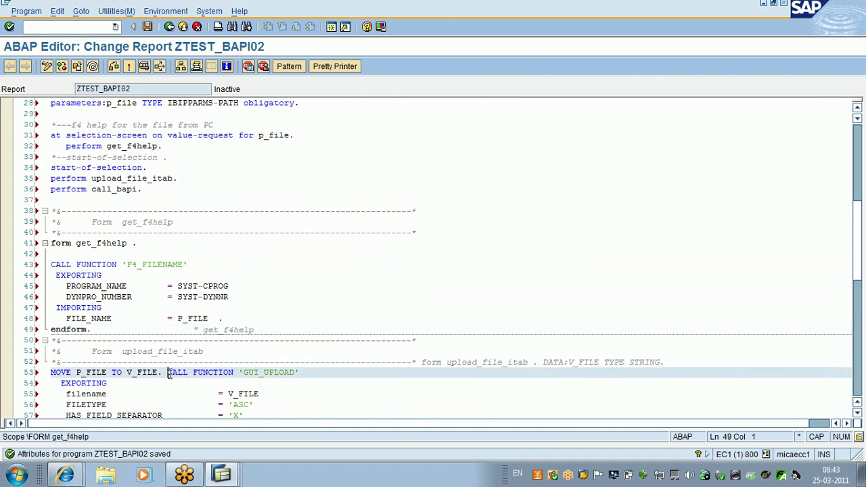
key("Return")
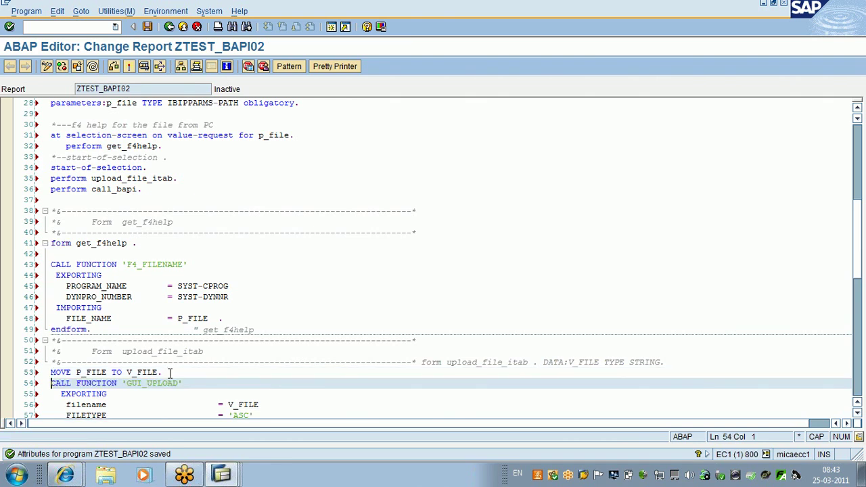
key("Return")
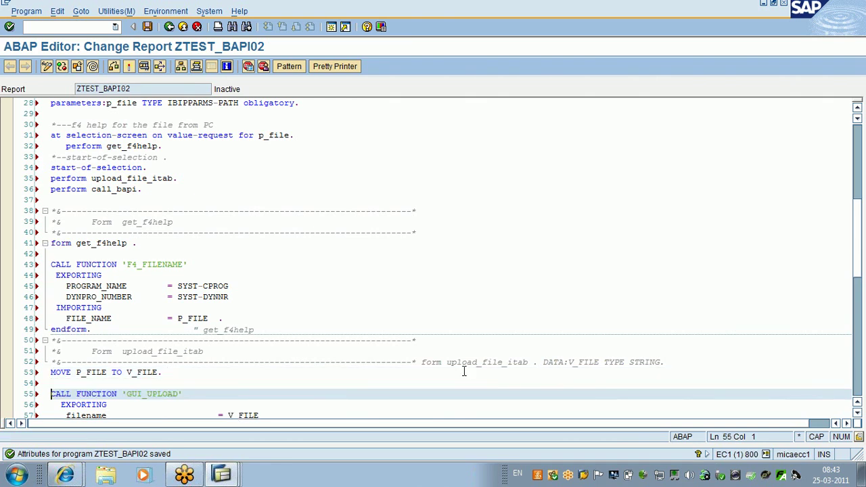
Step: Start form upload_file_itab, its endform, and form call_bapi each on new lines
left_click(420, 362)
key("Return")
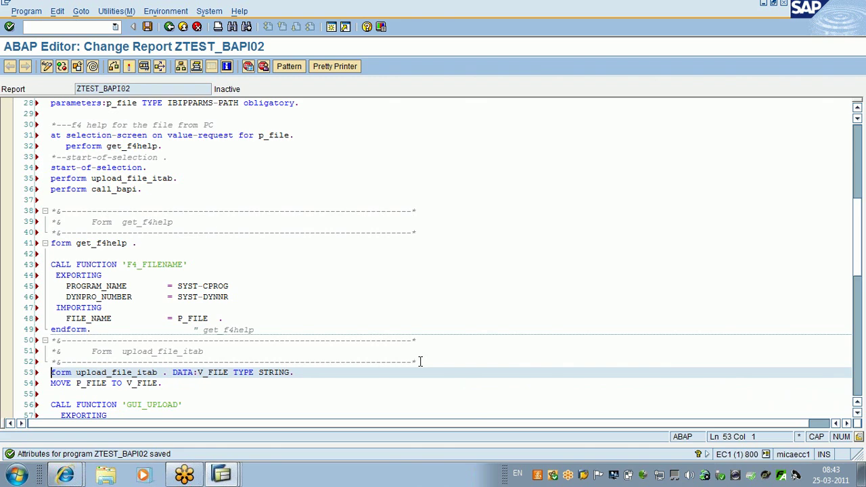
key("Down")
key("Down")
key("Down")
key("Down")
key("Down")
key("Down")
key("Down")
key("Down")
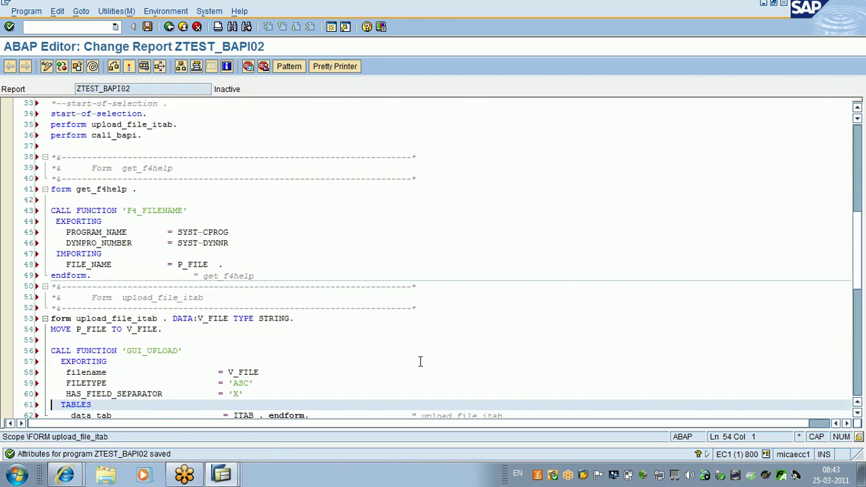
key("Down")
key("Down")
key("Down")
key("Down")
key("Down")
key("Down")
key("Down")
key("Down")
key("Down")
key("Down")
key("Down")
key("Down")
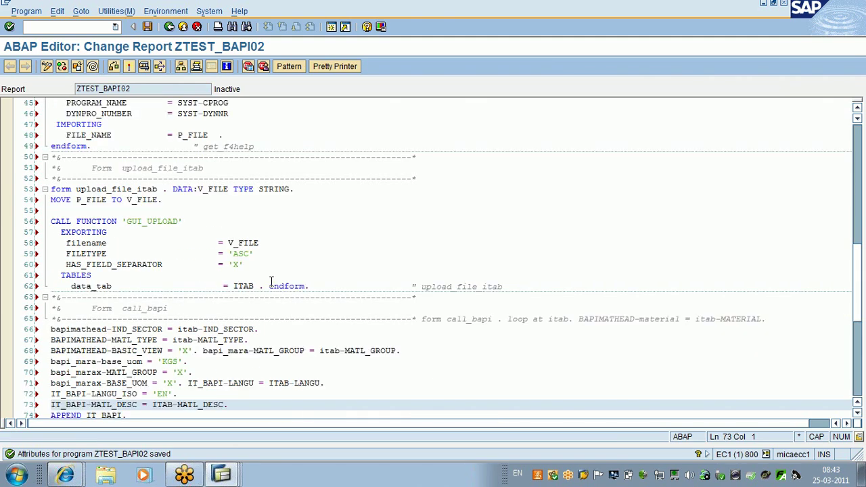
left_click(270, 286)
key("Return")
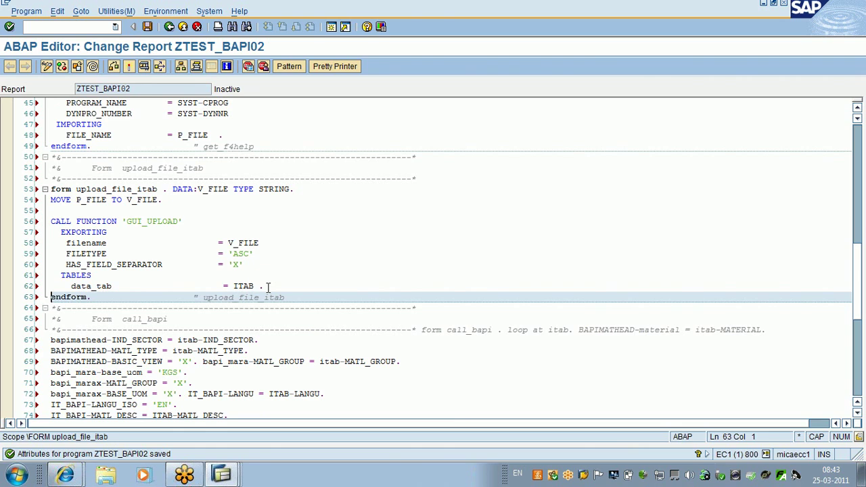
left_click(417, 330)
key("Return")
scroll(252, 237, "down", 3)
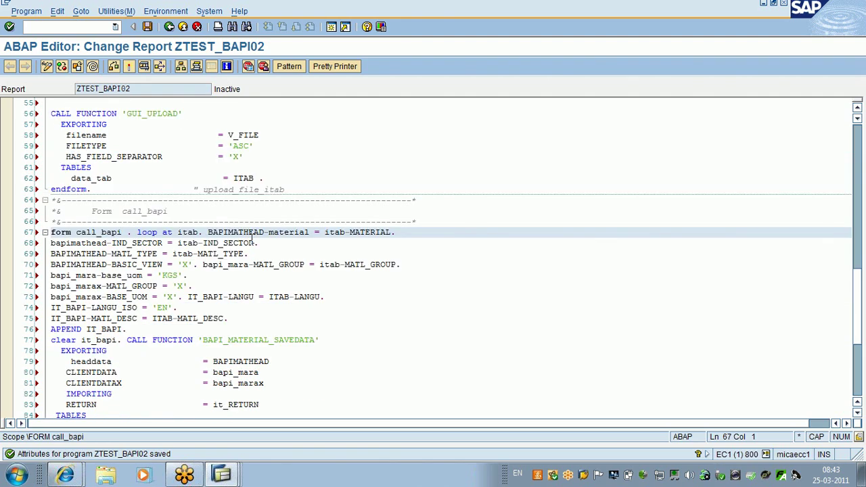
Step: Put the loop, MATL_GROUP and IT_BAPI-LANGU statements in call_bapi on separate lines
left_click(138, 232)
key("Return")
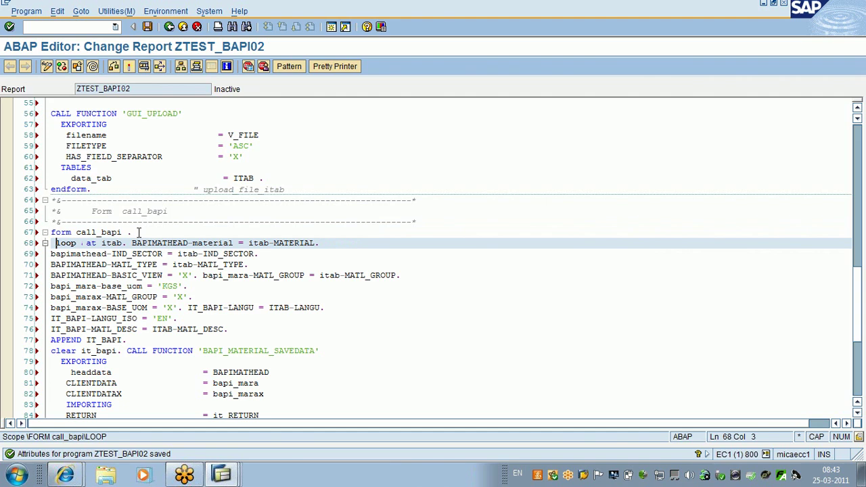
key("Return")
left_click(203, 286)
key("Return")
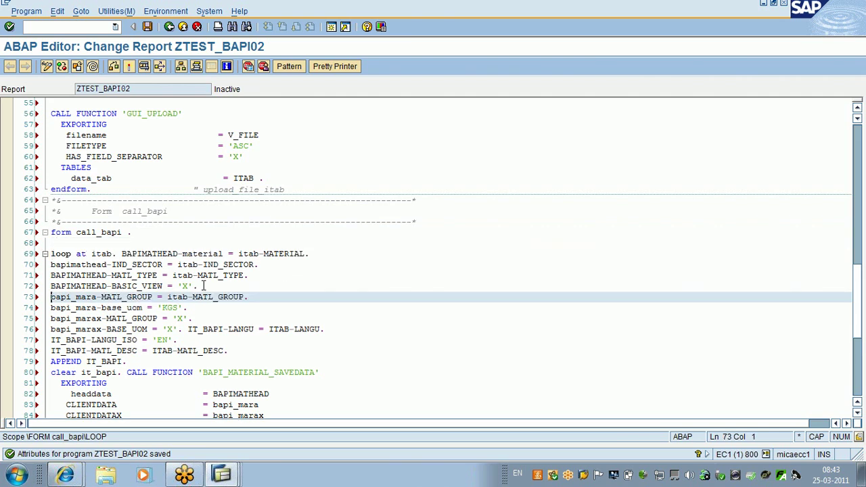
left_click(188, 329)
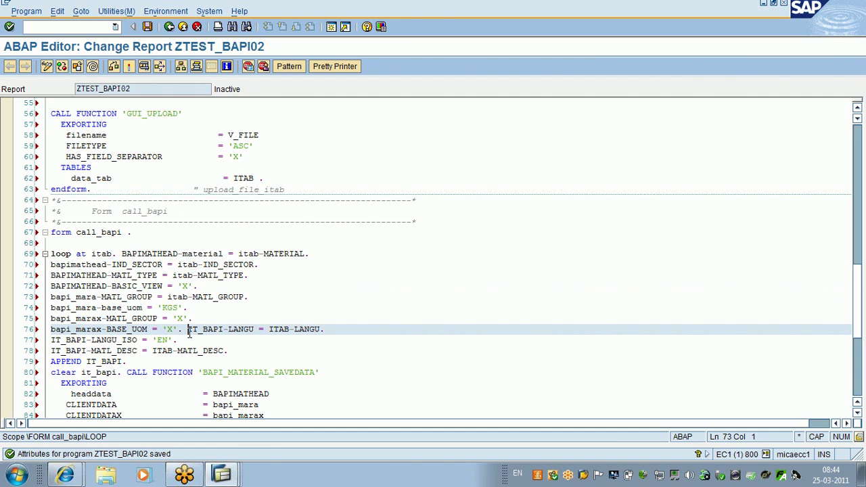
key("Return")
key("Down")
key("Down")
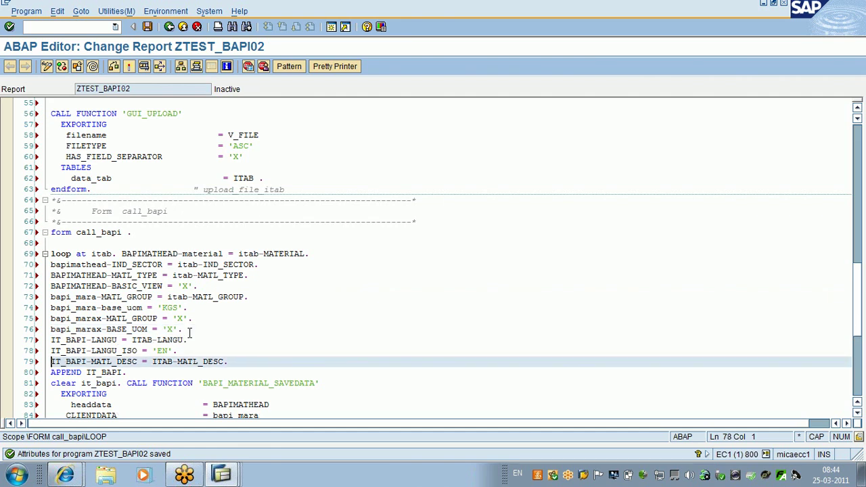
Step: Add a blank line after APPEND IT_BAPI and give the commit call and message comment their own lines
scroll(189, 332, "down", 5)
left_click(140, 223)
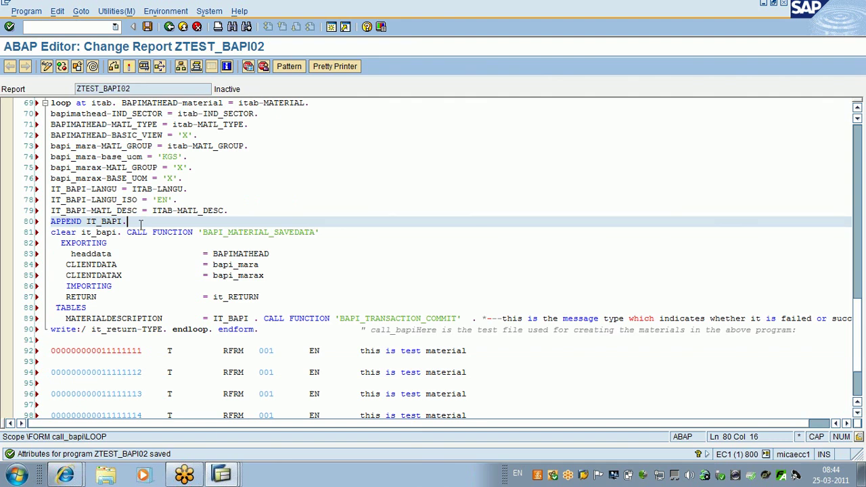
key("Return")
left_click(263, 329)
key("Return")
key("Return")
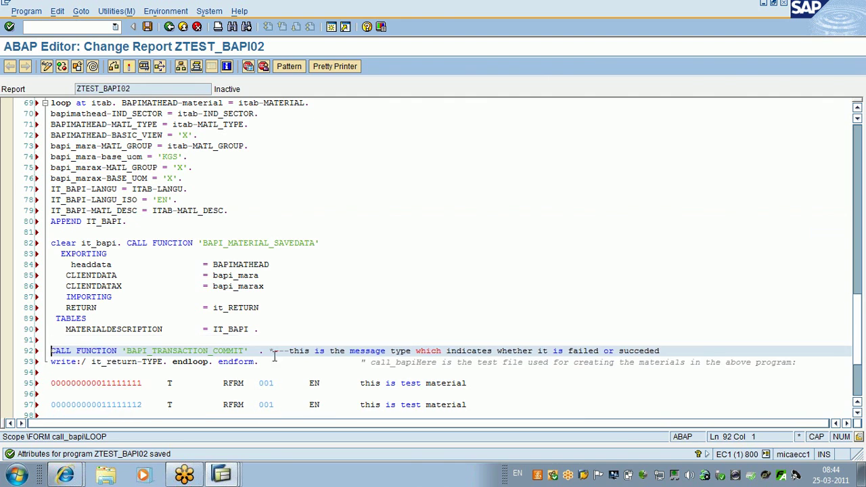
left_click(269, 351)
key("Return")
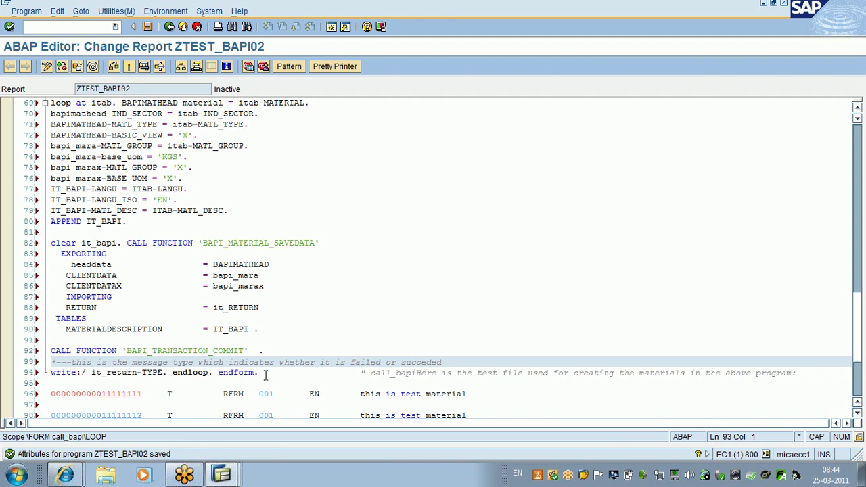
Step: Place endloop and endform on separate lines and delete the stray comment after endform
left_click(169, 375)
key("Return")
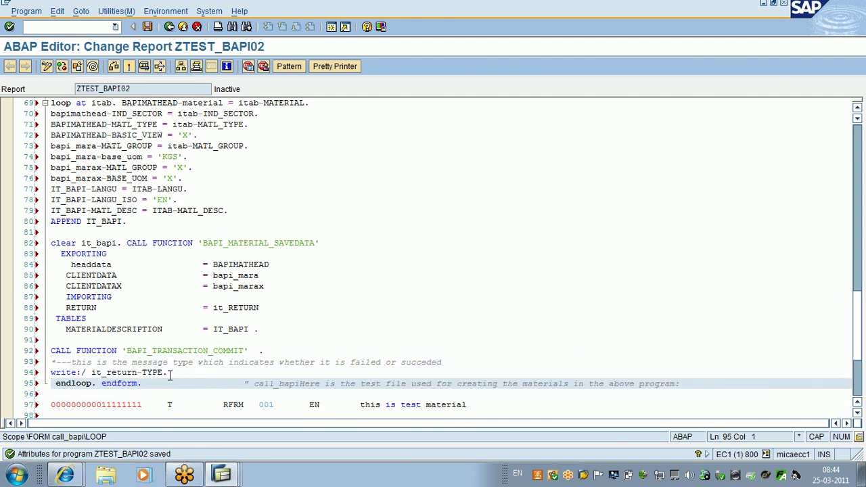
key("Delete")
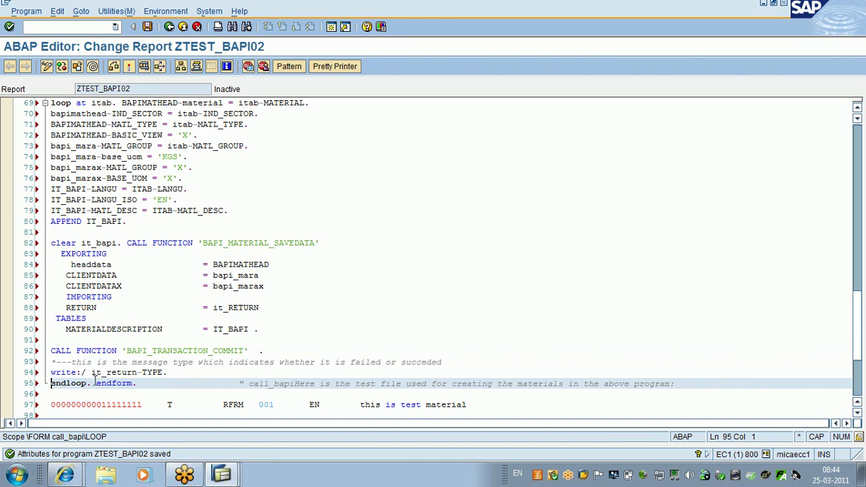
left_click(96, 384)
key("Return")
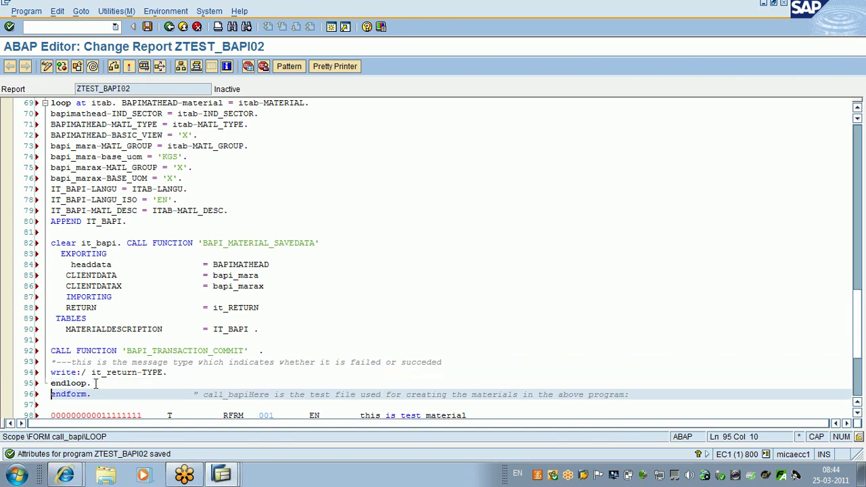
left_click(189, 396)
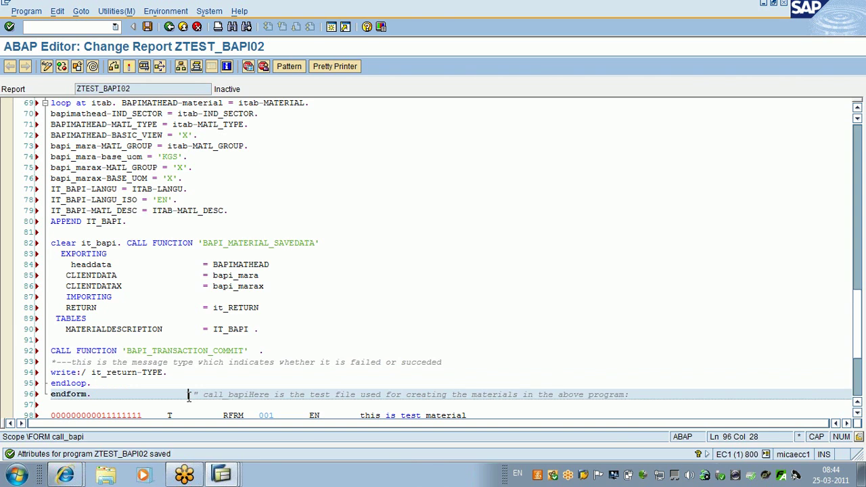
left_click_drag(189, 396, 236, 404)
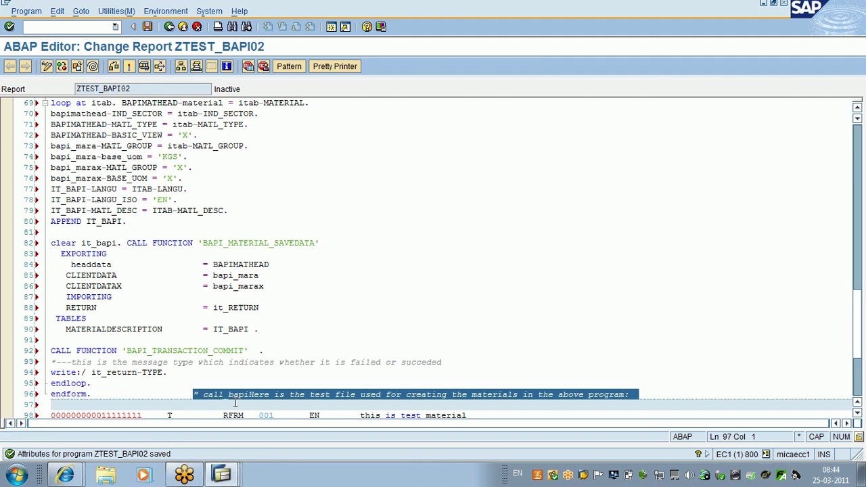
key("Delete")
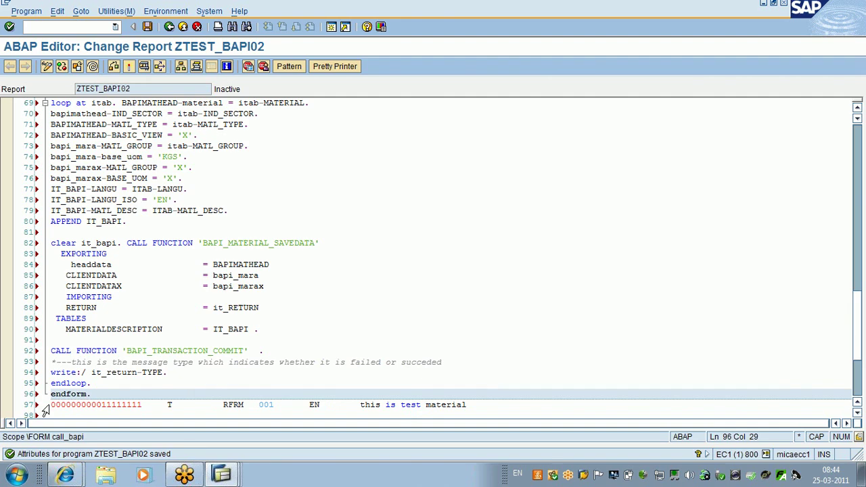
Step: Select the test data rows and switch to the browser window
left_click_drag(44, 411, 80, 424)
key("ctrl+c")
scroll(197, 420, "up", 10)
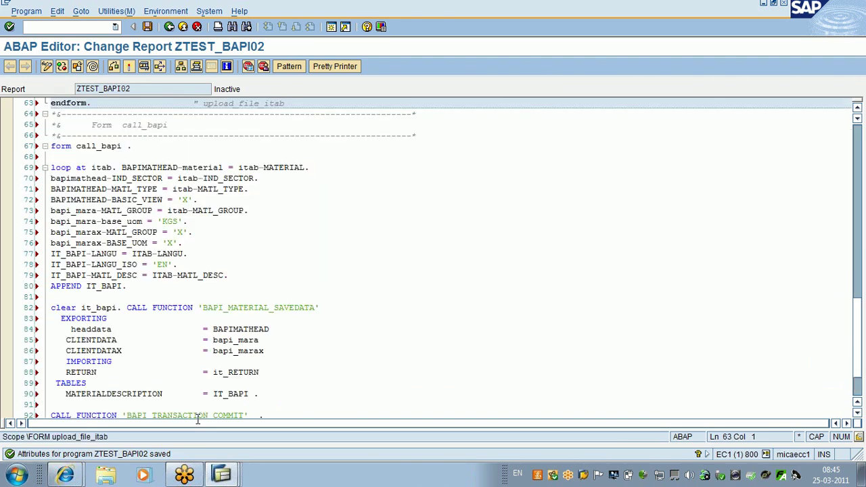
left_click(77, 478)
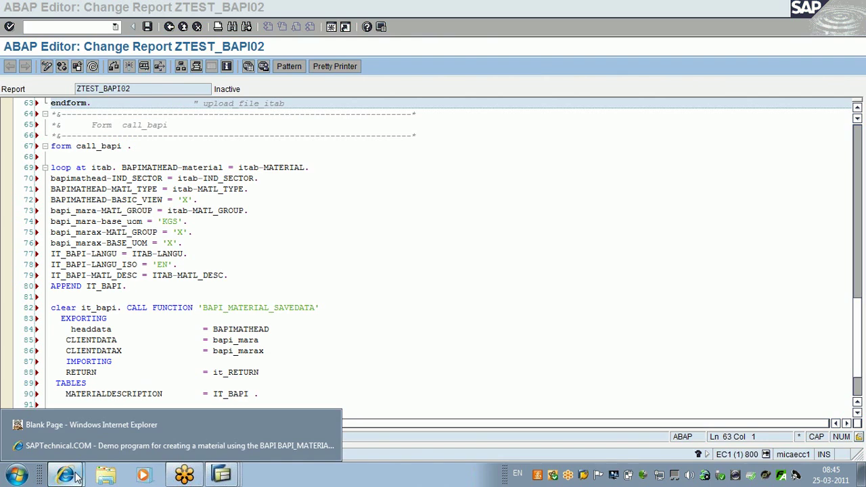
Step: Close the Excel workbook holding the test material rows and search the Start menu for Notepad
key("super")
left_click(78, 441)
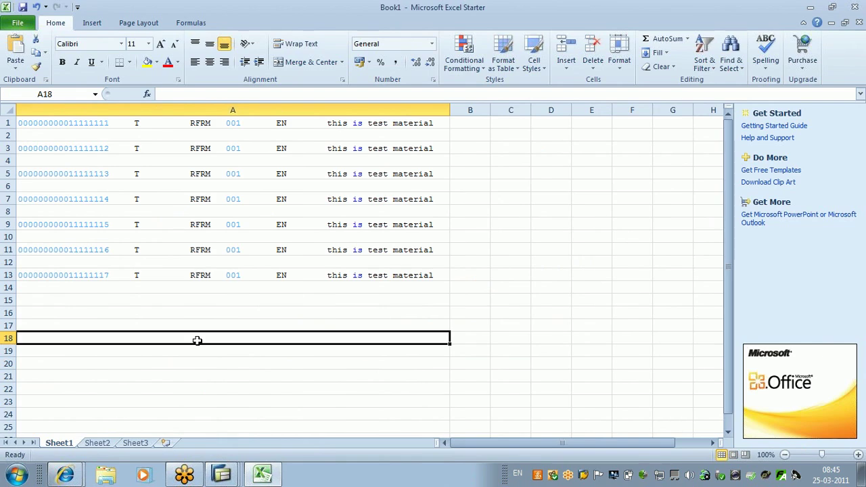
left_click(856, 7)
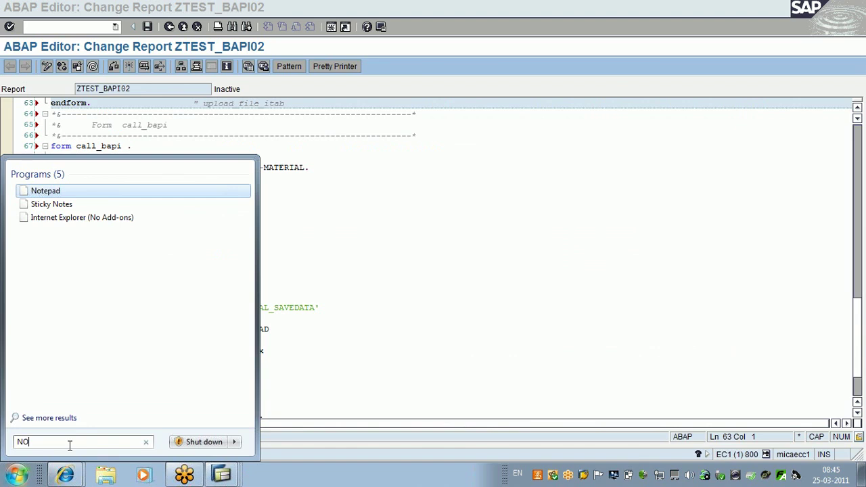
Step: Launch Notepad, paste the material rows and remove the first blank line
key("Return")
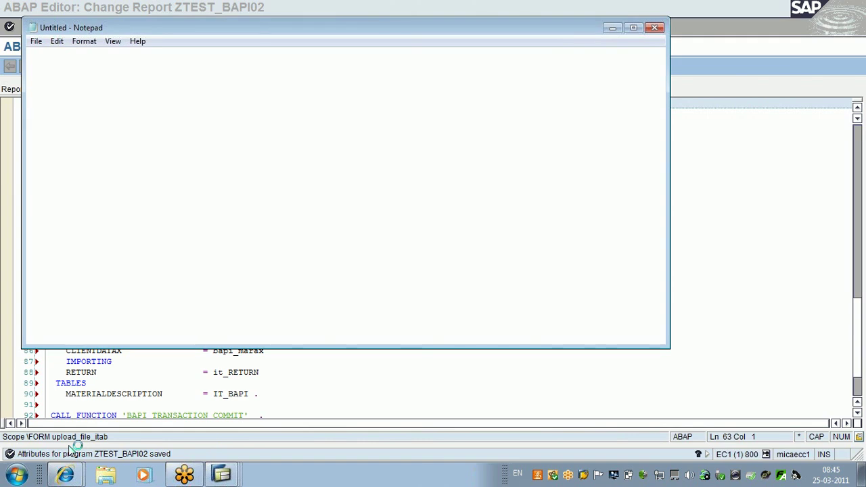
key("ctrl+v")
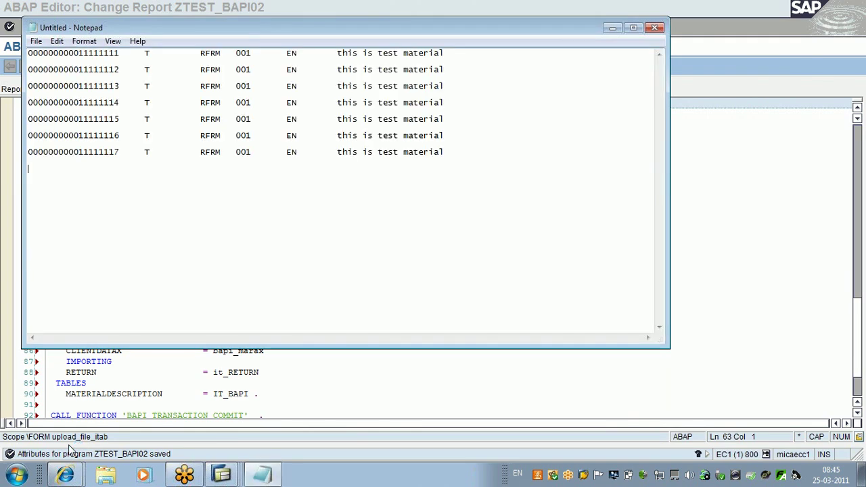
left_click(447, 57)
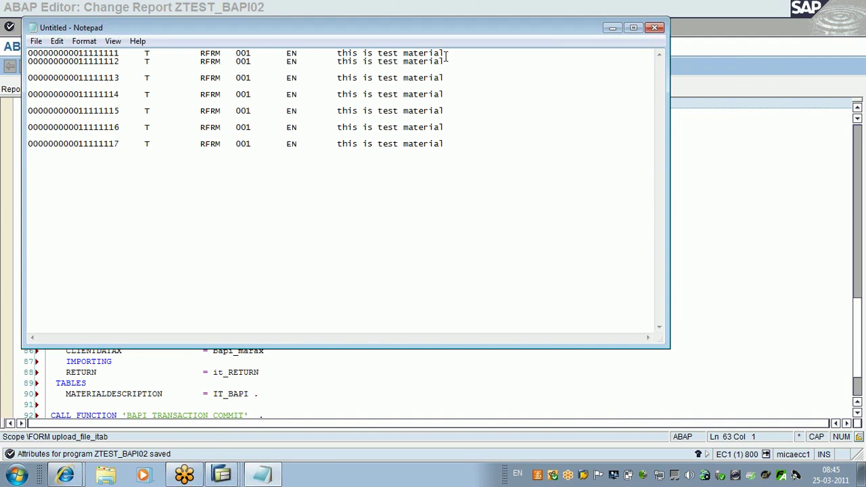
key("Delete")
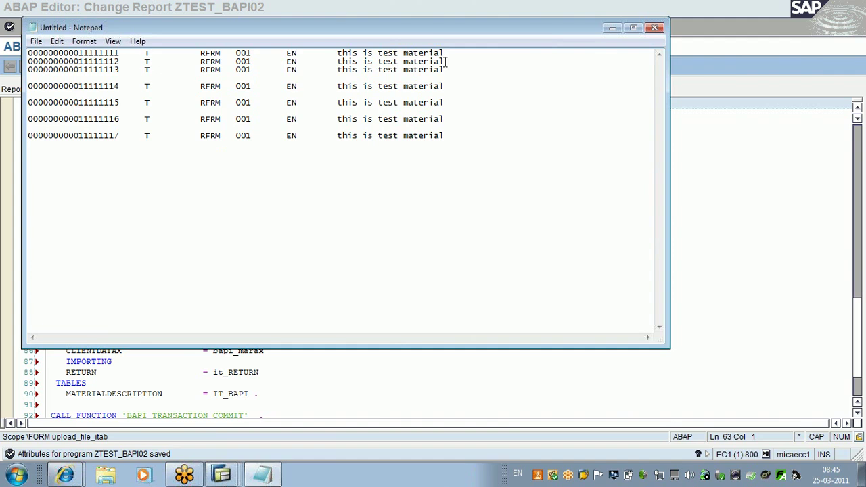
Step: Delete the remaining blank lines after rows 3, 4, 5 and 6
left_click(445, 75)
key("Delete")
left_click(446, 78)
key("Delete")
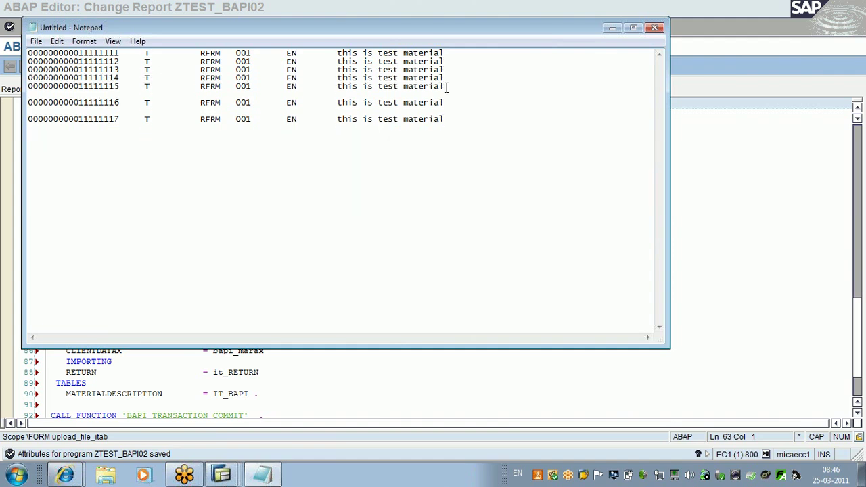
left_click(446, 86)
key("Delete")
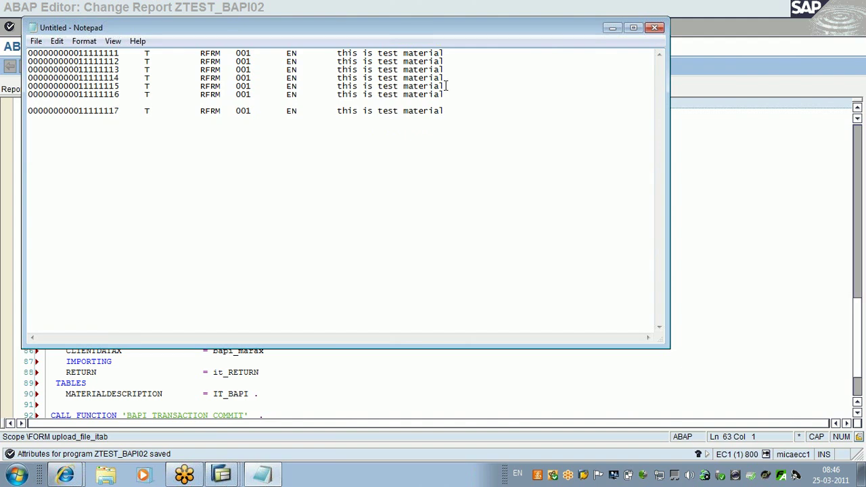
left_click(447, 94)
key("Delete")
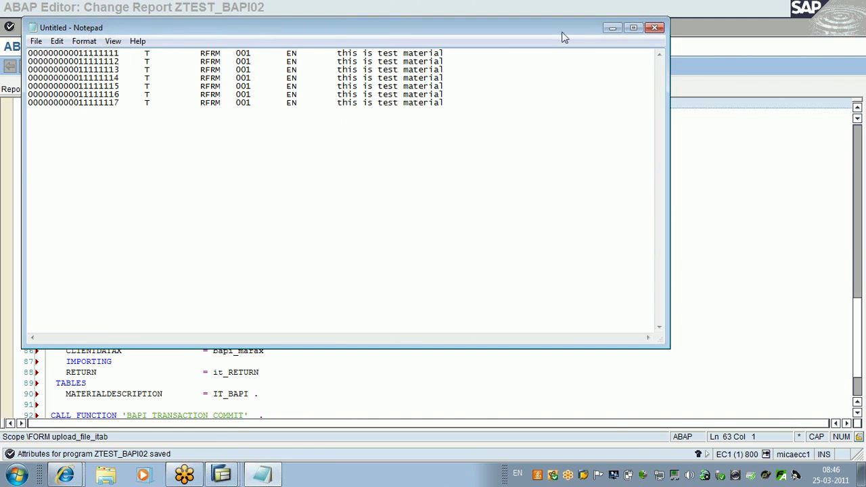
Step: Move the CALL FUNCTION statement onto its own line below clear it_bapi
left_click(613, 30)
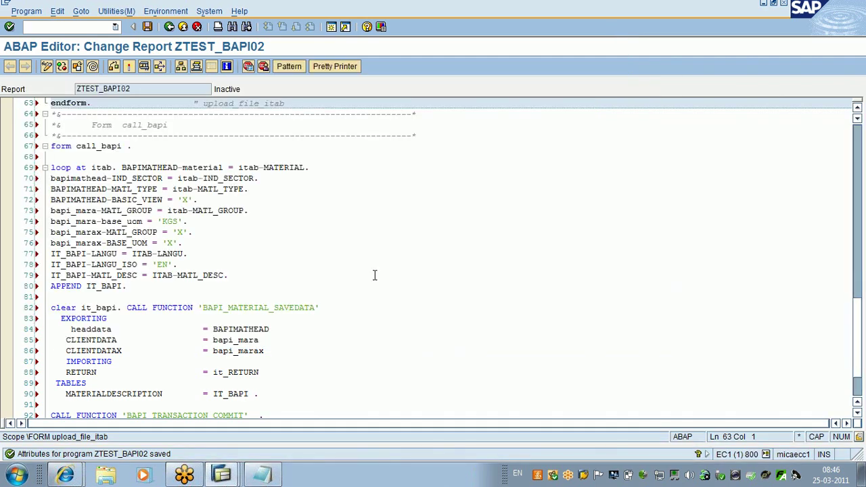
left_click(126, 308)
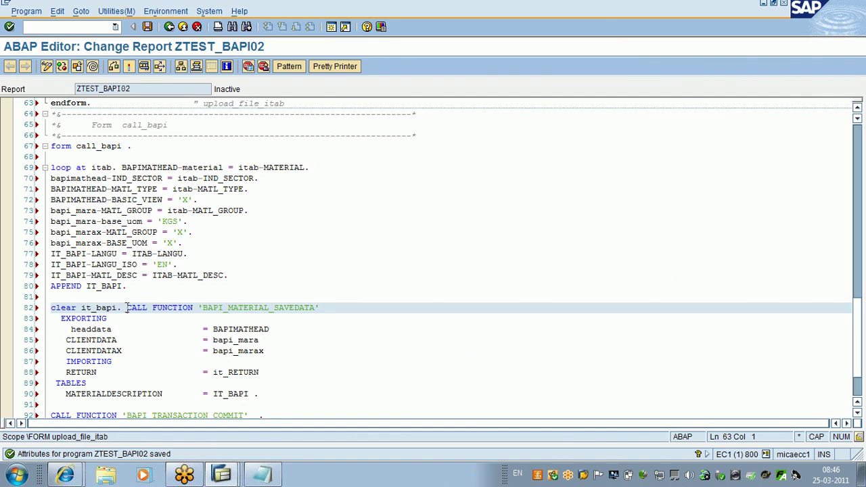
key("Return")
key("Return")
key("ctrl+End")
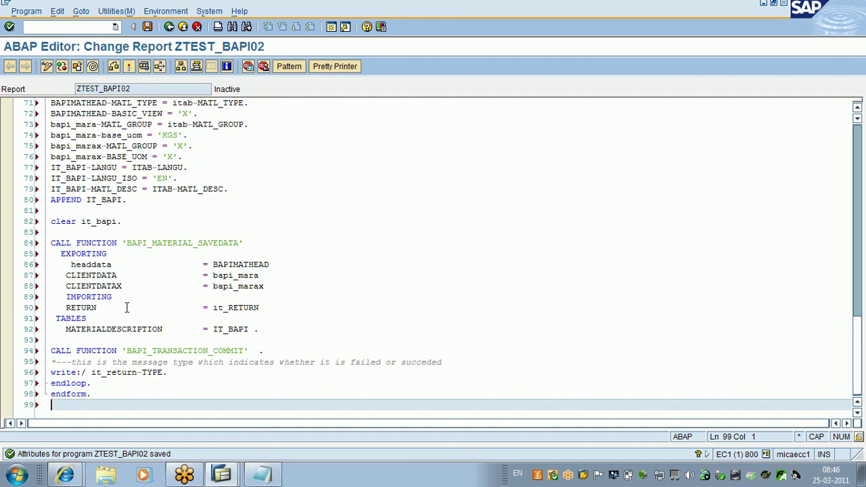
Step: Mark BAPI_MATERIAL_SAVEDATA and navigate to its function module definition
left_click(264, 328)
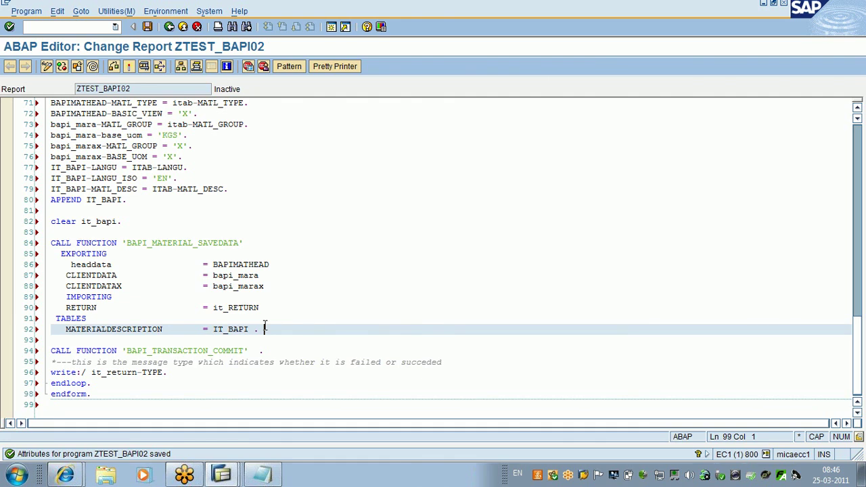
left_click_drag(265, 328, 29, 237)
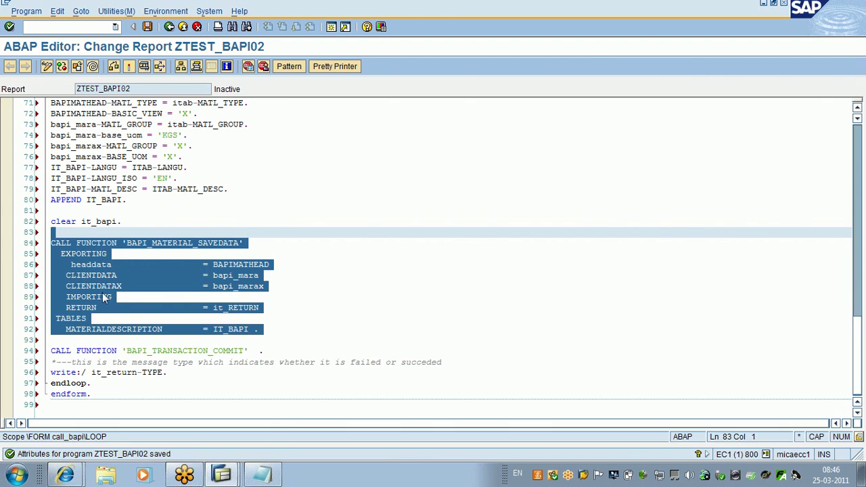
left_click(238, 277)
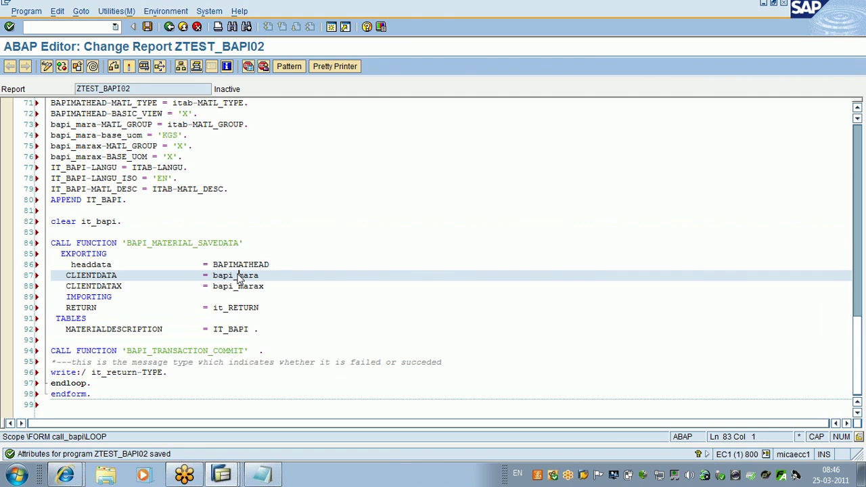
left_click(242, 243)
left_click_drag(242, 243, 128, 243)
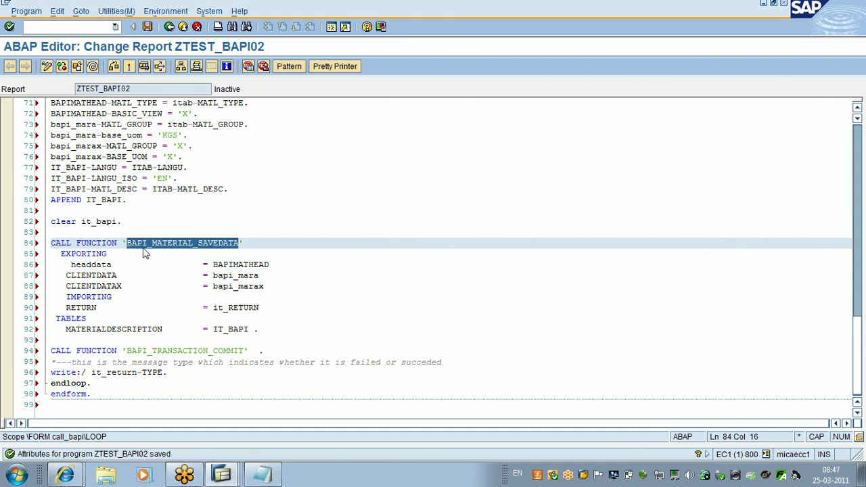
left_click(178, 248)
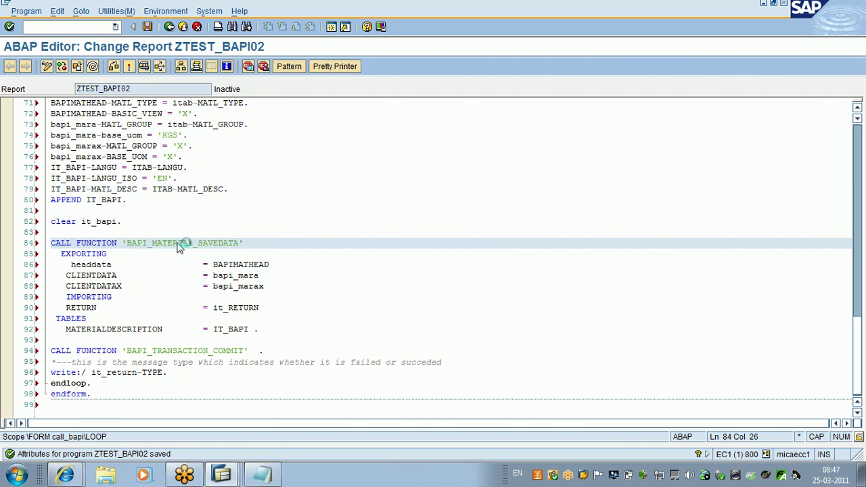
key("F3")
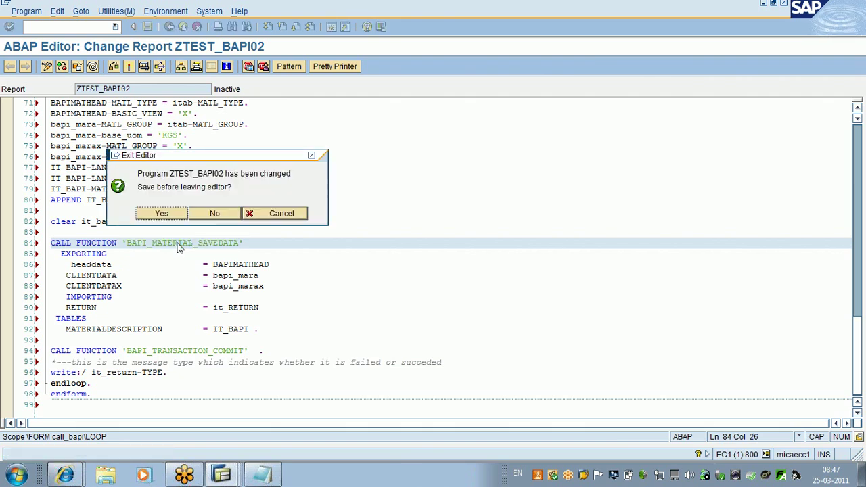
Step: Confirm saving ZTEST_BAPI02 and view BAPI_MATERIAL_SAVEDATA's import parameters, starting with HEADDATA
left_click(166, 214)
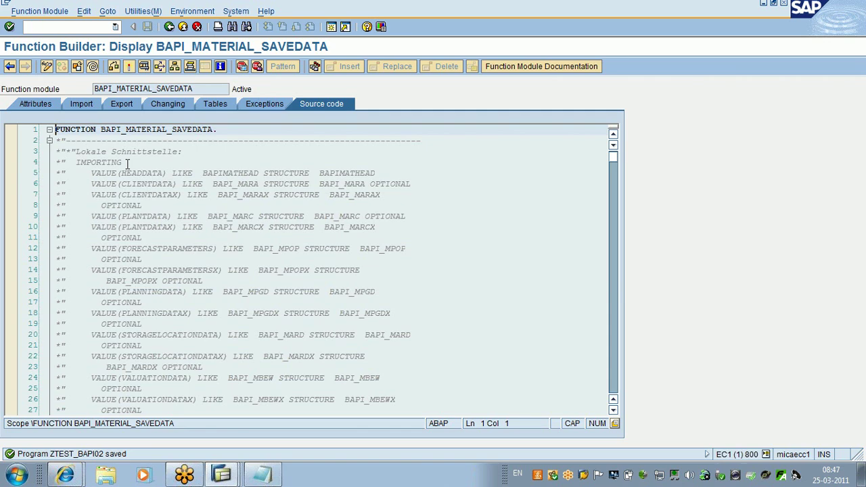
left_click(80, 105)
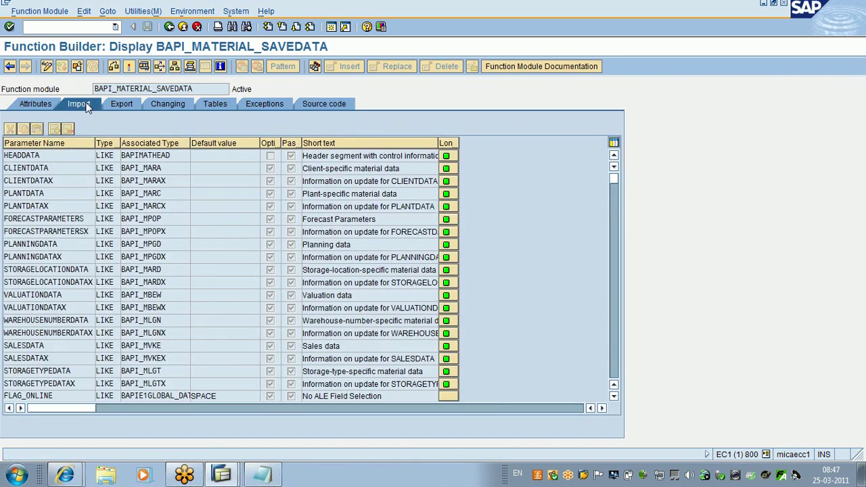
left_click(384, 157)
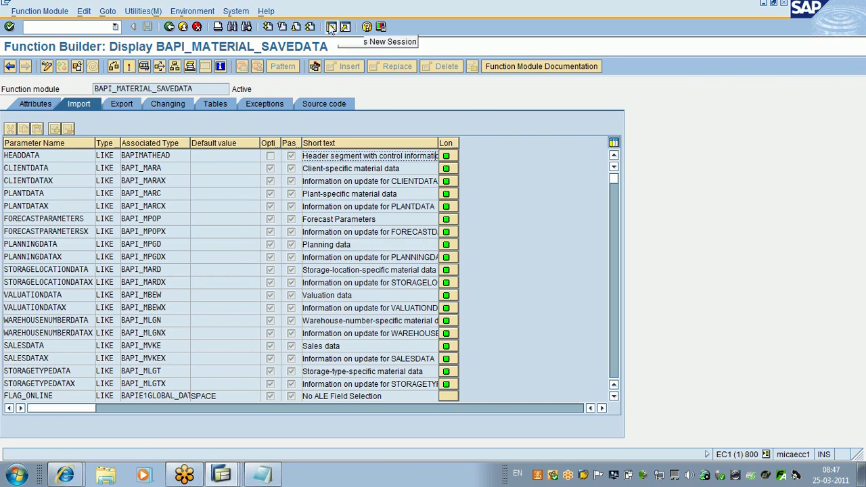
Step: Start MM01 in a new SAP session and enter material number M1
left_click(331, 27)
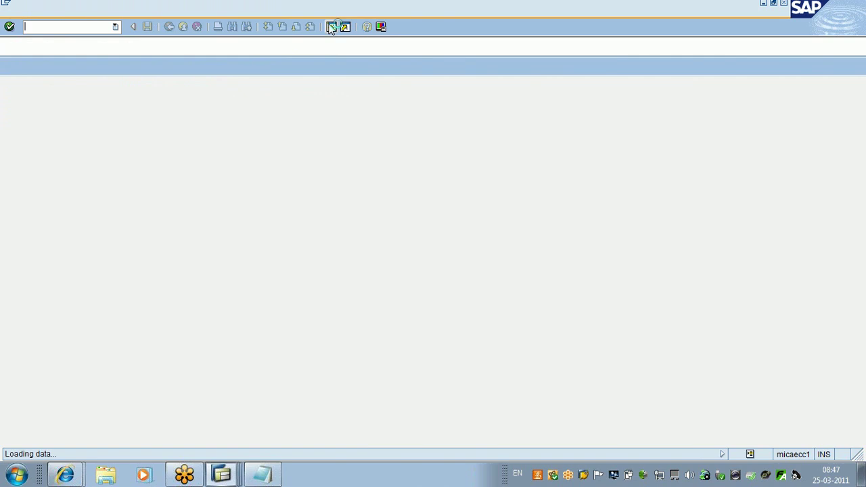
type("MM01")
key("Return")
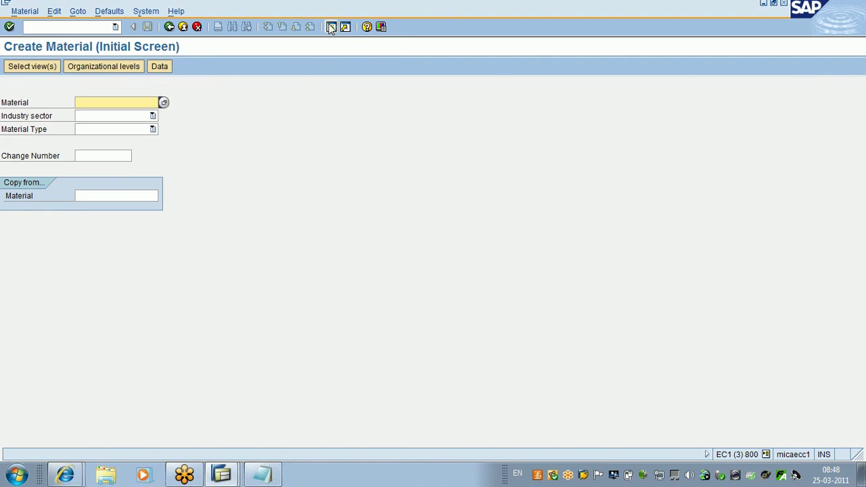
left_click(331, 27)
type("M1")
left_click(318, 225)
Step: Set industry sector Chemical Industry and material type Drinks
left_click(151, 119)
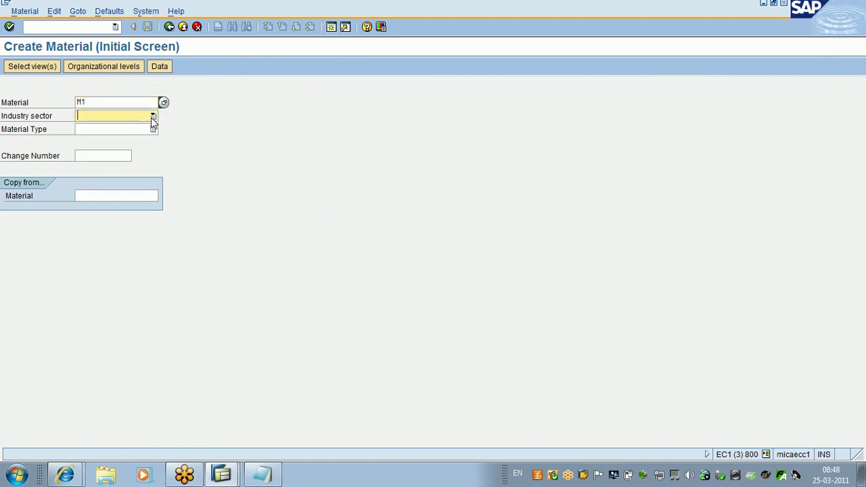
left_click(153, 116)
left_click(80, 147)
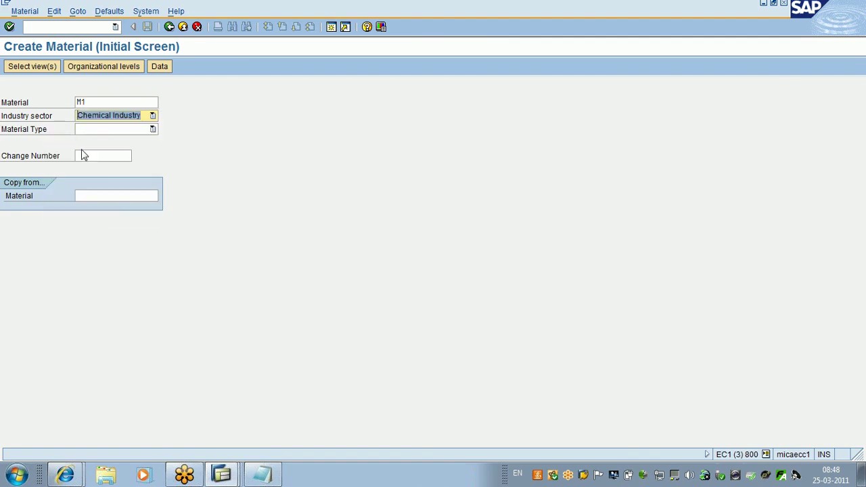
left_click(147, 129)
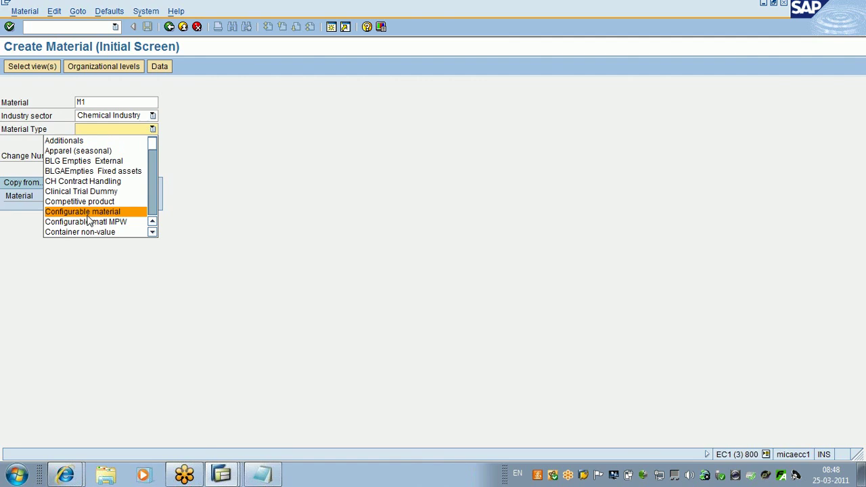
key("Down")
key("Down")
key("Down")
key("Down")
key("Down")
key("Return")
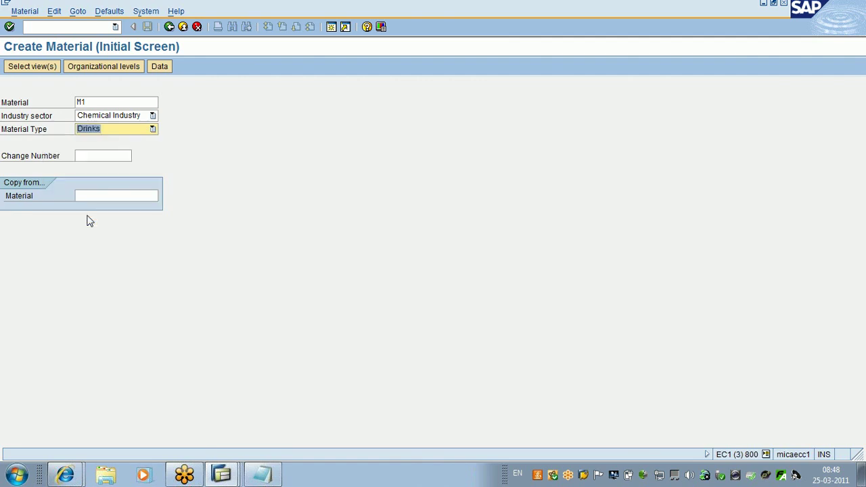
key("Return")
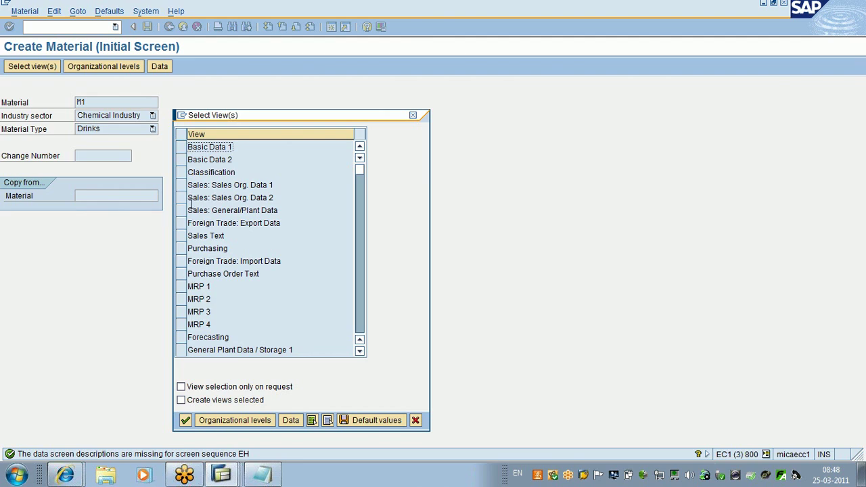
Step: Select the Basic Data 1 and 2 views, then return to the Function Builder window
left_click(181, 151)
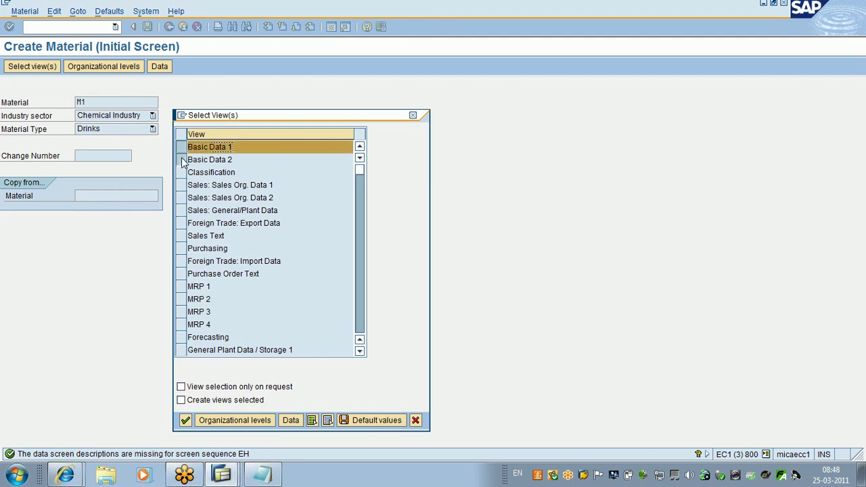
left_click(182, 160)
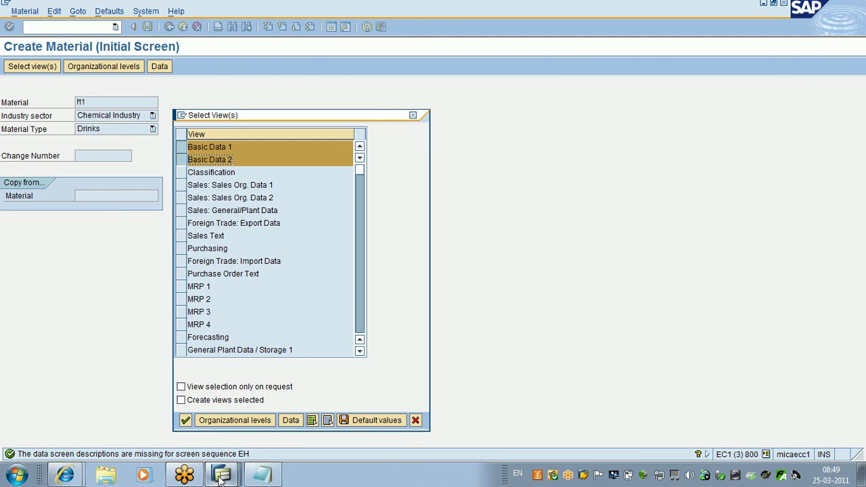
left_click(220, 476)
left_click(189, 381)
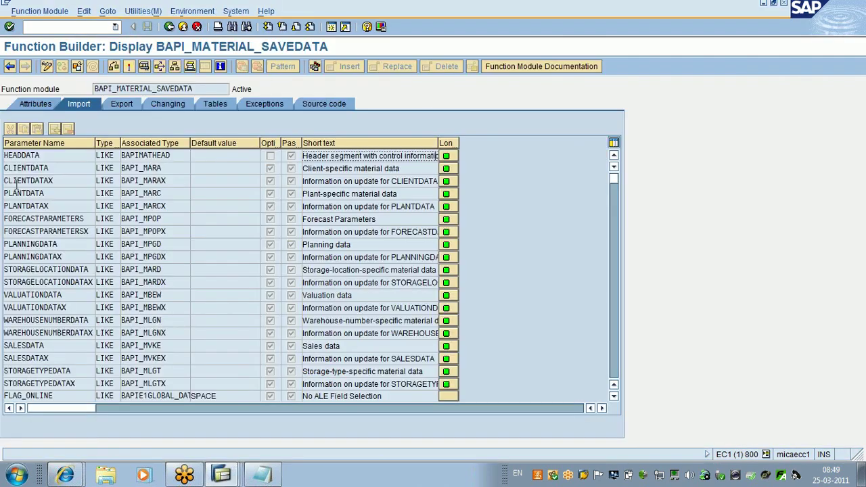
Step: Check CLIENTDATA's where-used list, then open its BAPI_MARA structure in the Dictionary
left_click(55, 169)
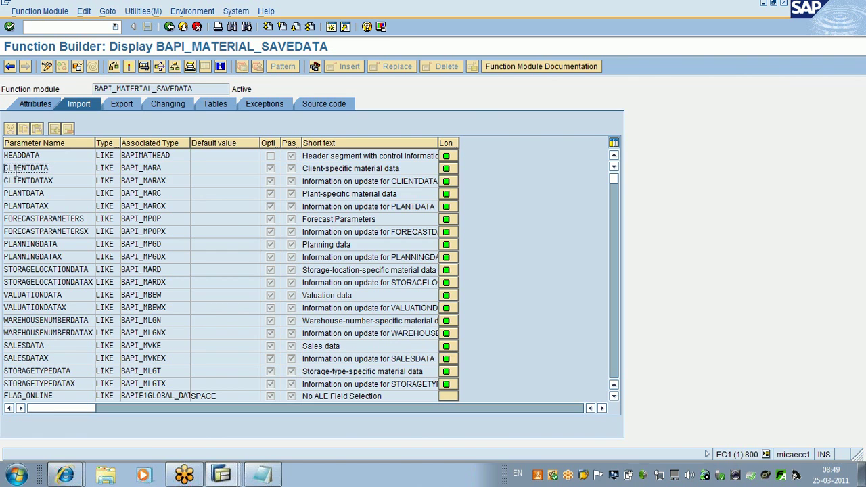
left_click(52, 181)
left_click_drag(49, 180, 5, 183)
left_click(5, 184)
left_click(49, 168)
double_click(50, 170)
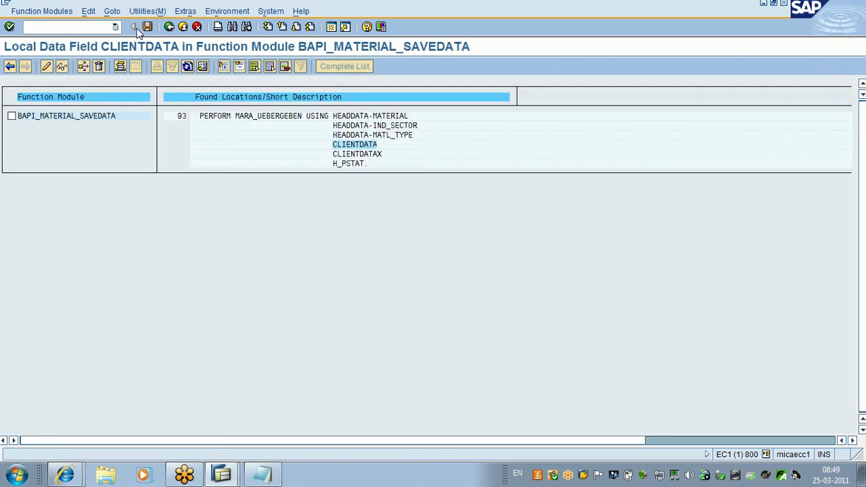
key("F3")
left_click(162, 169)
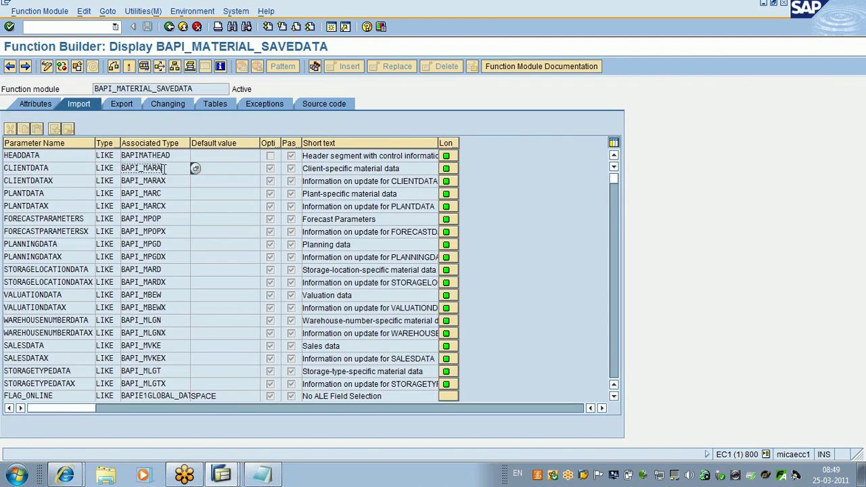
double_click(165, 171)
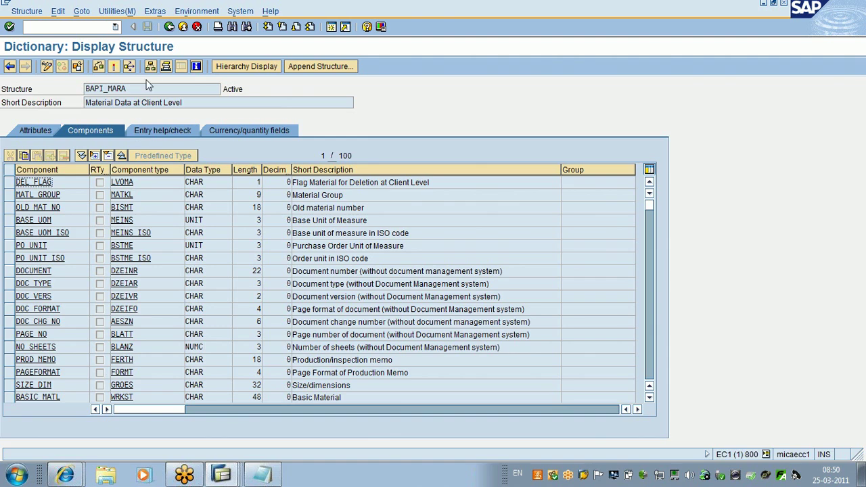
Step: View the BAPI_MARAX checkbox structure of CLIENTDATAX, then go back to the ZTEST_BAPI02 code
left_click(169, 27)
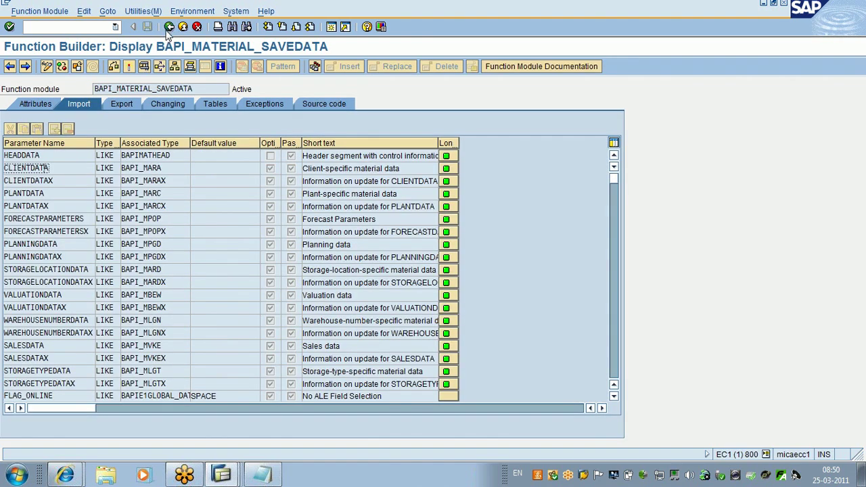
left_click(168, 186)
double_click(168, 186)
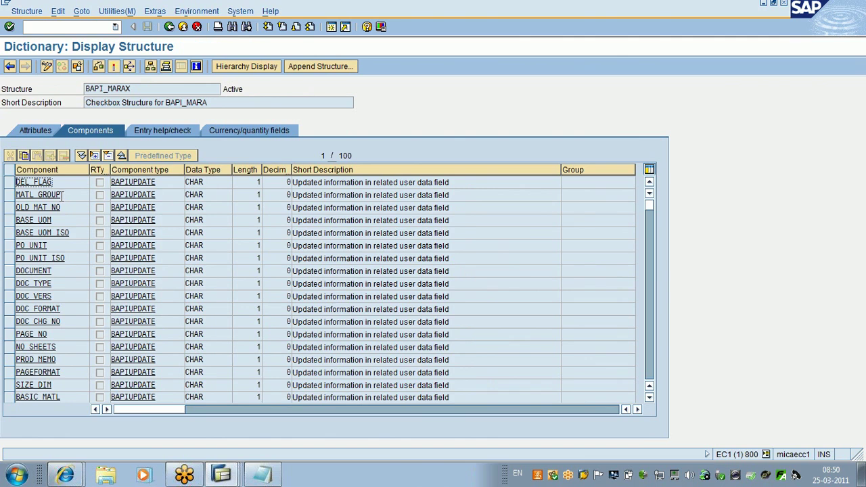
left_click(67, 208)
left_click(170, 28)
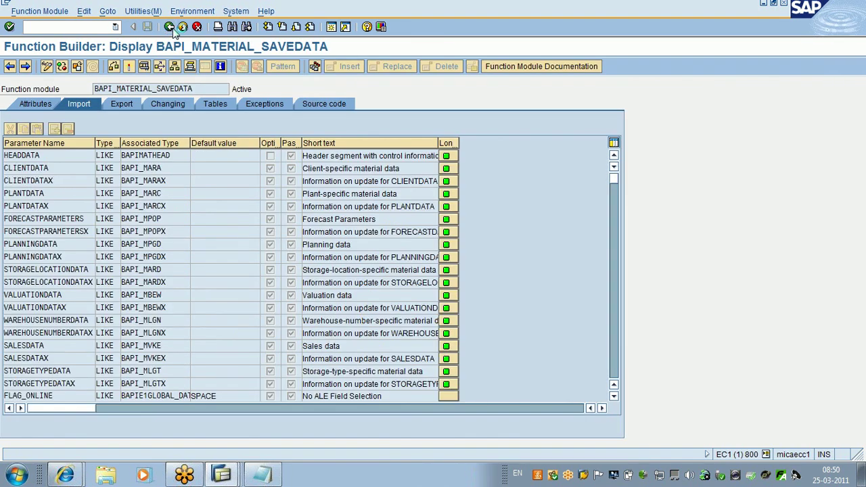
left_click(171, 28)
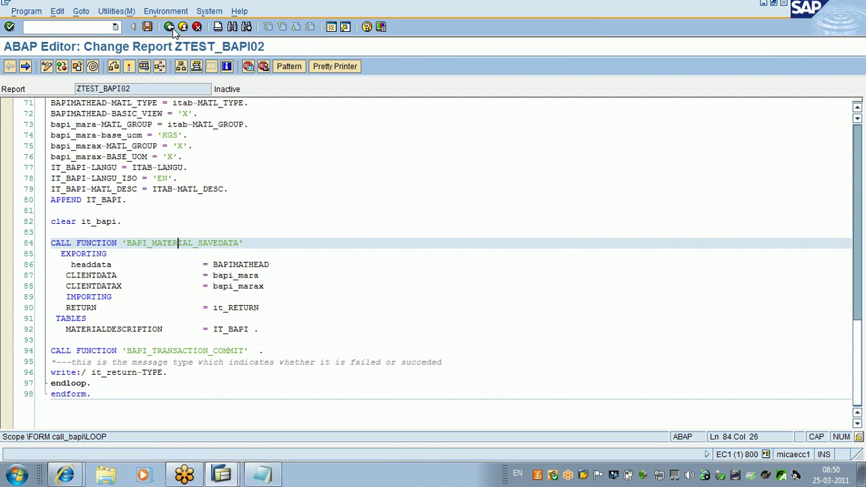
left_click_drag(117, 266, 71, 266)
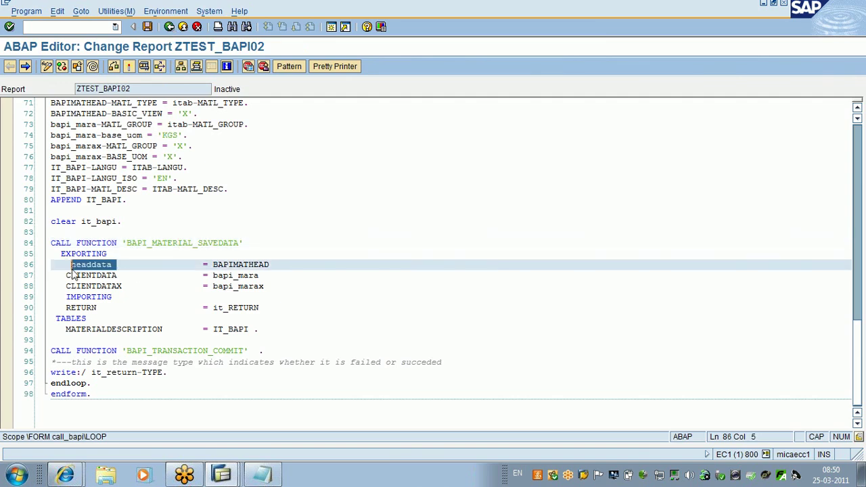
left_click_drag(270, 264, 213, 264)
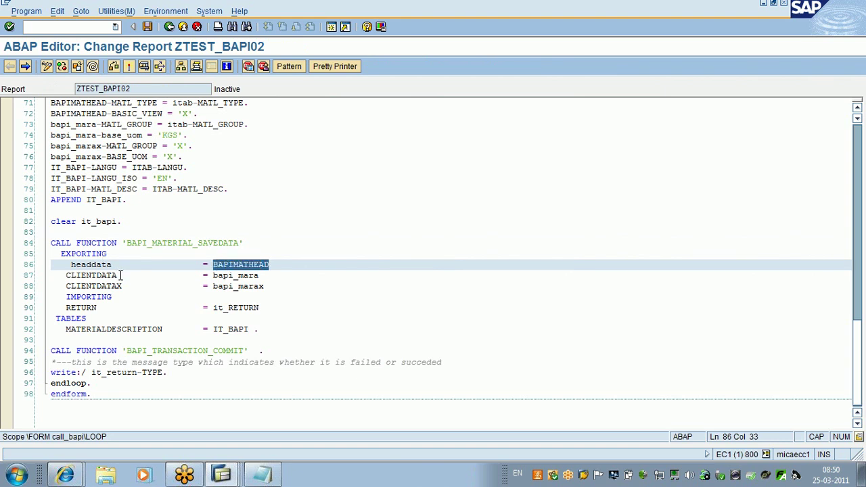
left_click_drag(120, 276, 66, 276)
left_click(260, 276)
left_click_drag(261, 275, 201, 292)
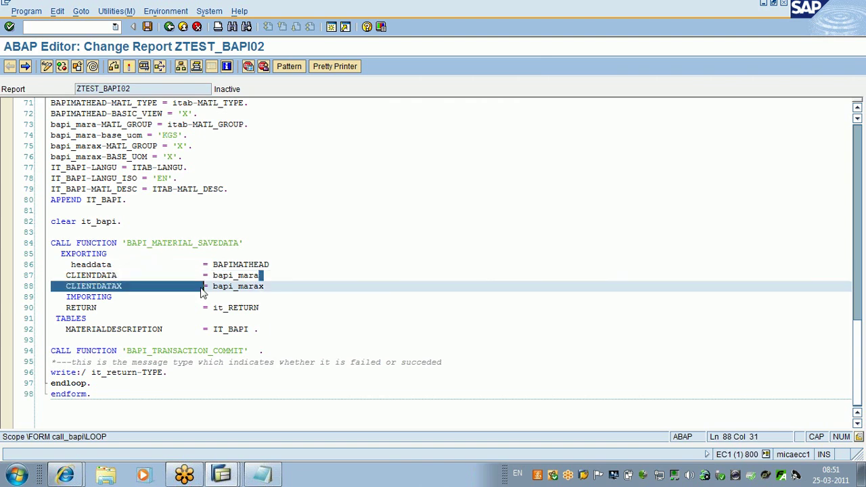
scroll(128, 298, "down", 6)
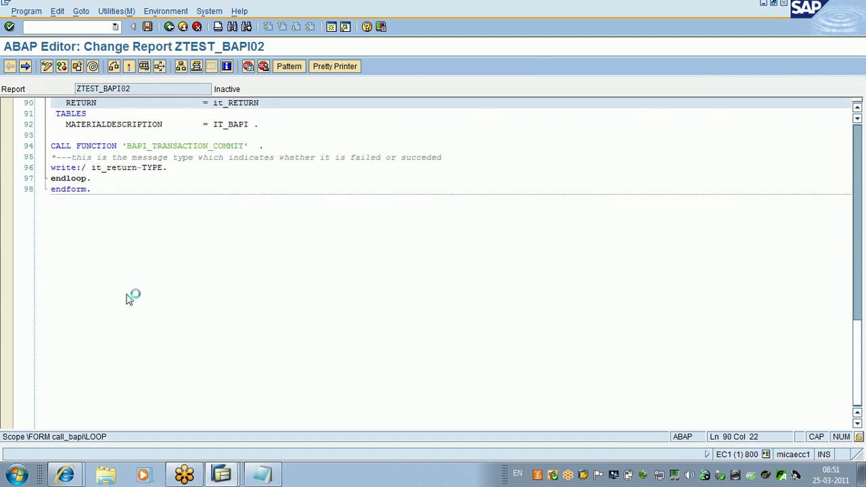
key("Up")
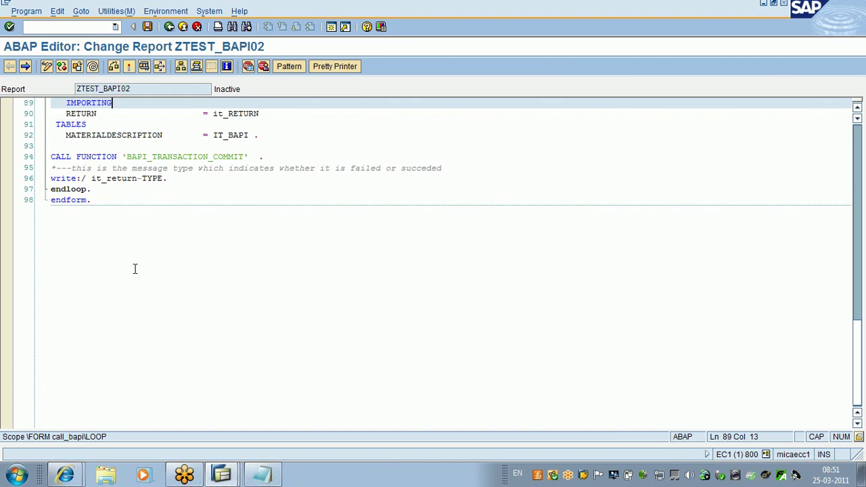
scroll(115, 277, "up", 5)
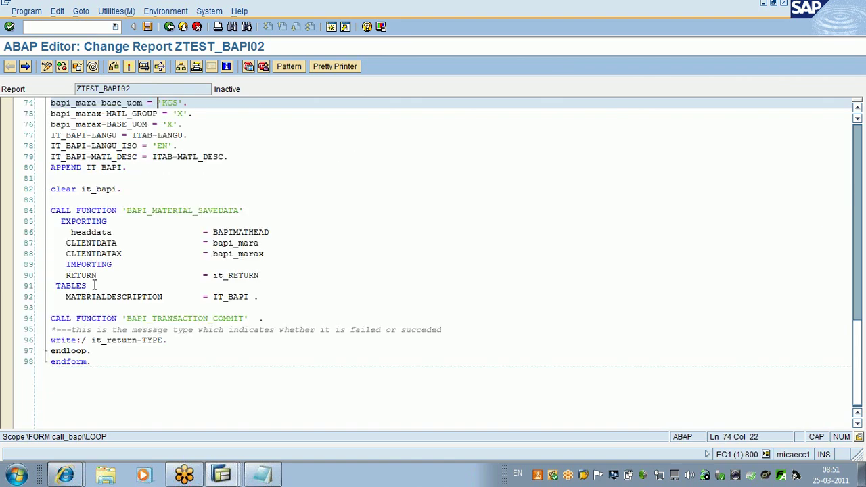
double_click(95, 254)
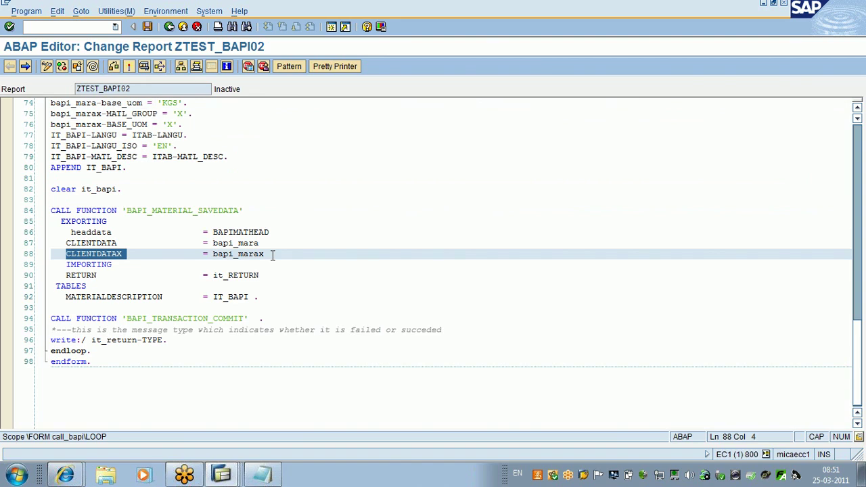
left_click_drag(273, 254, 214, 254)
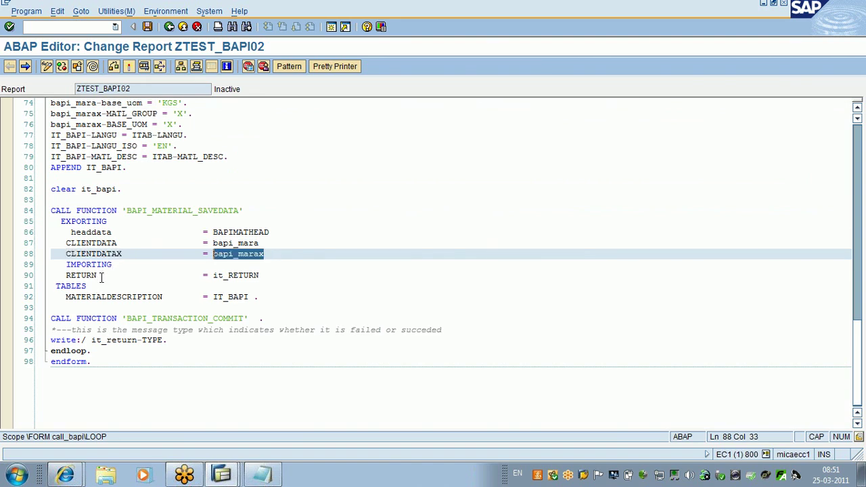
left_click(275, 276)
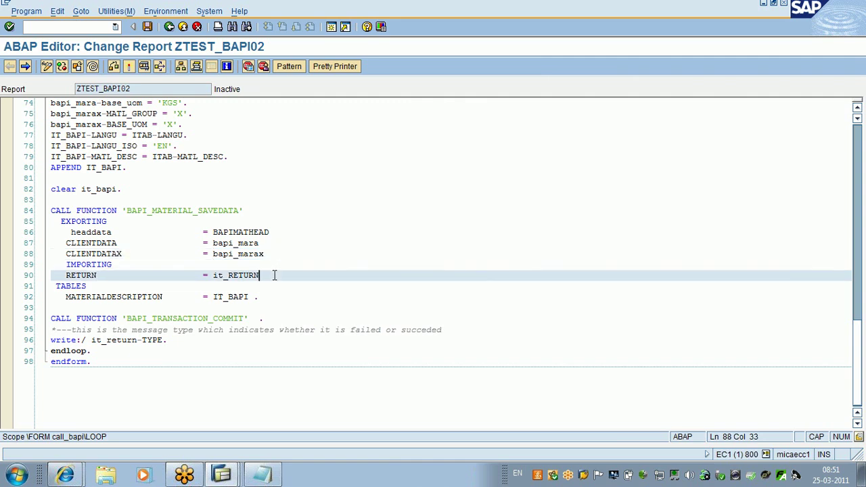
left_click_drag(275, 275, 213, 278)
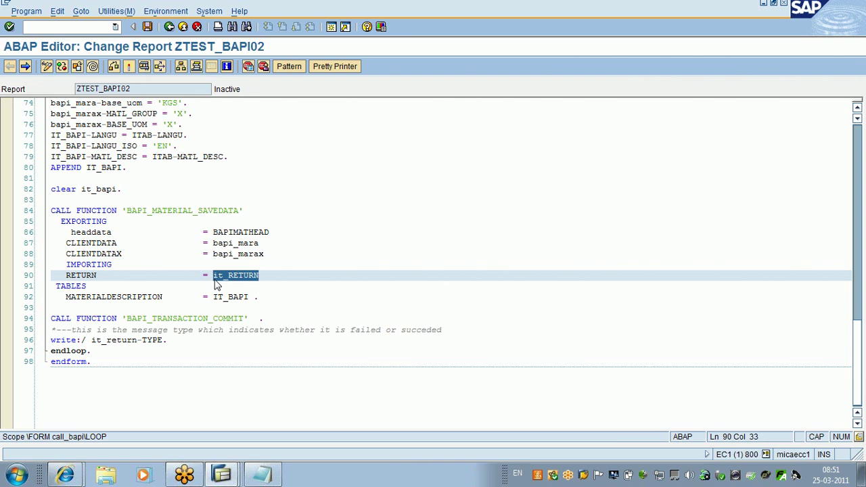
left_click_drag(98, 276, 67, 275)
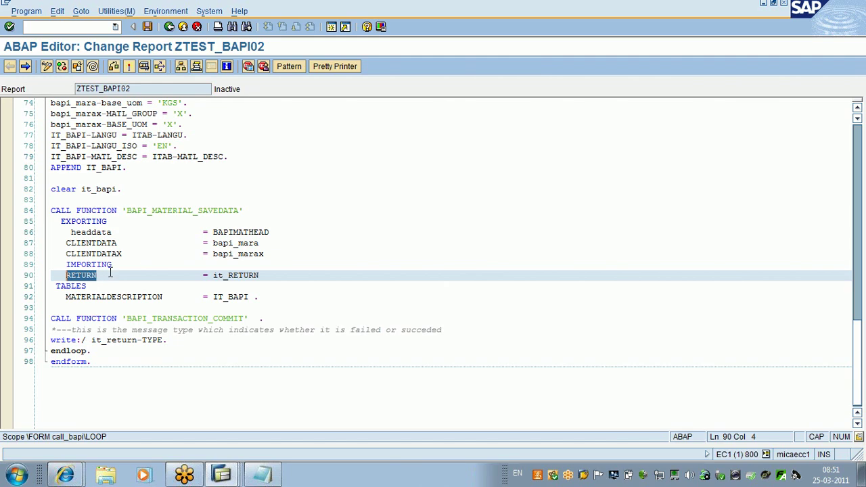
left_click(189, 210)
Step: Inspect the BAPIRET2 structure of the RETURN export parameter, then back out to the report
double_click(189, 210)
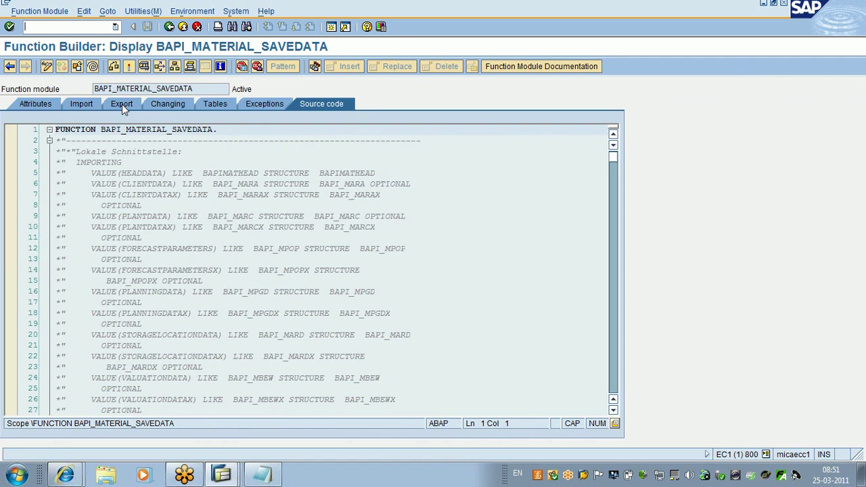
left_click(121, 104)
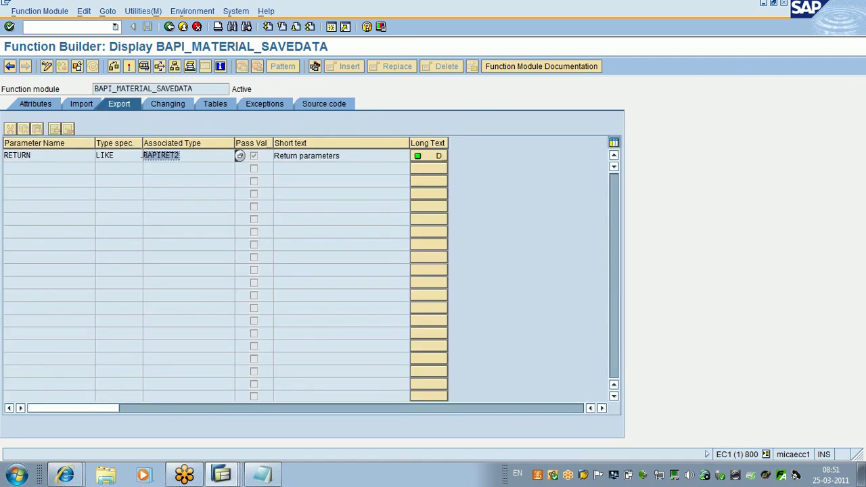
double_click(169, 162)
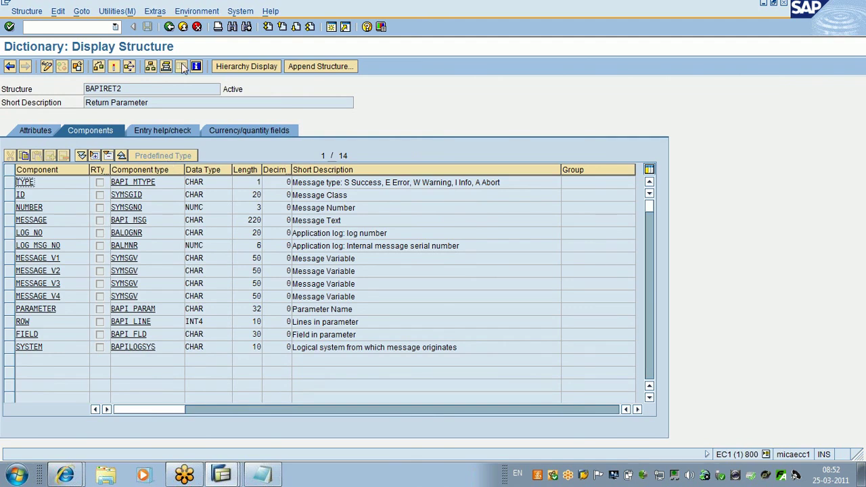
left_click(169, 27)
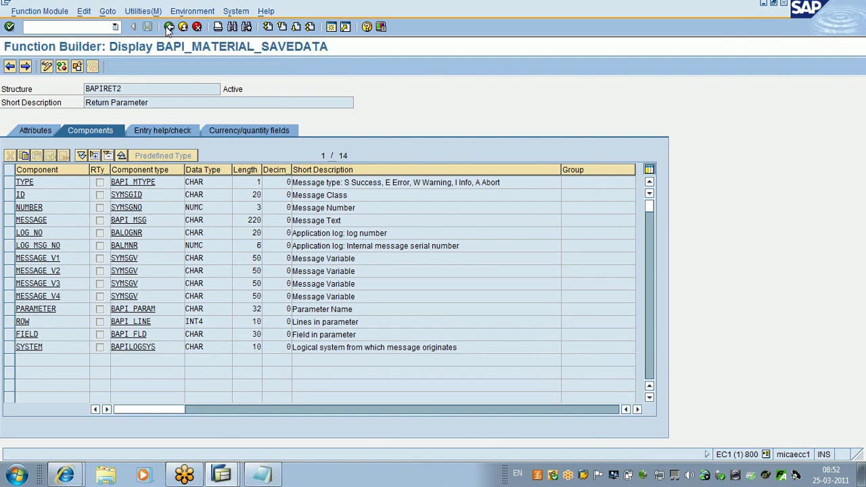
left_click(169, 28)
left_click(170, 27)
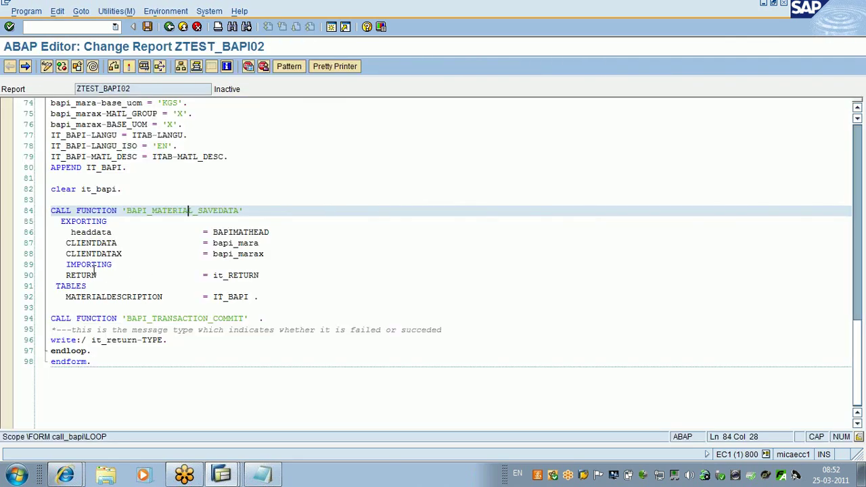
left_click_drag(260, 277, 212, 277)
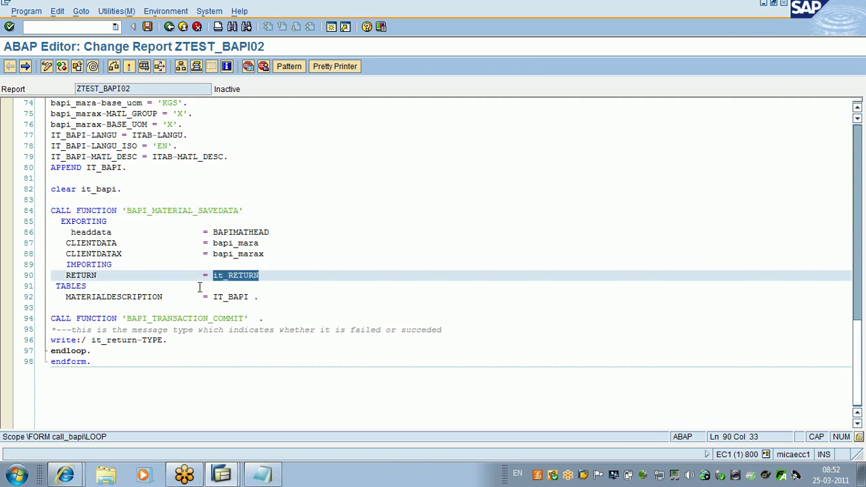
left_click(165, 298)
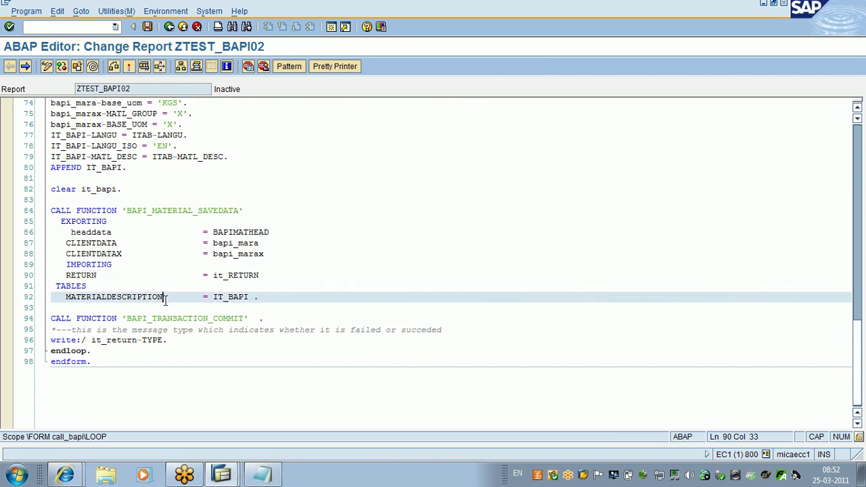
left_click_drag(165, 300, 60, 308)
left_click(270, 305)
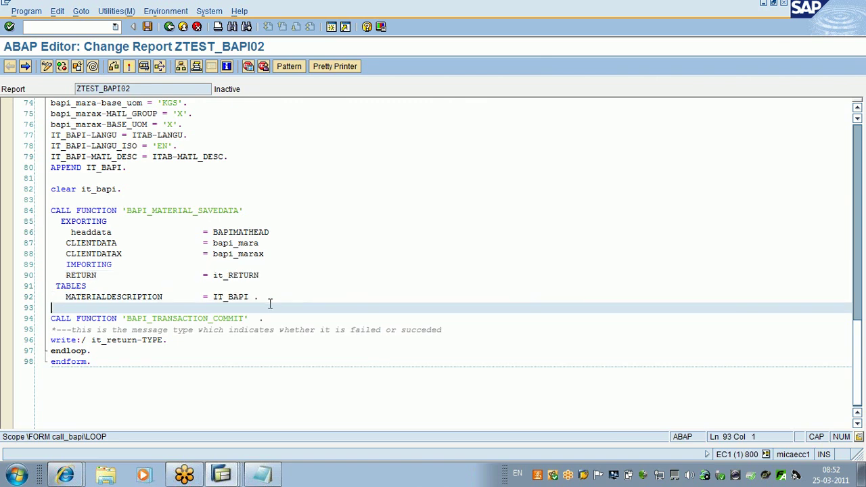
left_click(259, 298)
left_click_drag(259, 298, 214, 300)
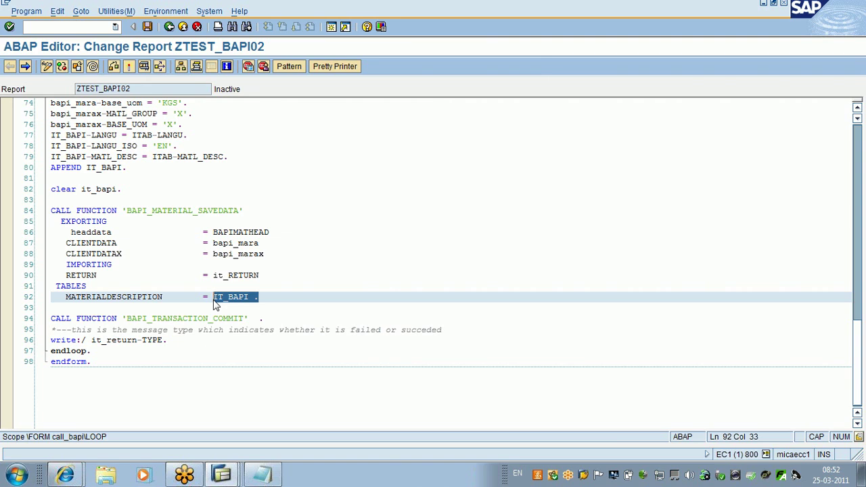
left_click(359, 287)
left_click_drag(260, 298, 41, 221)
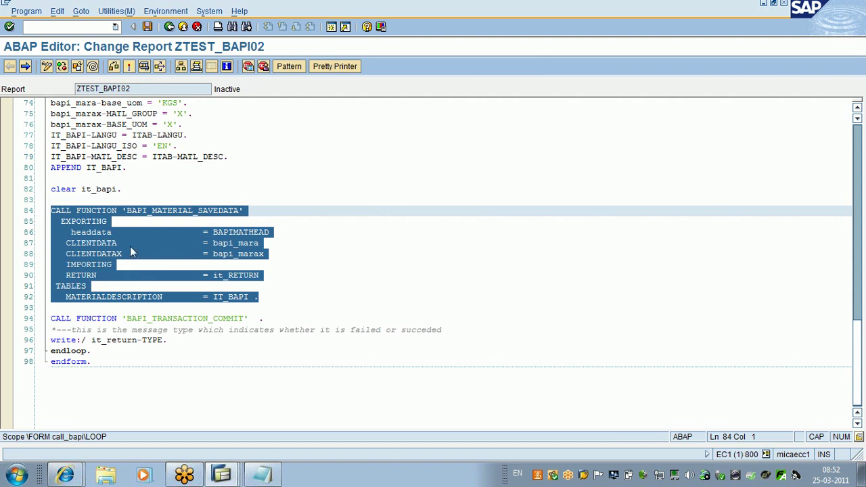
left_click(116, 234)
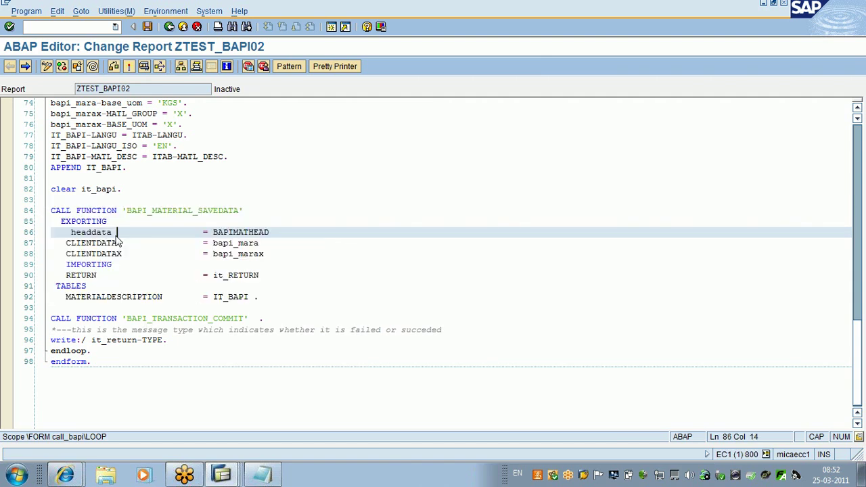
left_click_drag(269, 232, 212, 237)
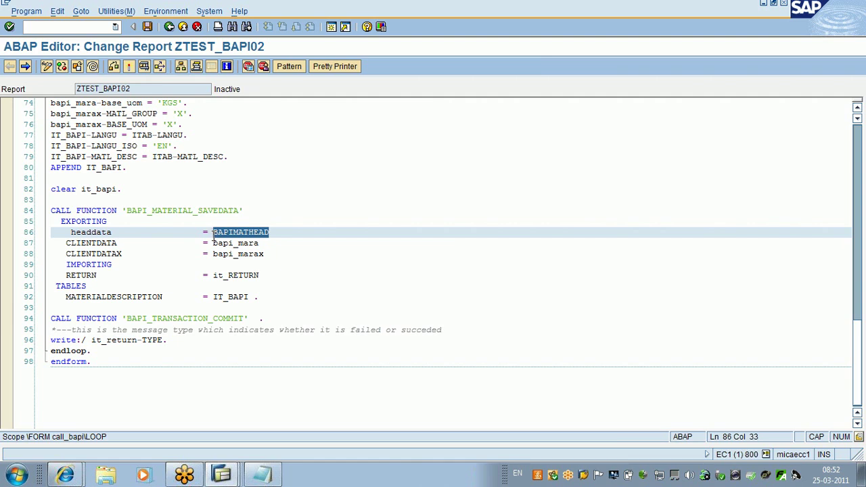
left_click(269, 244)
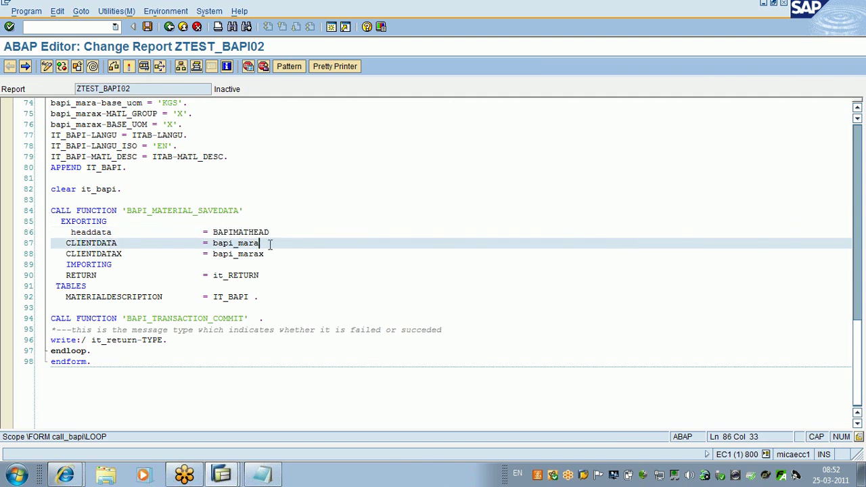
left_click_drag(269, 245, 213, 244)
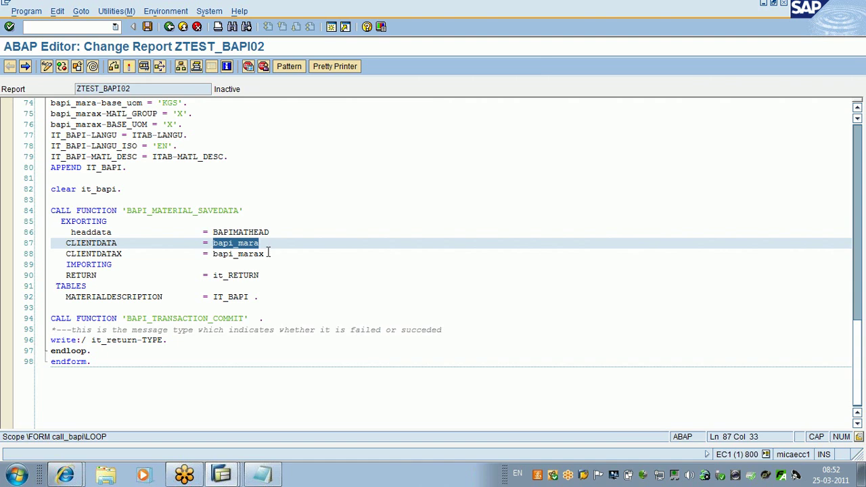
left_click(268, 253)
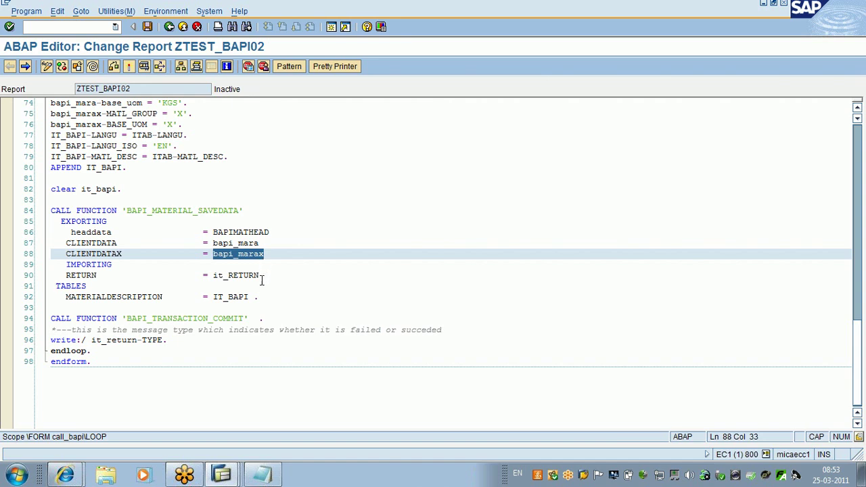
left_click_drag(261, 276, 213, 275)
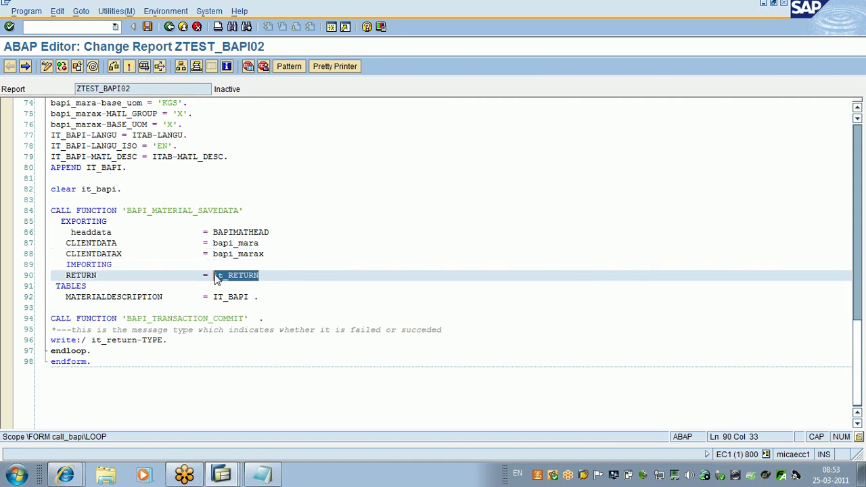
left_click_drag(258, 297, 216, 301)
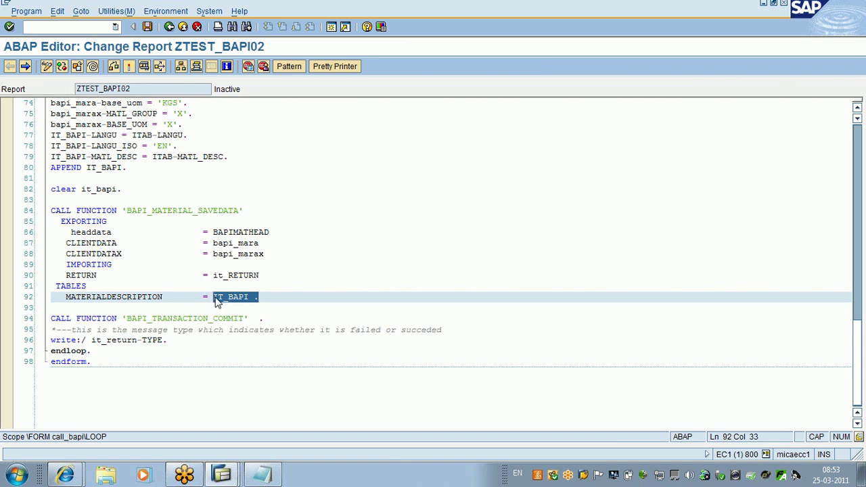
left_click(238, 232)
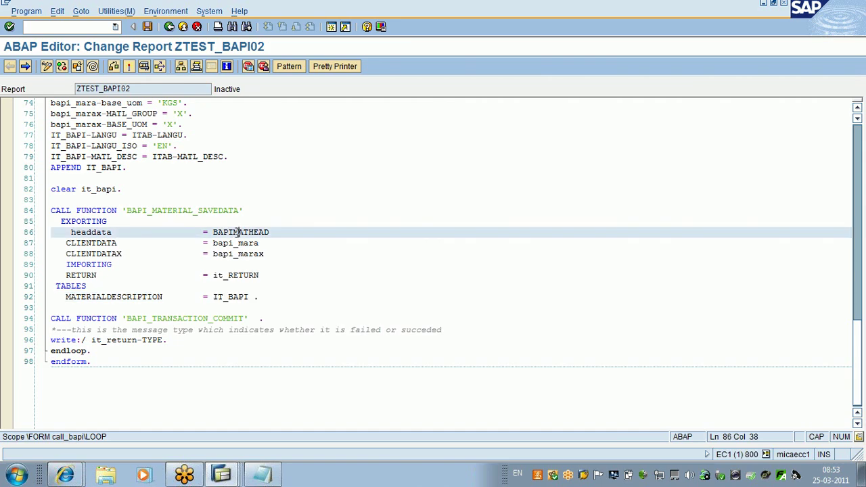
double_click(238, 232)
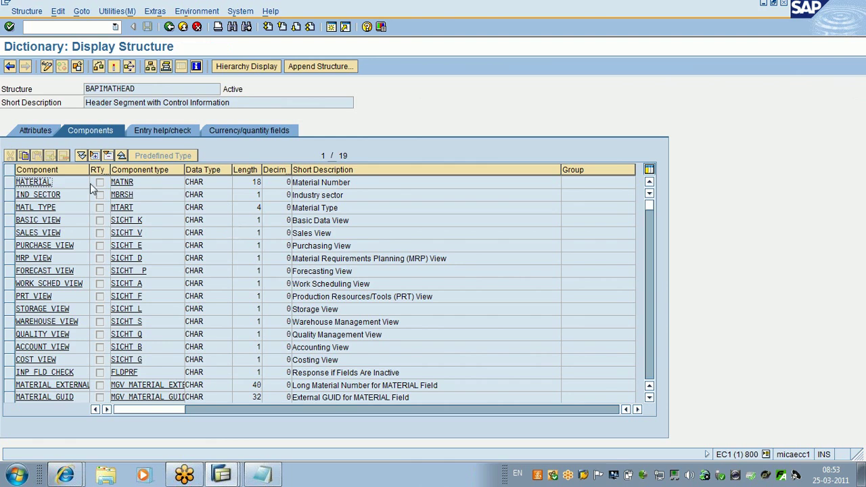
left_click(170, 27)
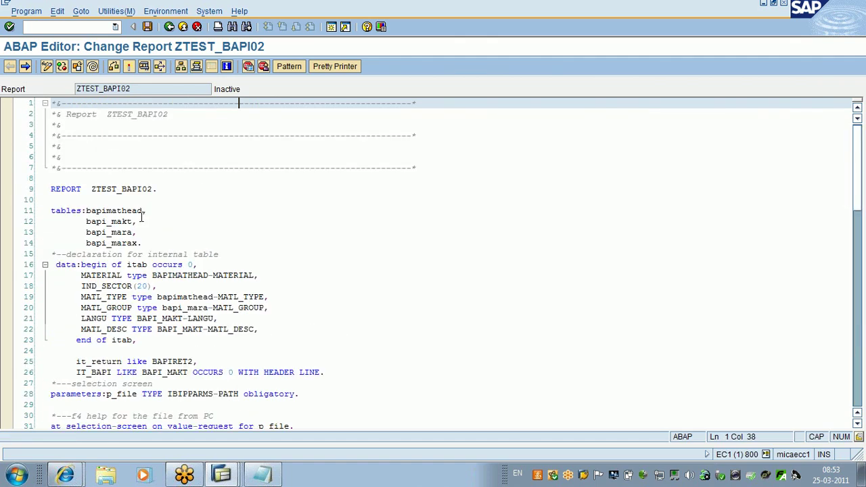
Step: Step down through the report from the declarations into the call_bapi routine
left_click_drag(142, 214, 86, 218)
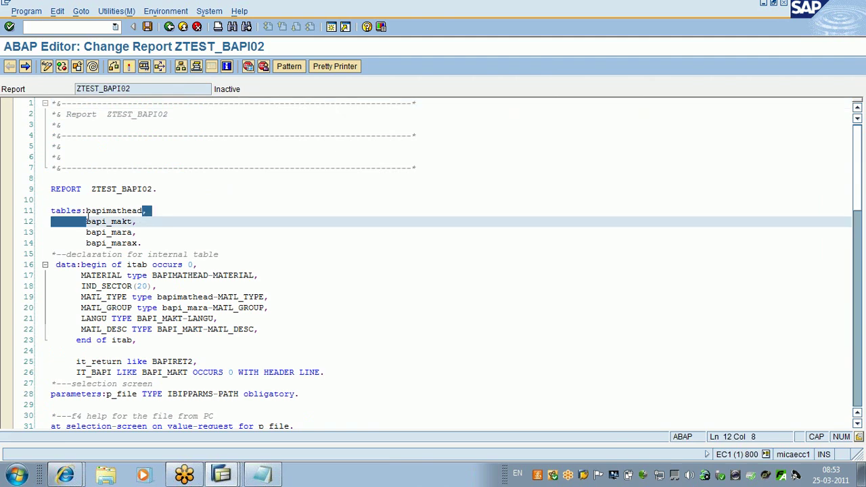
left_click(87, 218)
key("Down")
key("Down")
key("Down")
key("Down")
key("Down")
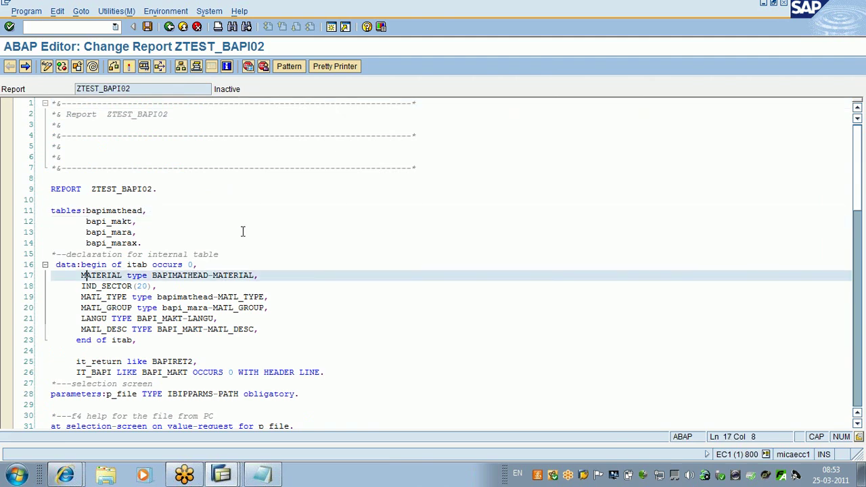
key("Down")
key("Down")
key("Down")
key("Down")
key("Down")
key("Down")
key("Down")
key("Down")
key("Down")
key("Down")
key("Down")
key("Down")
key("Down")
key("Down")
key("Down")
key("Down")
key("Down")
key("Down")
key("Down")
key("Down")
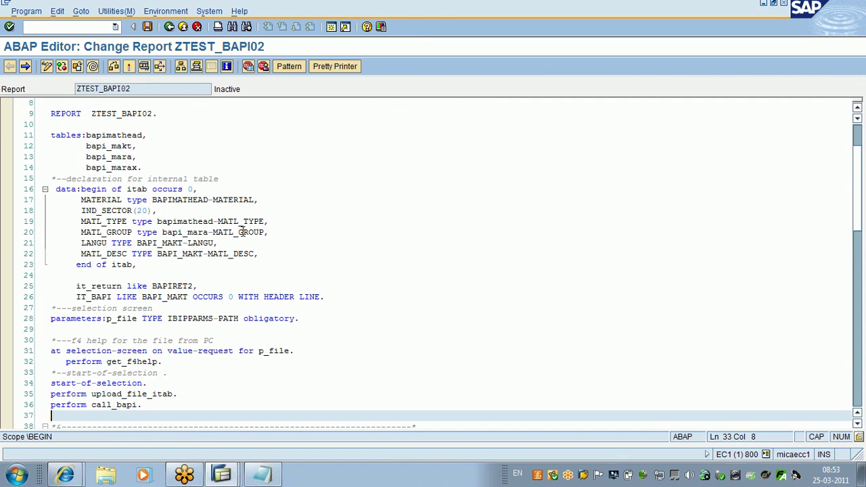
key("Down")
key("Down")
key("Down")
key("Down")
key("Down")
key("Down")
key("Down")
key("Down")
key("Down")
key("Down")
key("Down")
key("Down")
key("Down")
key("Down")
key("Down")
key("Down")
key("Down")
key("Down")
key("Down")
key("Down")
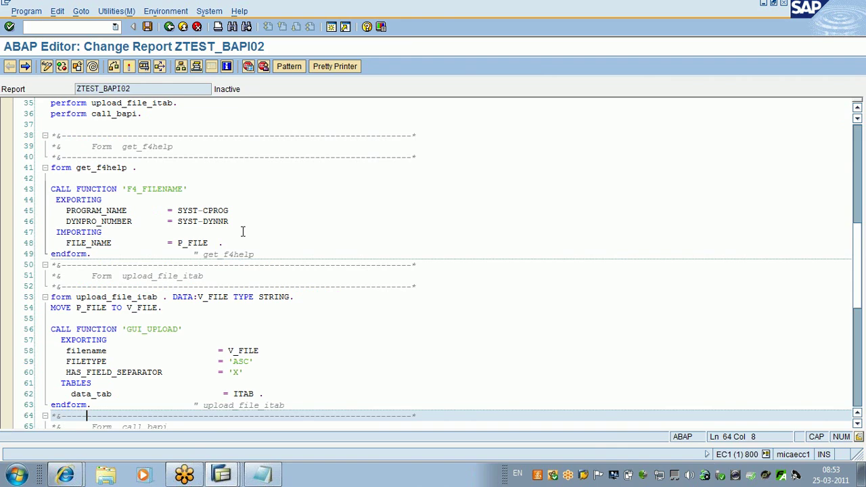
key("Down")
key("Down")
key("Down")
key("Down")
key("Down")
key("Down")
key("Down")
key("Down")
key("Down")
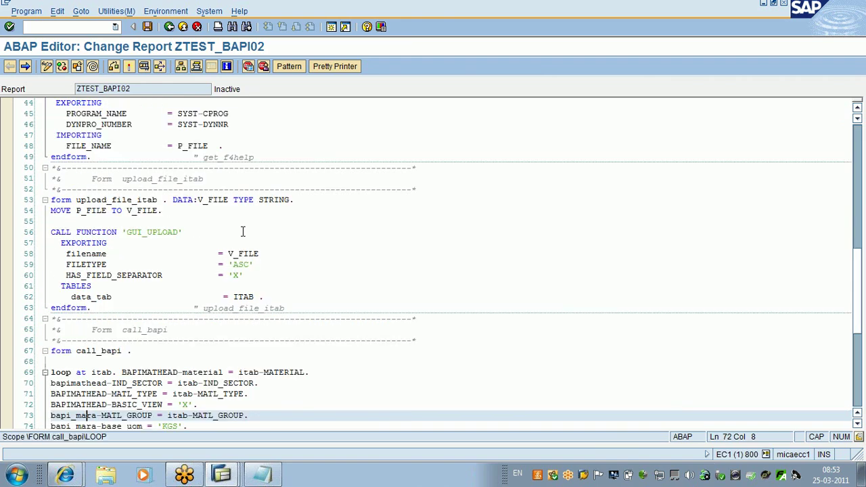
key("Down")
key("Down")
key("Down")
key("Down")
key("Down")
key("Down")
key("Down")
key("Down")
key("Down")
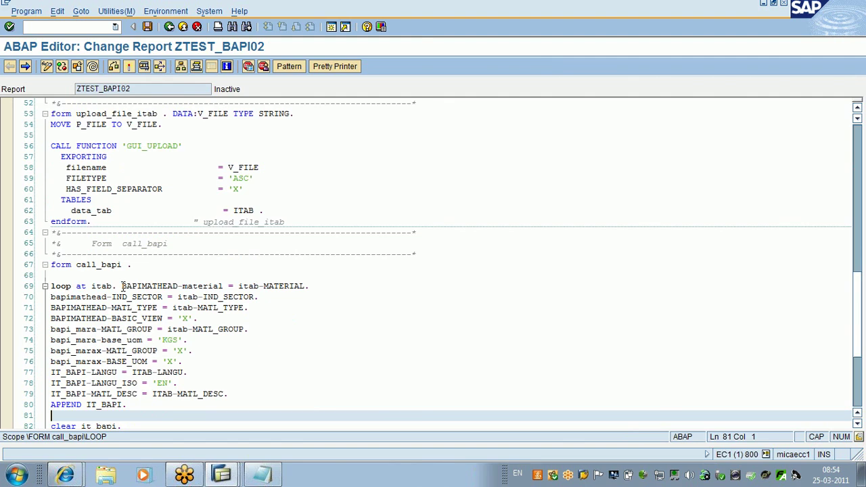
Step: Put the BAPIMATHEAD-material assignment on its own line after 'loop at itab.' and reformat the code
left_click(122, 286)
key("Return")
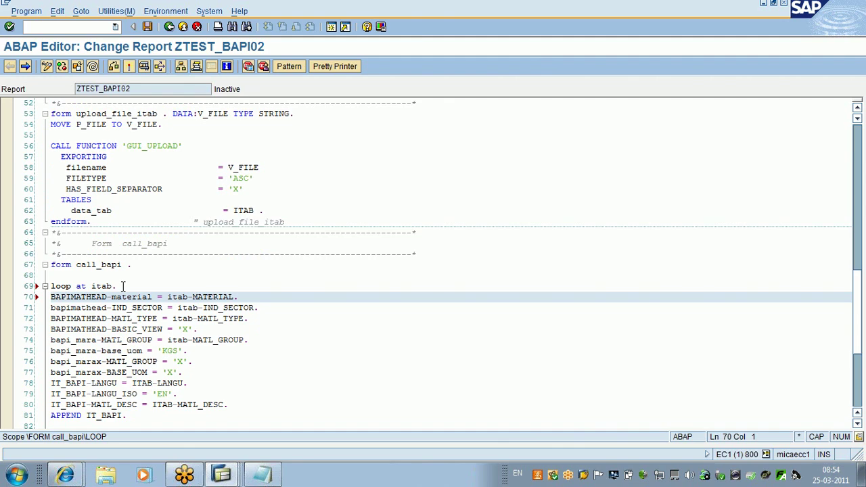
key("Up")
key("Up")
key("Up")
key("Up")
key("Up")
key("Up")
key("Up")
key("Up")
key("Up")
key("Up")
key("Up")
key("Up")
key("Up")
key("Up")
key("Up")
key("Up")
key("Up")
key("Up")
key("Up")
key("Up")
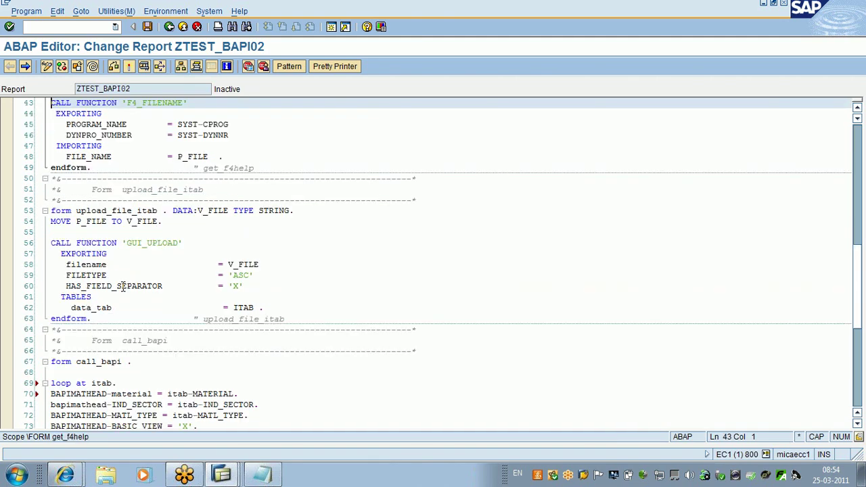
key("ctrl+Home")
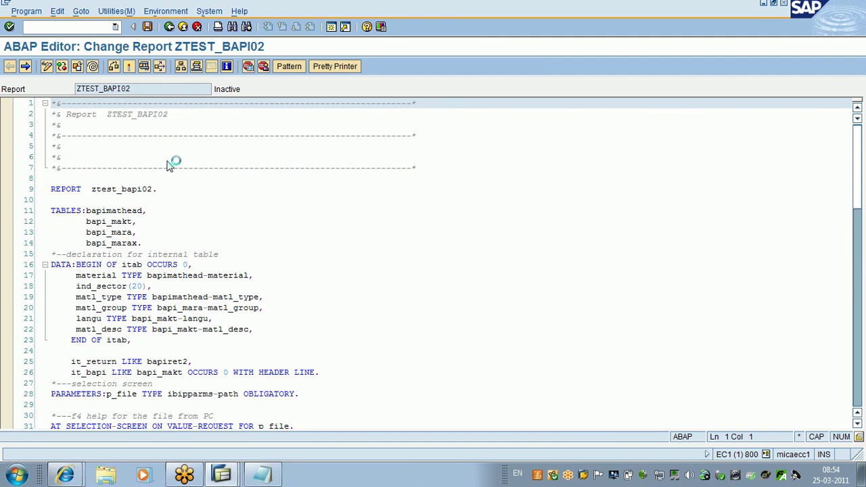
Step: Jump from PERFORM upload_file_itab to its FORM and select the GUI_UPLOAD call line
scroll(169, 166, "down", 9)
left_click(41, 192)
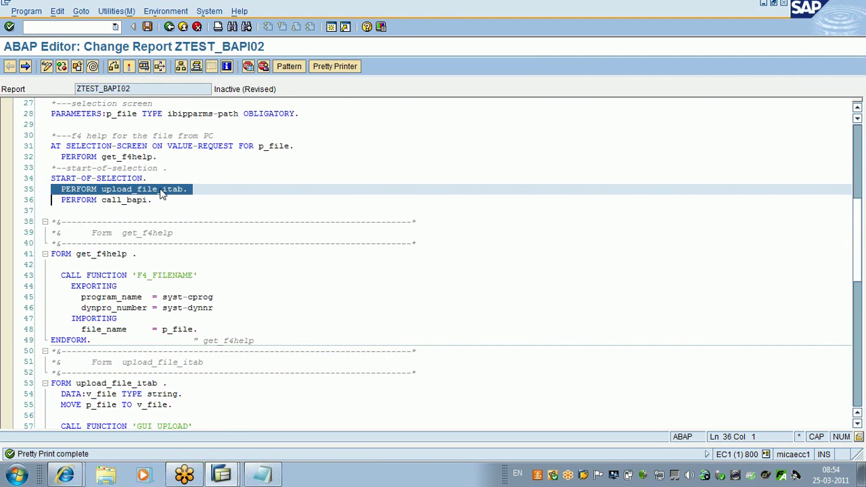
left_click(163, 194)
left_click(163, 192)
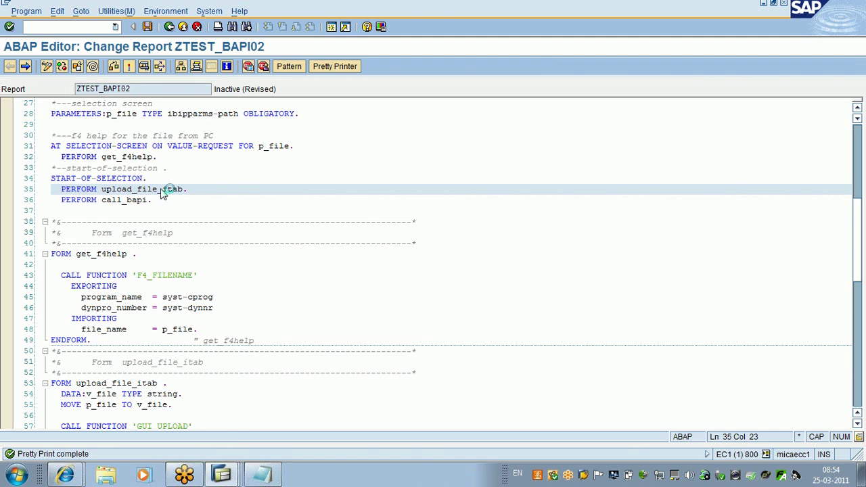
double_click(162, 192)
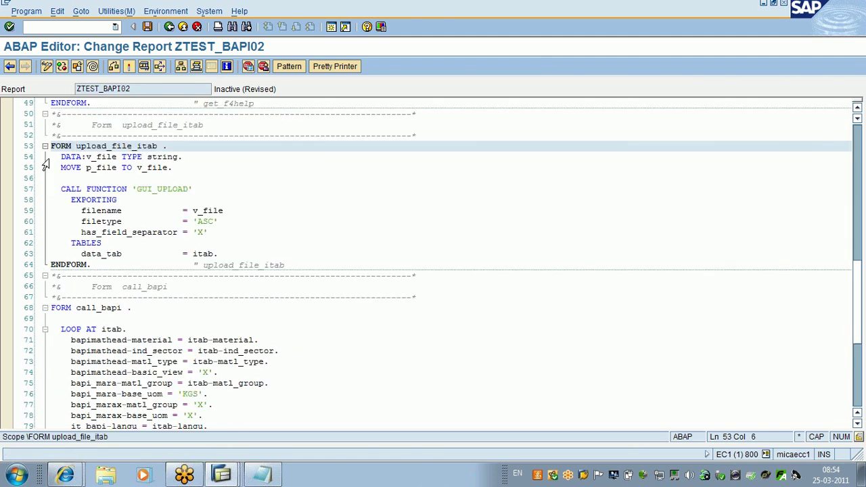
left_click(43, 190)
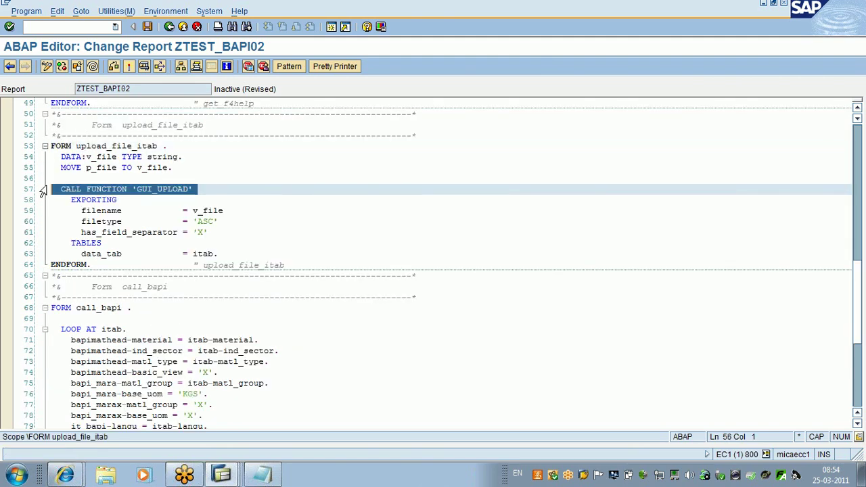
left_click_drag(42, 190, 42, 211)
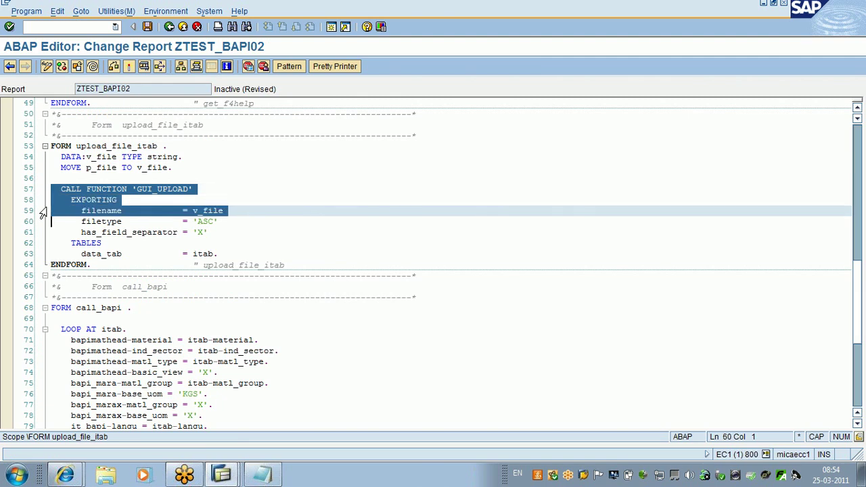
left_click(207, 232)
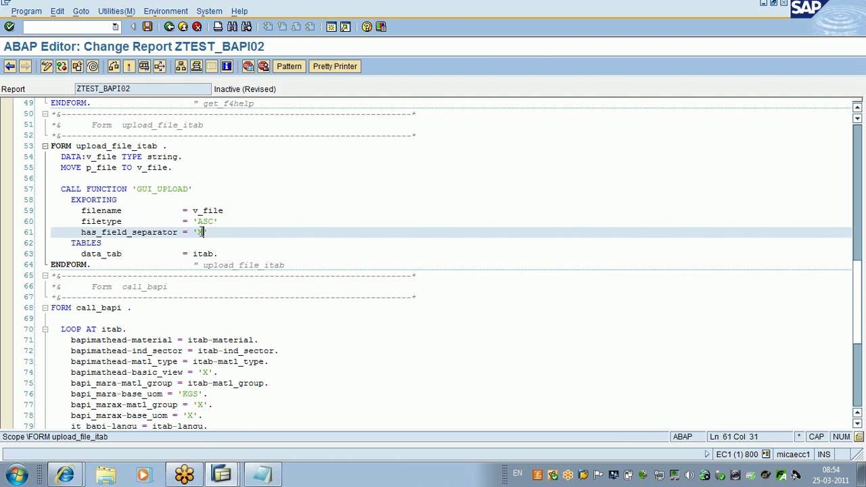
left_click_drag(207, 233, 193, 232)
left_click(223, 254)
left_click_drag(223, 254, 194, 255)
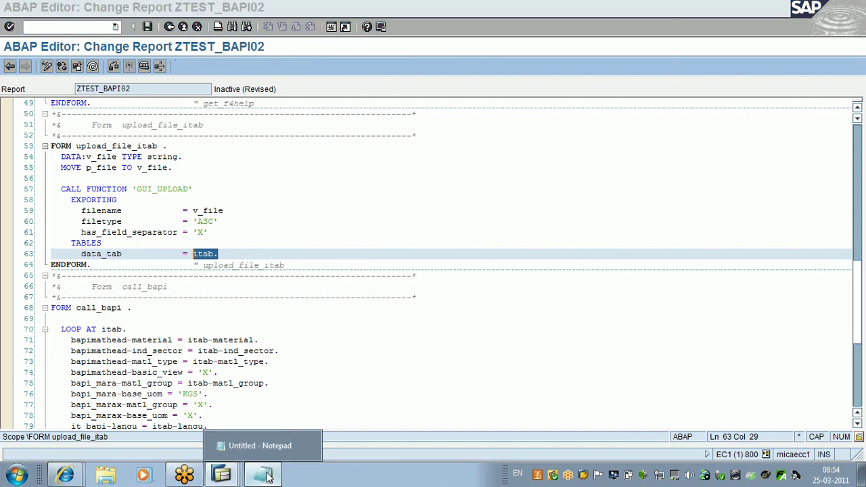
Step: Review the Notepad material file, then return to the Create Material window
left_click(268, 476)
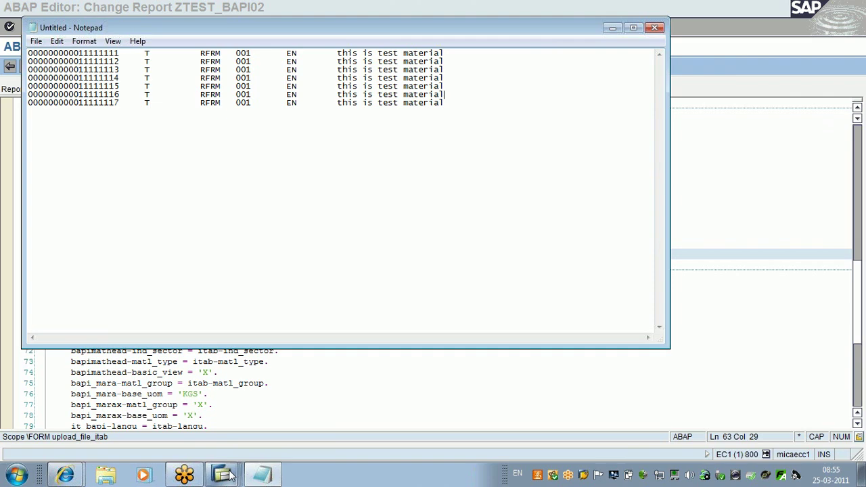
left_click(230, 475)
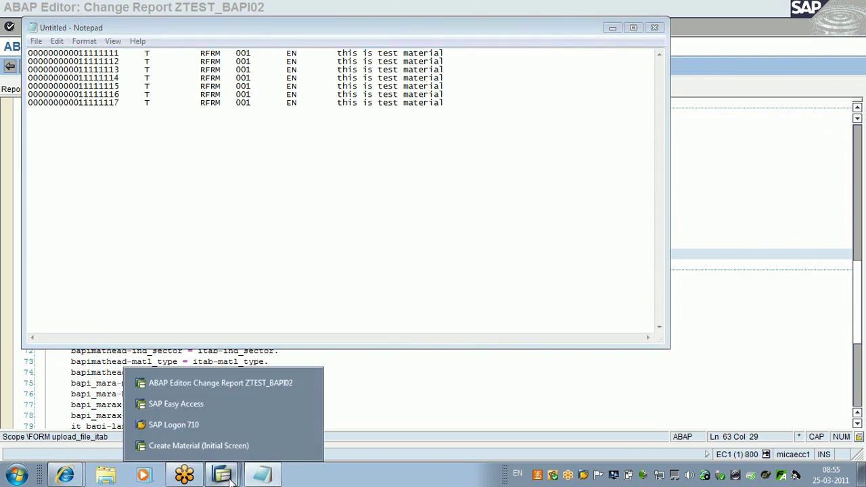
left_click(216, 448)
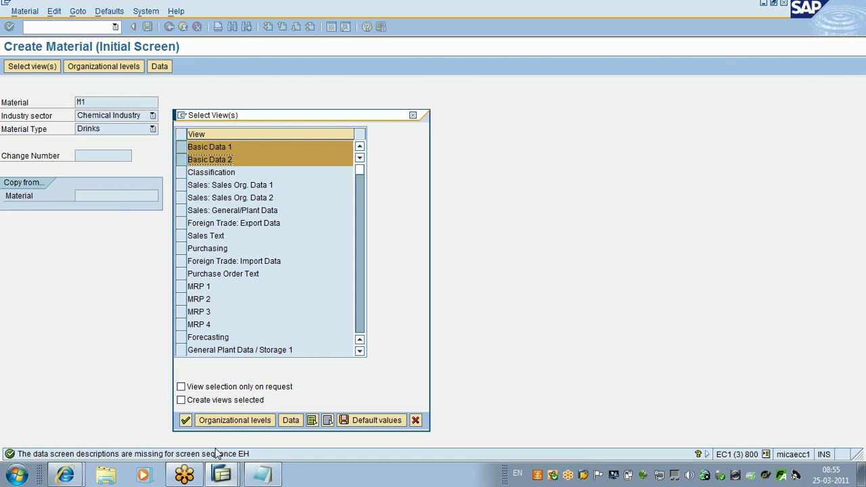
Step: Keep only Basic Data 1 selected and launch Excel Starter 2010 by searching 'EXC'
left_click(181, 159)
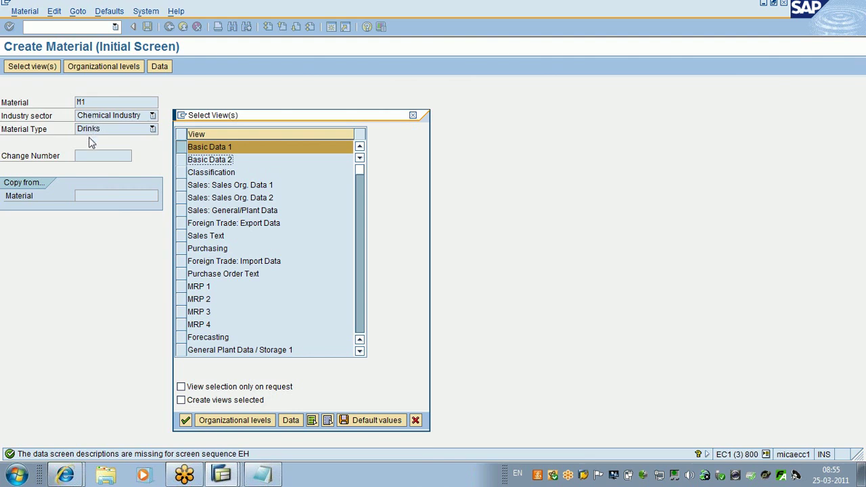
left_click(12, 479)
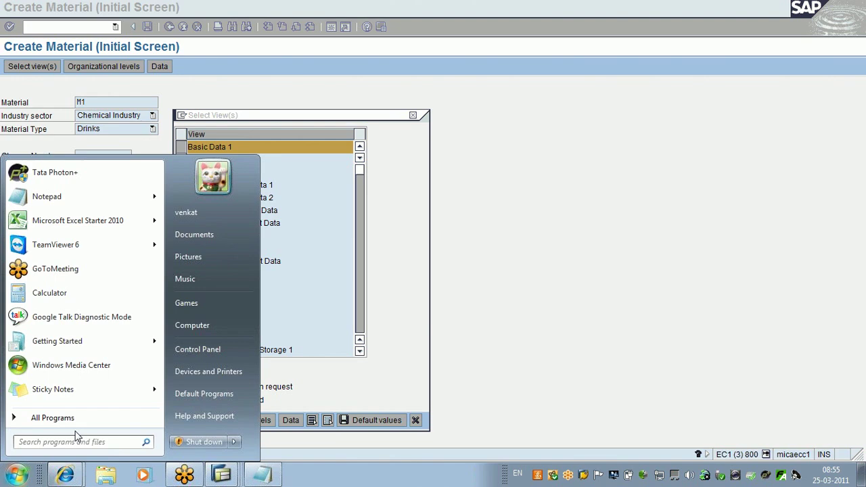
type("EXC")
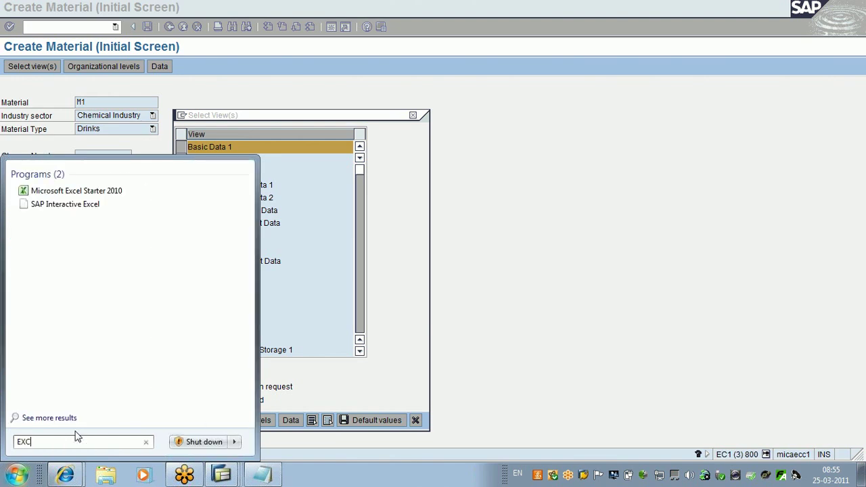
key("Return")
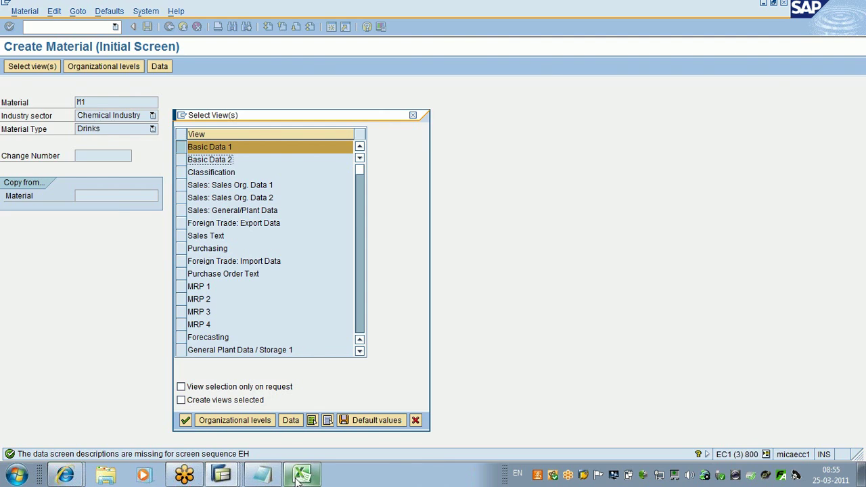
Step: Return to the Create Material window and open its system menu
left_click(233, 476)
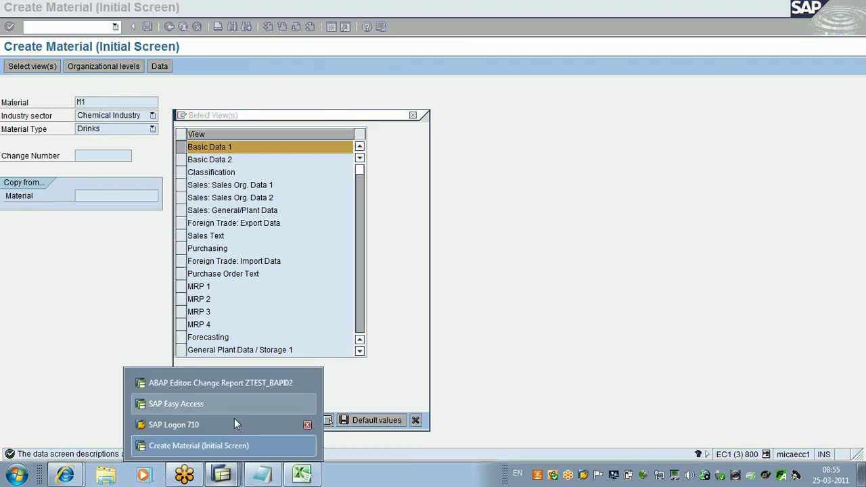
left_click(72, 231)
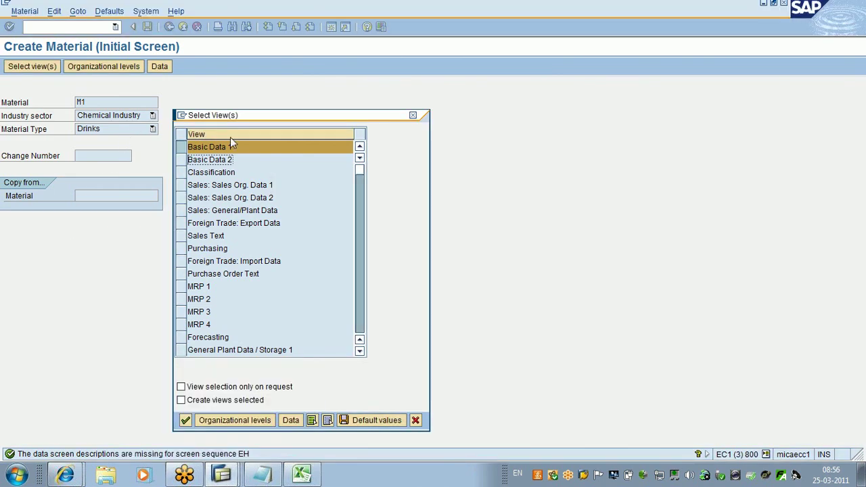
left_click(184, 117)
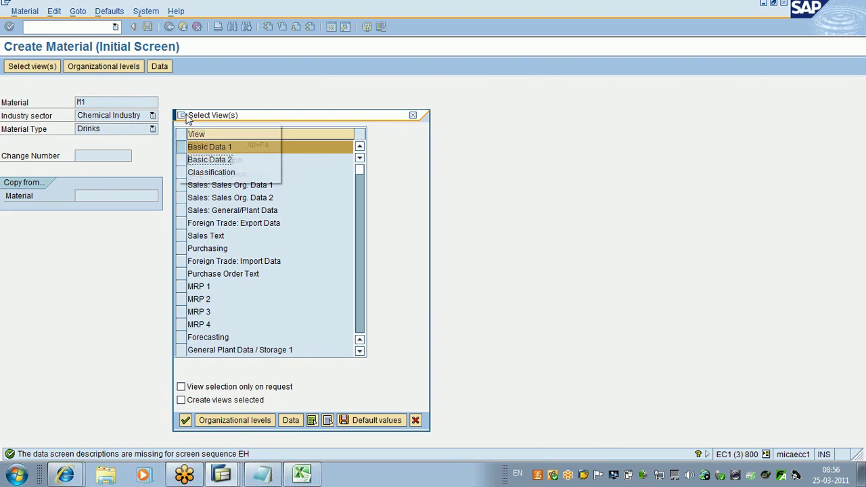
Step: In a new session, display table MARA in SE11, then open its Data Browser
left_click(207, 159)
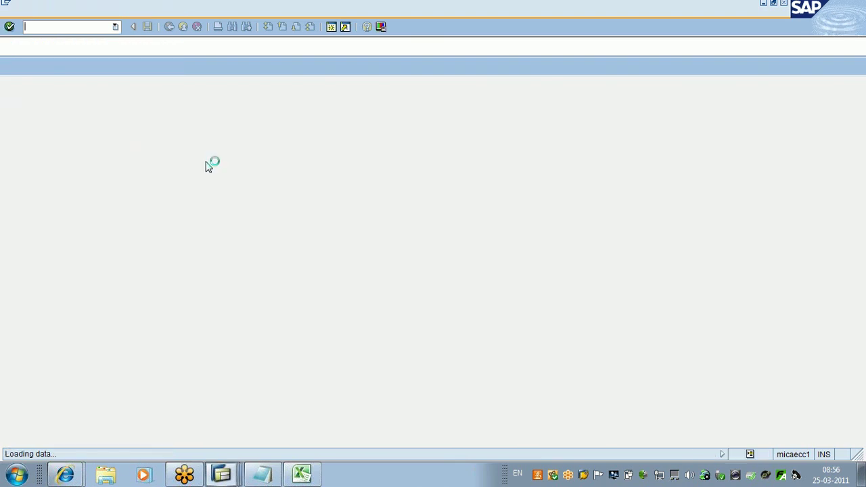
type("SE")
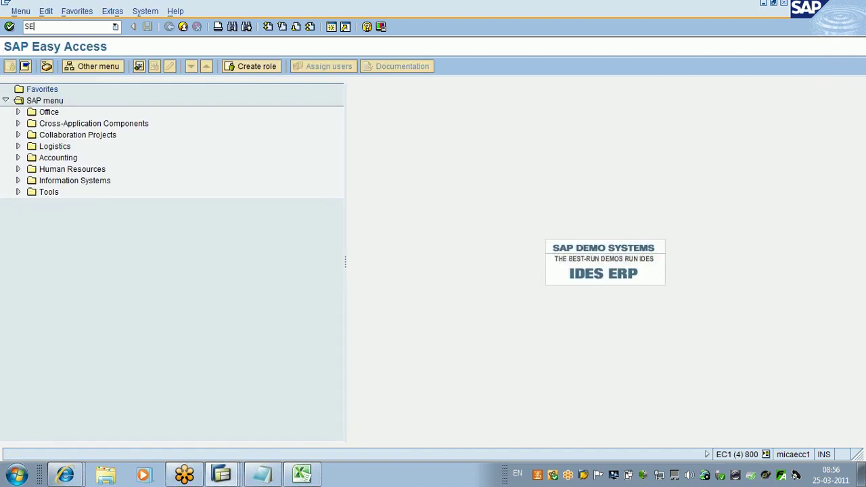
type("11")
key("Return")
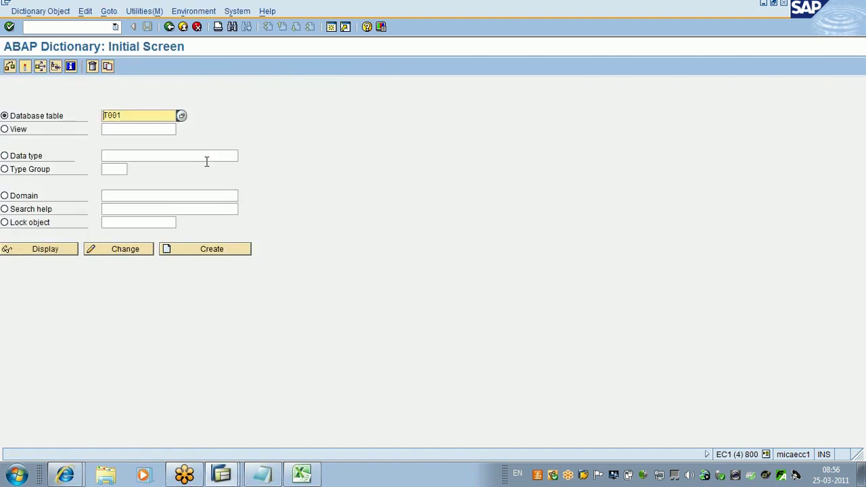
key("Delete")
key("Delete")
key("Delete")
key("Delete")
type("MAR")
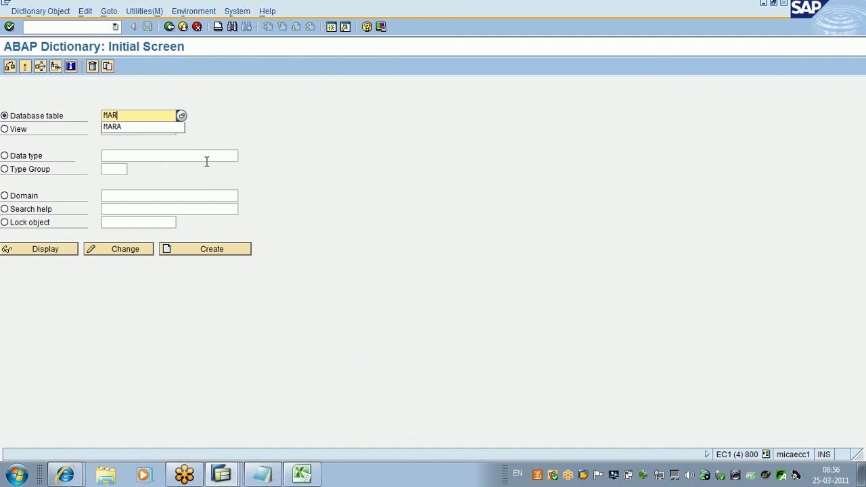
type("A")
left_click(64, 255)
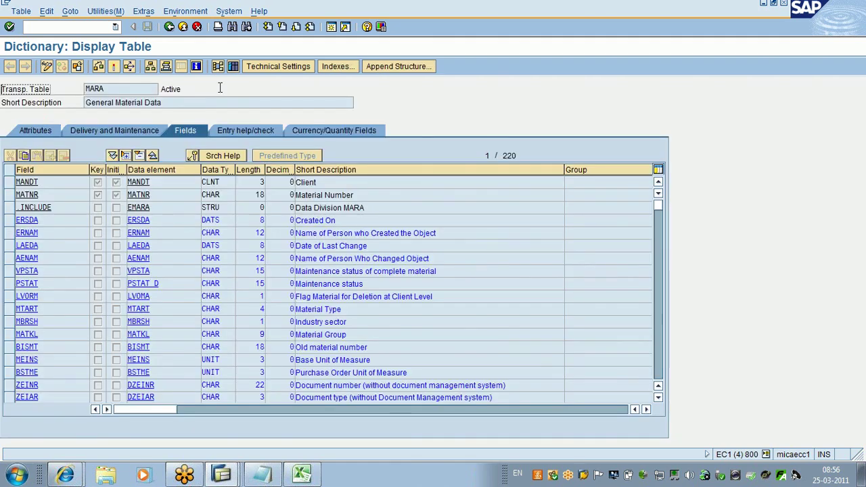
key("ctrl+shift+F10")
Step: Add MBRSH, MTART and MATKL as extra selection fields for MARA
left_click(103, 11)
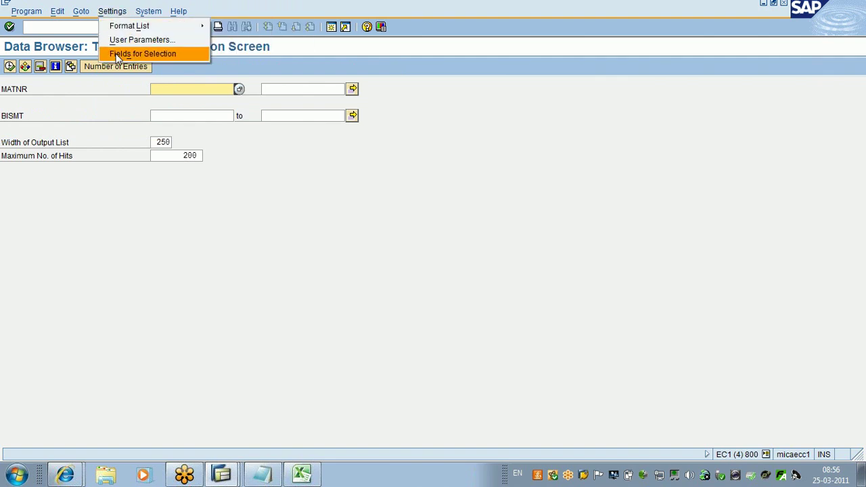
left_click(118, 54)
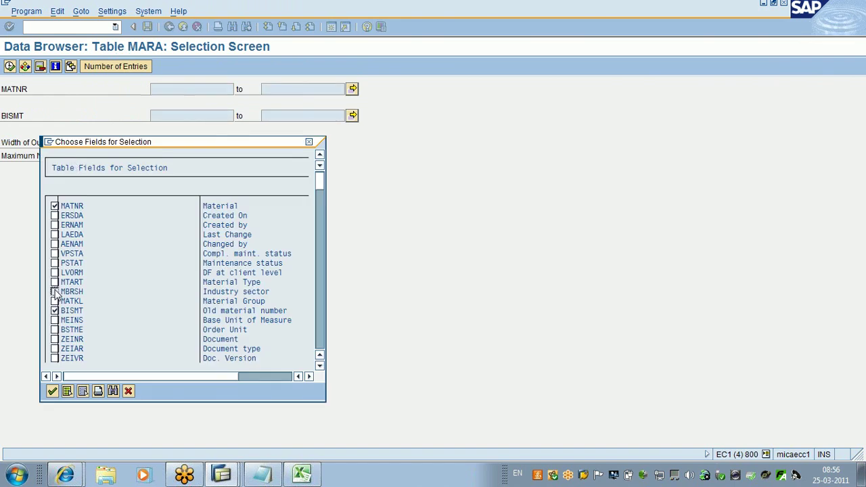
left_click(55, 291)
left_click(54, 283)
left_click(54, 301)
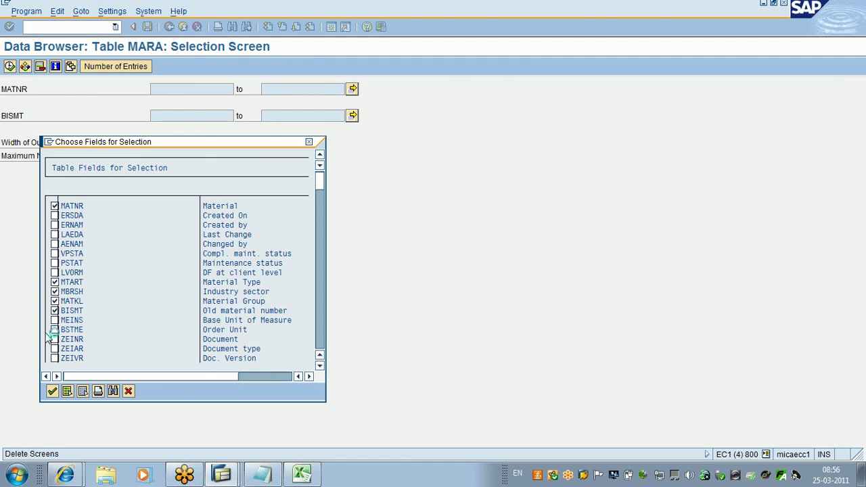
key("Return")
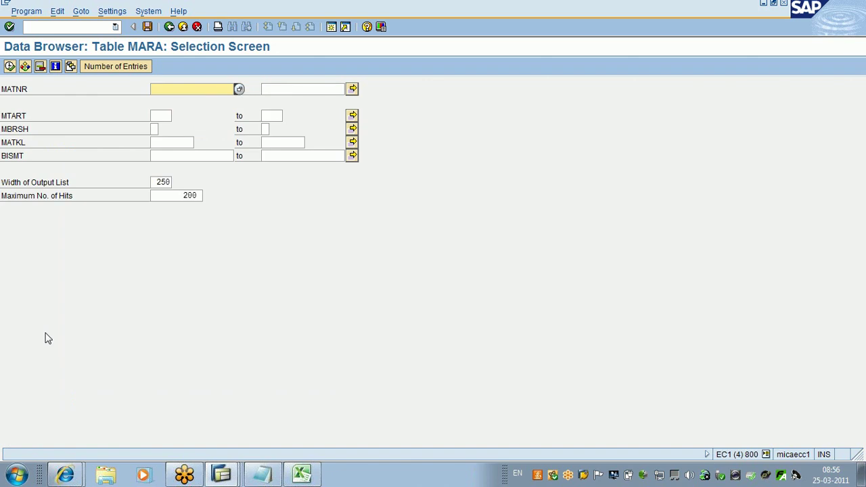
Step: Open MTART value help and step down the Material Type list toward FGTR Drinks
left_click(157, 116)
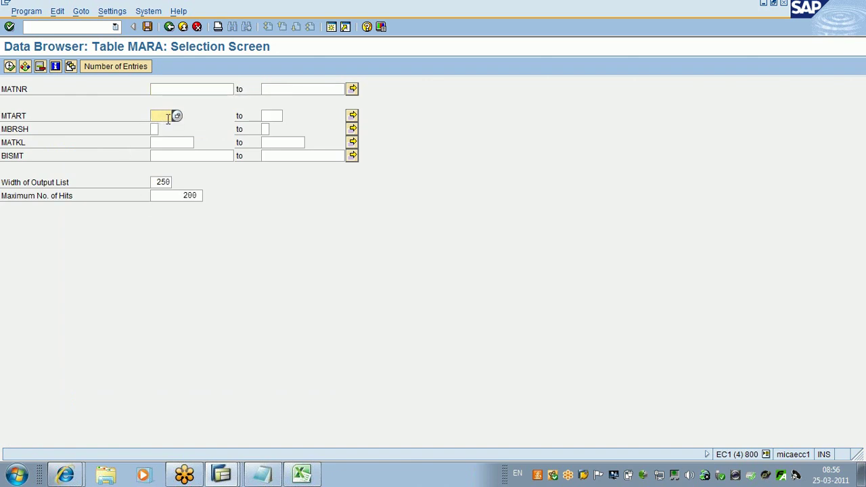
left_click(177, 116)
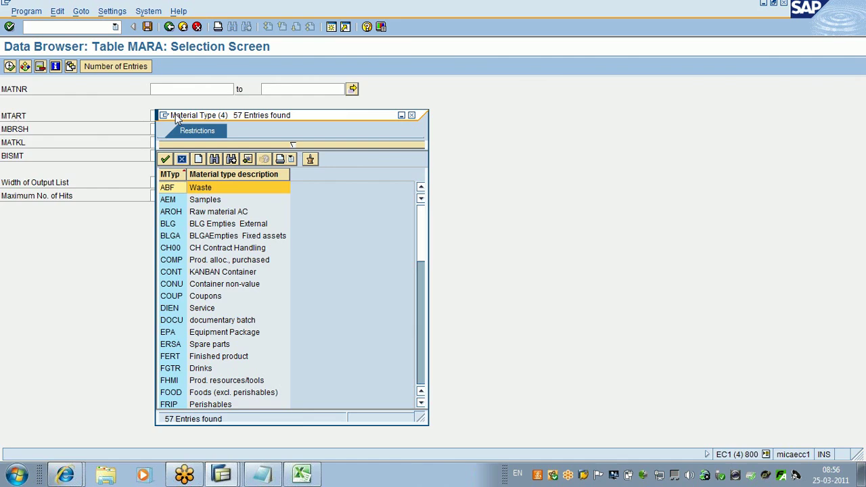
key("alt+Tab")
key("alt+Tab")
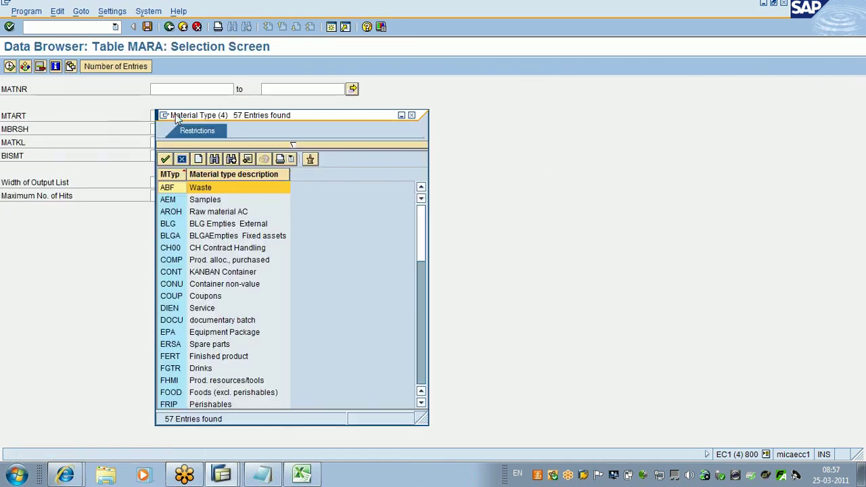
key("Down")
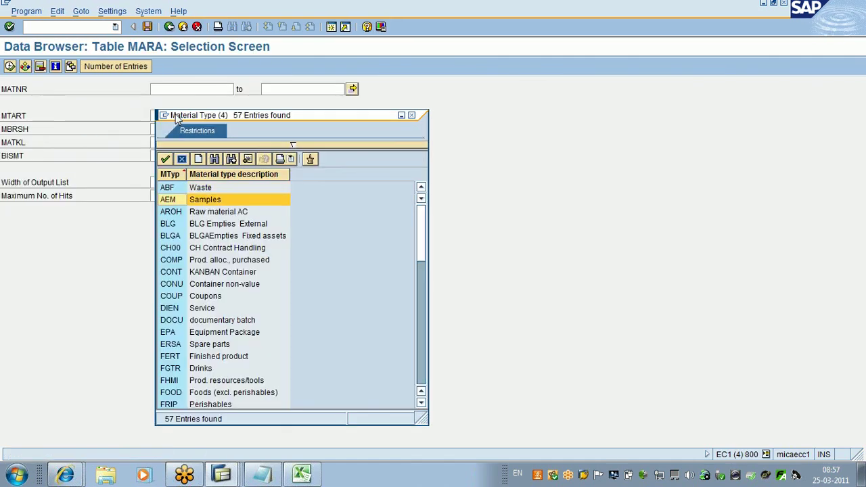
key("Down")
key("Down")
key("Down")
key("Down")
key("Down")
key("Down")
key("Down")
key("Down")
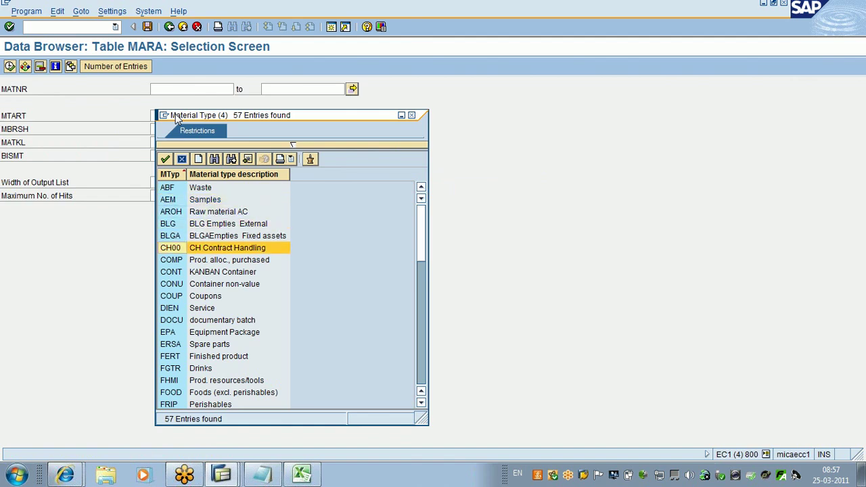
key("Down")
key("Down")
key("Down")
key("Down")
key("Down")
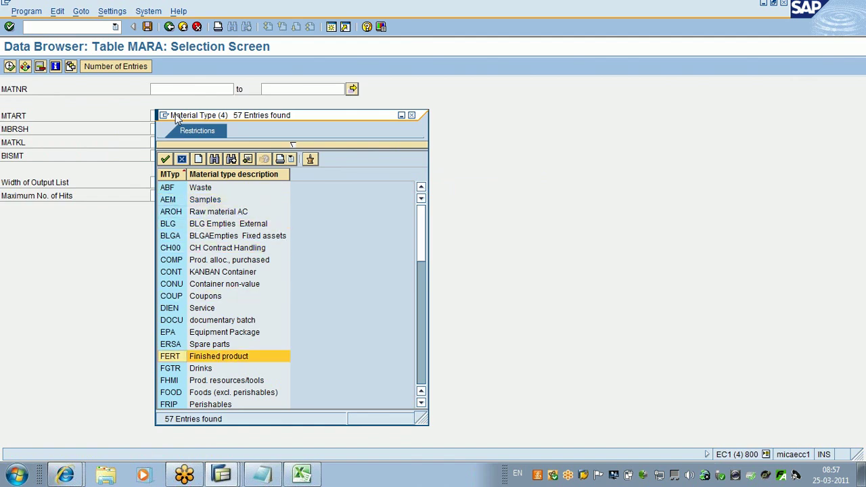
key("Down")
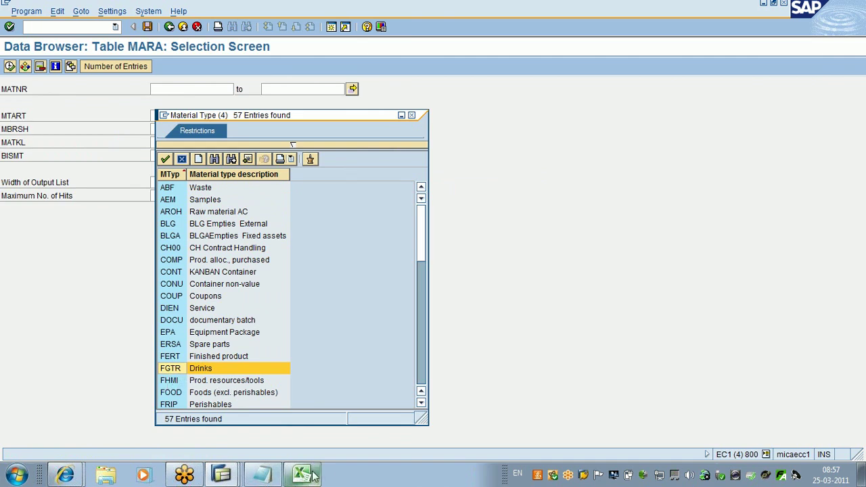
mouse_move(313, 476)
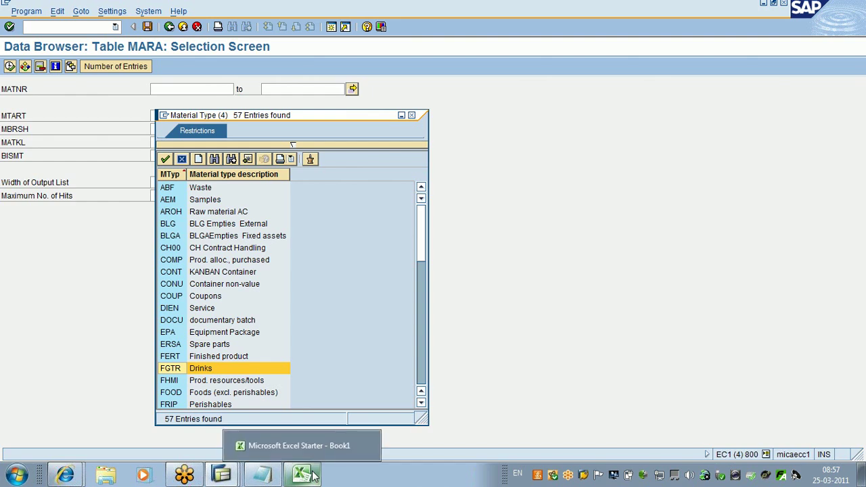
Step: Complete FGTR in Excel cell C1 and close the material type list
left_click(313, 477)
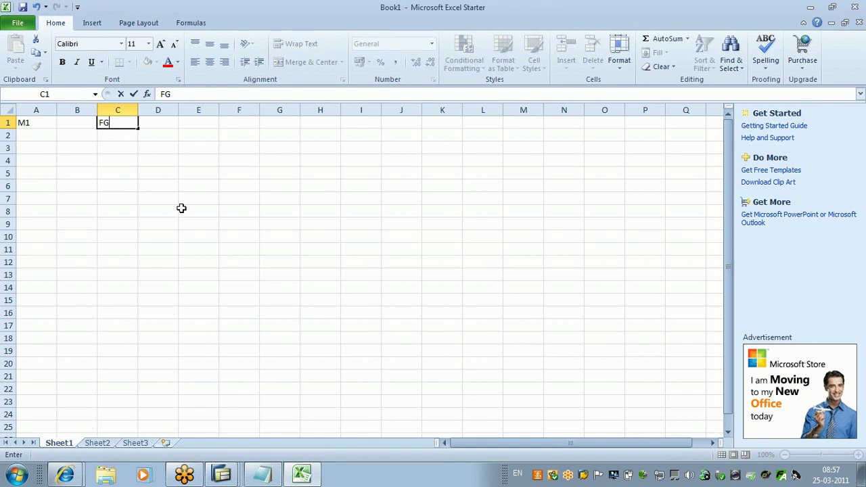
type("TR")
key("Left")
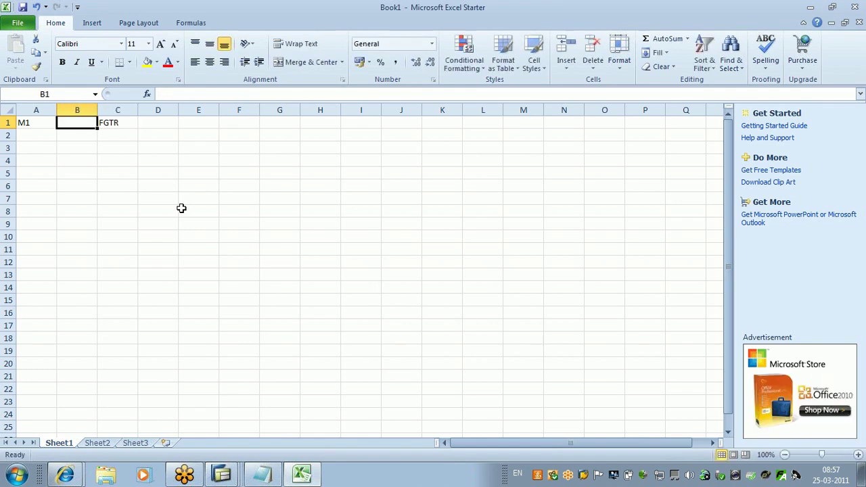
key("alt+Tab")
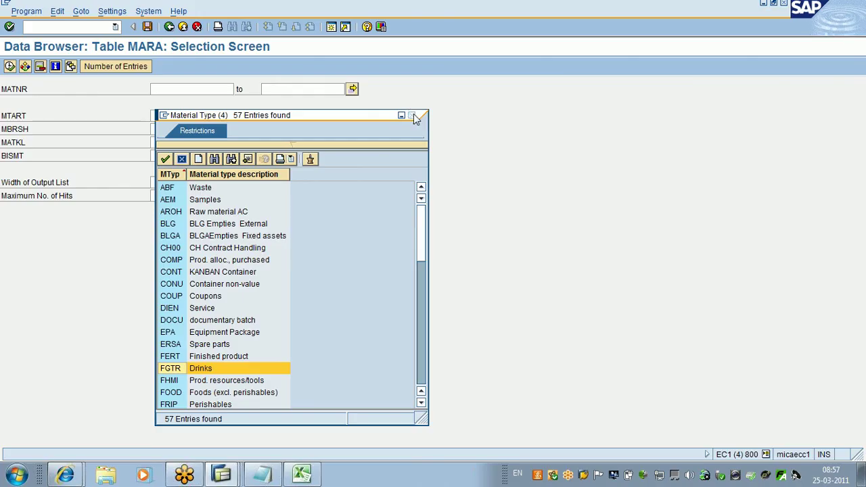
left_click(417, 116)
Step: Look up industry sector C (Chemical Industry) for MBRSH, then hide Excel
left_click(153, 129)
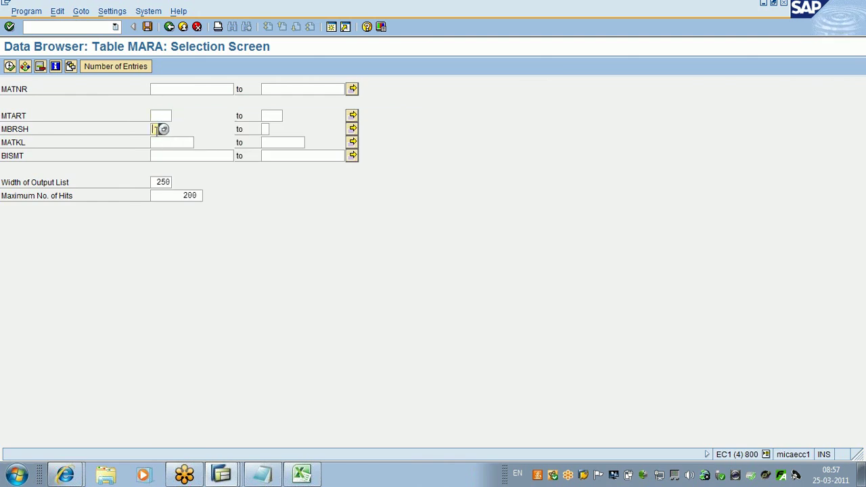
left_click(163, 129)
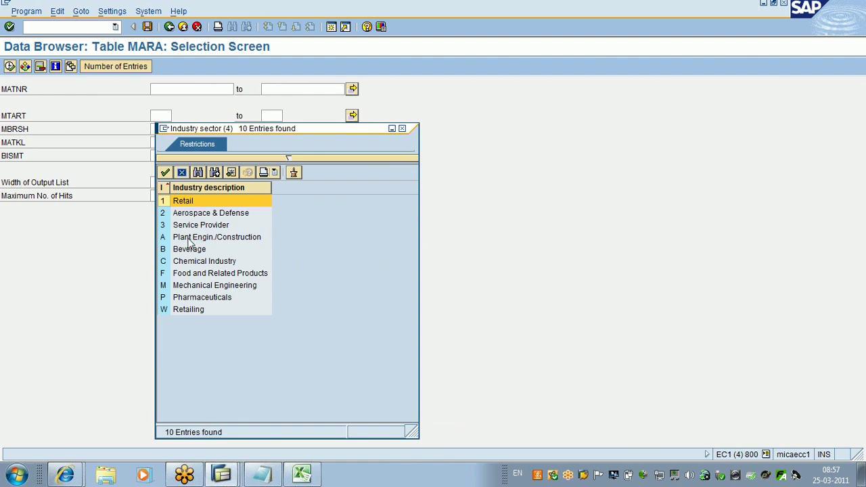
left_click(166, 265)
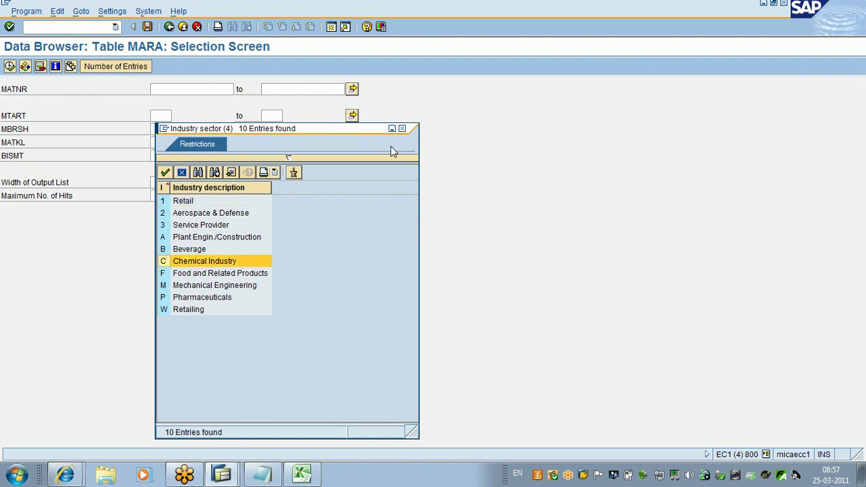
left_click(402, 130)
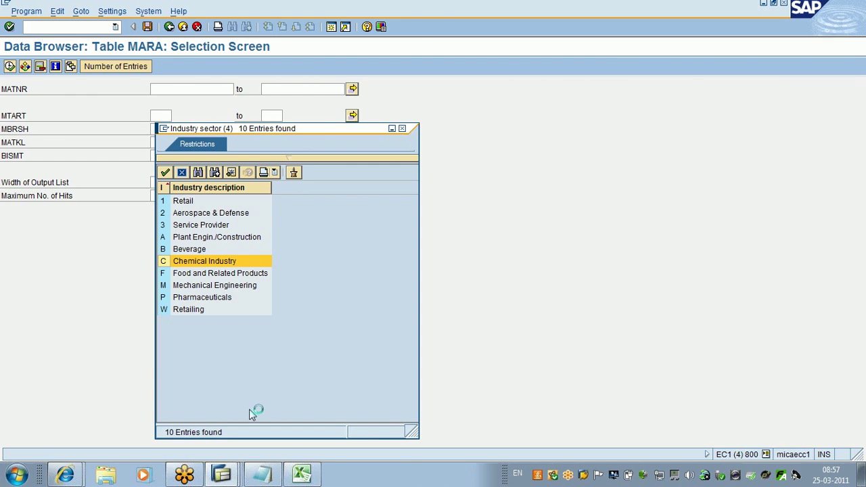
left_click(301, 475)
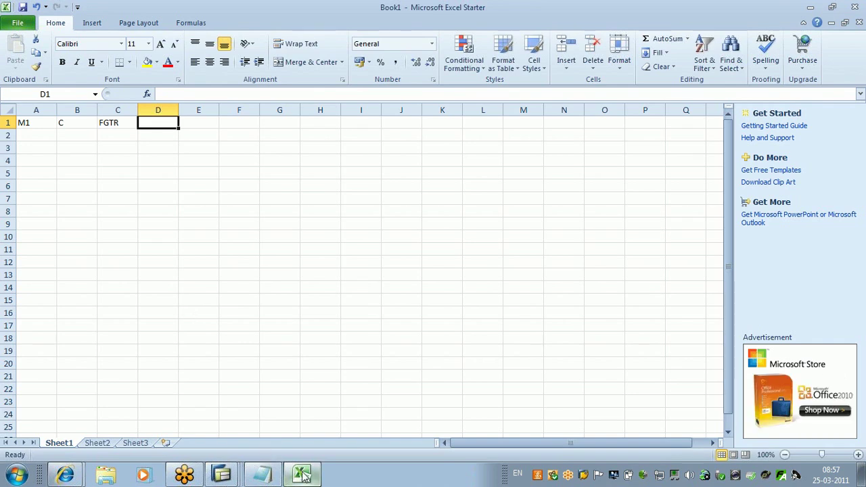
mouse_move(302, 476)
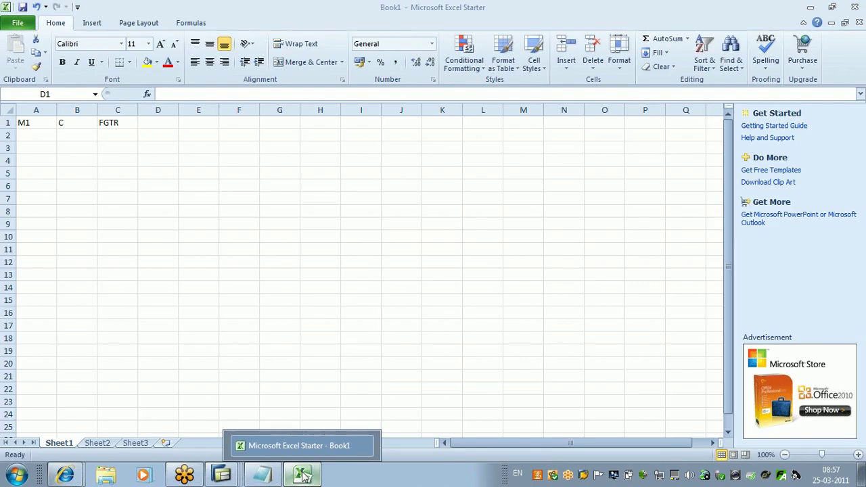
left_click(303, 475)
mouse_move(221, 476)
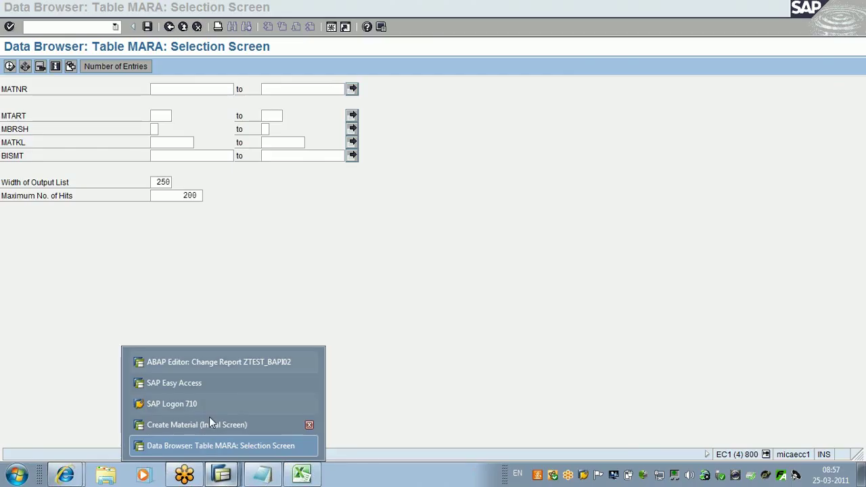
Step: Accept the Create Material view selection and enter base unit PC
left_click(209, 418)
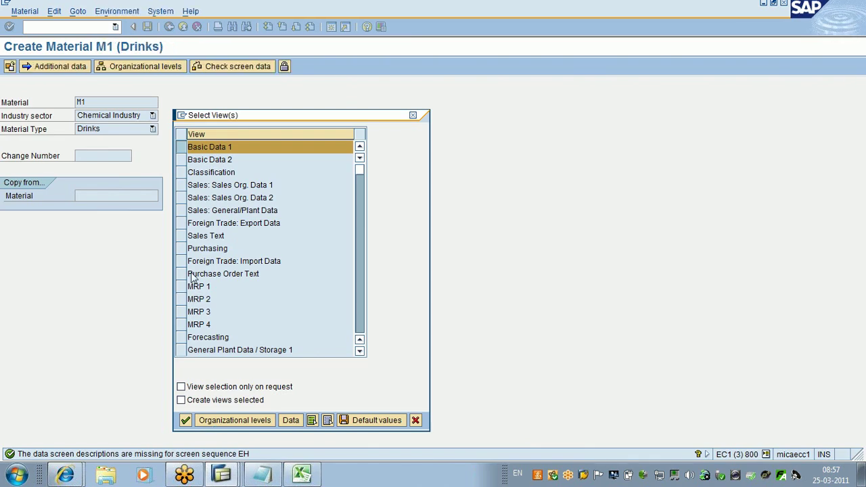
key("Return")
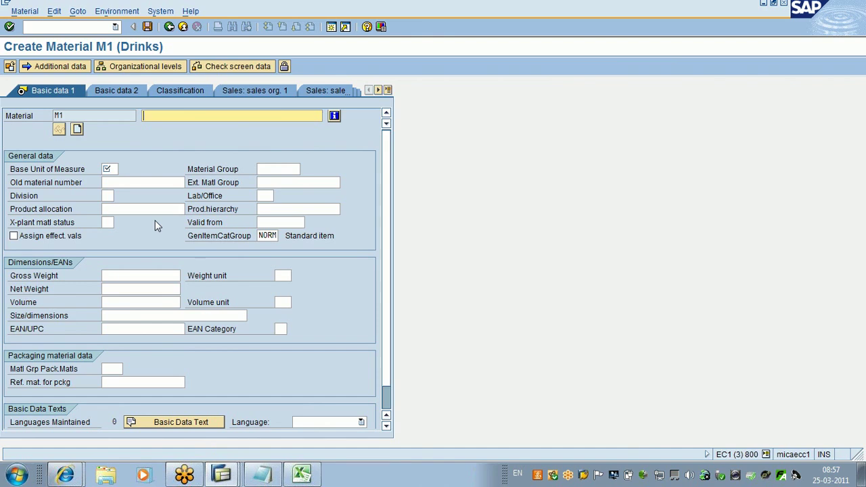
left_click(112, 169)
type("PC")
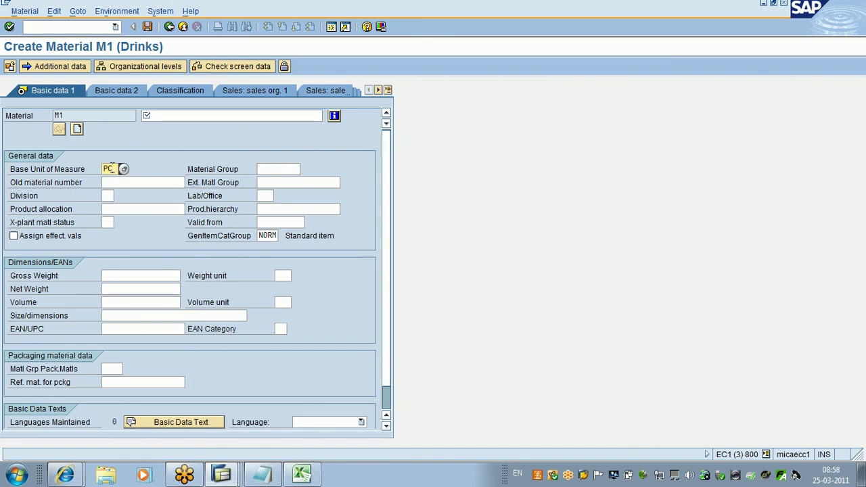
Step: Enter description TEST and material group 001, then bring Notepad forward
left_click(178, 115)
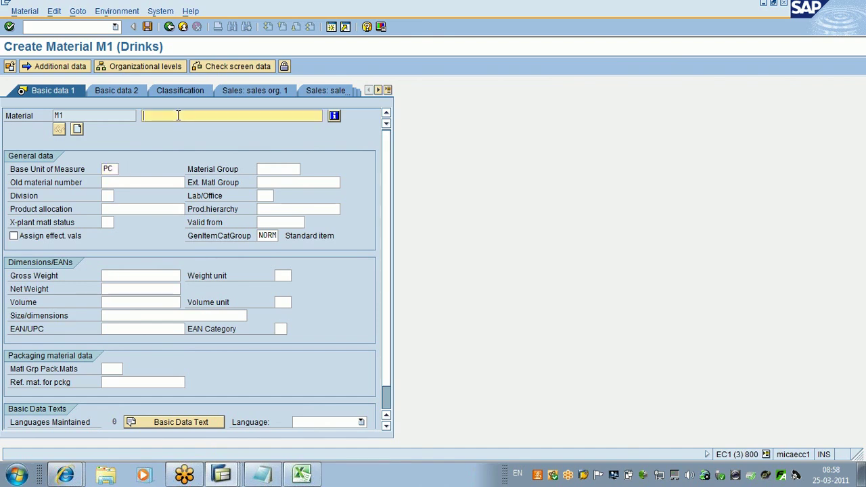
type("TEST")
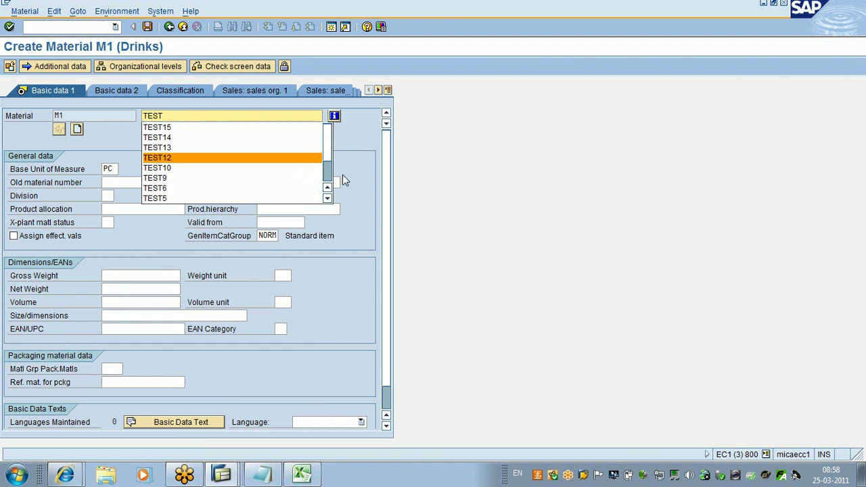
left_click(343, 175)
left_click(271, 167)
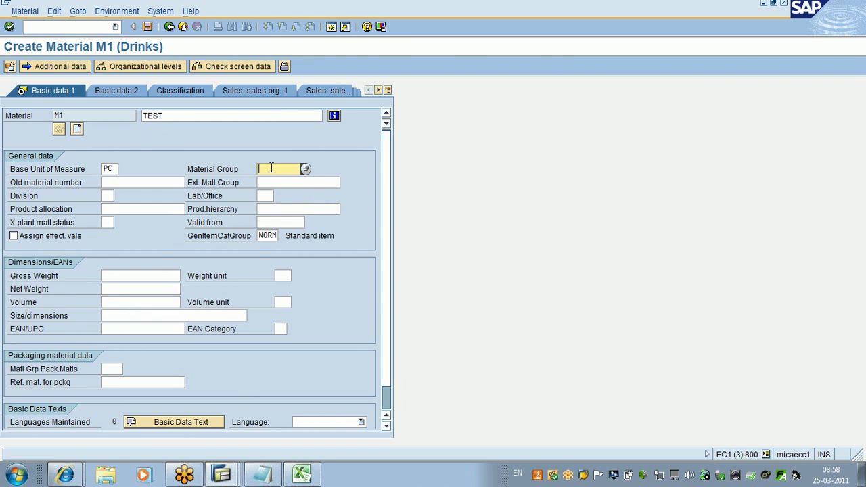
type("001")
left_click(261, 478)
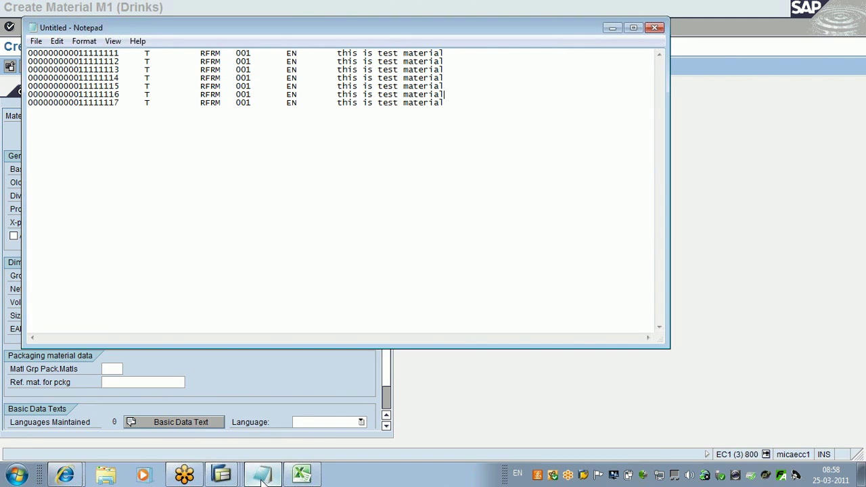
Step: Select line 1's material number and industry code in Notepad, then switch to the MARA selection screen
left_click_drag(120, 54, 27, 54)
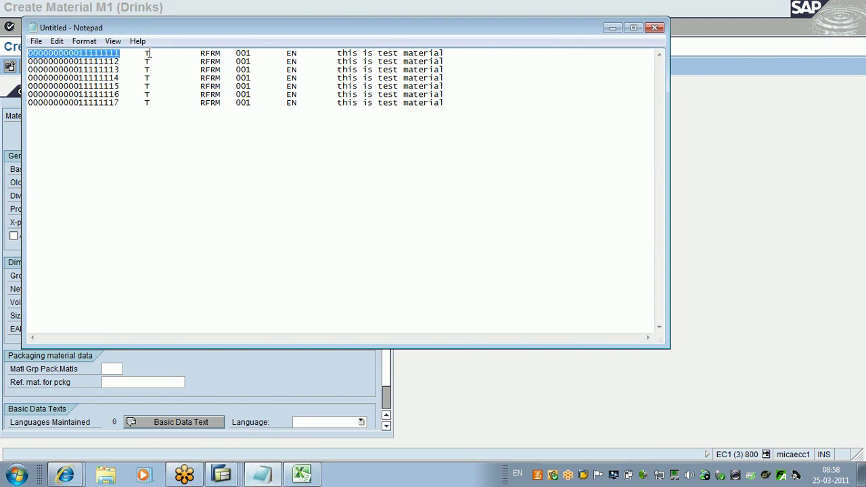
left_click_drag(144, 54, 150, 54)
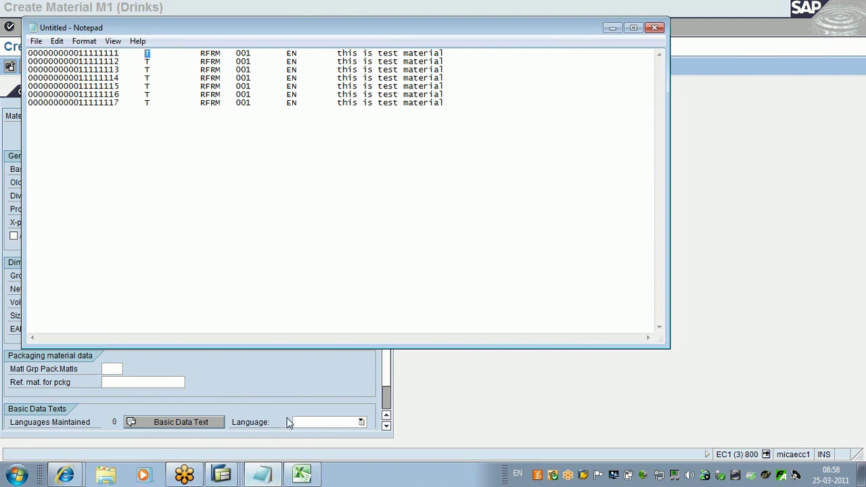
left_click(223, 473)
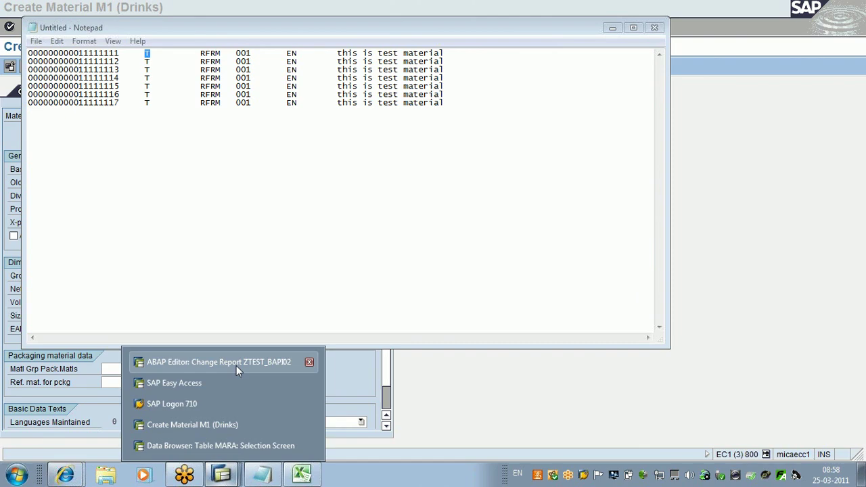
left_click(236, 365)
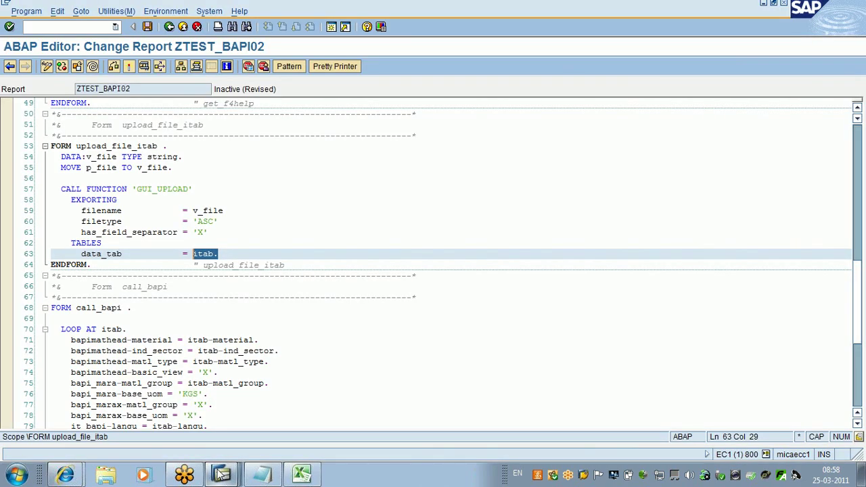
left_click(222, 476)
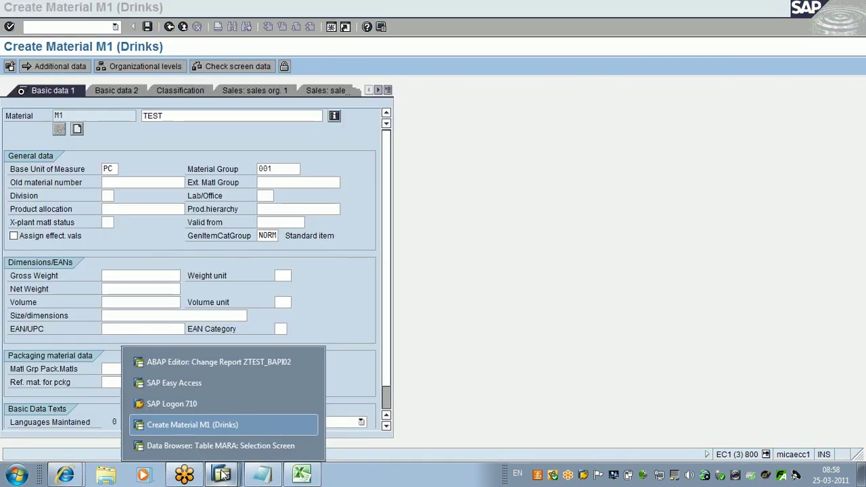
left_click(221, 445)
Step: Check the MBRSH industry sector codes, close the list, and bring Notepad forward
left_click(164, 129)
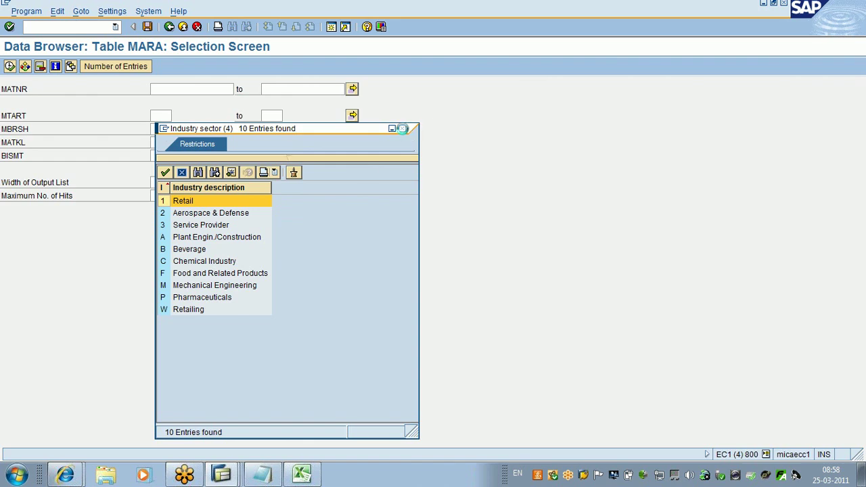
left_click(402, 129)
left_click(260, 477)
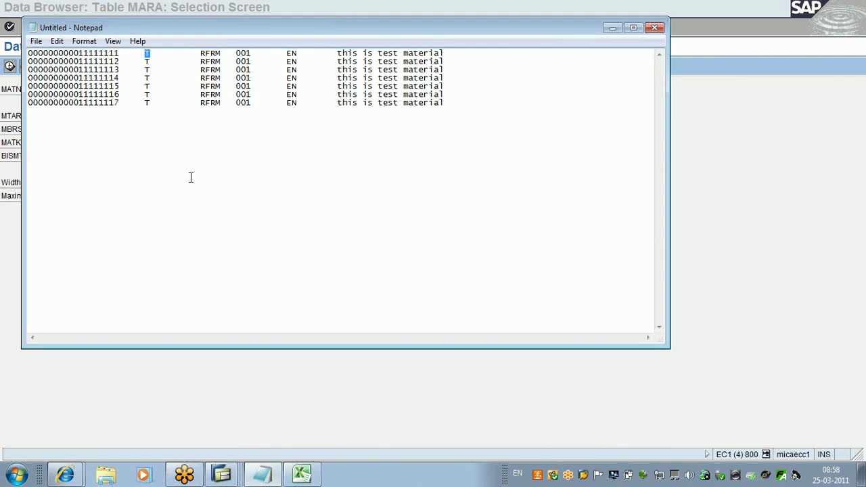
Step: Change the industry code from T to C on material rows 1 through 4 in Notepad
type("C")
key("Down")
key("BackSpace")
type("C")
key("Down")
key("BackSpace")
type("C")
key("Down")
key("BackSpace")
type("C")
Step: Change rows 5 to 7 to industry C, save the file, and return to SAP
key("Down")
key("BackSpace")
type("C")
key("Down")
key("BackSpace")
type("C")
key("Down")
key("BackSpace")
type("C")
key("ctrl+s")
key("alt+Tab")
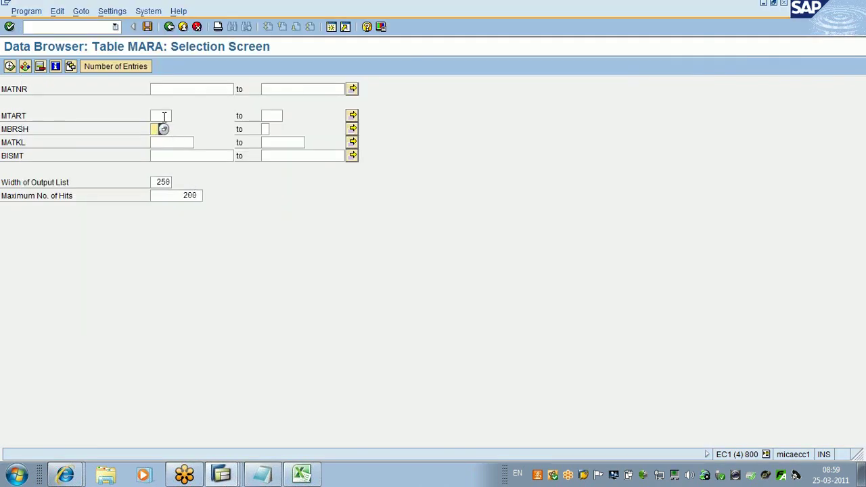
Step: Open the F4 Material Type list for MTART and browse down to FERT Finished product
left_click(174, 120)
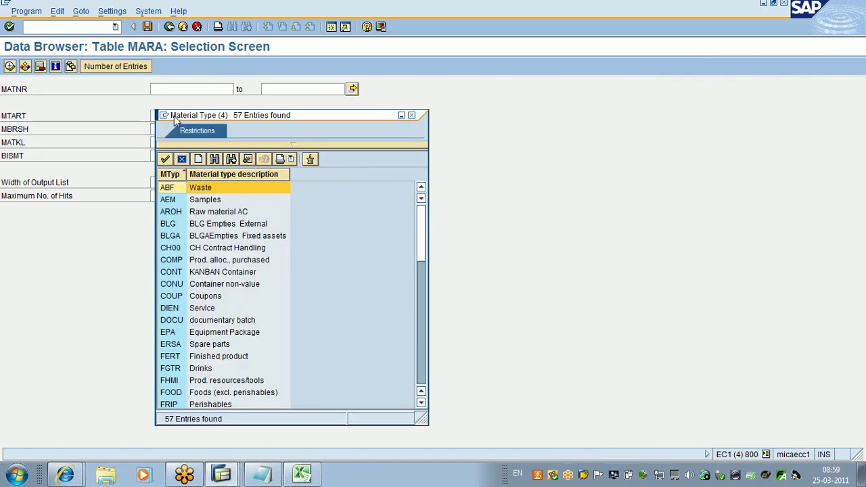
key("Down")
key("Down")
key("Down")
key("Down")
key("Down")
key("Down")
key("Down")
key("Down")
key("Down")
key("Down")
key("Down")
key("Down")
key("Down")
key("Down")
key("Down")
key("Down")
key("Down")
key("Down")
key("Down")
key("Down")
key("Down")
key("Down")
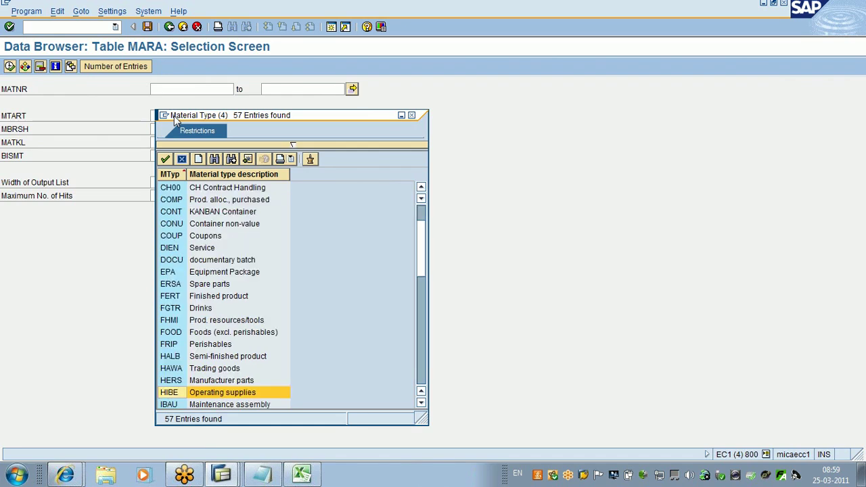
key("Down")
key("Down")
key("Down")
key("Down")
key("Down")
key("Down")
key("Down")
key("Down")
key("Down")
key("Down")
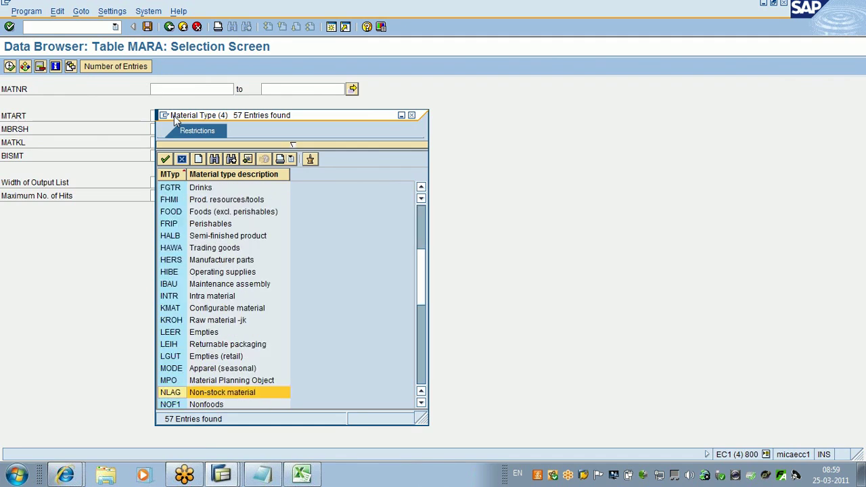
key("Down")
key("Down")
key("Down")
key("Down")
key("Down")
key("Down")
key("Down")
key("Down")
key("Down")
key("Down")
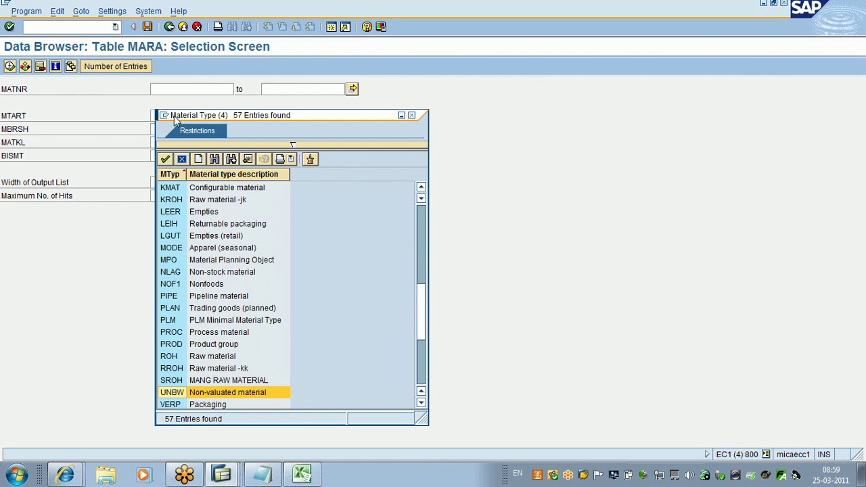
key("Up")
key("Up")
key("Up")
key("Up")
key("Up")
key("Up")
key("Up")
key("Up")
key("Up")
key("Up")
key("Up")
key("Up")
key("Up")
key("Up")
key("Up")
key("Up")
key("Up")
key("Up")
key("Up")
key("Up")
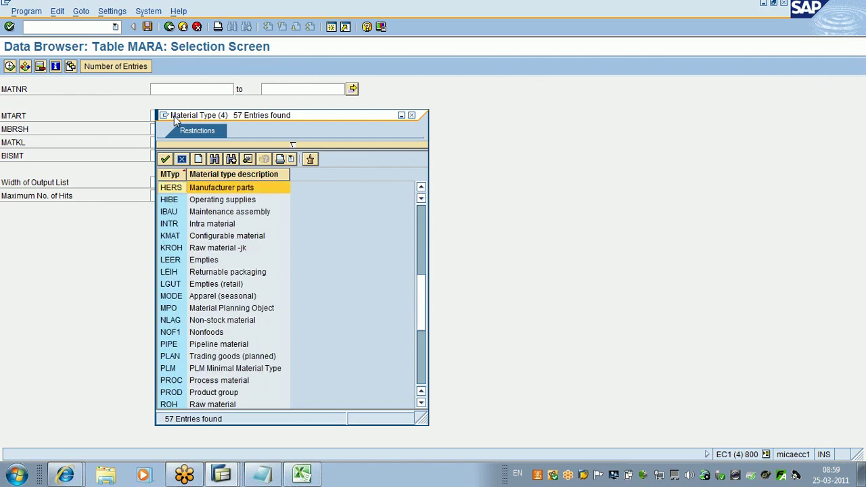
key("Up")
key("Up")
key("Up")
key("Up")
key("Up")
key("Up")
key("Up")
key("Up")
key("Up")
key("Up")
key("Up")
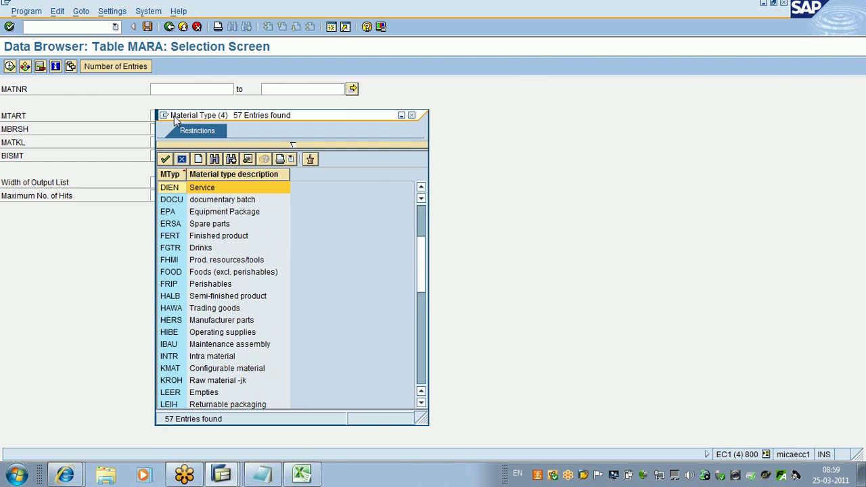
key("Down")
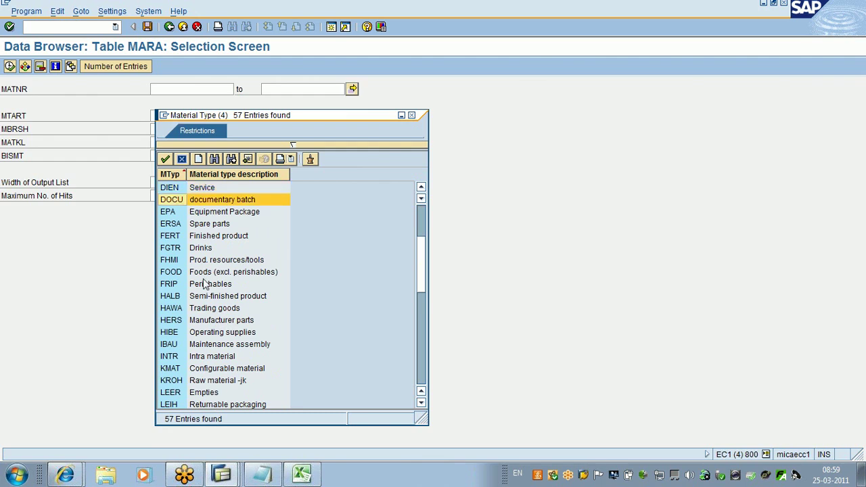
key("Down")
key("Down")
key("Down")
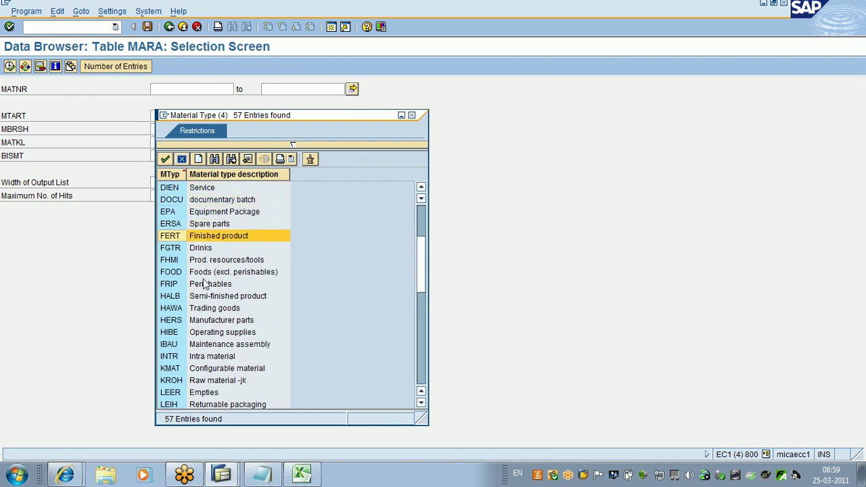
Step: Check the spreadsheet's reference values, then replace RFRM with FGTR on material rows 1–3
left_click(303, 475)
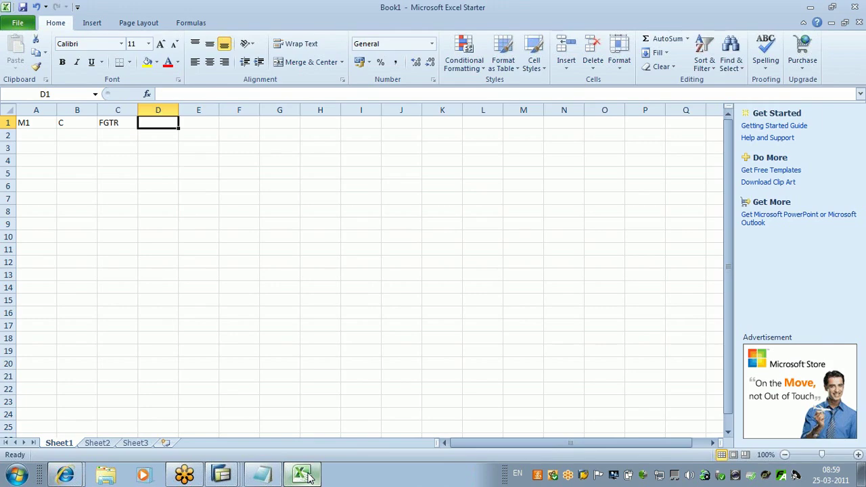
left_click(308, 476)
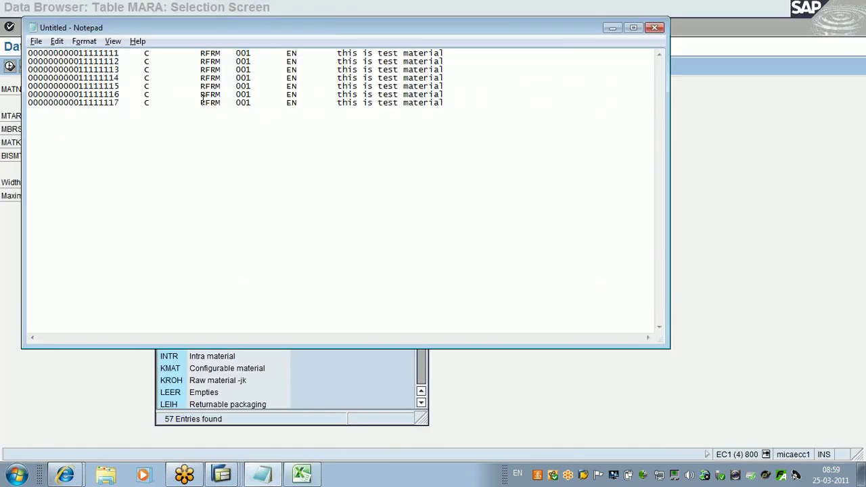
left_click(215, 52)
key("BackSpace")
key("BackSpace")
key("BackSpace")
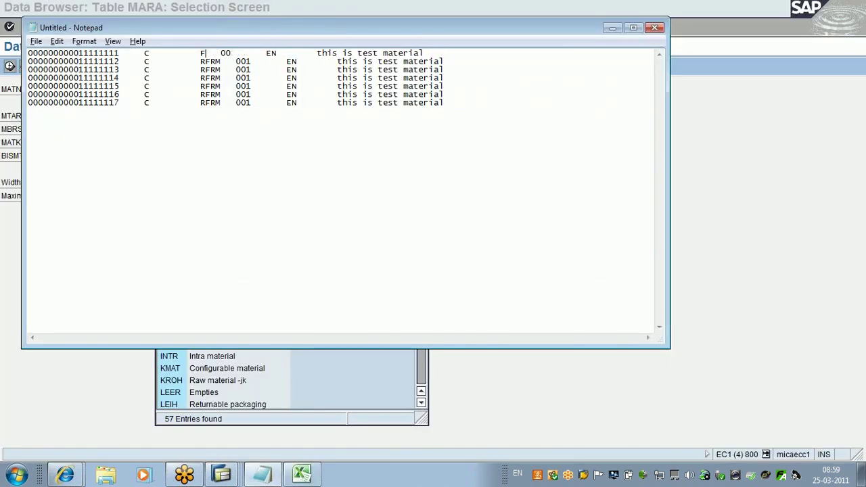
key("Delete")
type("FGTR")
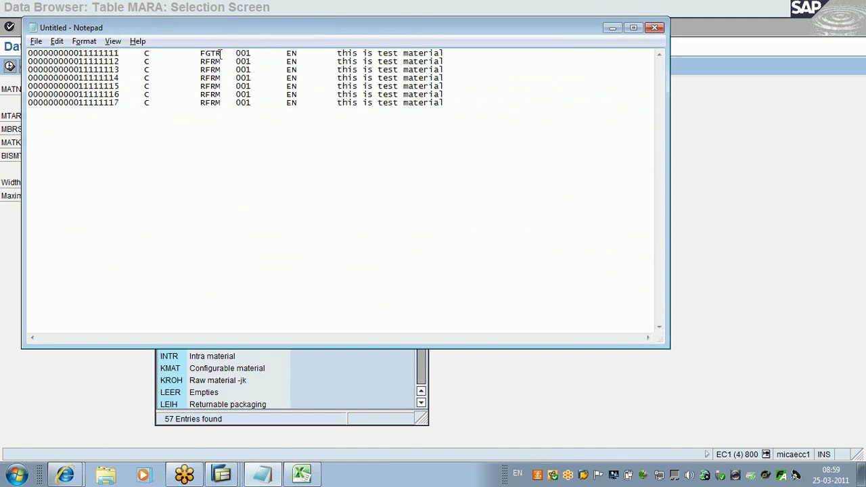
key("Down")
key("BackSpace")
key("BackSpace")
key("BackSpace")
key("BackSpace")
type("FGTR")
key("Down")
key("BackSpace")
key("BackSpace")
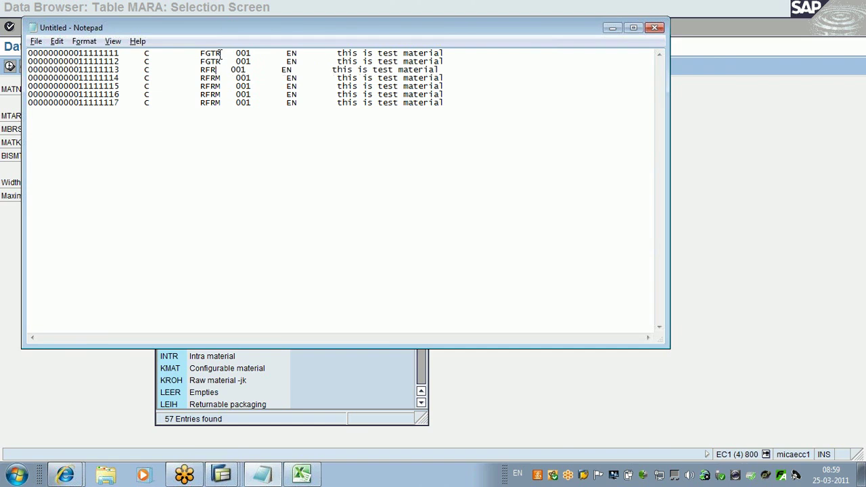
key("BackSpace")
key("BackSpace")
type("FGTR")
Step: Replace RFRM with FGTR on rows 4 through 7, restoring the spacing after row 7's FGTR
key("Down")
key("BackSpace")
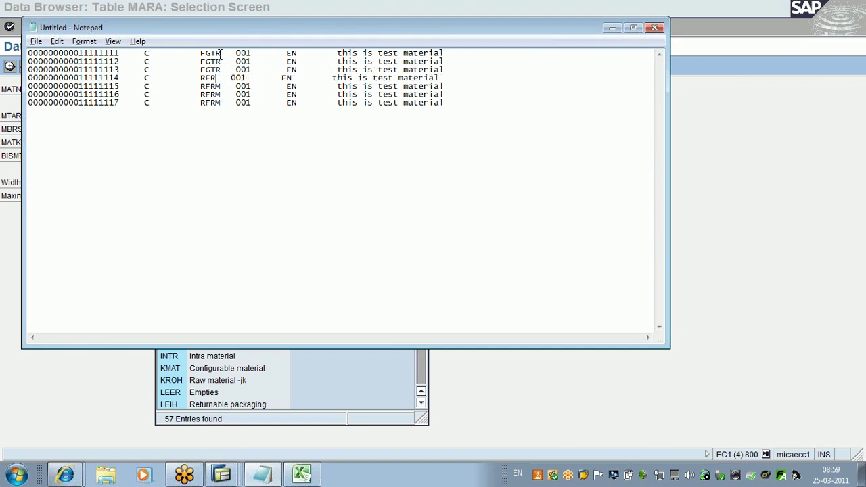
key("BackSpace")
key("BackSpace")
key("BackSpace")
type("FGTR")
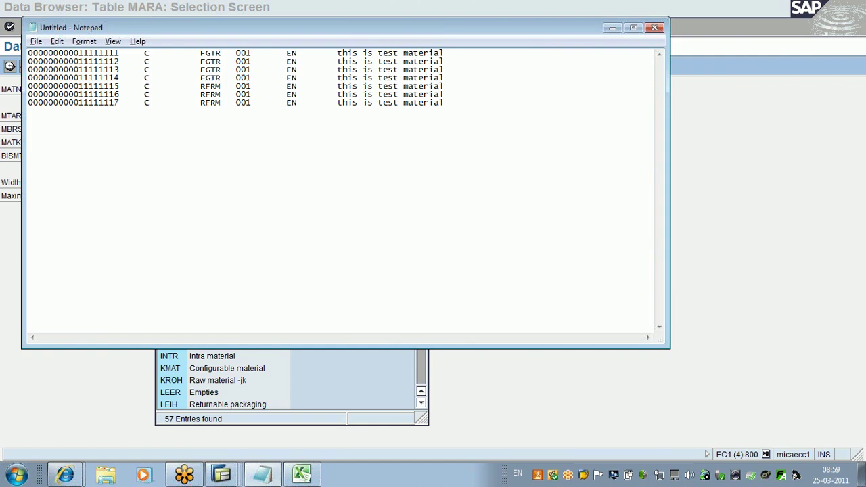
key("Down")
key("BackSpace")
key("BackSpace")
key("BackSpace")
key("BackSpace")
type("FGTR")
key("Down")
key("BackSpace")
key("BackSpace")
key("BackSpace")
key("BackSpace")
type("FGTR")
key("Down")
key("BackSpace")
key("BackSpace")
key("BackSpace")
key("BackSpace")
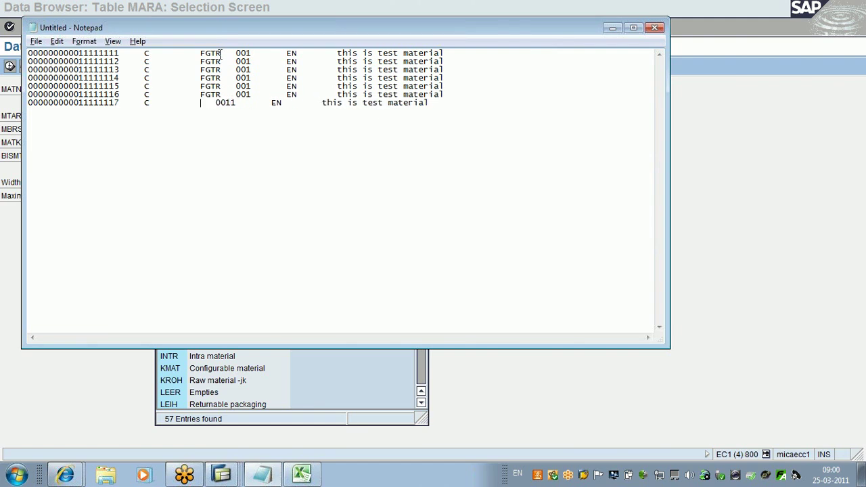
type("FGTR")
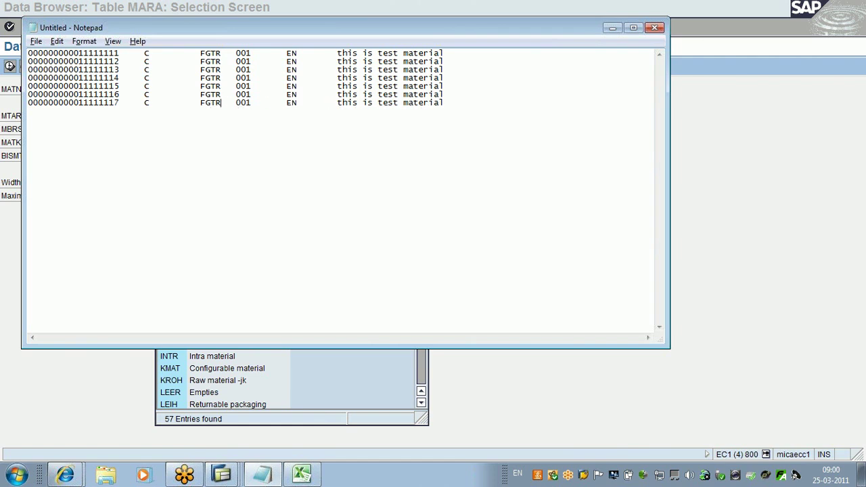
key("Delete")
key("Delete")
Step: Mark group 001 in Notepad, open SAP's Create Material M1 (Drinks) screen, then return to Notepad
left_click_drag(251, 54, 235, 54)
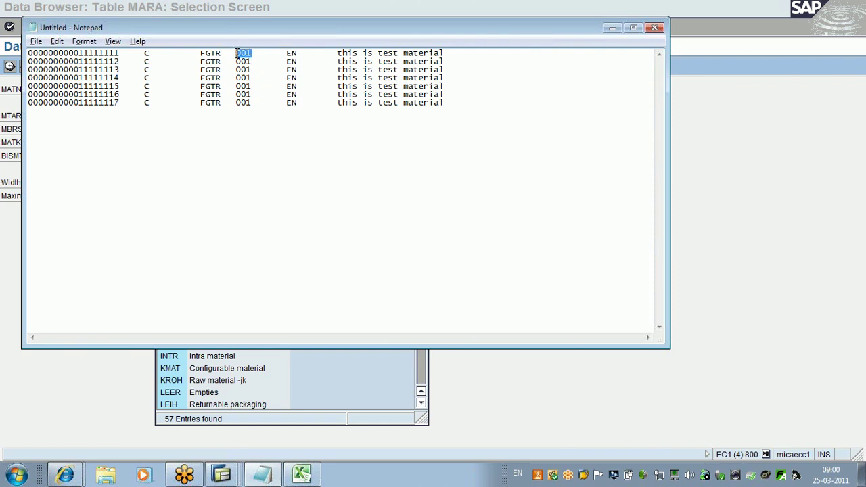
left_click(223, 475)
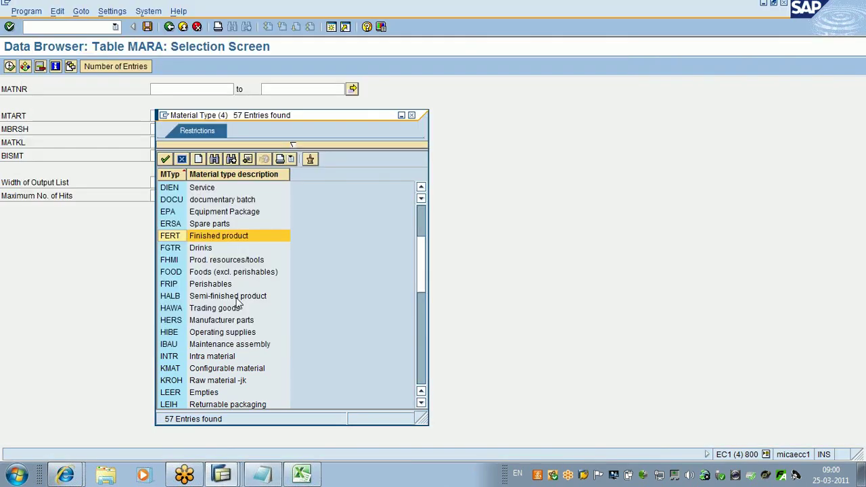
left_click(223, 475)
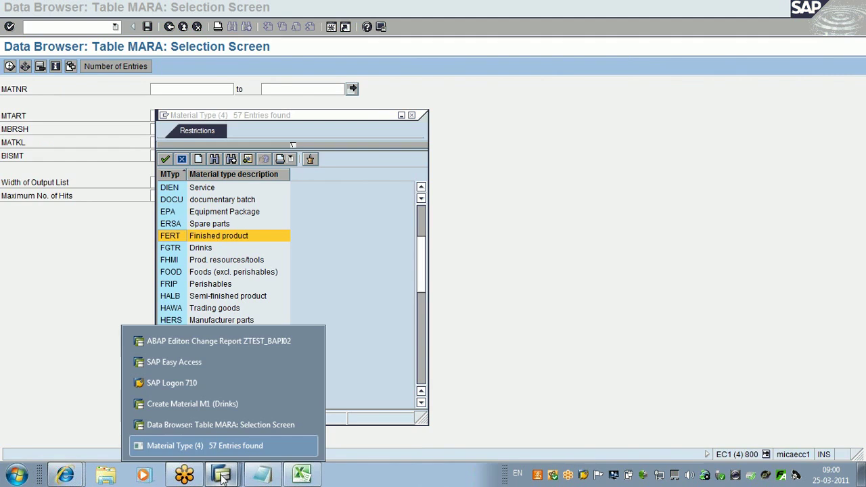
left_click(207, 424)
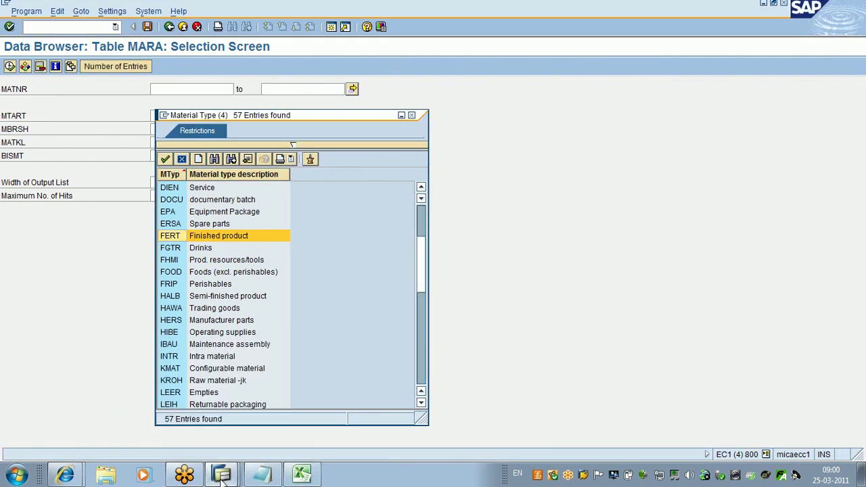
left_click(221, 475)
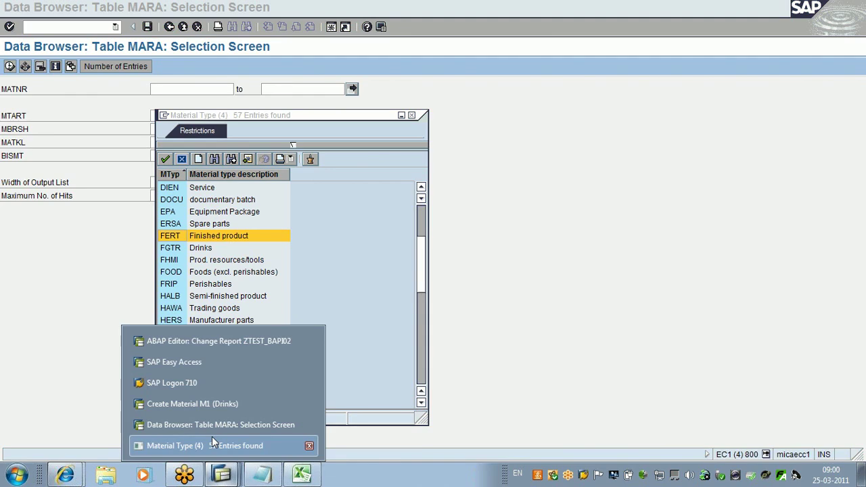
left_click(191, 403)
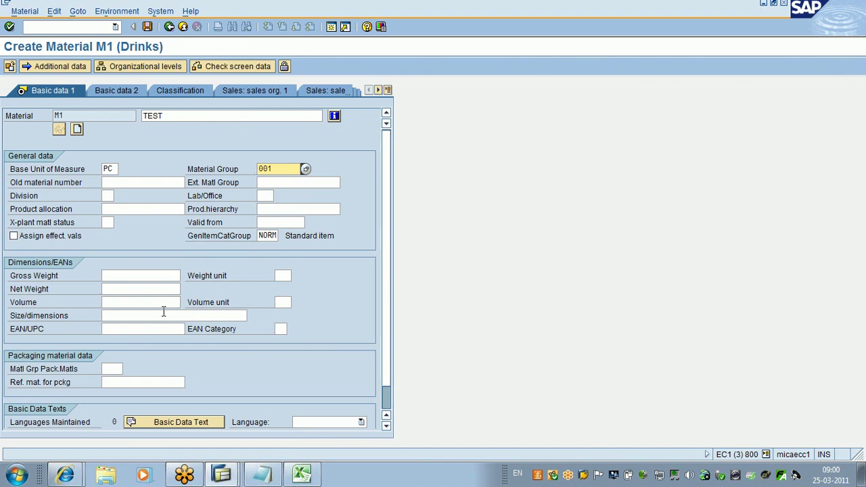
left_click(263, 475)
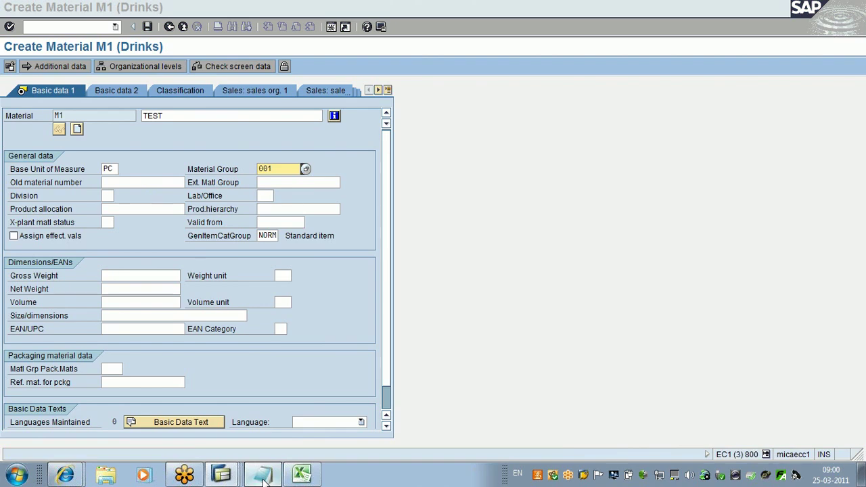
left_click(263, 475)
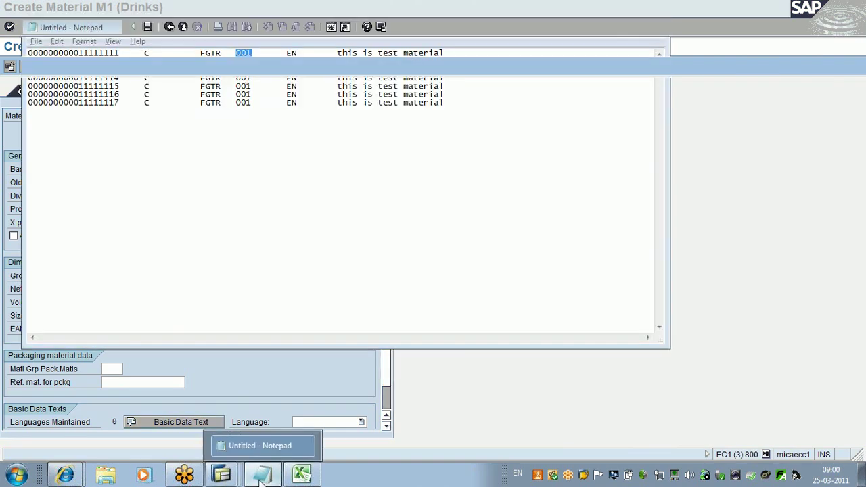
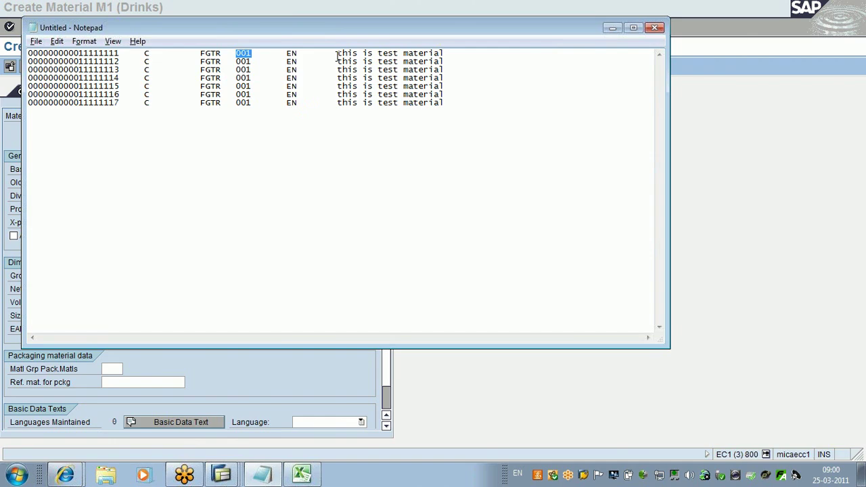
Step: Leave the SAP material screen for Notepad and align the C on the first row
left_click(139, 126)
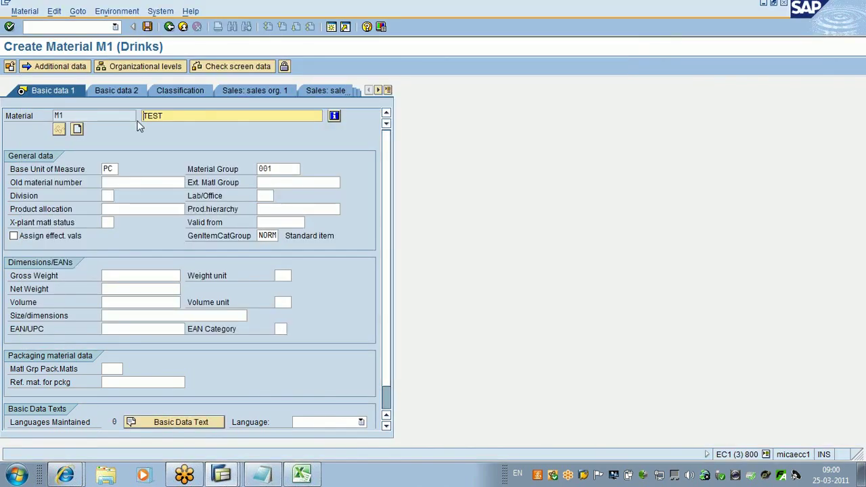
key("alt+Tab")
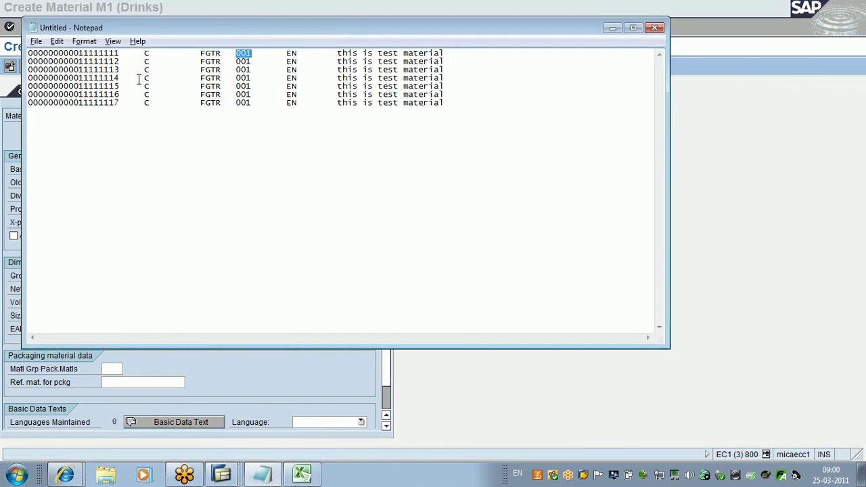
left_click(119, 54)
key("Delete")
key("Delete")
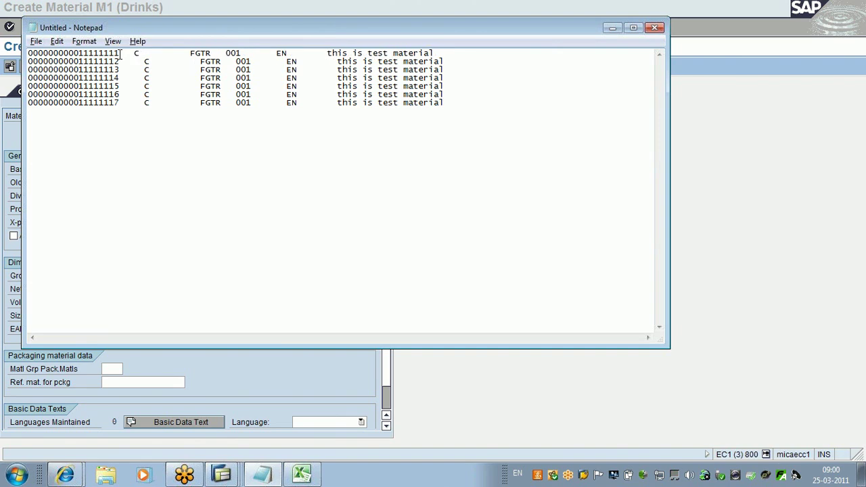
key("Delete")
key("Delete")
key("Delete")
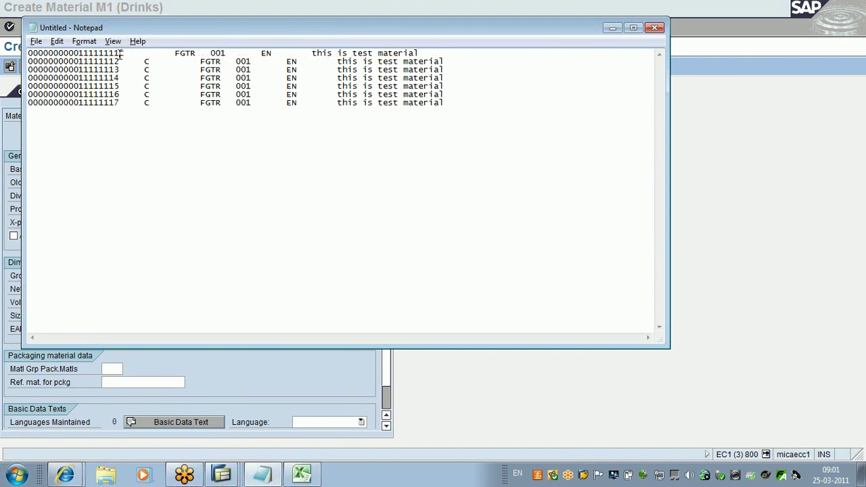
key("Tab")
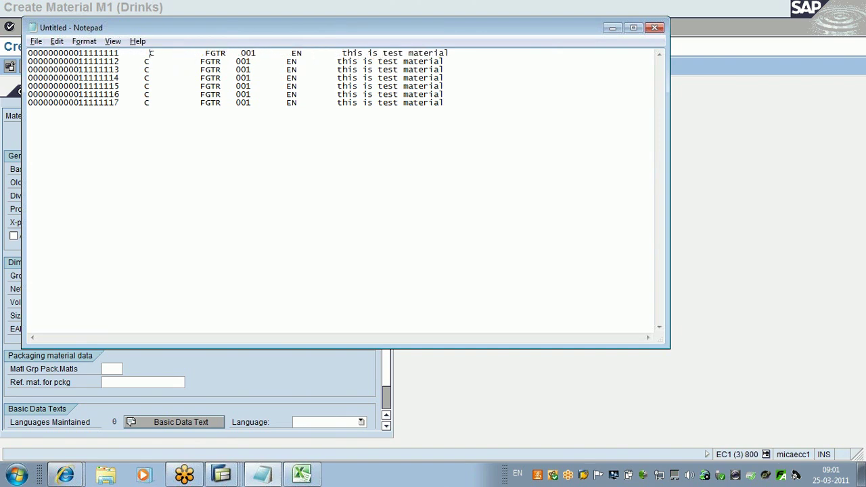
Step: Align the C on row 2, restoring it after an accidental deletion
key("Down")
key("BackSpace")
key("ctrl+z")
key("Left")
key("BackSpace")
key("Right")
key("Delete")
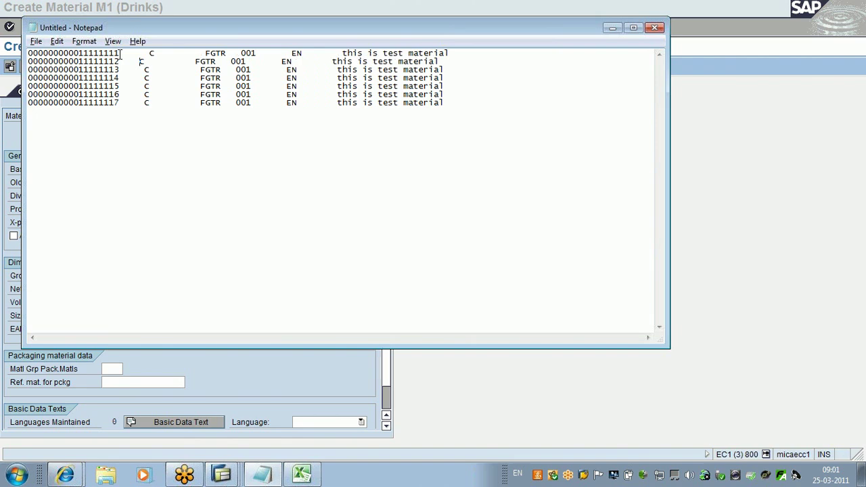
Step: Trim the spacing so the C on rows 3 through 7 sits in the same column
key("Down")
key("BackSpace")
key("BackSpace")
key("BackSpace")
key("BackSpace")
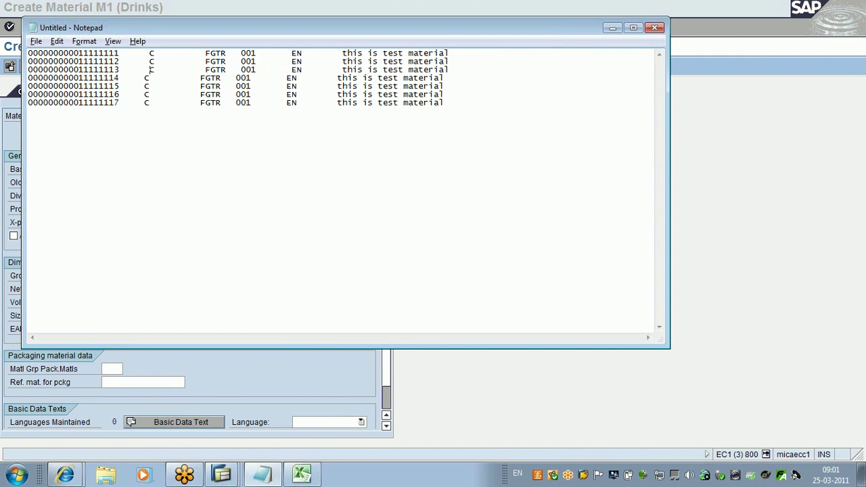
key("Down")
key("BackSpace")
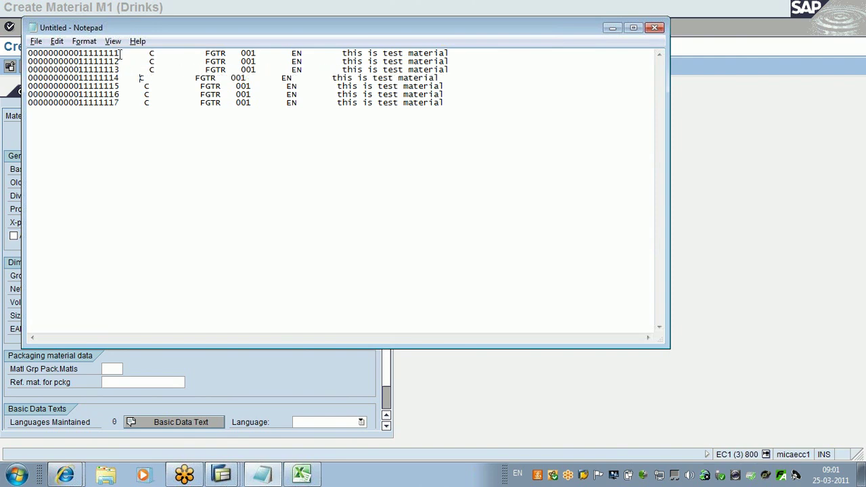
key("BackSpace")
key("BackSpace")
key("BackSpace")
key("Down")
key("BackSpace")
key("BackSpace")
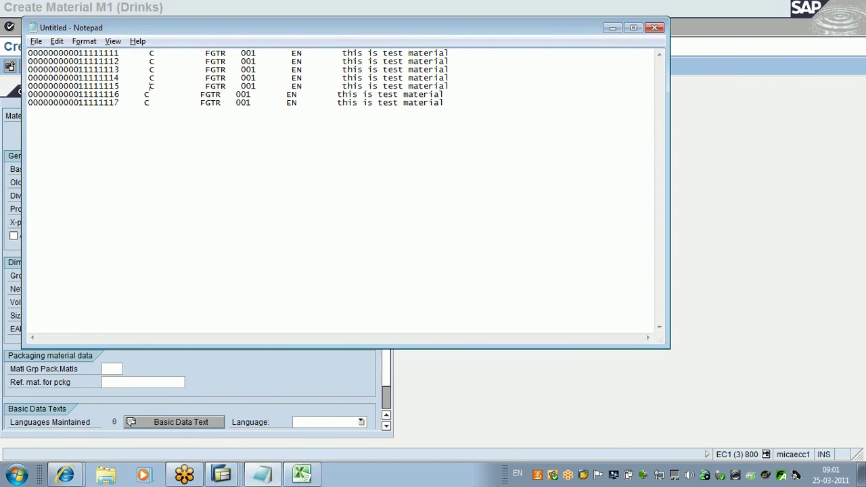
key("Down")
key("BackSpace")
key("BackSpace")
key("BackSpace")
key("BackSpace")
key("BackSpace")
key("Down")
key("BackSpace")
key("BackSpace")
key("BackSpace")
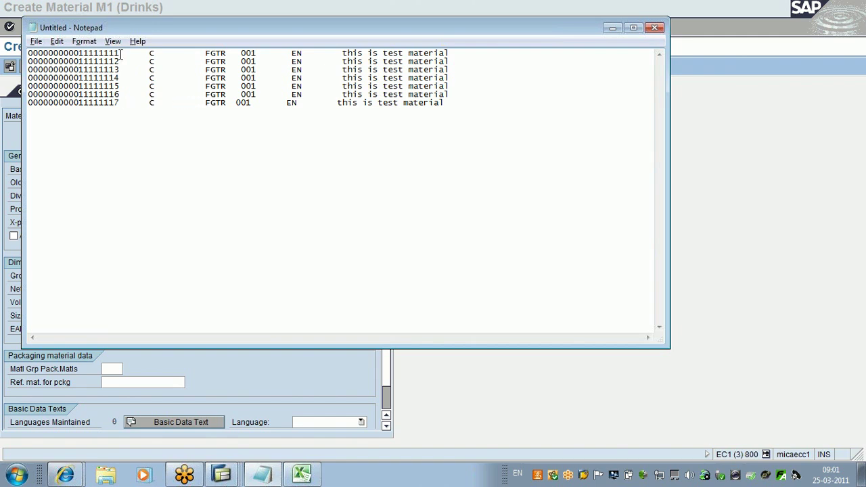
Step: Align FGTR on rows 1 to 3 into one tab column after the C values
left_click(205, 54)
key("BackSpace")
key("BackSpace")
key("BackSpace")
key("BackSpace")
key("BackSpace")
key("BackSpace")
key("BackSpace")
key("BackSpace")
key("BackSpace")
key("BackSpace")
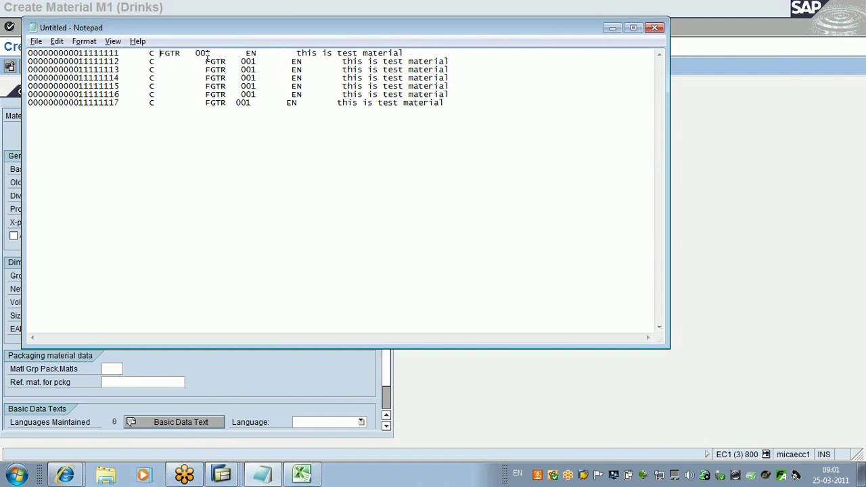
key("Tab")
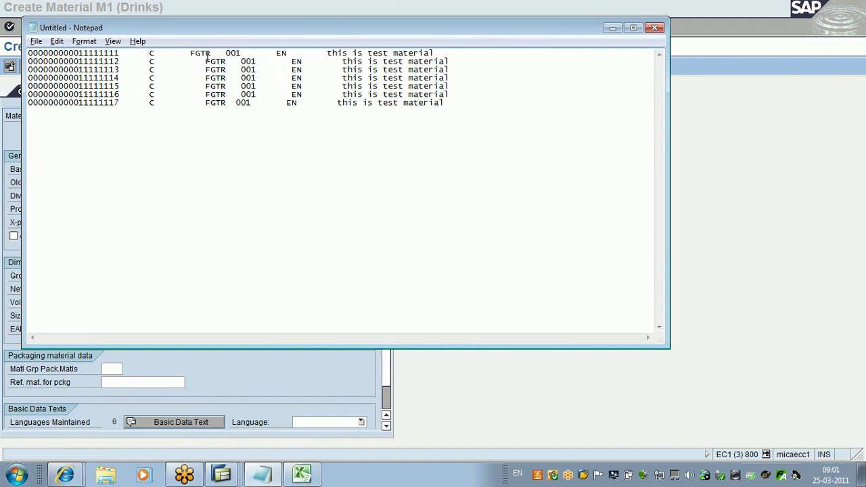
key("Left")
key("Left")
key("Delete")
key("Delete")
key("Delete")
key("Delete")
key("Delete")
key("Delete")
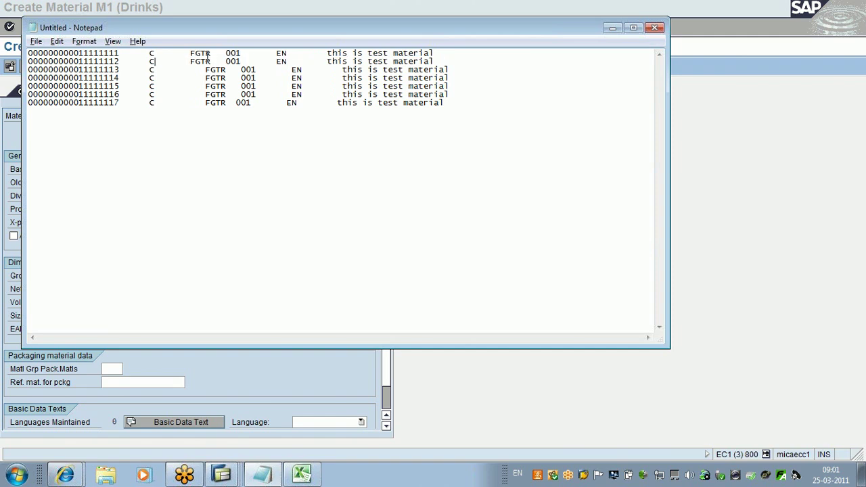
key("Delete")
key("Delete")
key("Delete")
key("Tab")
key("Delete")
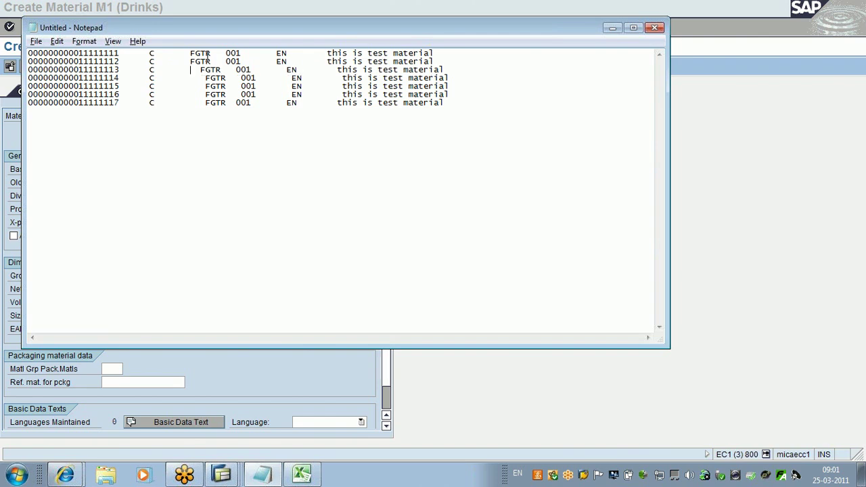
key("Delete")
key("Delete")
key("Delete")
key("Delete")
key("Delete")
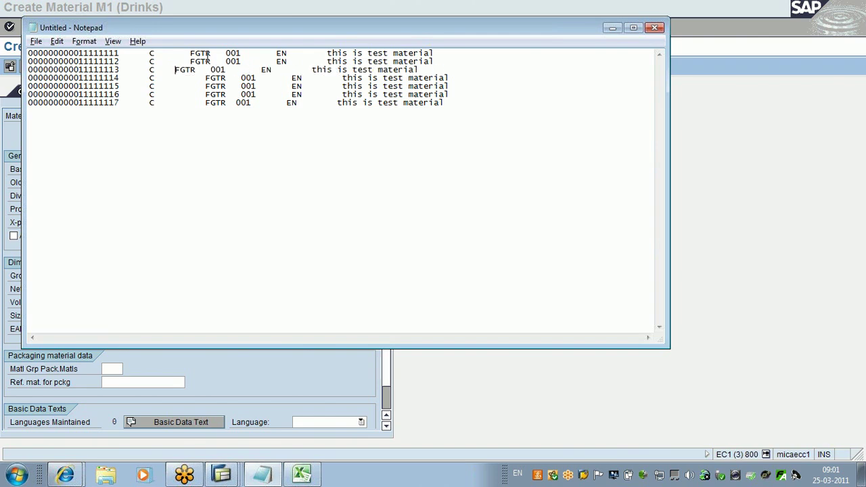
key("BackSpace")
key("BackSpace")
key("BackSpace")
key("BackSpace")
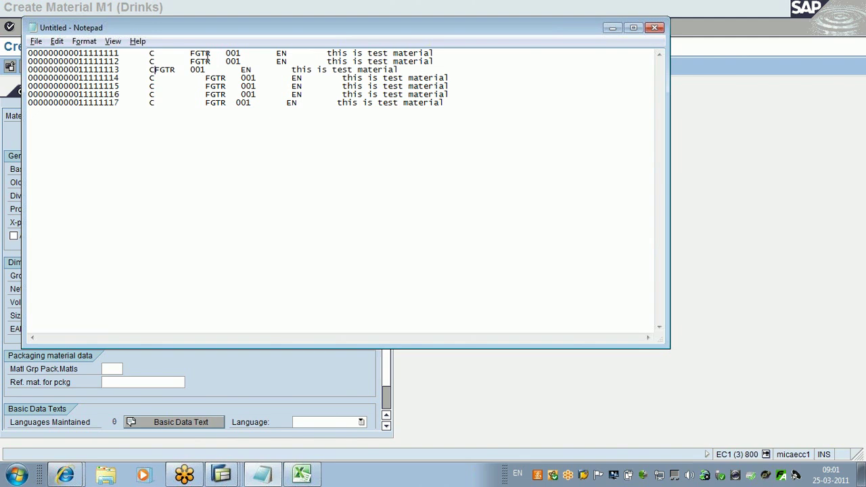
key("Tab")
Step: Line up FGTR on rows 4 through 7 with the rows above
key("Delete")
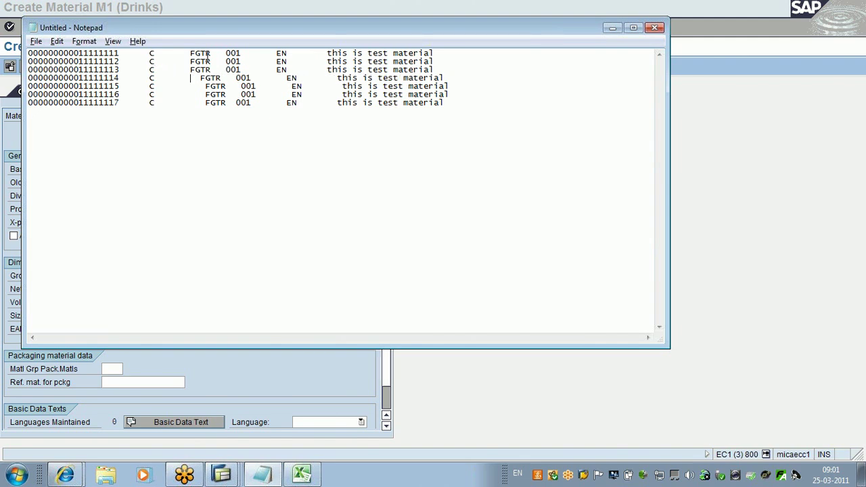
key("Delete")
key("Delete")
key("BackSpace")
key("BackSpace")
key("BackSpace")
key("BackSpace")
key("BackSpace")
key("BackSpace")
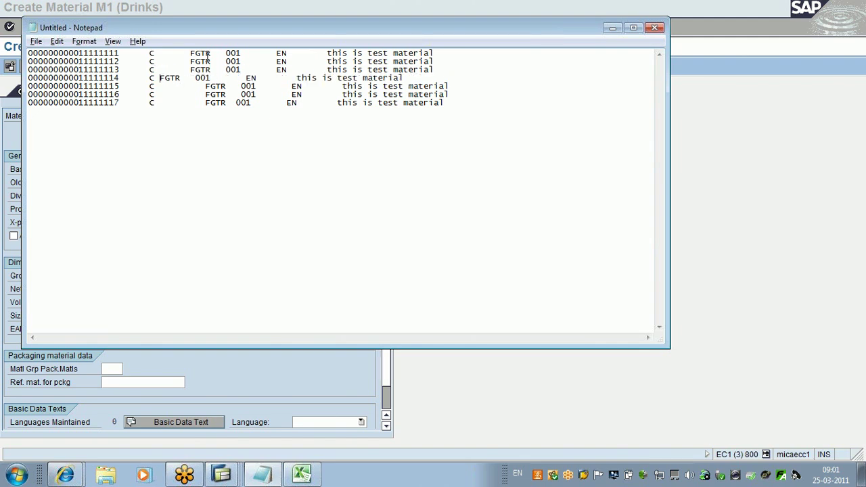
key("Tab")
key("Down")
key("Delete")
key("Delete")
key("Delete")
key("Delete")
key("Delete")
key("Delete")
key("Delete")
key("Delete")
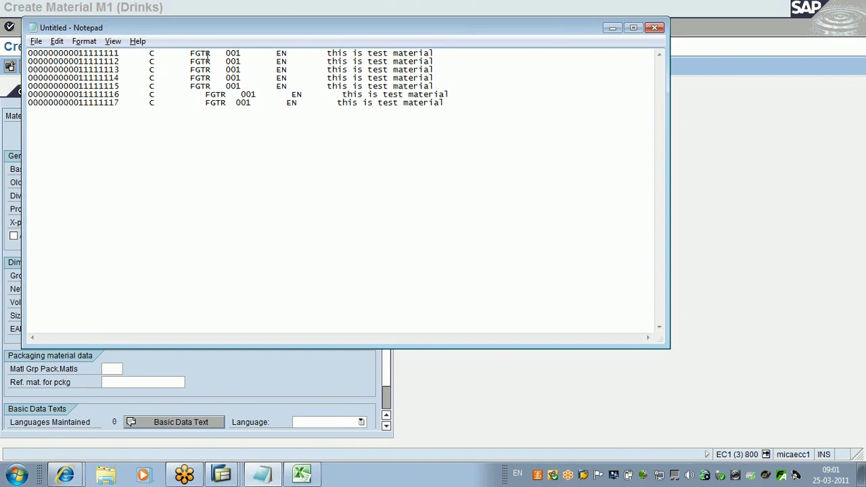
key("Tab")
key("Delete")
key("Delete")
key("Delete")
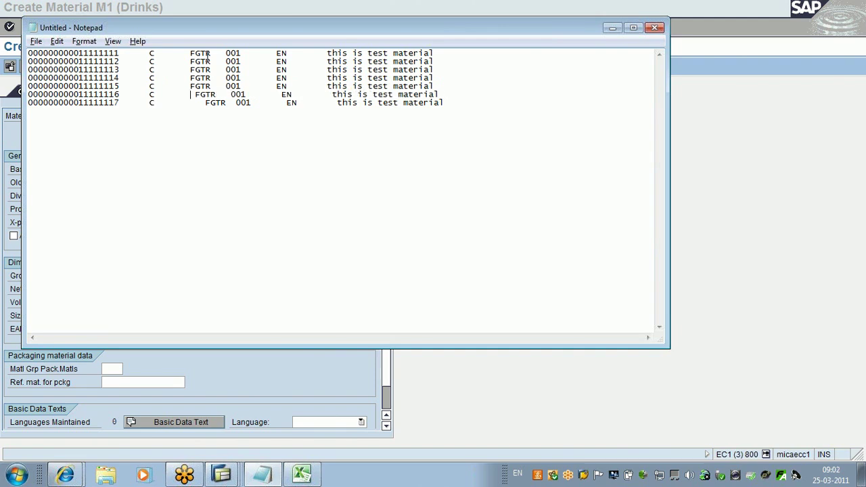
key("Delete")
key("Delete")
key("Delete")
key("Delete")
key("Tab")
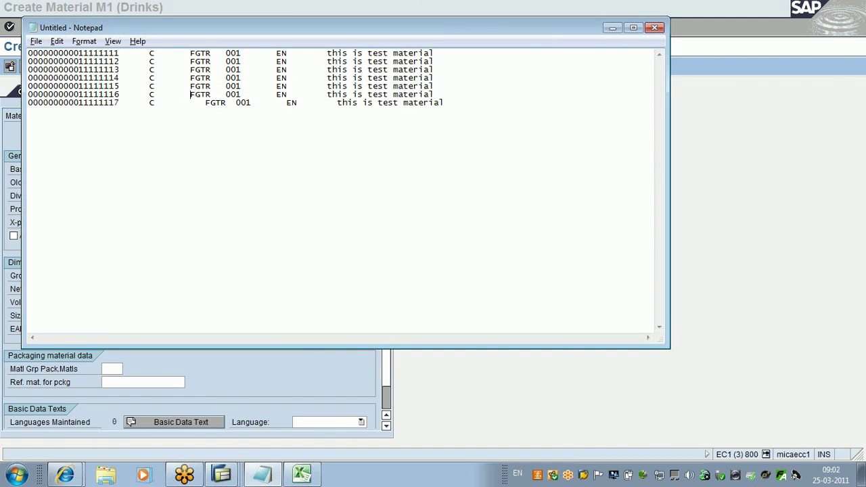
key("Delete")
key("Delete")
key("Delete")
key("Delete")
key("Delete")
key("Delete")
key("Delete")
key("Delete")
key("BackSpace")
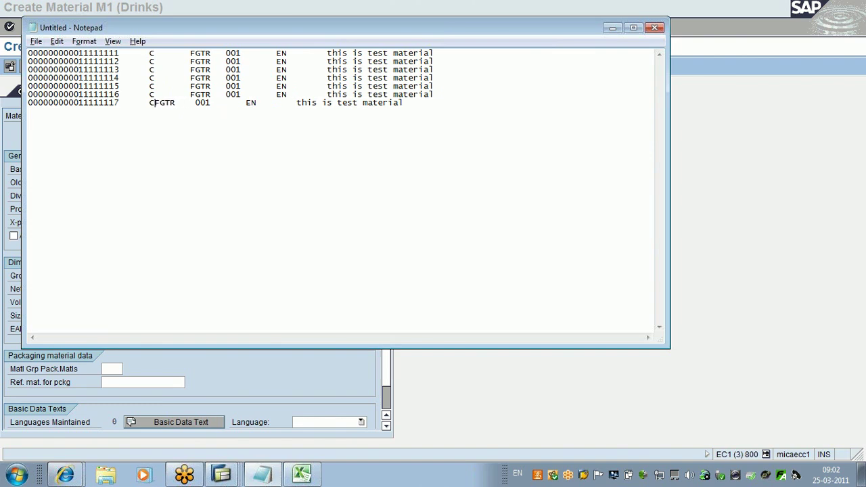
key("Tab")
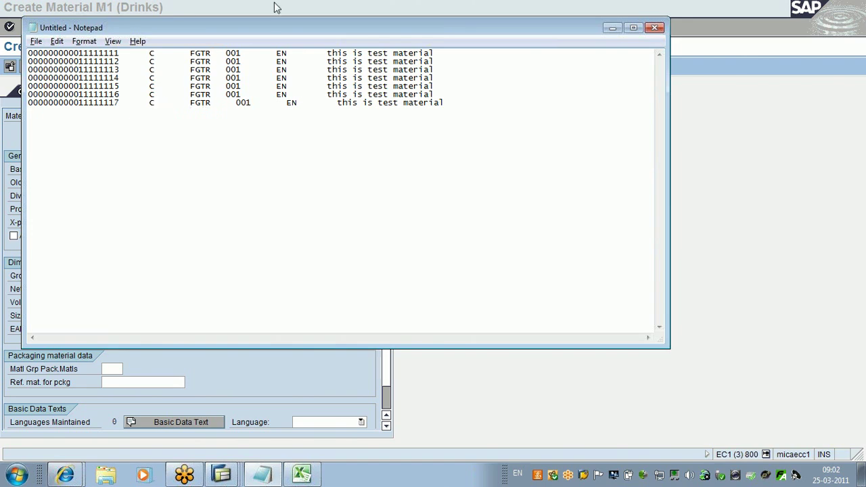
Step: Remove the extra spaces before 001 on each of the seven rows to align them
left_click(226, 54)
key("BackSpace")
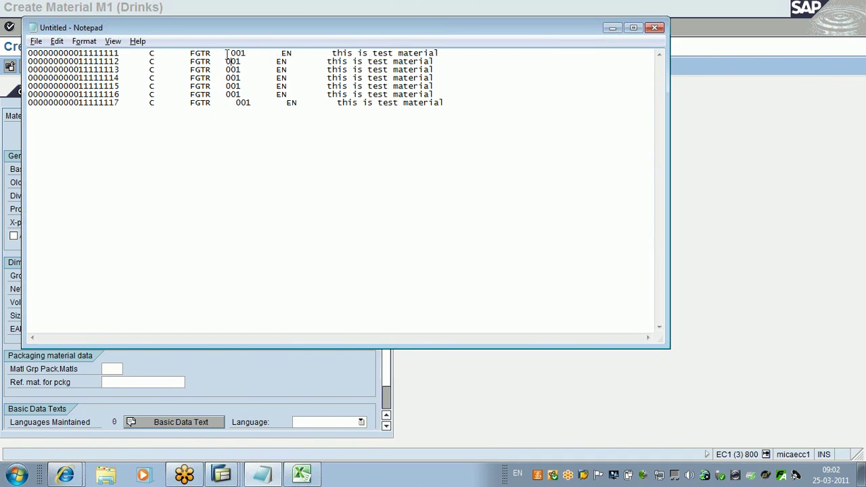
key("BackSpace")
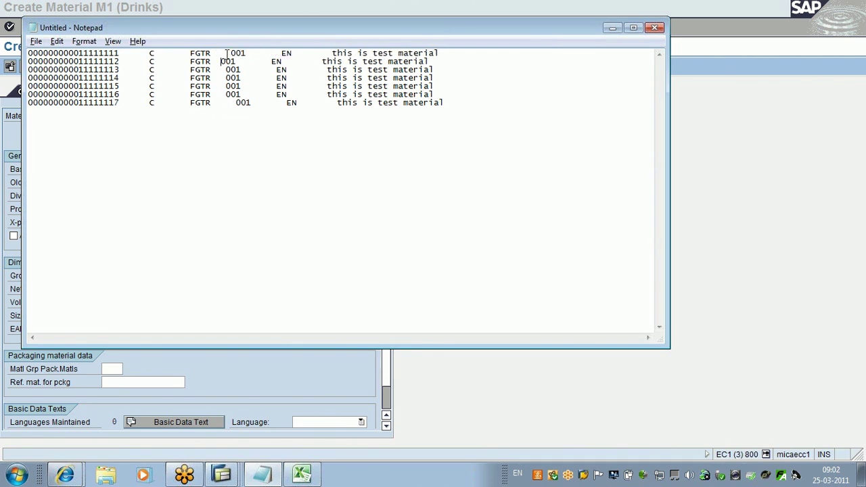
key("Down")
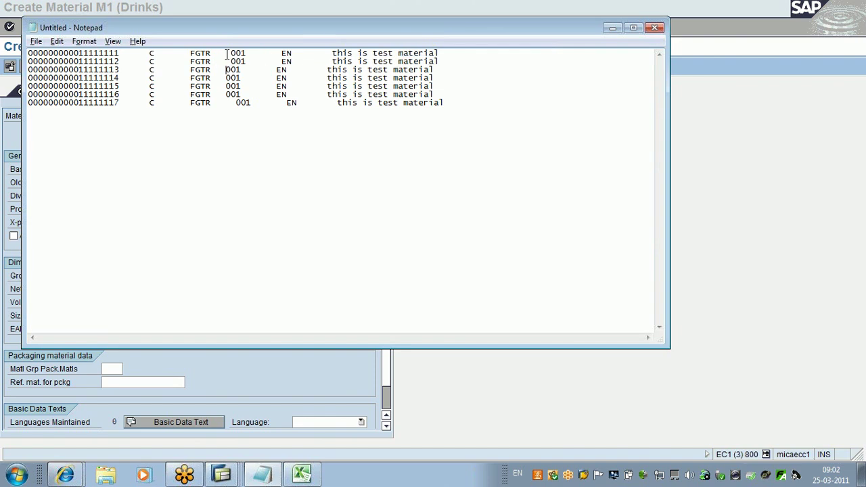
key("BackSpace")
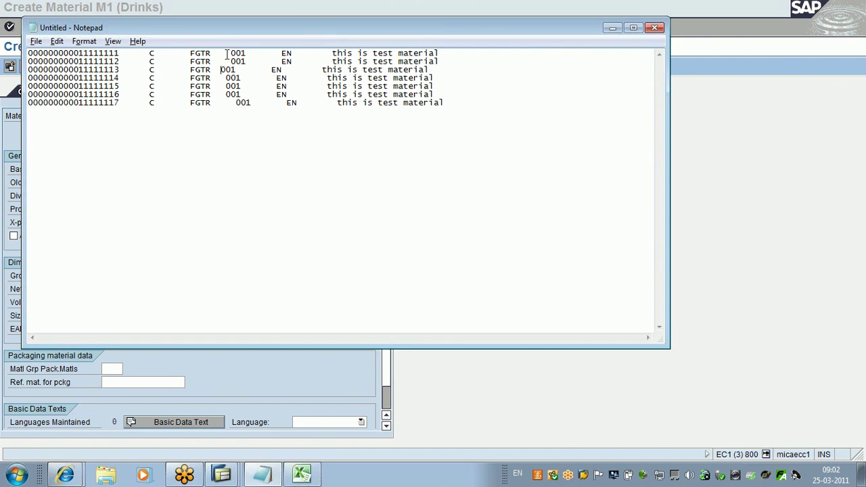
key("Down")
key("BackSpace")
key("BackSpace")
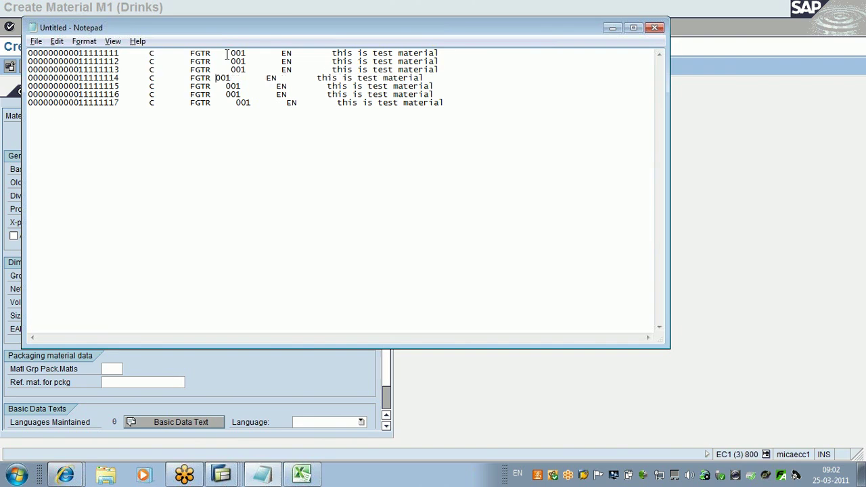
key("Down")
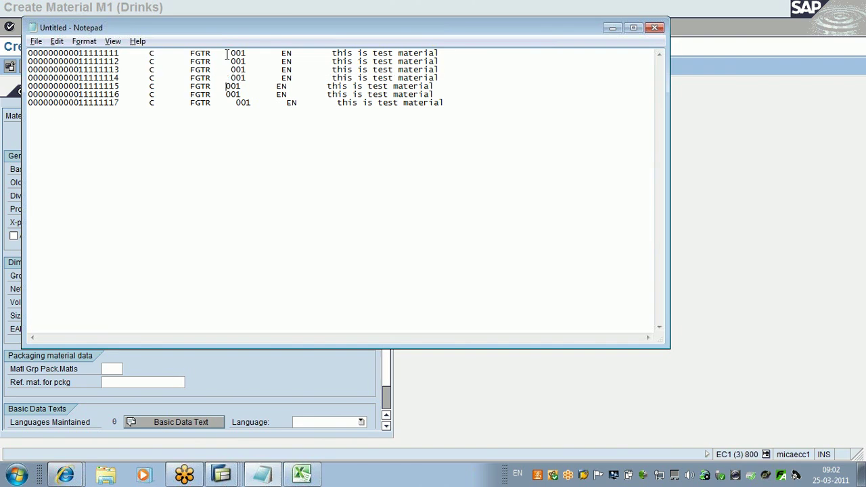
key("BackSpace")
key("BackSpace")
key("BackSpace")
key("Down")
key("Left")
key("BackSpace")
key("BackSpace")
key("BackSpace")
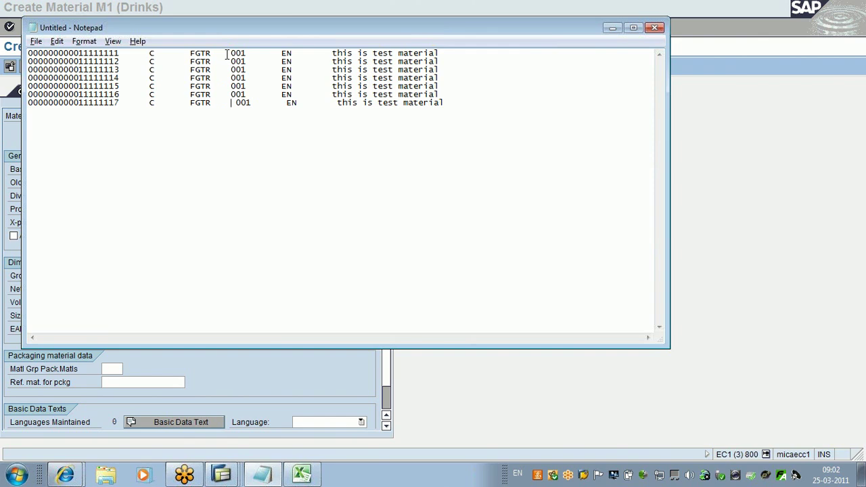
key("BackSpace")
key("BackSpace")
key("BackSpace")
key("BackSpace")
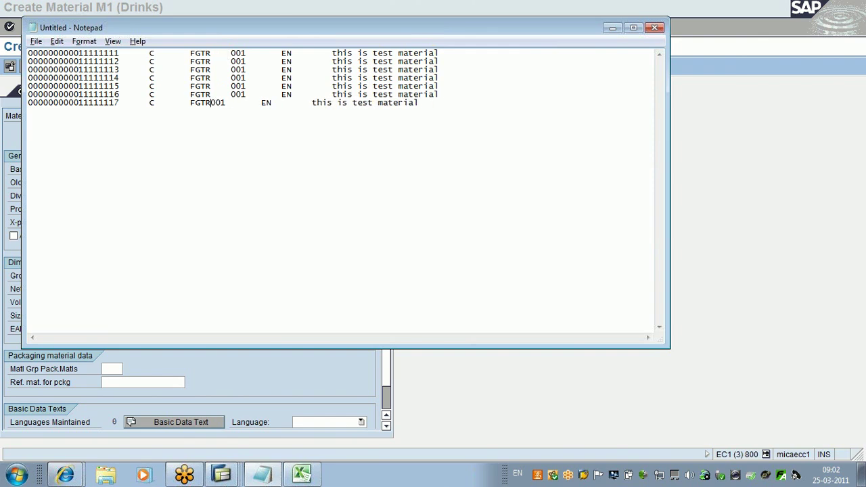
Step: Pull the EN field on rows 1 to 3 left into one column
left_click(281, 54)
key("BackSpace")
key("BackSpace")
key("BackSpace")
key("BackSpace")
key("BackSpace")
key("BackSpace")
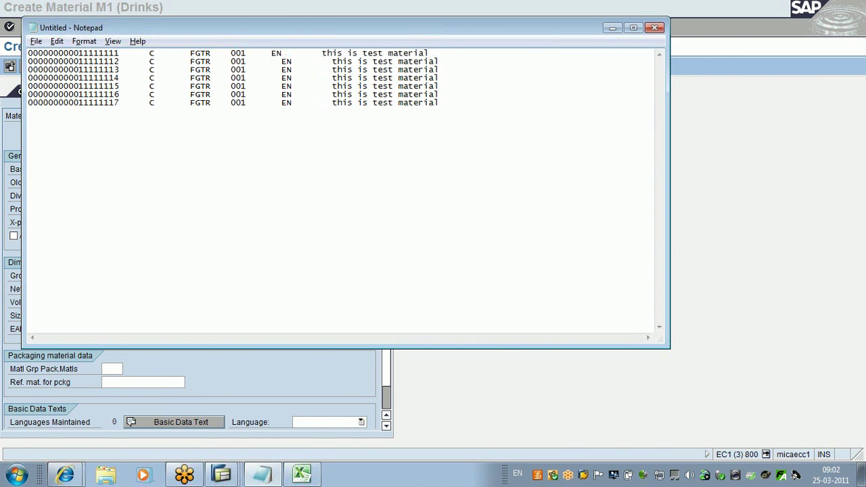
left_click(282, 58)
key("BackSpace")
key("BackSpace")
key("BackSpace")
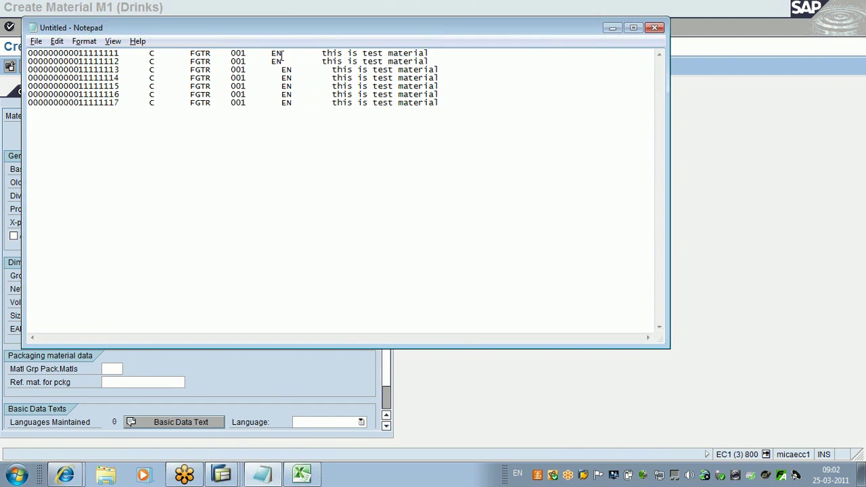
key("BackSpace")
key("BackSpace")
key("BackSpace")
key("BackSpace")
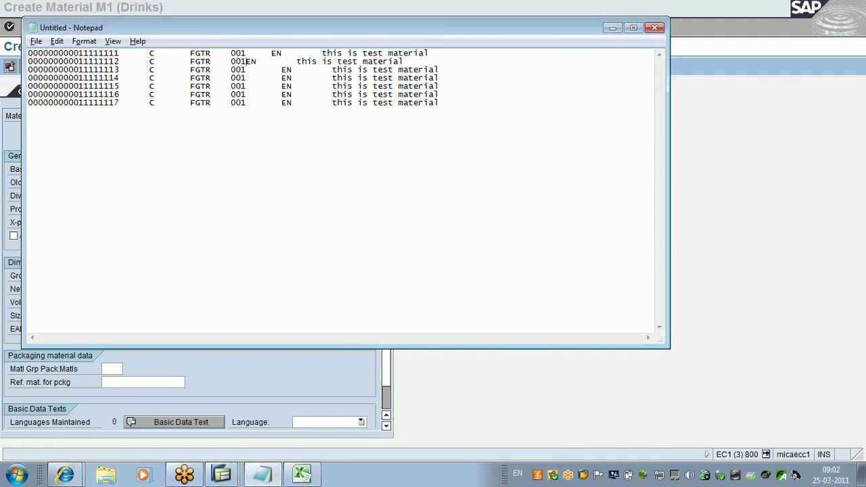
key("Down")
key("Delete")
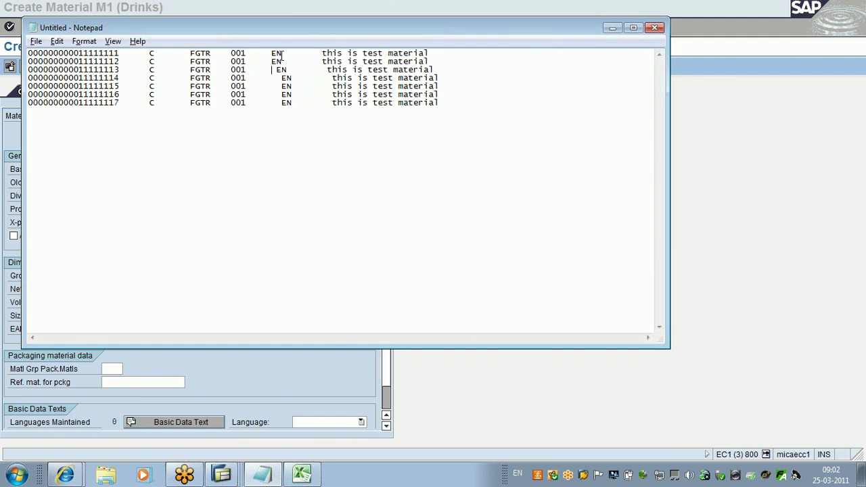
key("Delete")
key("BackSpace")
key("BackSpace")
key("BackSpace")
key("BackSpace")
key("BackSpace")
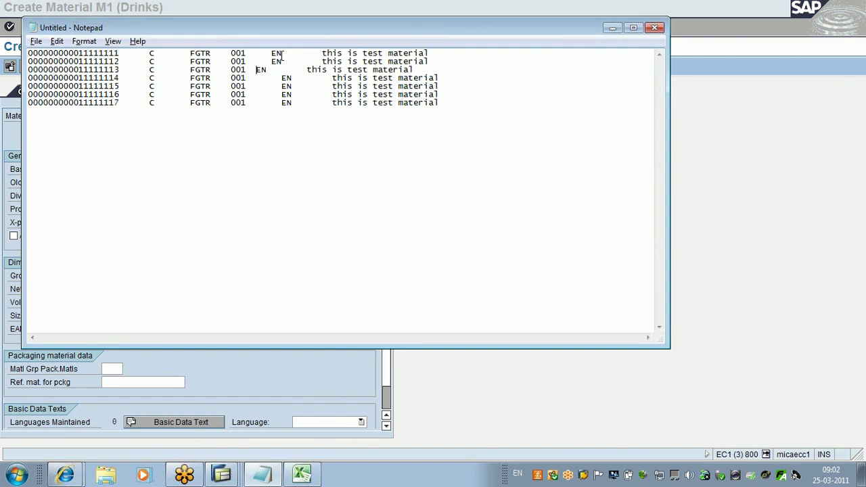
Step: Align the EN field on rows 4 through 7 with the rows above
key("Delete")
key("Delete")
key("Delete")
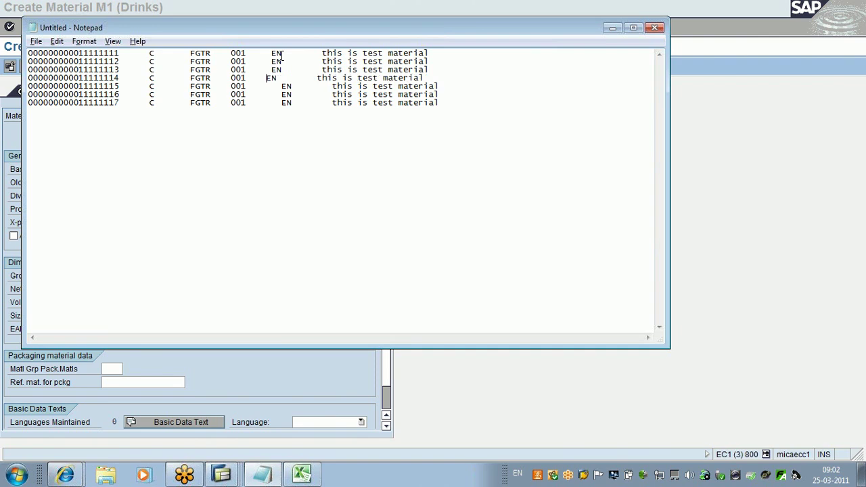
key("BackSpace")
key("BackSpace")
key("BackSpace")
key("BackSpace")
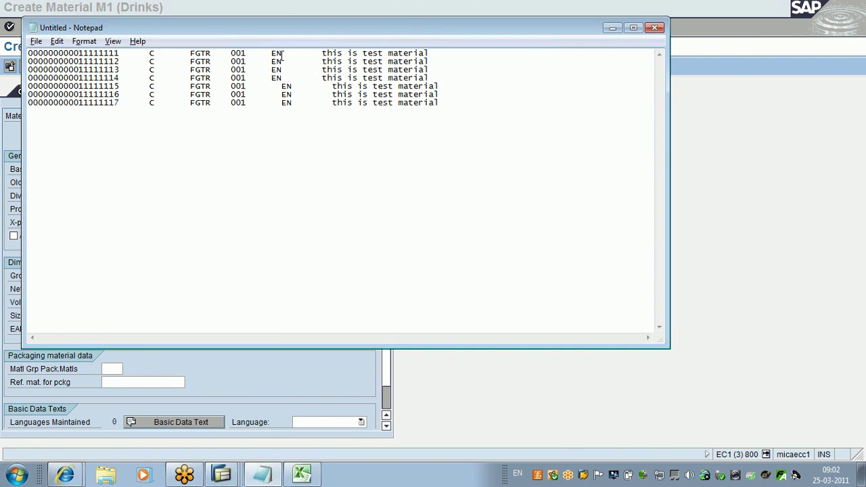
key("Down")
key("Delete")
key("Delete")
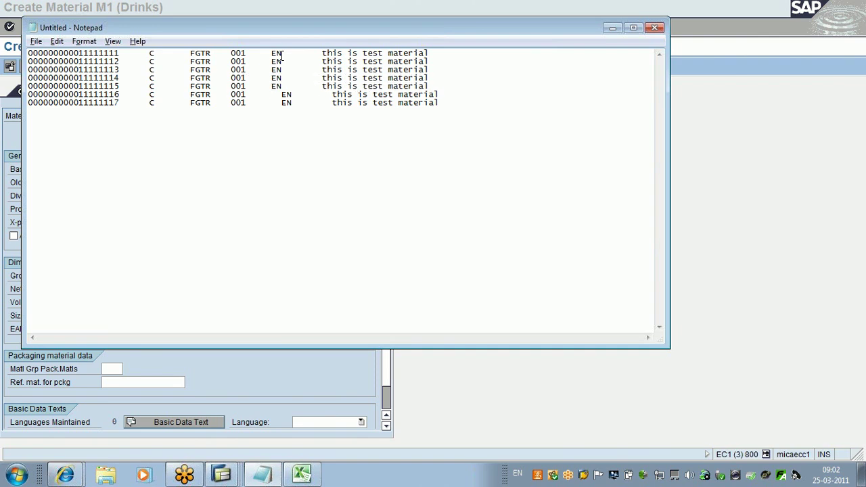
key("Delete")
key("BackSpace")
key("BackSpace")
key("BackSpace")
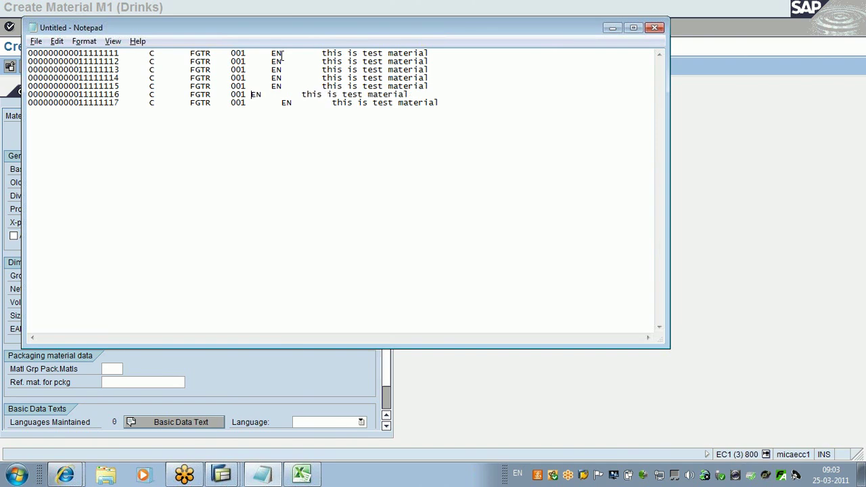
key("BackSpace")
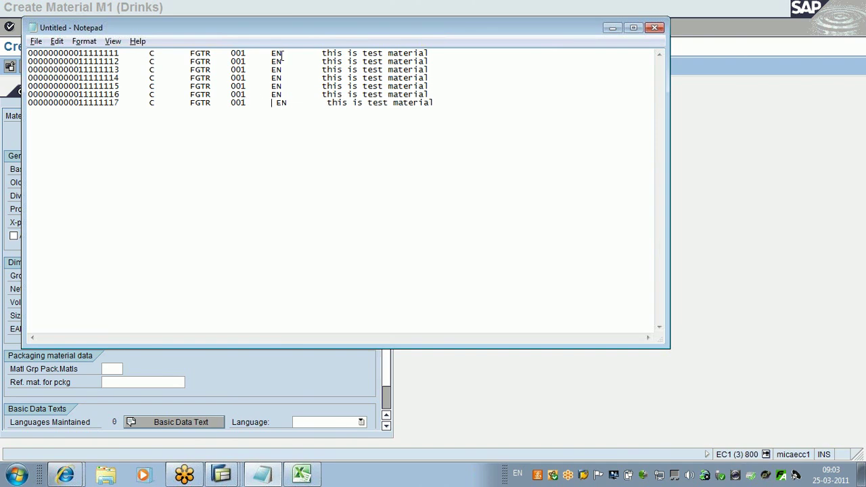
key("BackSpace")
key("BackSpace")
key("BackSpace")
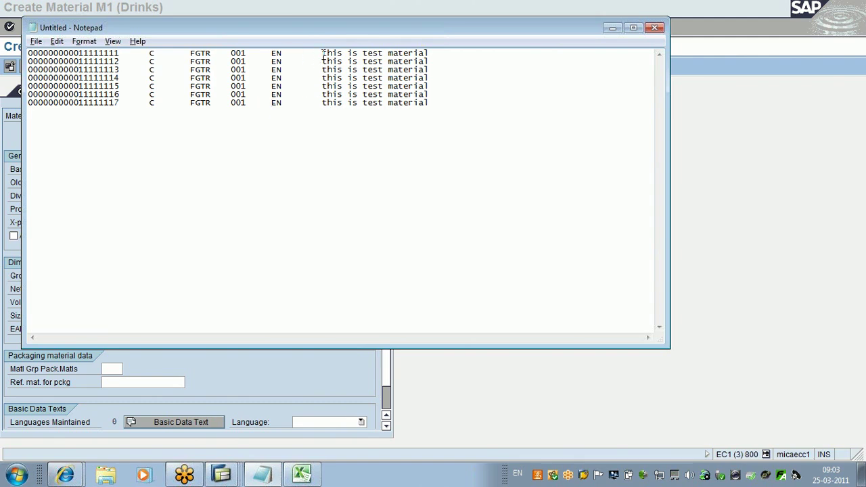
Step: Align 'this is test material' on rows 1 to 3 into one column
left_click(323, 54)
key("BackSpace")
key("BackSpace")
key("BackSpace")
key("BackSpace")
key("BackSpace")
key("BackSpace")
key("BackSpace")
key("BackSpace")
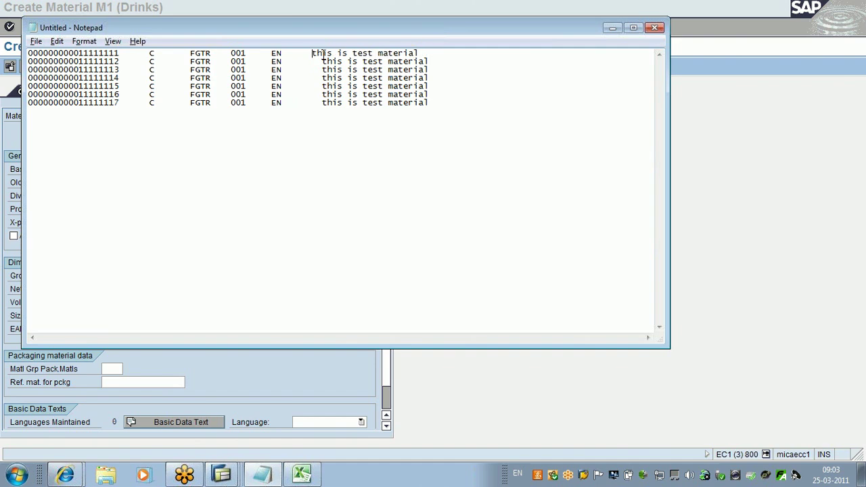
key("Caps_Lock")
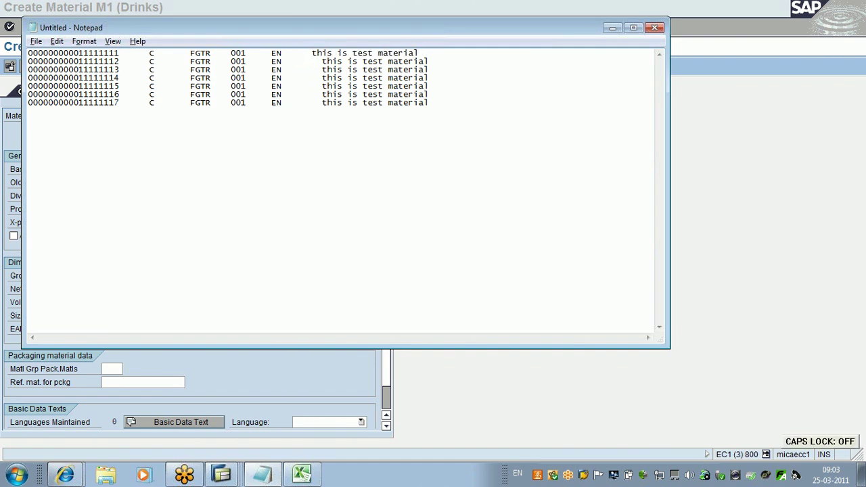
left_click(322, 61)
key("BackSpace")
key("BackSpace")
key("BackSpace")
key("BackSpace")
key("BackSpace")
key("BackSpace")
key("BackSpace")
key("BackSpace")
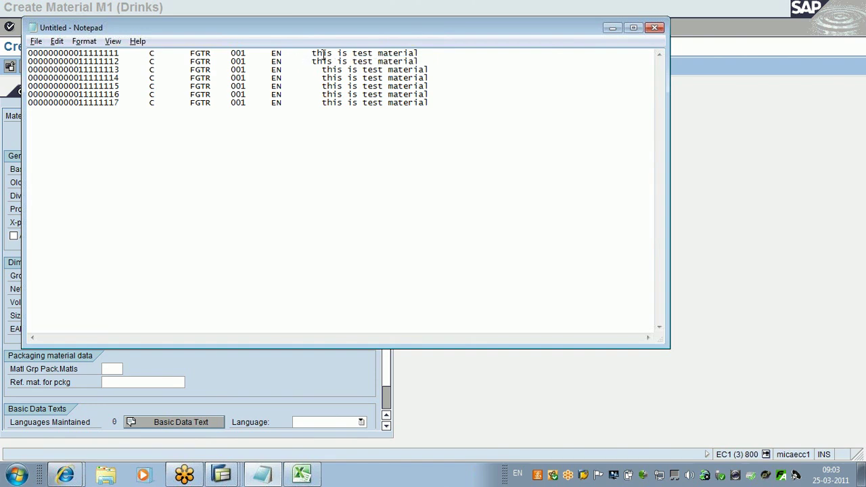
key("Down")
key("BackSpace")
key("BackSpace")
key("BackSpace")
key("BackSpace")
key("BackSpace")
key("BackSpace")
key("BackSpace")
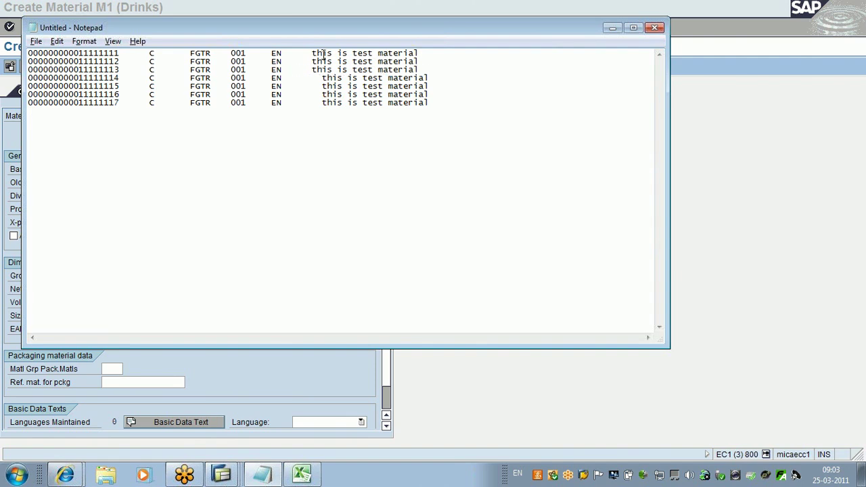
key("Down")
key("BackSpace")
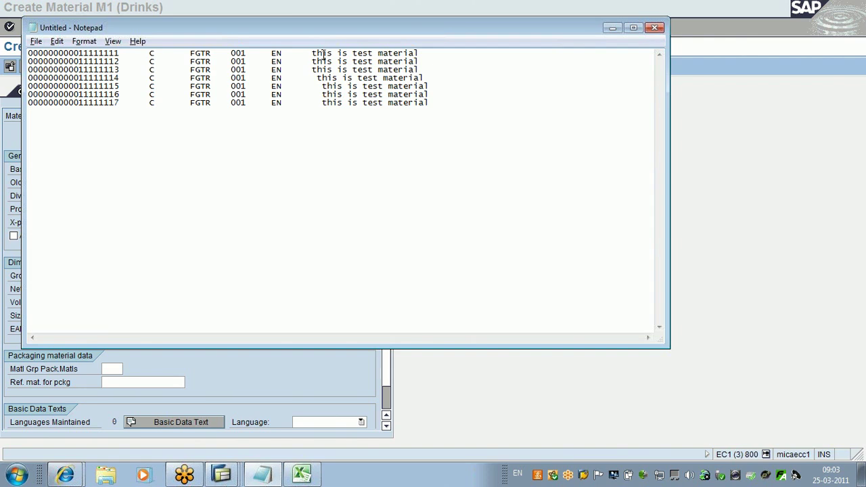
Step: Line up the 'this is test material' description on rows 4 through 7
key("BackSpace")
key("BackSpace")
key("BackSpace")
key("BackSpace")
key("BackSpace")
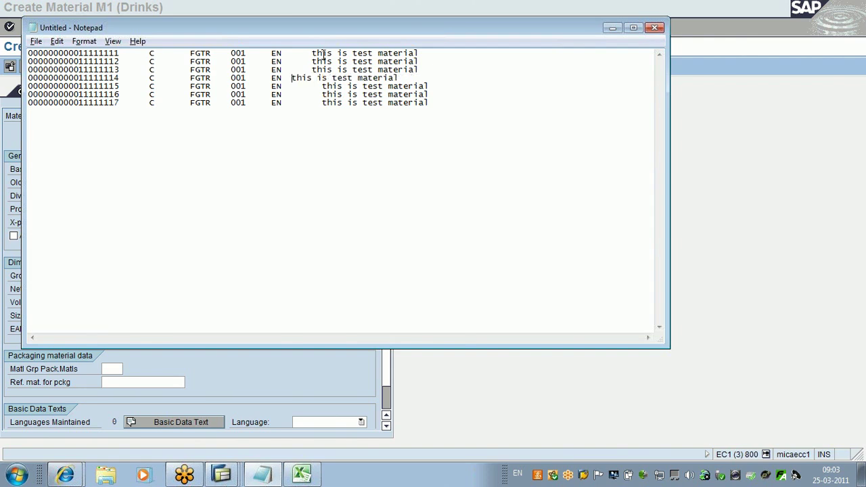
key("BackSpace")
key("BackSpace")
key("Tab")
key("Down")
key("BackSpace")
key("BackSpace")
key("BackSpace")
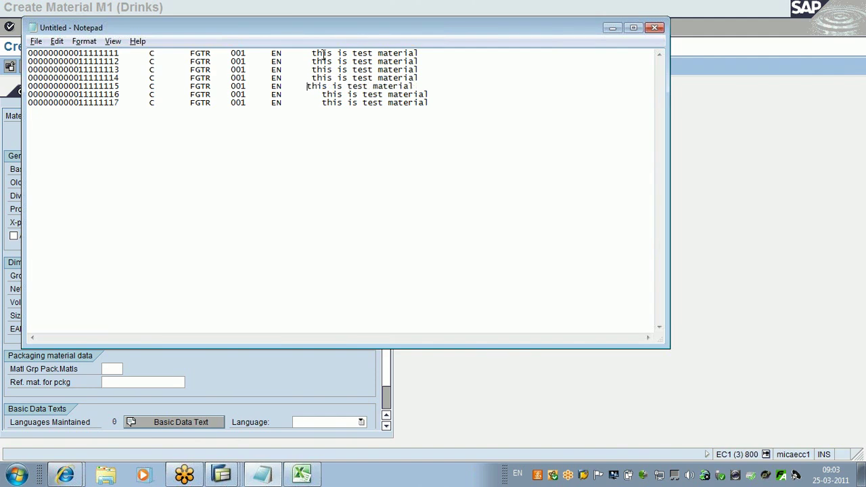
key("BackSpace")
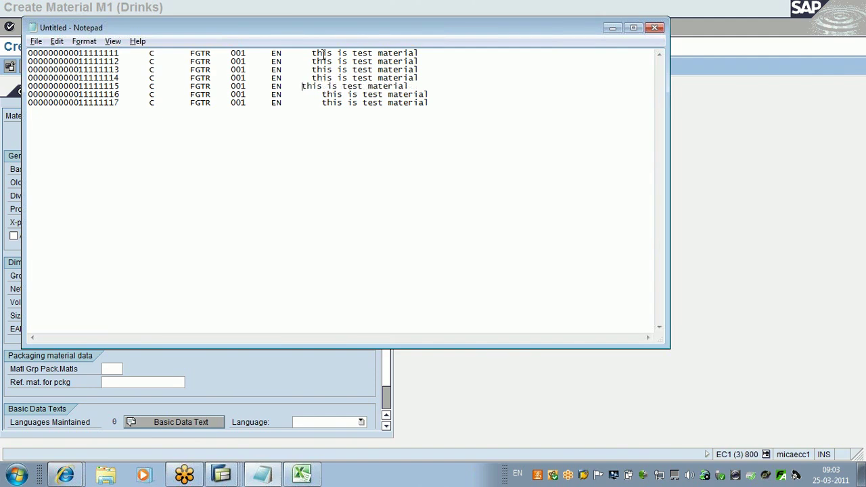
key("Tab")
key("Down")
key("BackSpace")
key("BackSpace")
key("BackSpace")
key("BackSpace")
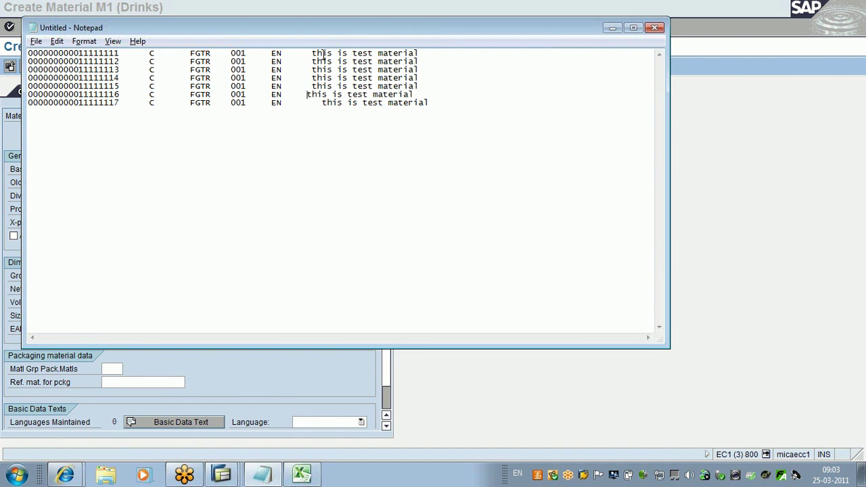
key("Tab")
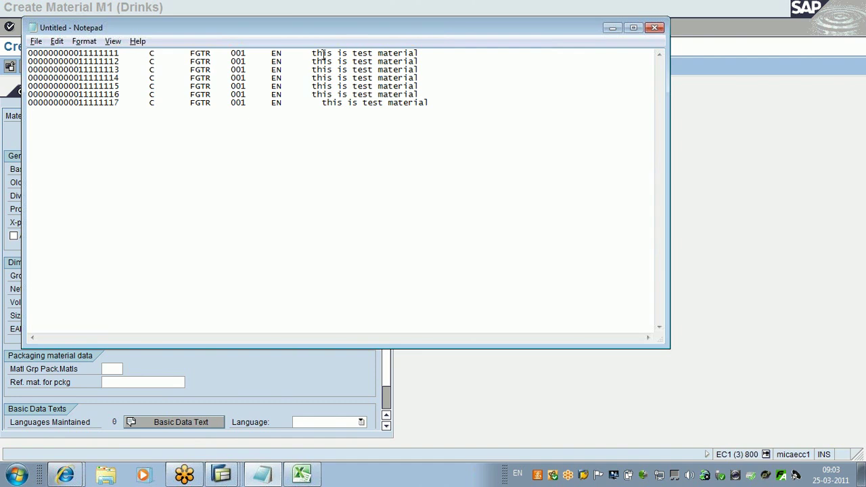
key("Down")
key("BackSpace")
key("BackSpace")
key("BackSpace")
key("BackSpace")
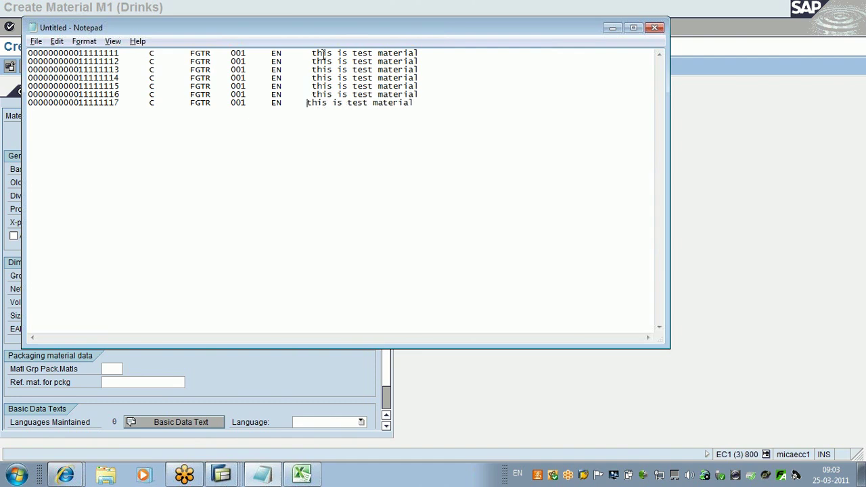
key("Tab")
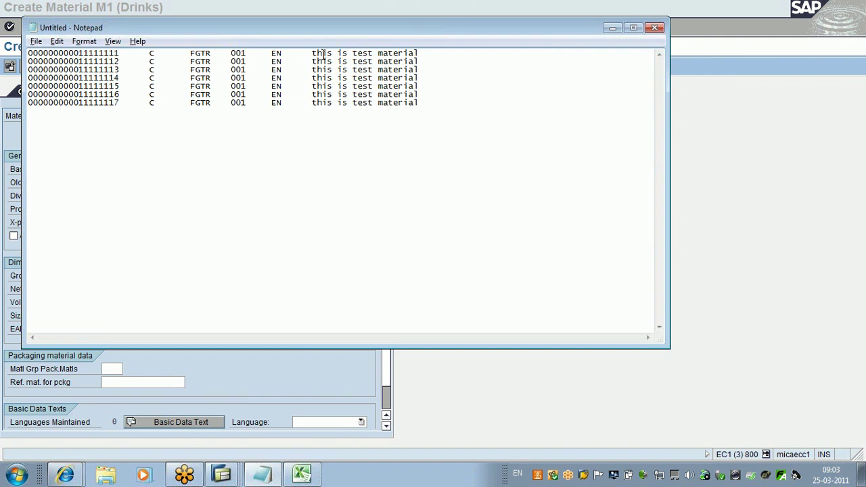
Step: Save the aligned material list as mat.txt on the Desktop
left_click(36, 42)
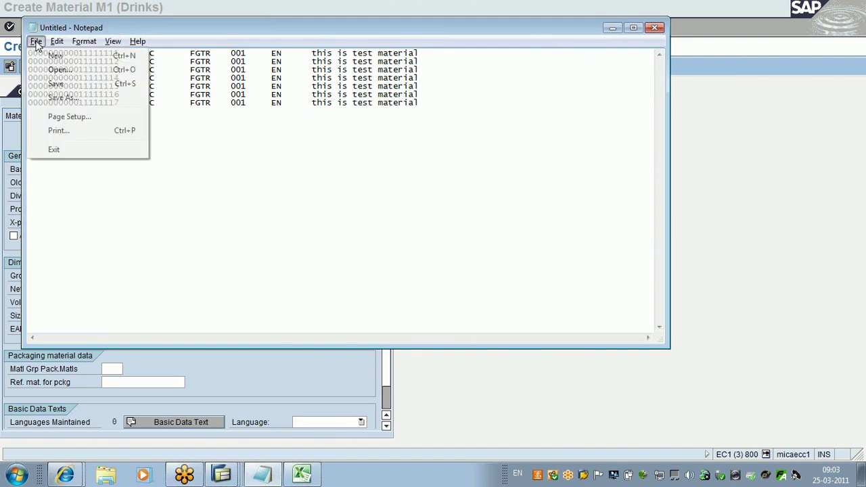
left_click(68, 99)
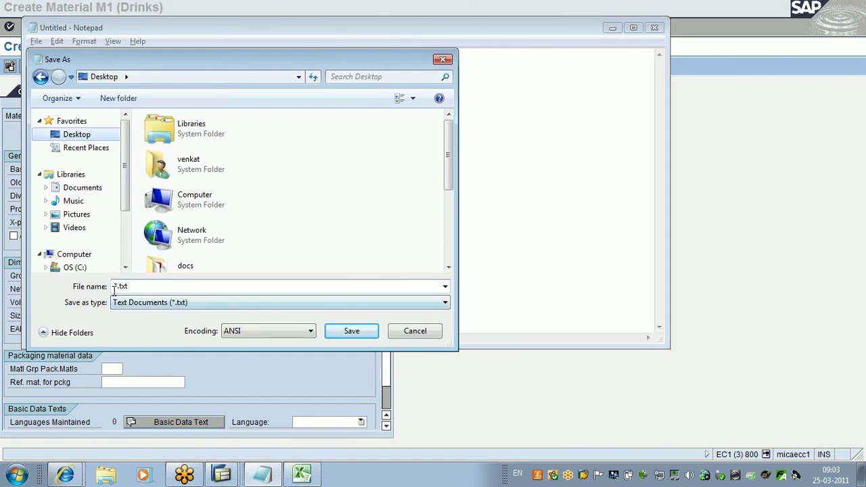
left_click(116, 287)
key("Delete")
type("ma")
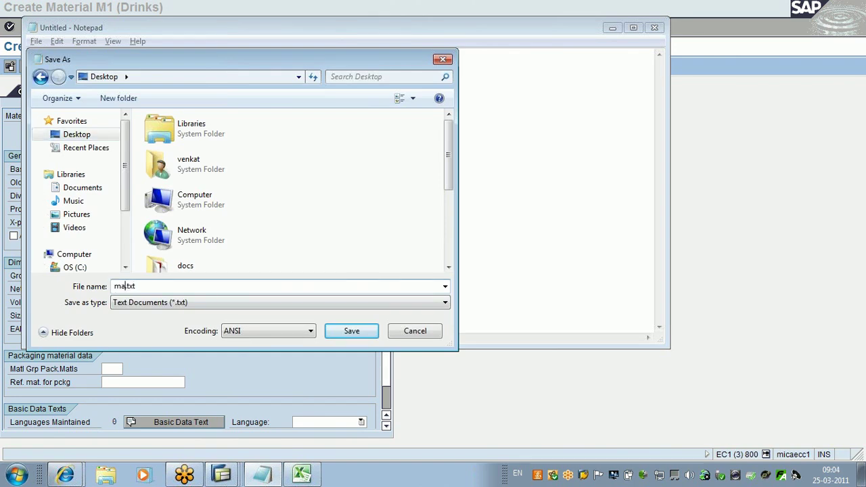
type("t")
left_click(349, 332)
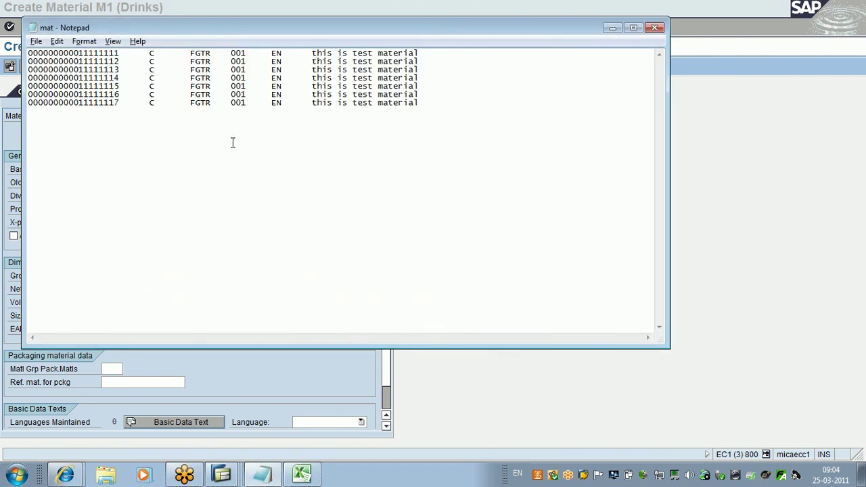
Step: Close Notepad and review the GUI_UPLOAD call in ZTEST_BAPI02 that fills itab
left_click(654, 28)
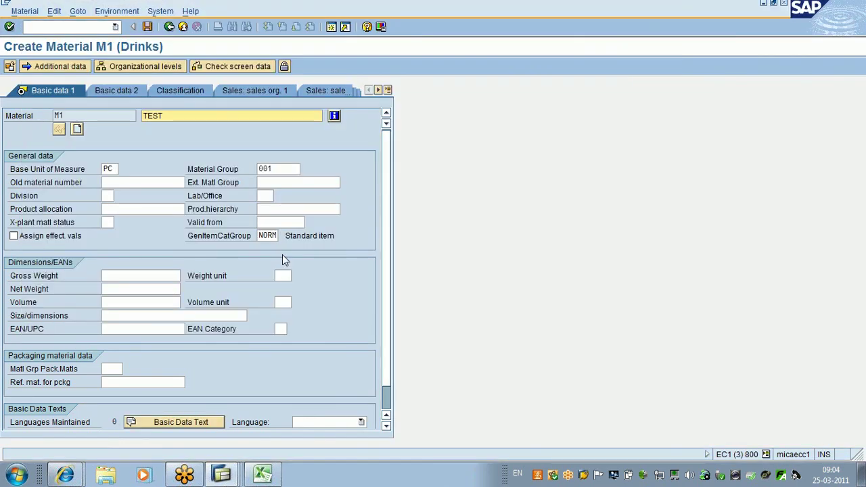
left_click(221, 474)
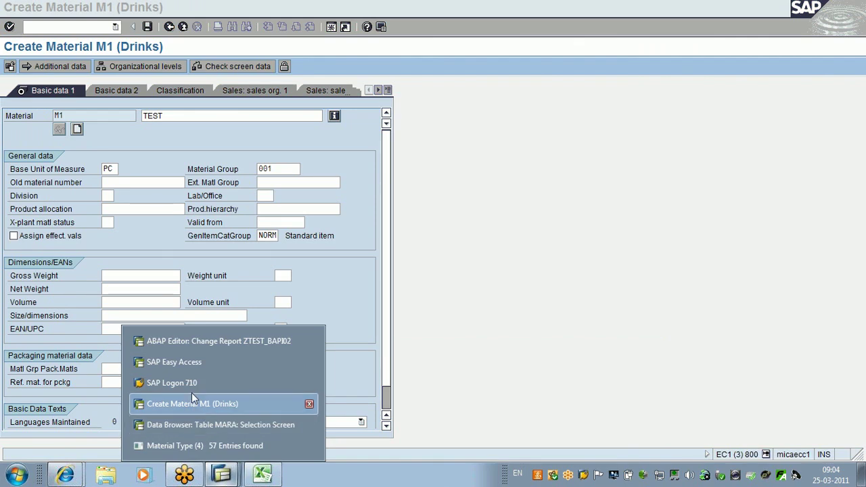
left_click(228, 341)
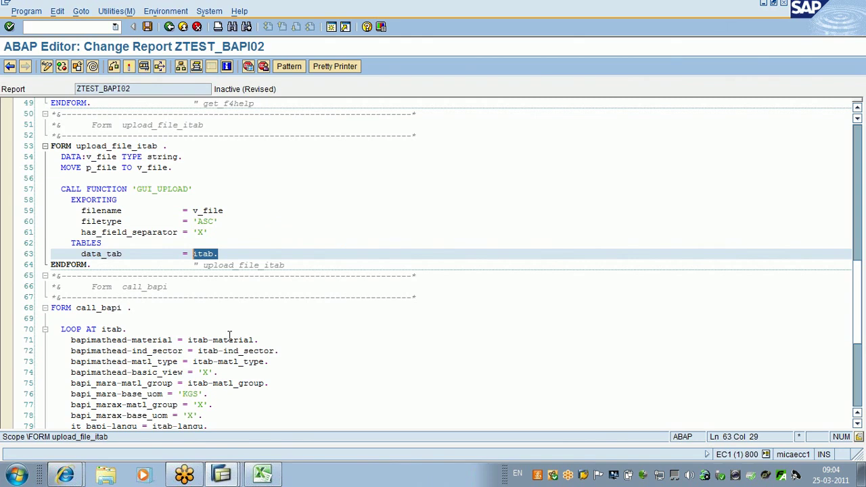
left_click(230, 211)
left_click_drag(218, 254, 192, 254)
key("Down")
key("Up")
key("Up")
key("Up")
key("Up")
key("Up")
key("Up")
key("Up")
key("Up")
key("Up")
key("Up")
key("Up")
key("Up")
key("Up")
key("Up")
key("Up")
key("Up")
key("Up")
key("Up")
key("Up")
key("Up")
key("Up")
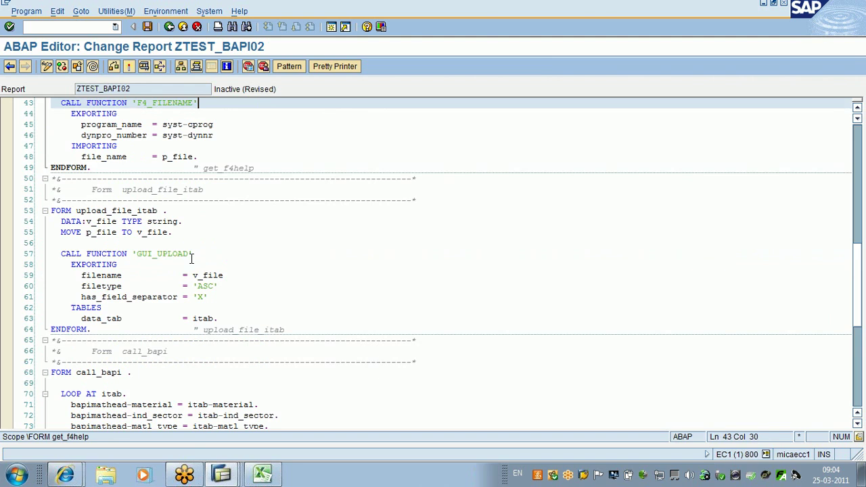
key("Up")
key("Up")
key("Up")
key("Up")
key("Up")
key("Up")
key("Up")
key("Up")
key("Up")
key("Up")
key("Up")
key("Up")
key("Up")
key("Up")
key("Up")
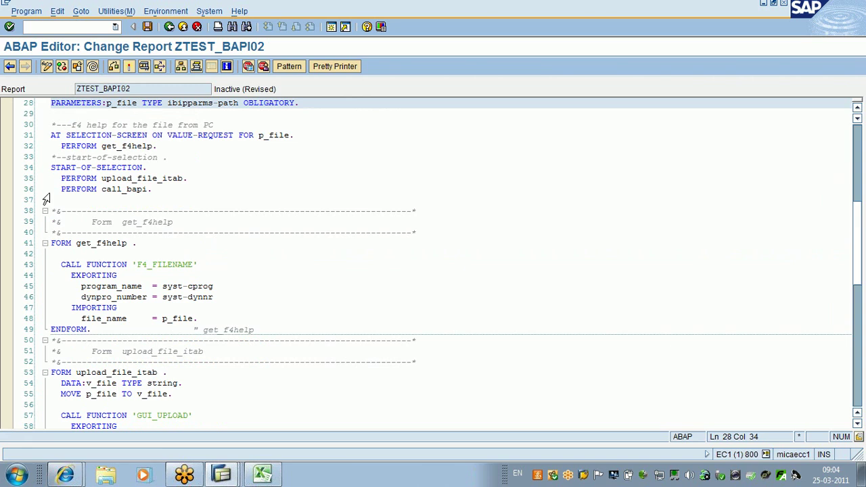
Step: Navigate from the call_bapi call on line 36 to its FORM definition
left_click(41, 180)
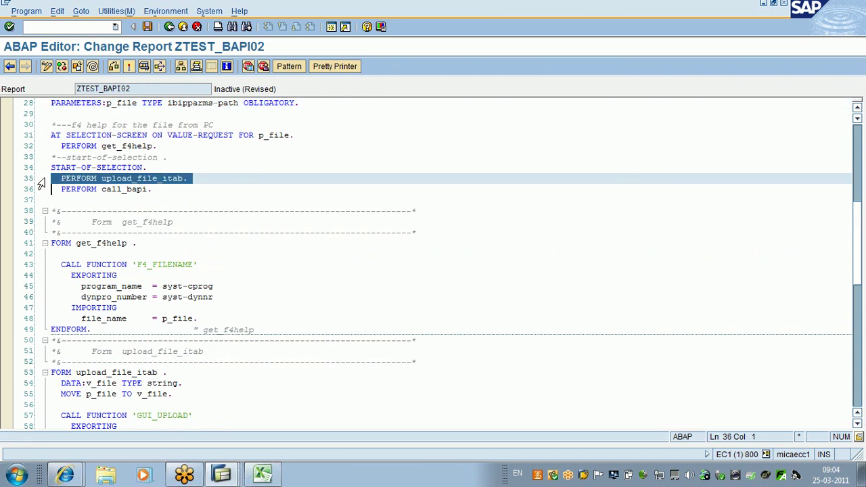
left_click(35, 190)
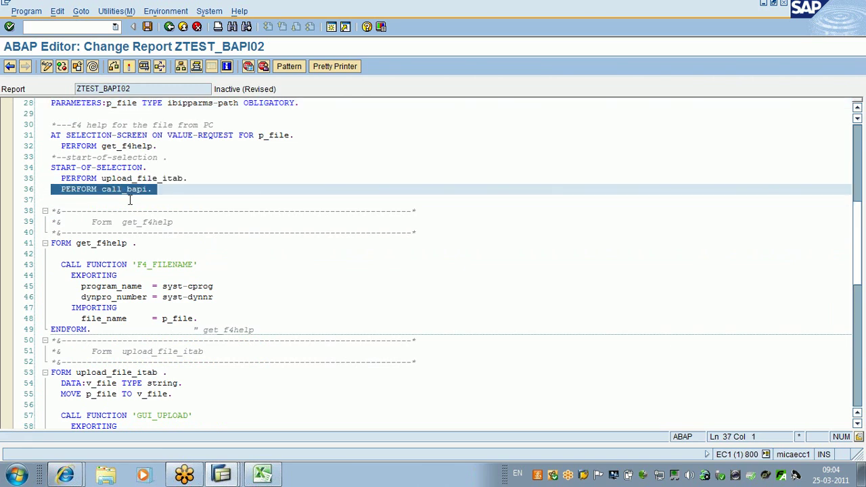
left_click(122, 193)
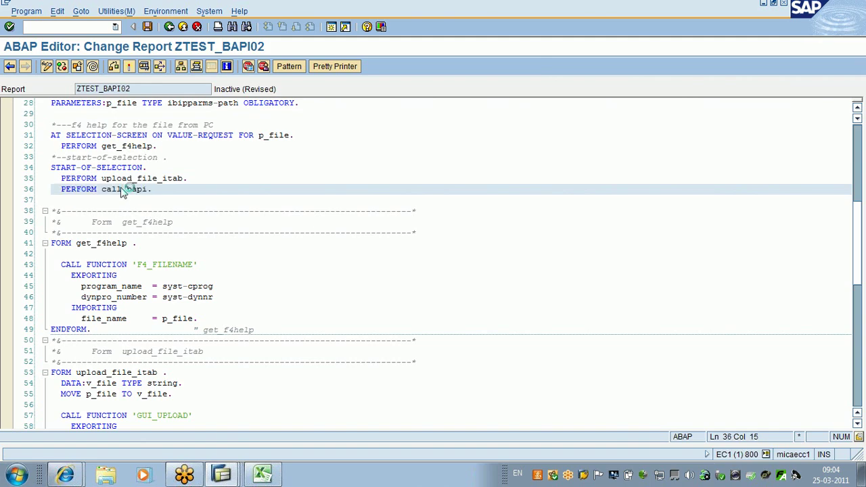
double_click(122, 190)
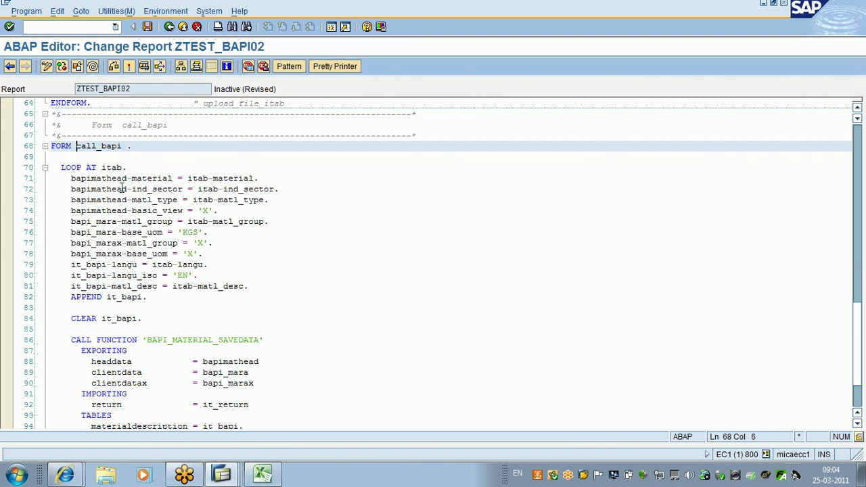
Step: Review the material, industry sector and material type assignments on lines 71–73 of the loop
left_click(56, 168)
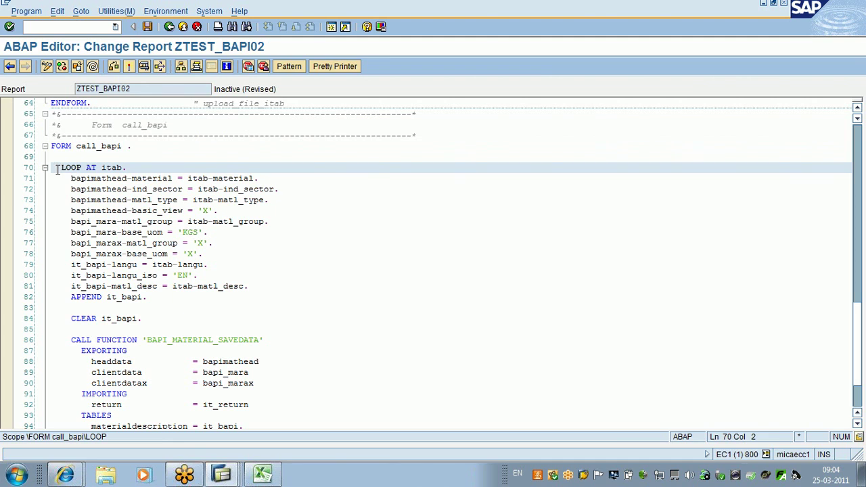
left_click(279, 179)
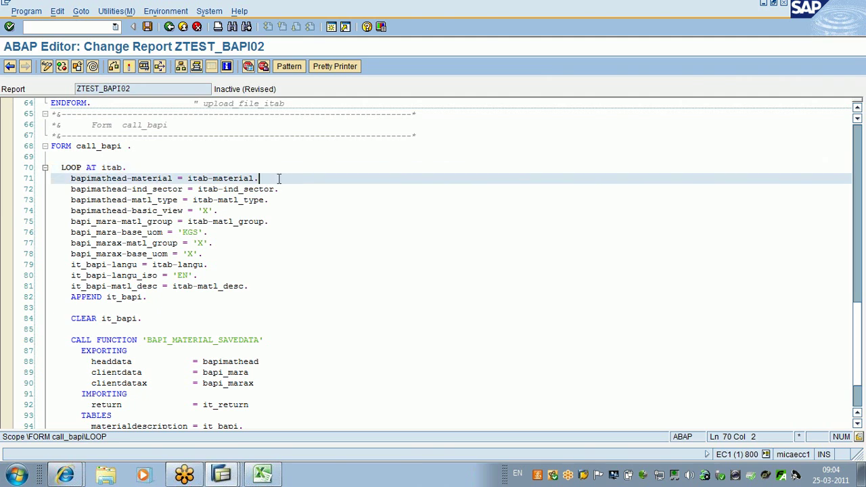
left_click_drag(279, 179, 215, 180)
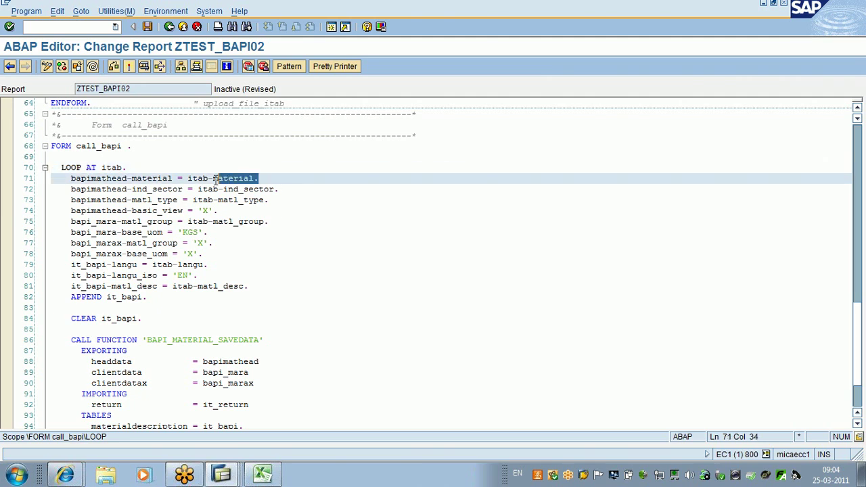
left_click(127, 179)
left_click_drag(127, 179, 72, 181)
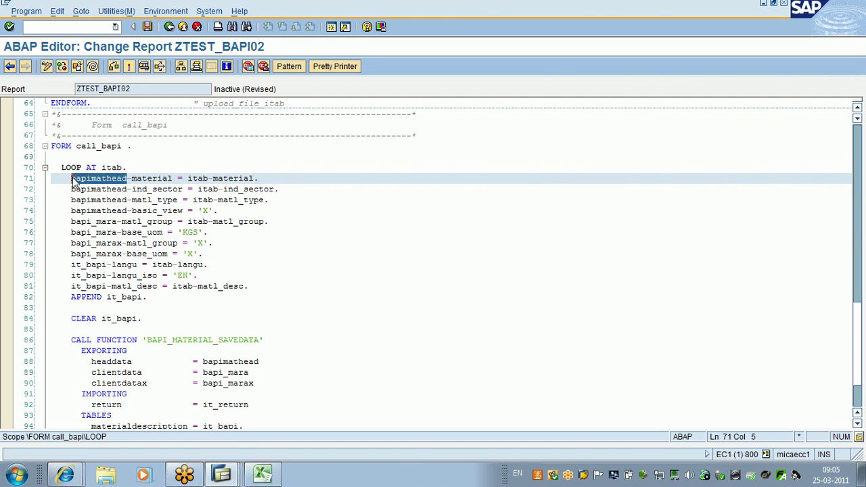
left_click(279, 190)
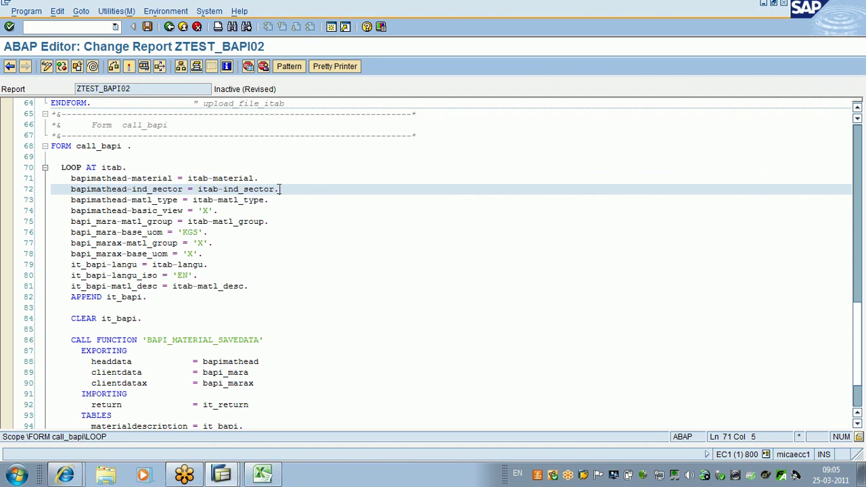
left_click_drag(280, 189, 225, 190)
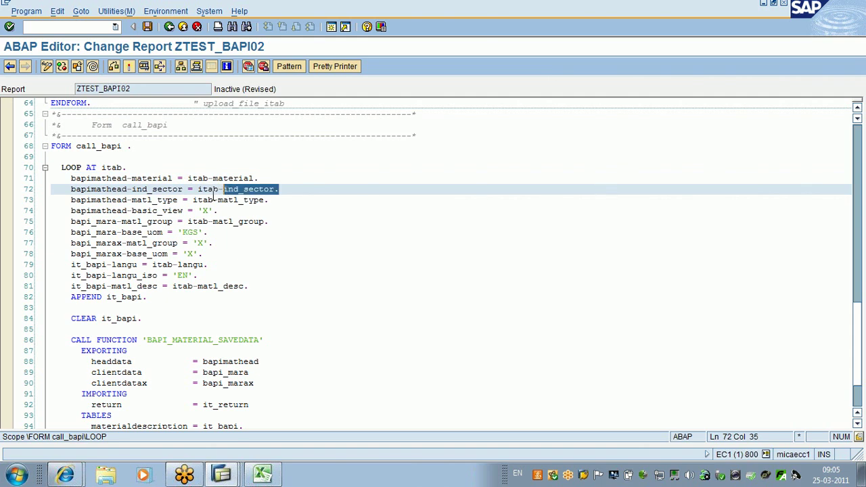
left_click_drag(180, 190, 91, 191)
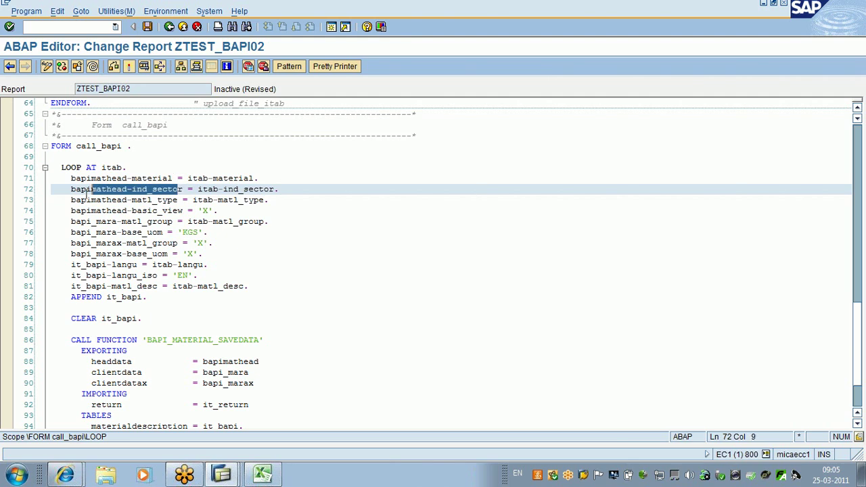
left_click(270, 200)
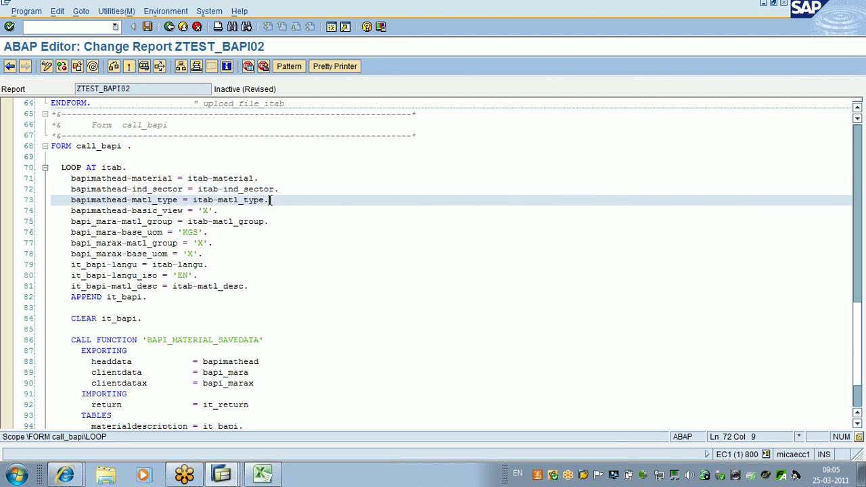
left_click_drag(270, 200, 195, 201)
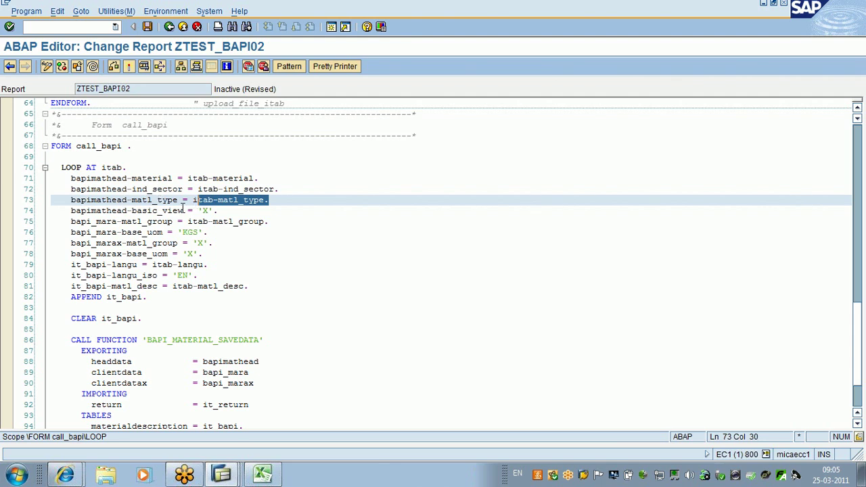
Step: Insert blank lines above and below the basic_view = 'X' line
left_click(277, 200)
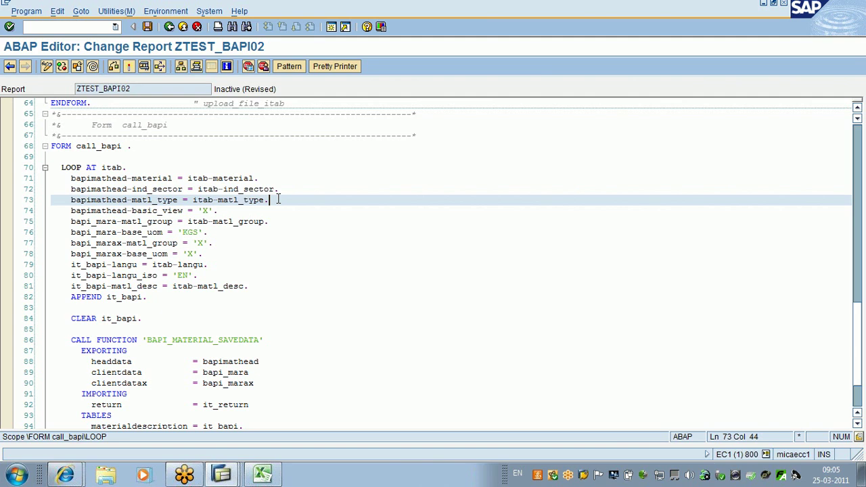
key("Return")
left_click(224, 222)
key("Return")
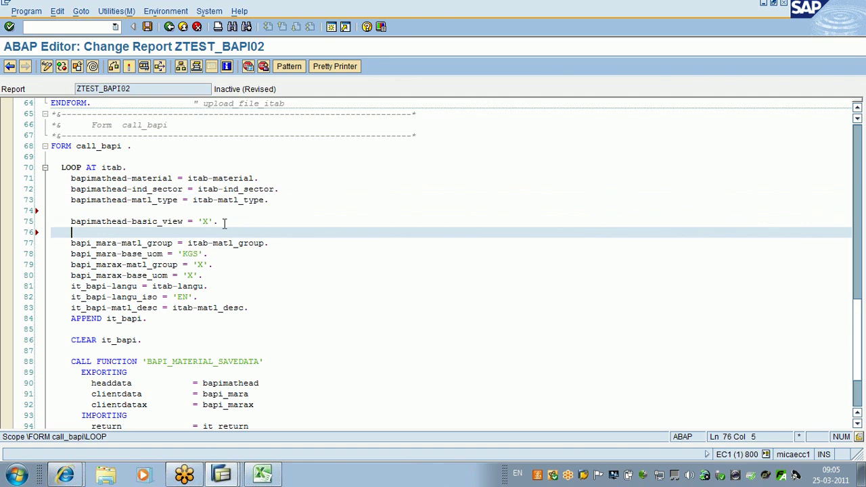
left_click_drag(224, 222, 132, 222)
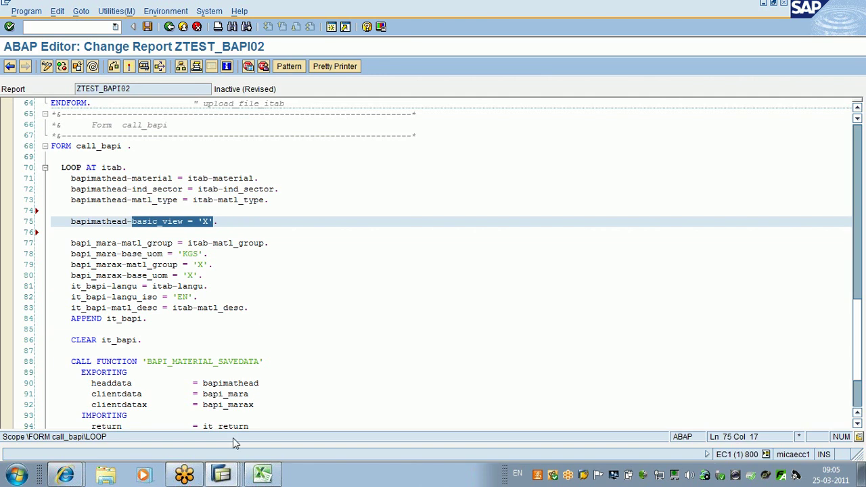
left_click(226, 477)
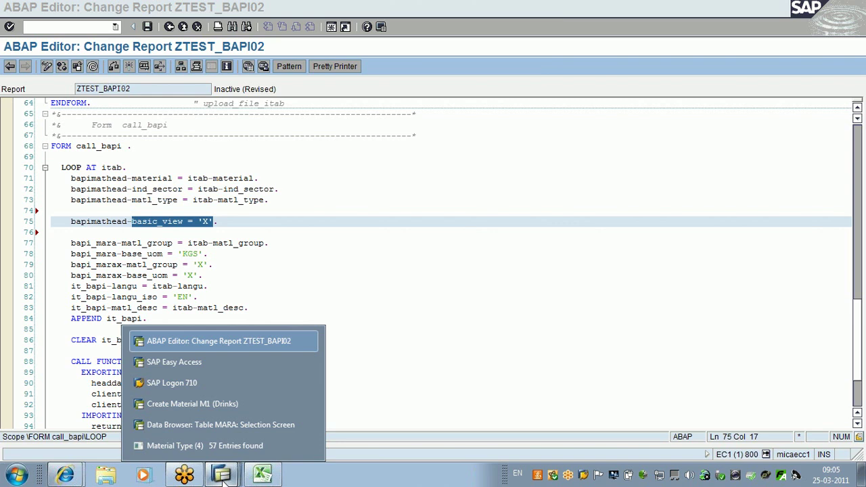
Step: Back out of the MARA data browser to the report code
left_click(220, 425)
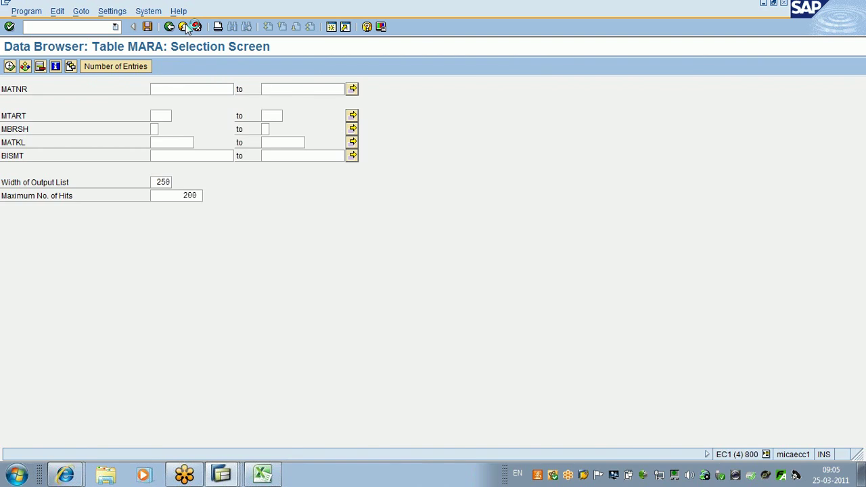
left_click(184, 26)
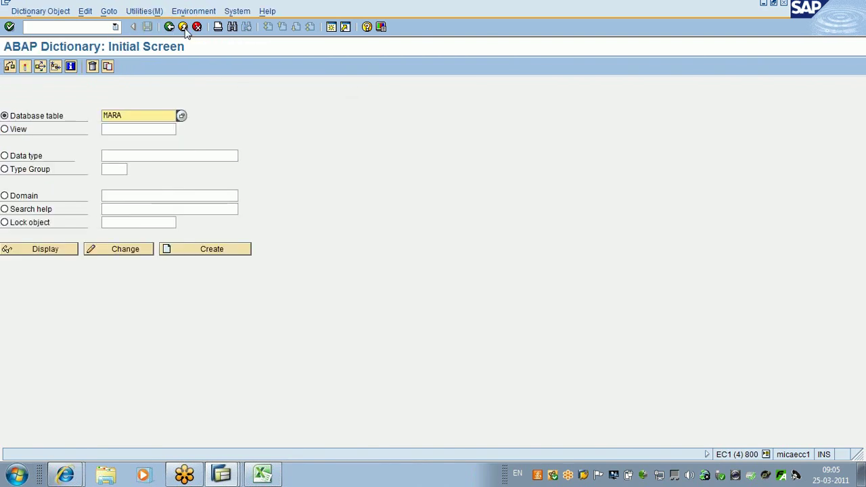
left_click(184, 27)
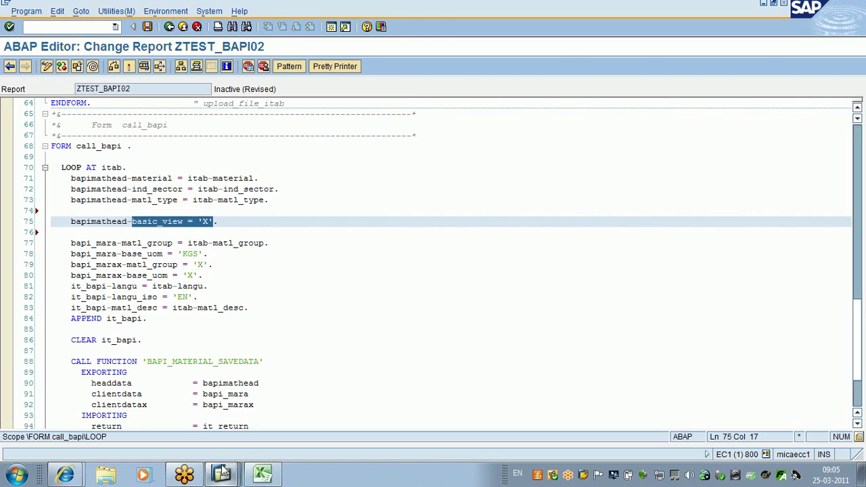
Step: Switch to the Create Material M1 session and leave it without saving
left_click(223, 471)
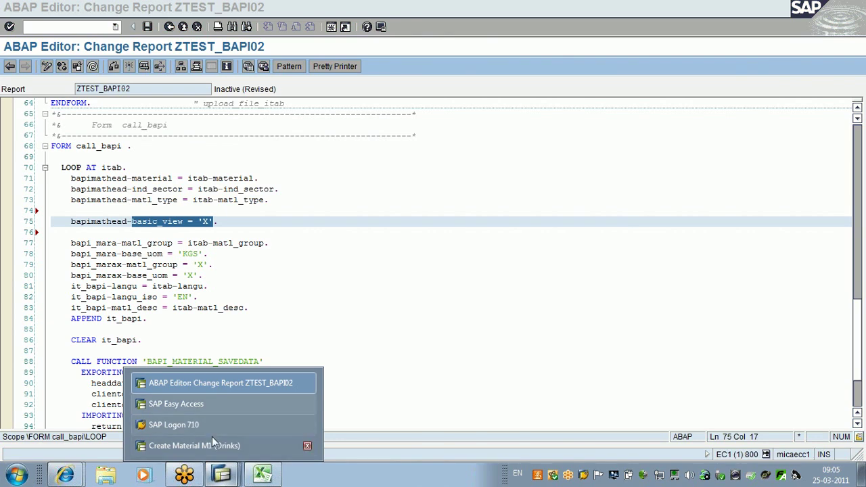
left_click(207, 446)
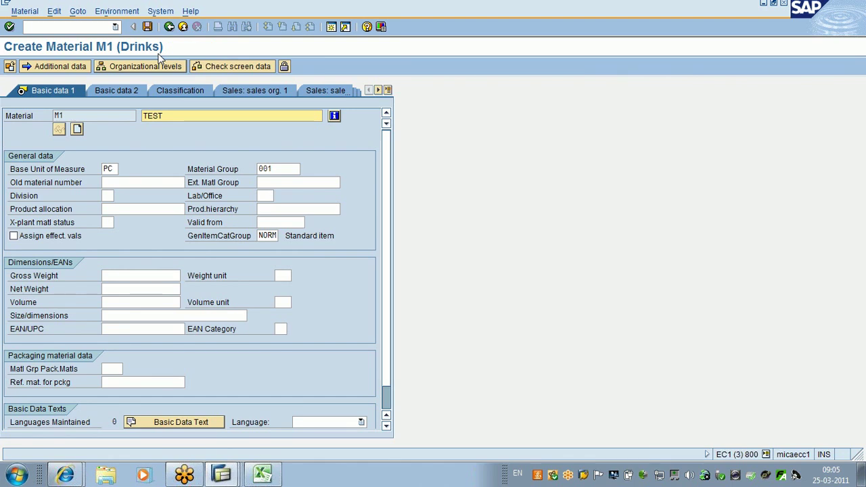
key("shift+F3")
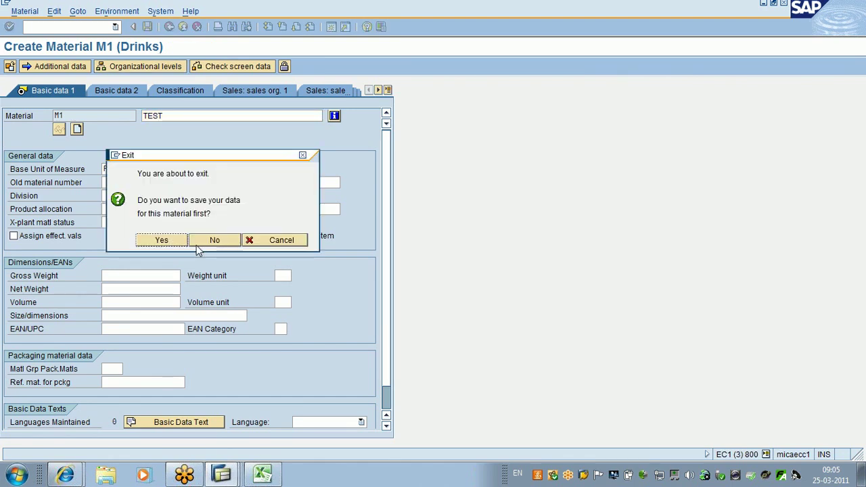
left_click(203, 241)
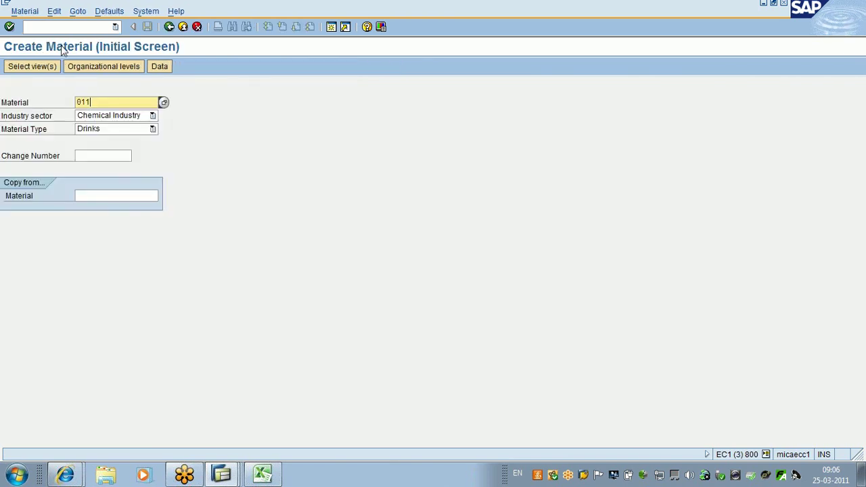
Step: Enter material number M11 from the field history and cancel the Select View(s) dialog
key("Return")
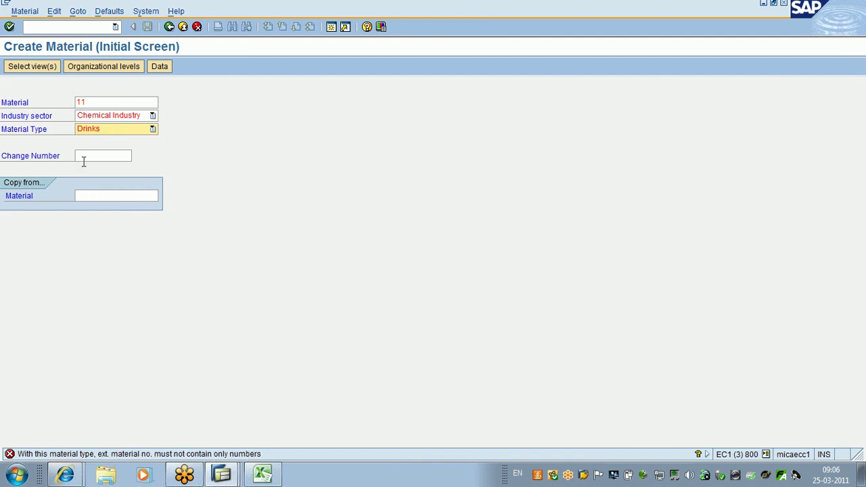
left_click(80, 102)
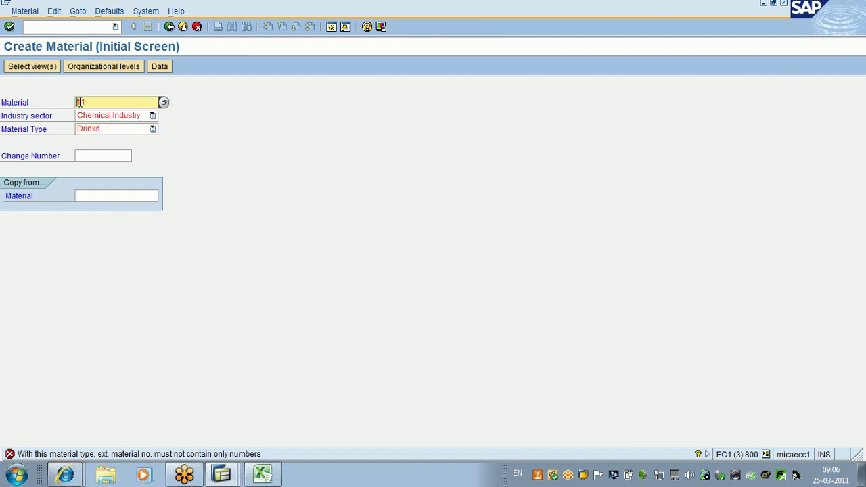
type("M")
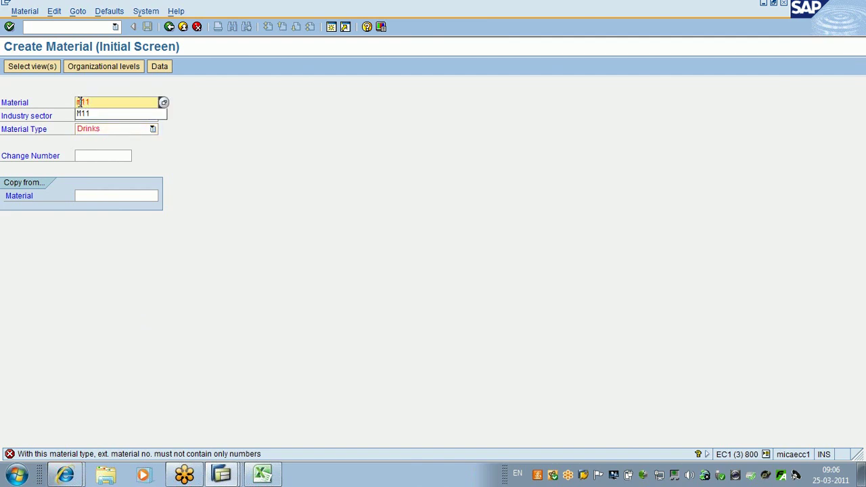
left_click(90, 115)
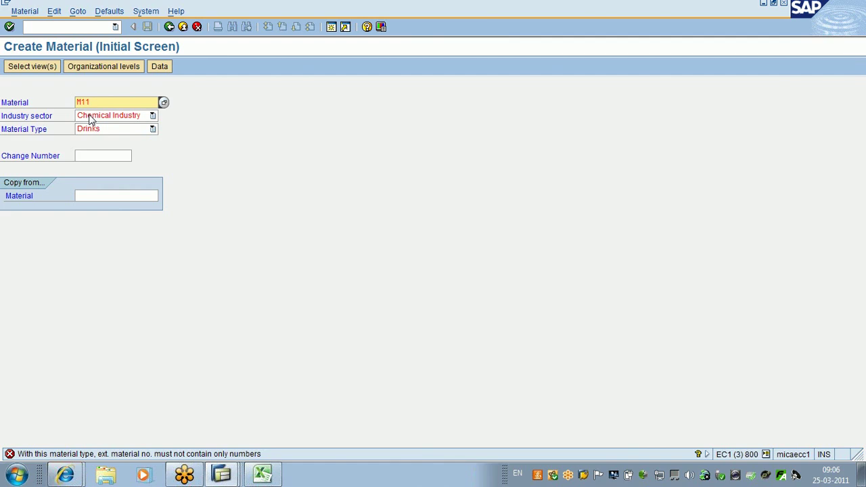
key("Return")
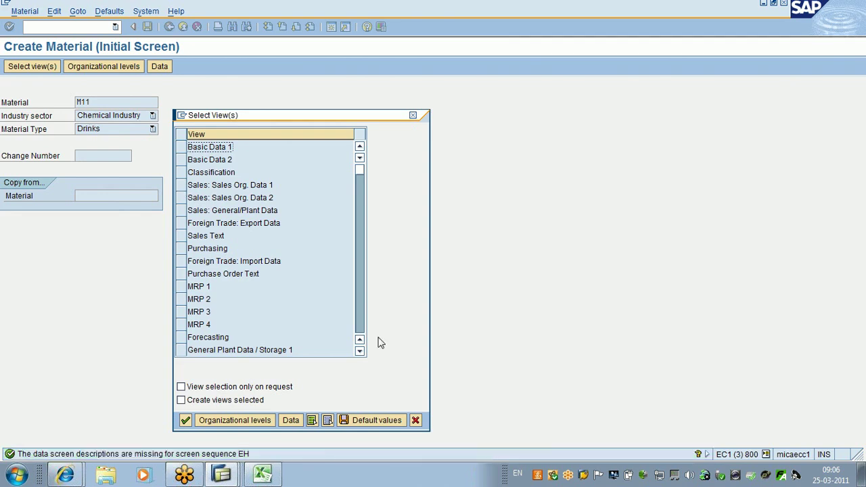
left_click(415, 420)
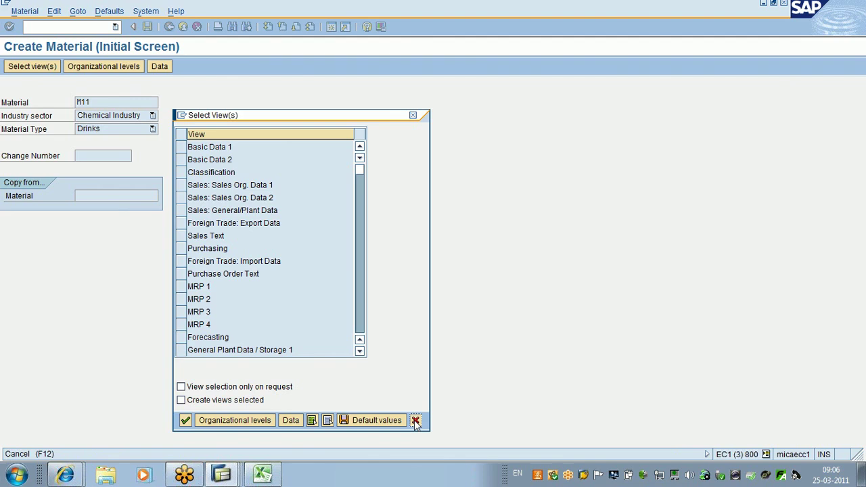
left_click(222, 477)
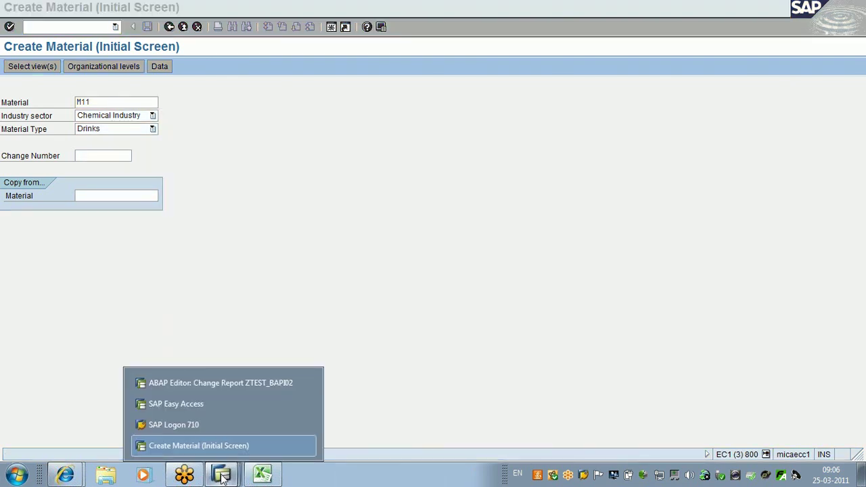
Step: Minimize the ABAP Editor, Create Material and SAP Easy Access windows to reveal the mat file
left_click(221, 383)
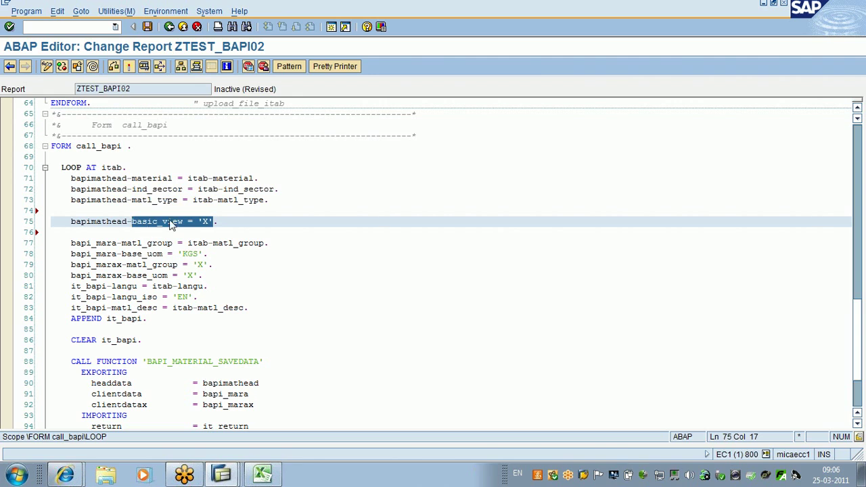
left_click(170, 225)
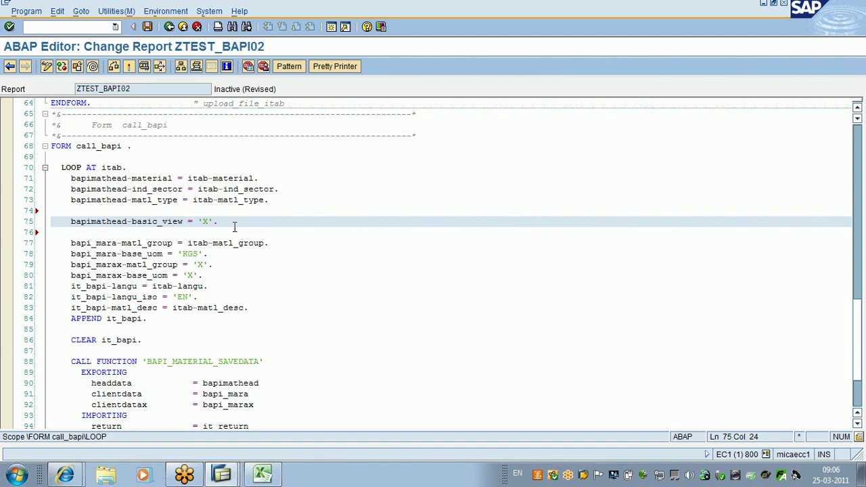
left_click(679, 23)
left_click(764, 4)
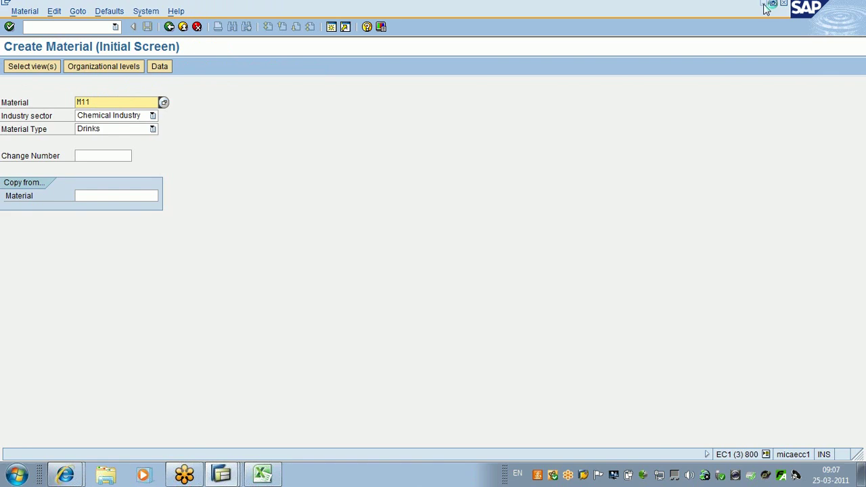
left_click(764, 5)
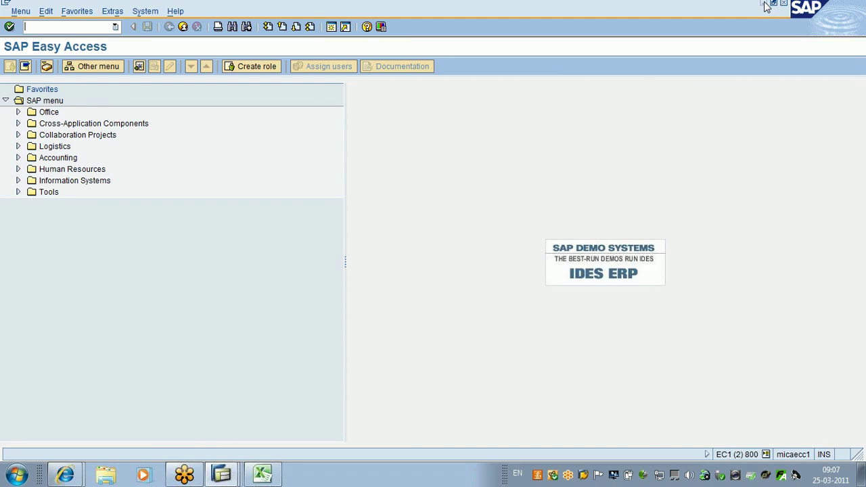
left_click(764, 4)
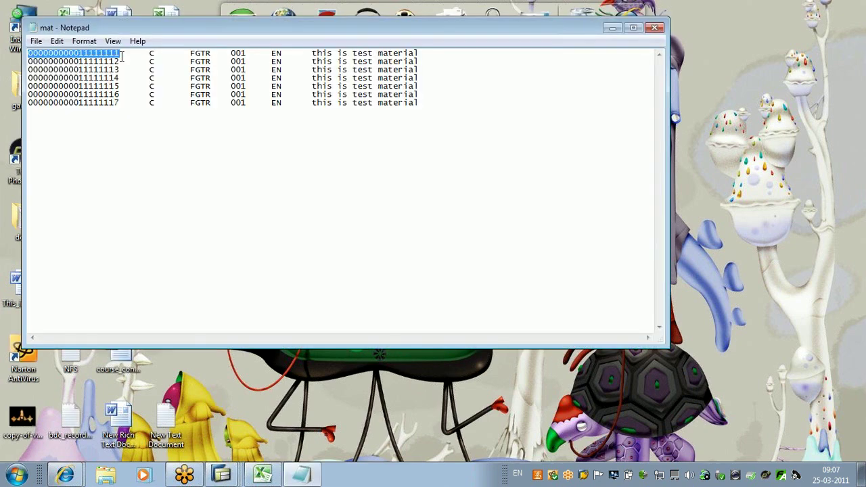
Step: Replace the seven long material numbers in mat.txt with M12, M13, M14, M15, M16, M17, M18
key("ctrl+x")
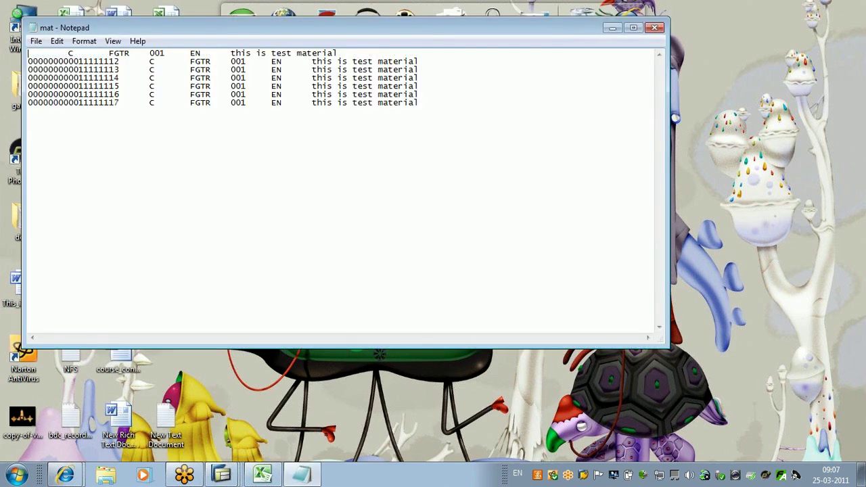
key("Caps_Lock")
type("M12")
left_click_drag(120, 62, 21, 67)
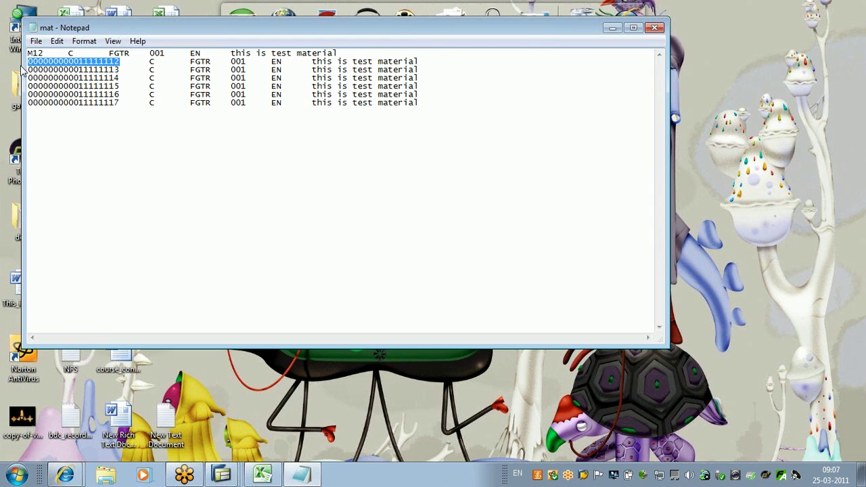
type("M13")
left_click_drag(120, 68, 3, 72)
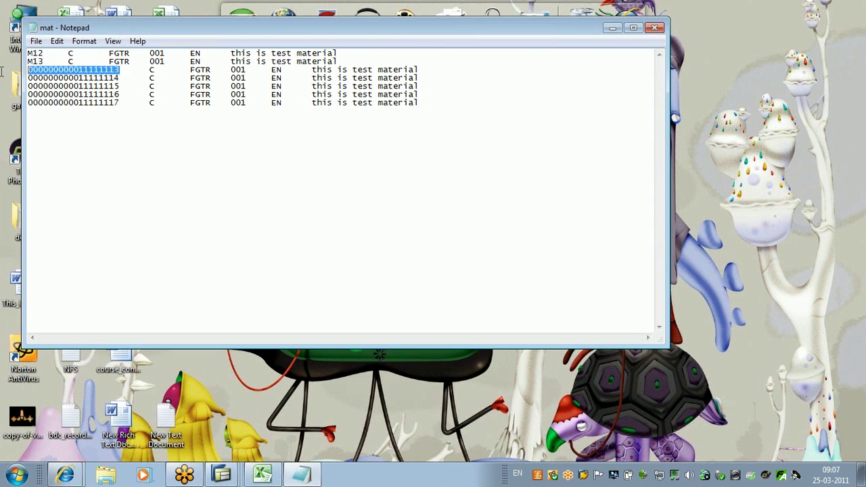
type("M14")
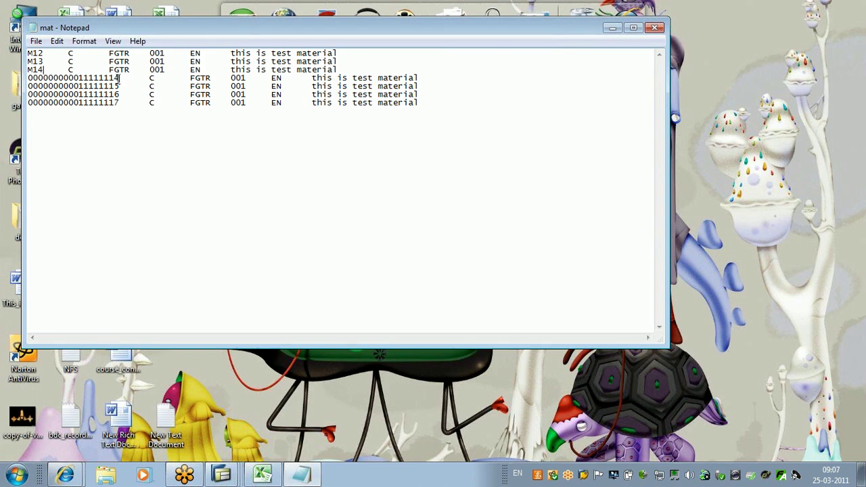
left_click_drag(120, 78, 18, 84)
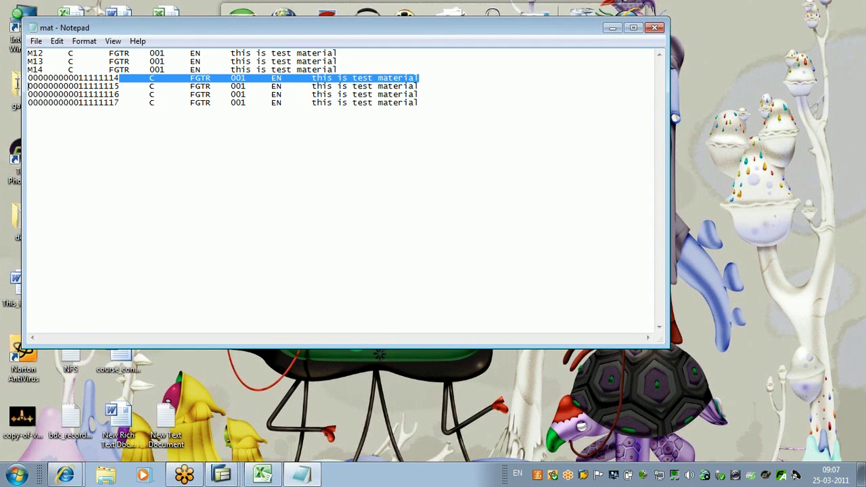
type("M15")
left_click_drag(119, 87, 20, 86)
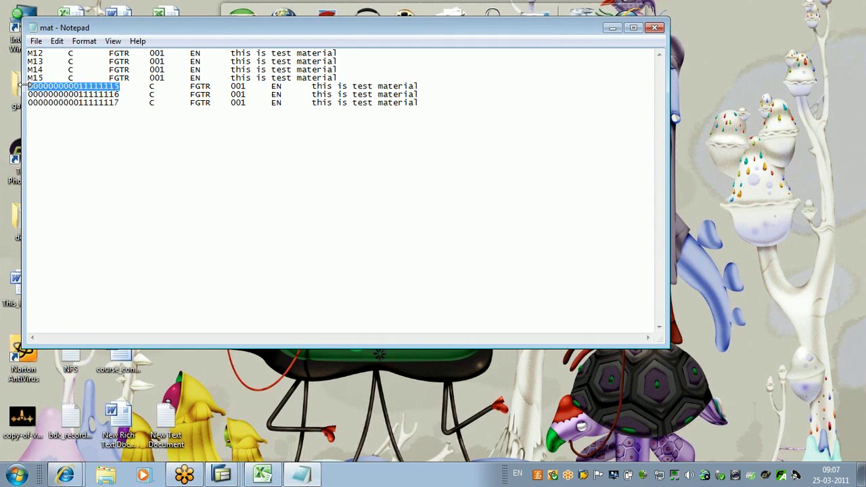
type("M16")
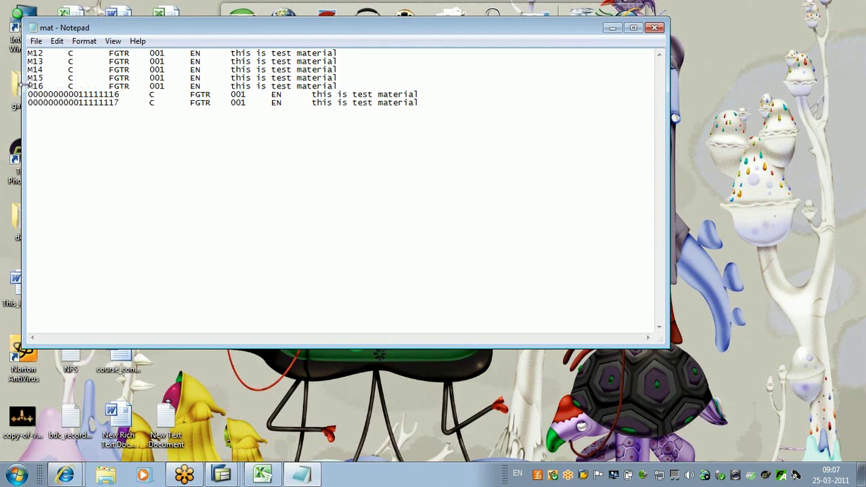
left_click_drag(119, 96, 28, 100)
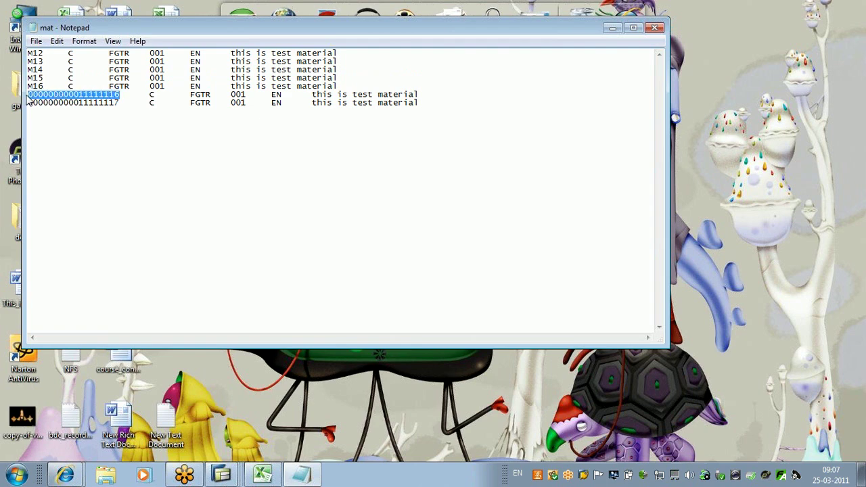
type("M17")
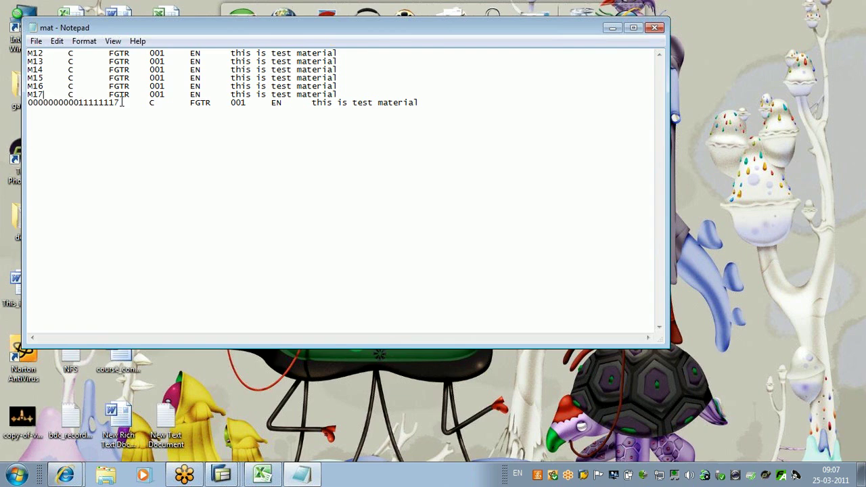
left_click_drag(120, 103, 13, 103)
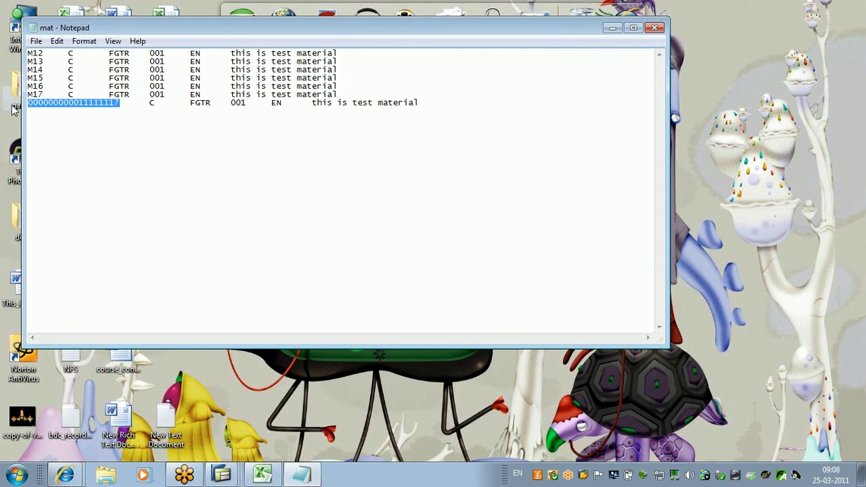
type("M18")
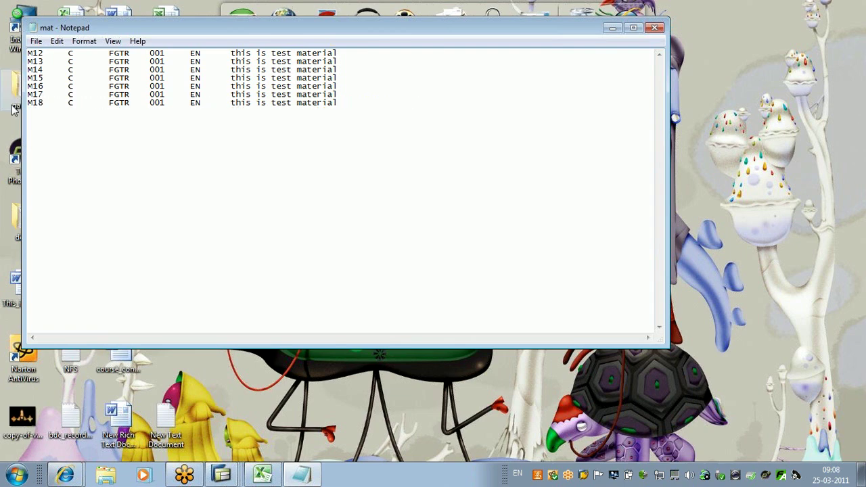
Step: Close Notepad saving mat.txt, and return to the ZTEST_BAPI02 ABAP Editor
left_click(654, 29)
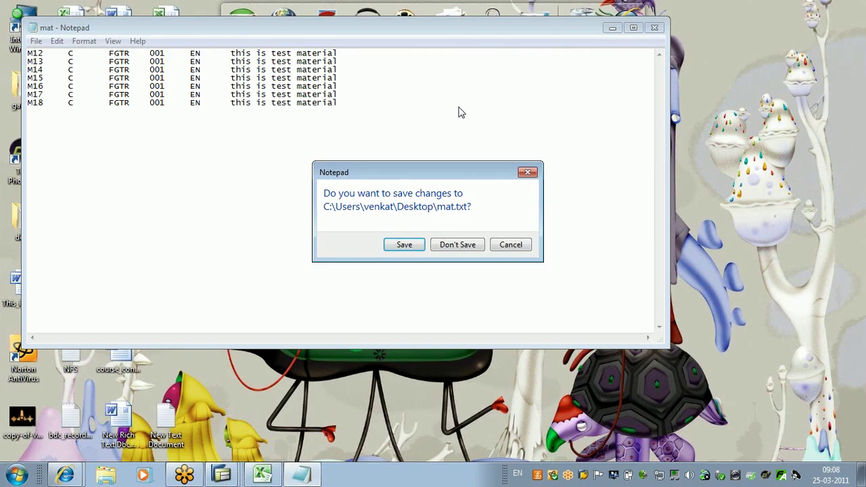
left_click(457, 244)
left_click(222, 474)
left_click(221, 398)
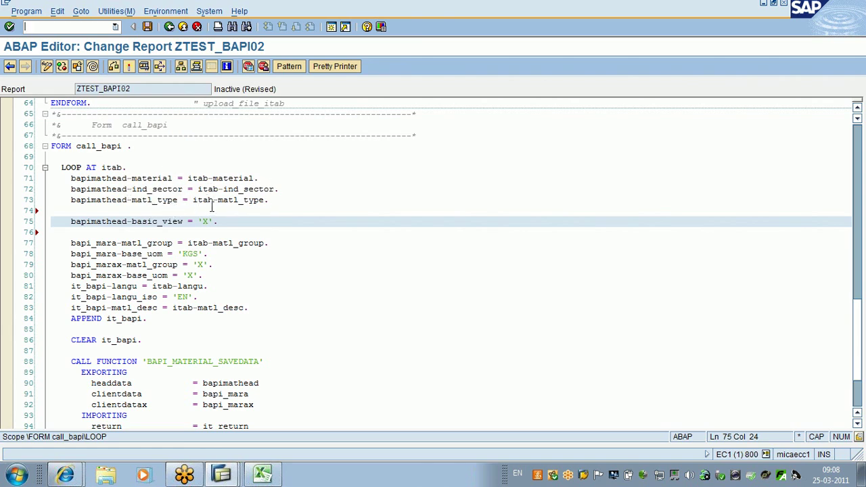
Step: Change the base unit value KGS to PC on line 78, adding a blank line
left_click_drag(219, 222, 69, 228)
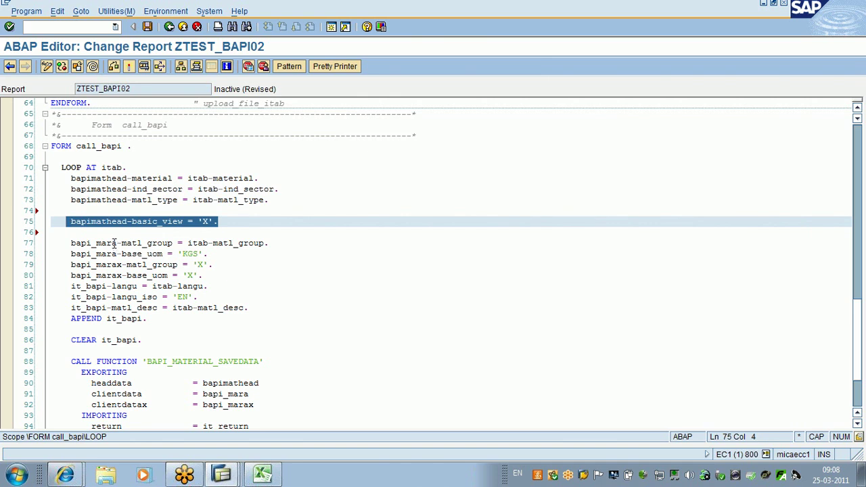
left_click(212, 256)
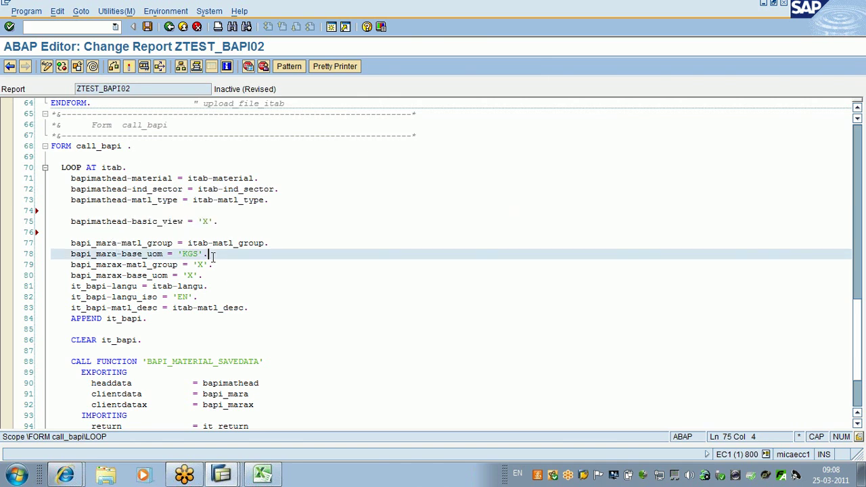
key("Return")
left_click_drag(269, 243, 168, 254)
left_click(168, 255)
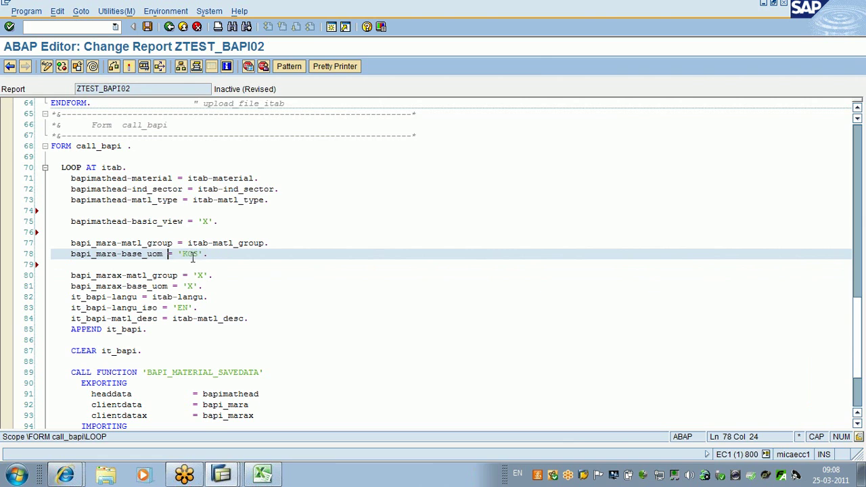
left_click(197, 254)
key("BackSpace")
key("BackSpace")
key("BackSpace")
key("BackSpace")
type("PC")
Step: Add a blank line after line 81 and review the MARAX flag and 'PC' base unit lines
left_click(211, 286)
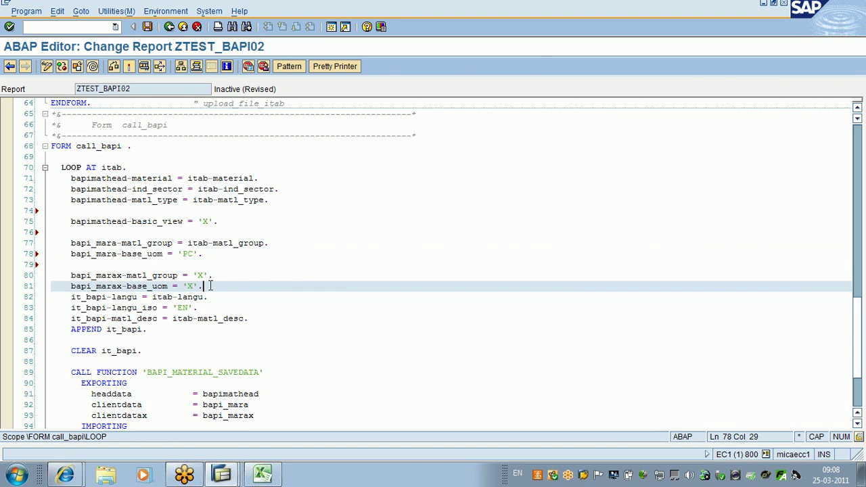
key("Return")
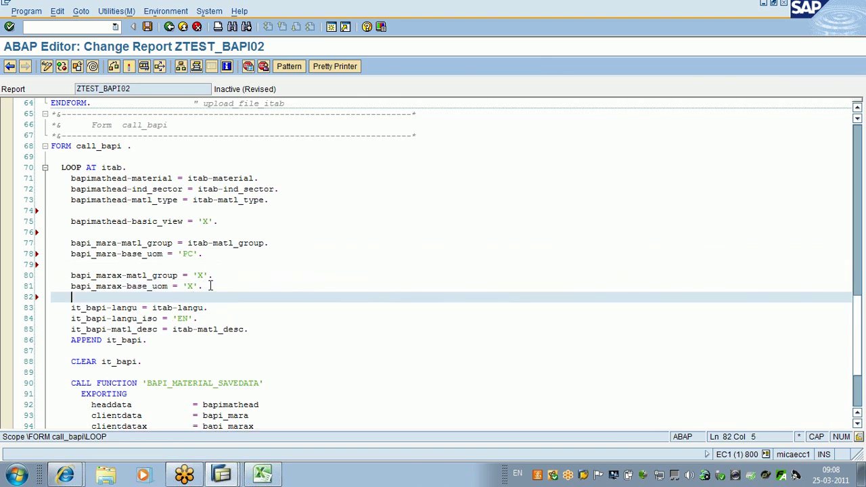
left_click(119, 275)
key("shift+Left")
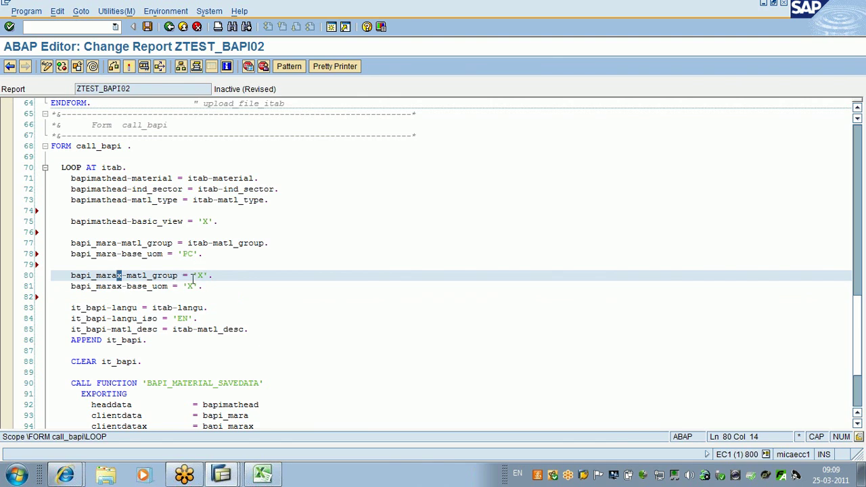
left_click_drag(180, 277, 128, 277)
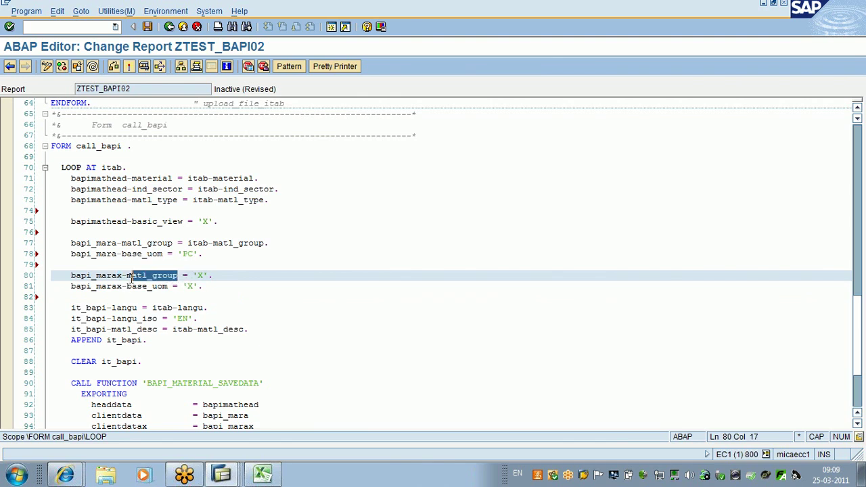
left_click_drag(226, 276, 129, 289)
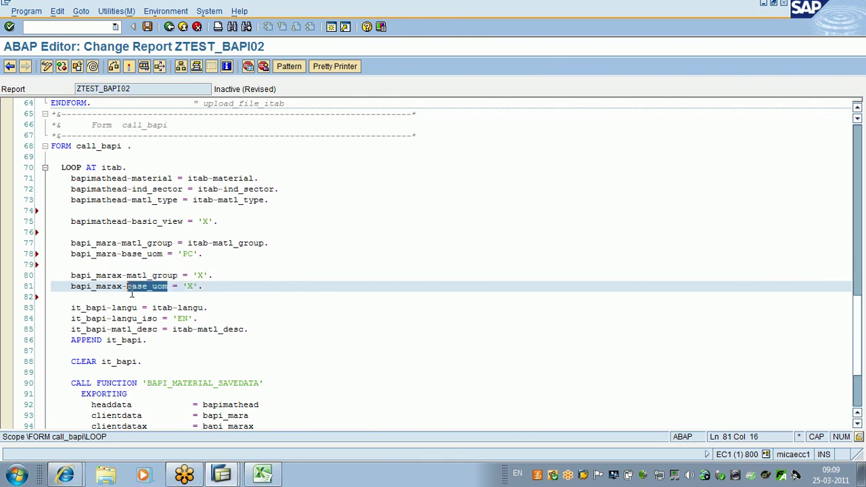
mouse_move(203, 287)
left_mouse_down()
mouse_move(188, 289)
mouse_move(199, 288)
mouse_move(197, 276)
mouse_move(191, 283)
left_mouse_up()
left_click(208, 295)
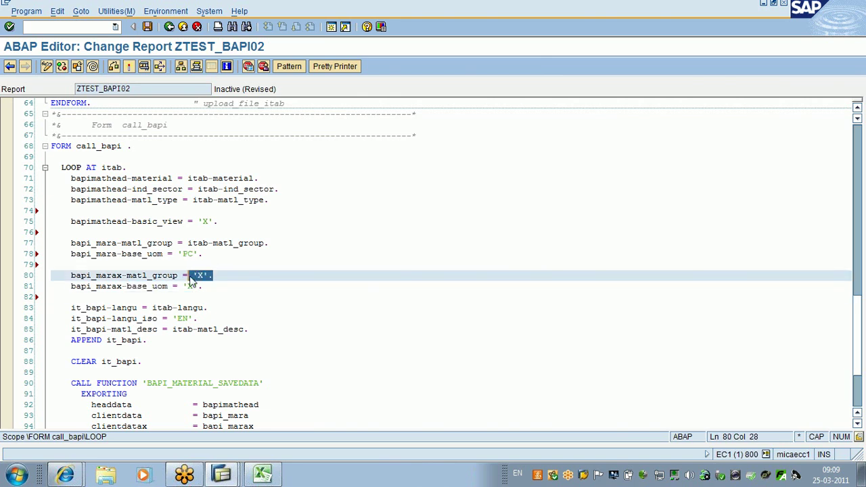
left_click(205, 255)
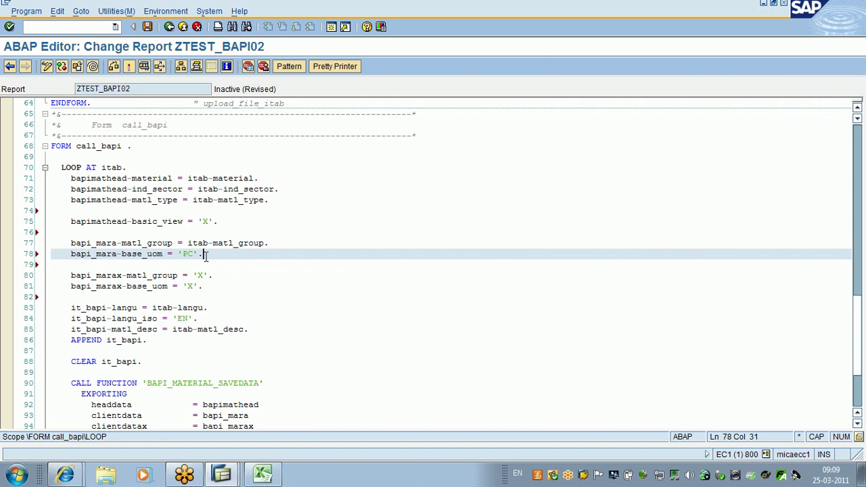
left_click_drag(205, 255, 181, 255)
left_click(226, 253)
Step: Review the itab-langu, 'EN' and itab-matl_desc assignments on lines 83 to 85
left_click(212, 308)
left_click_drag(212, 307, 154, 304)
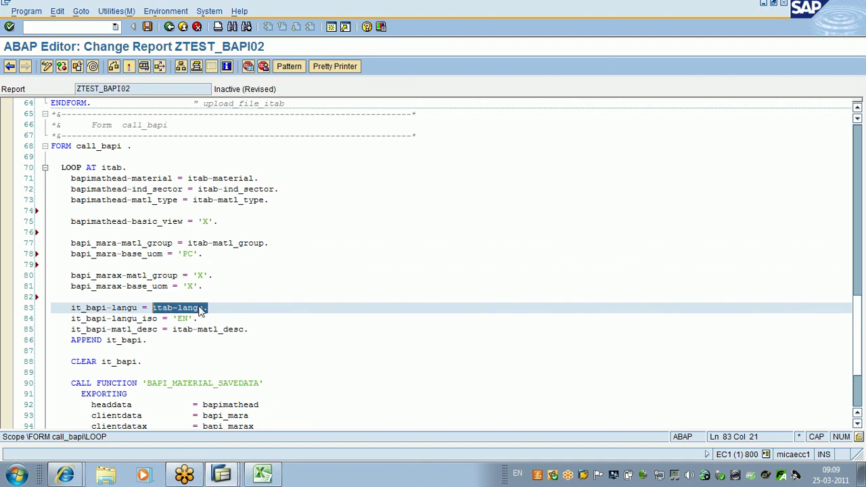
left_click(214, 307)
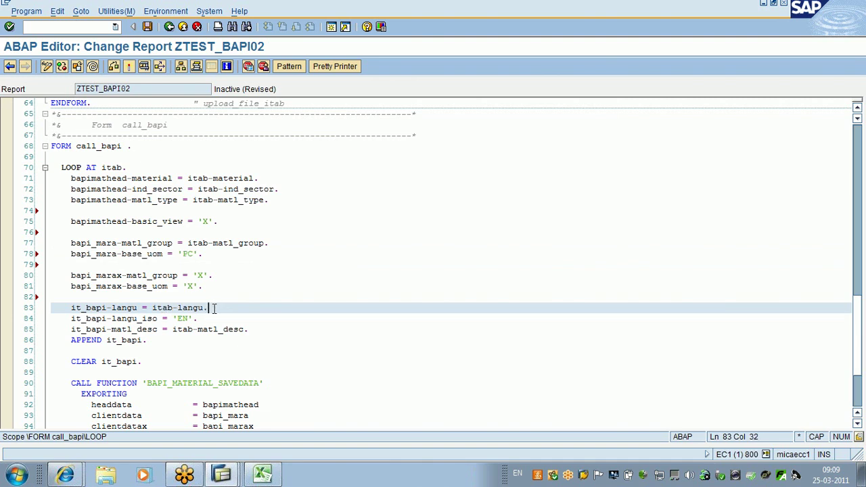
left_click(198, 318)
left_click_drag(198, 319, 174, 319)
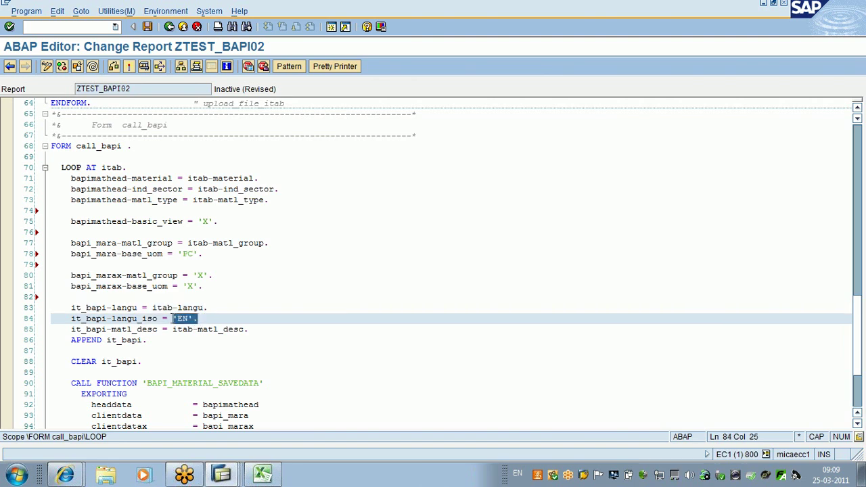
left_click(173, 319)
left_click(202, 319)
left_click(250, 329)
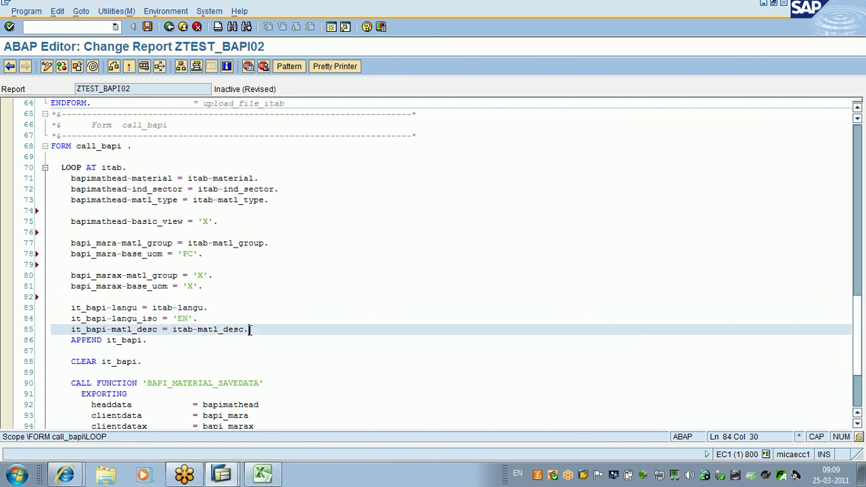
left_click_drag(249, 330, 173, 329)
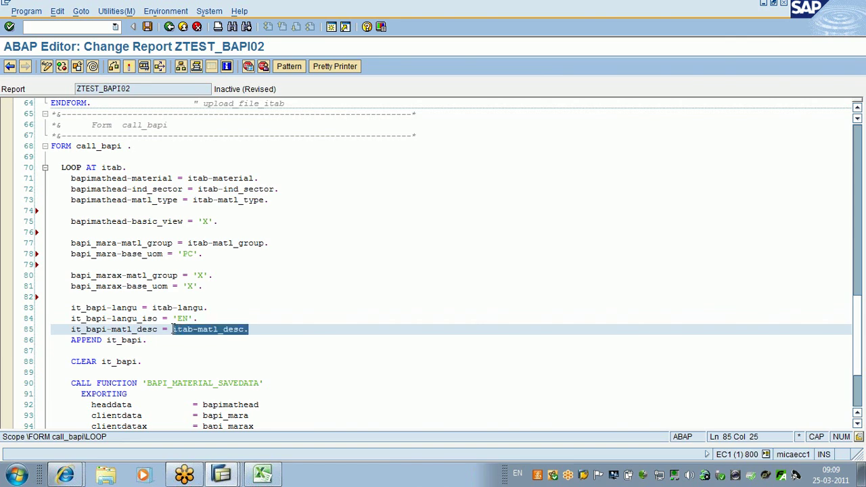
left_click(284, 332)
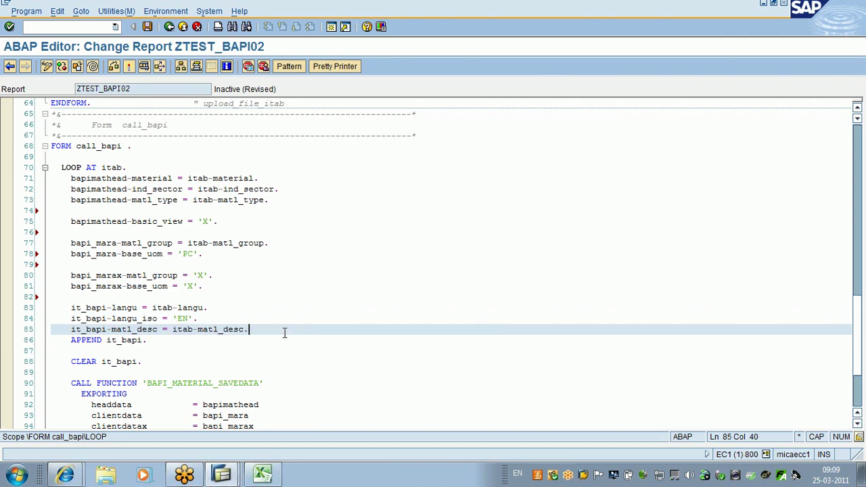
Step: Insert a blank line after line 85 and review the description lines through APPEND it_bapi
key("Return")
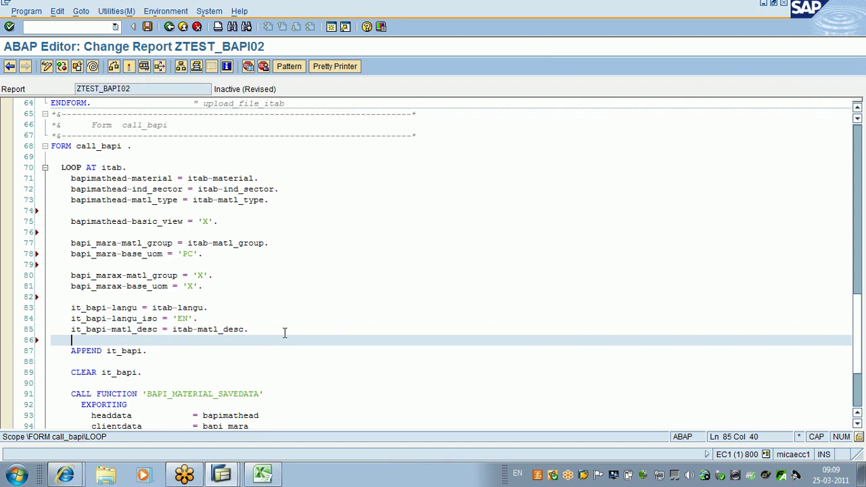
left_click(149, 352)
left_click_drag(148, 351, 107, 353)
left_click(251, 329)
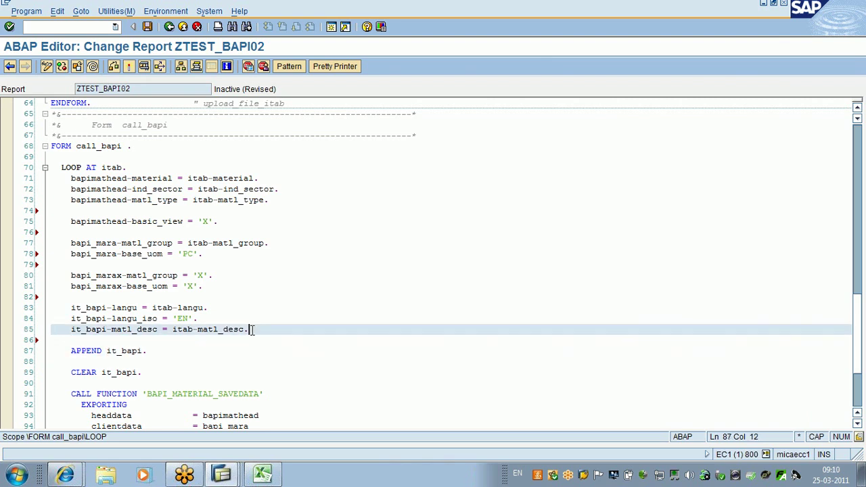
left_click_drag(250, 330, 42, 315)
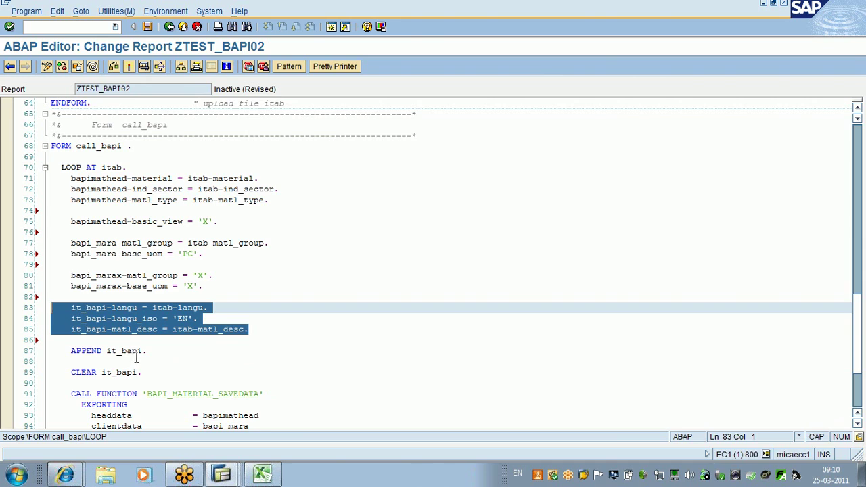
left_click_drag(201, 286, 42, 189)
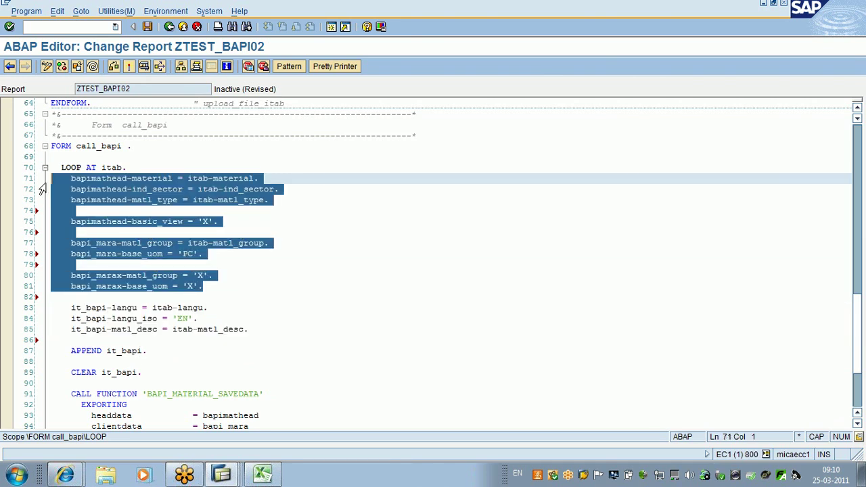
left_click_drag(142, 351, 41, 318)
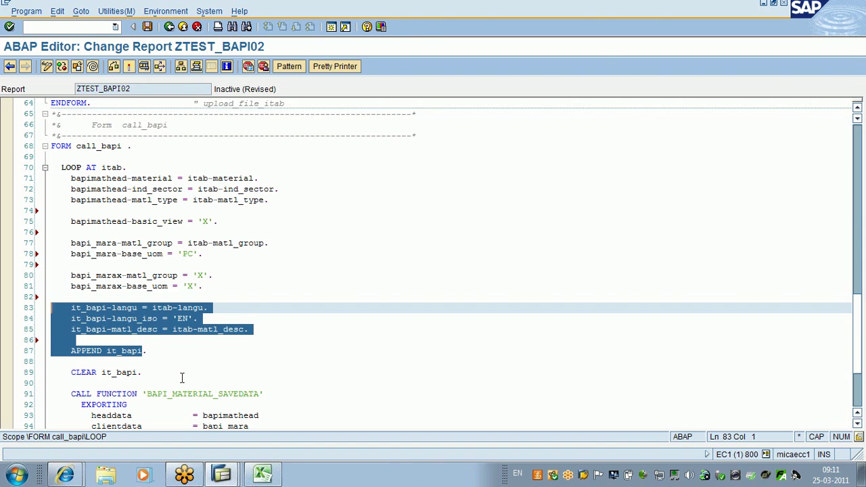
left_click(152, 350)
left_click_drag(152, 351, 106, 350)
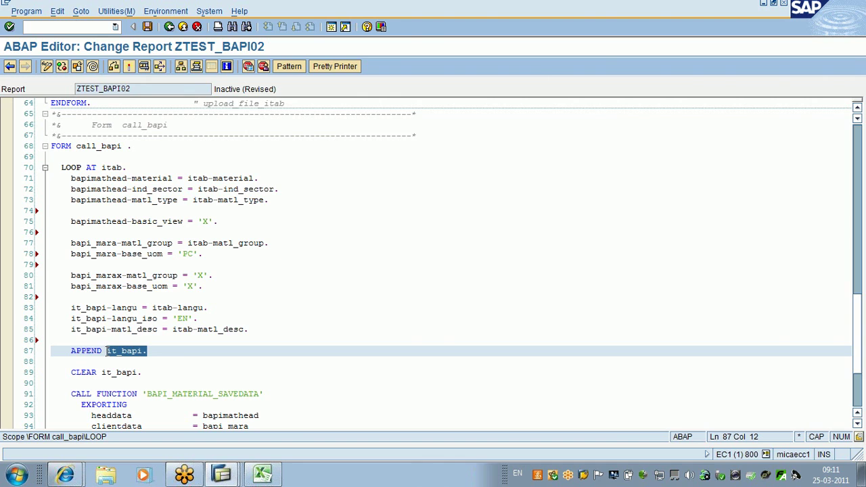
key("Down")
key("Down")
key("Down")
key("Down")
key("Down")
key("Down")
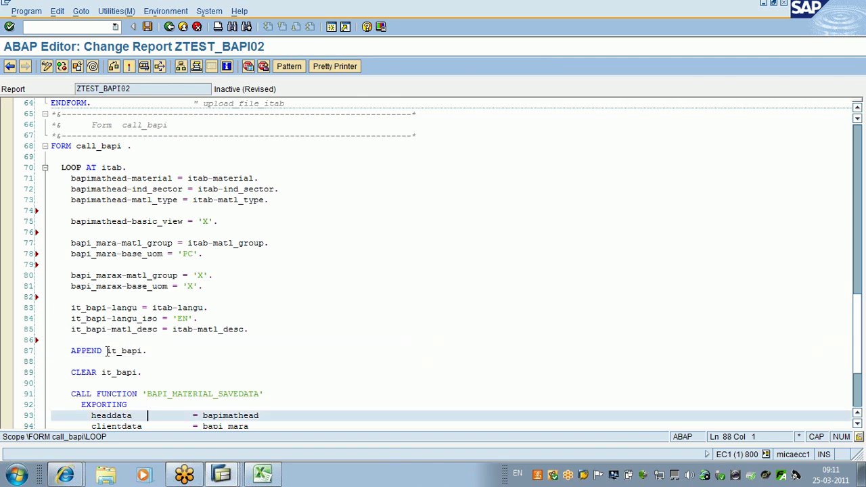
key("Down")
key("Down")
key("Down")
key("Down")
key("Down")
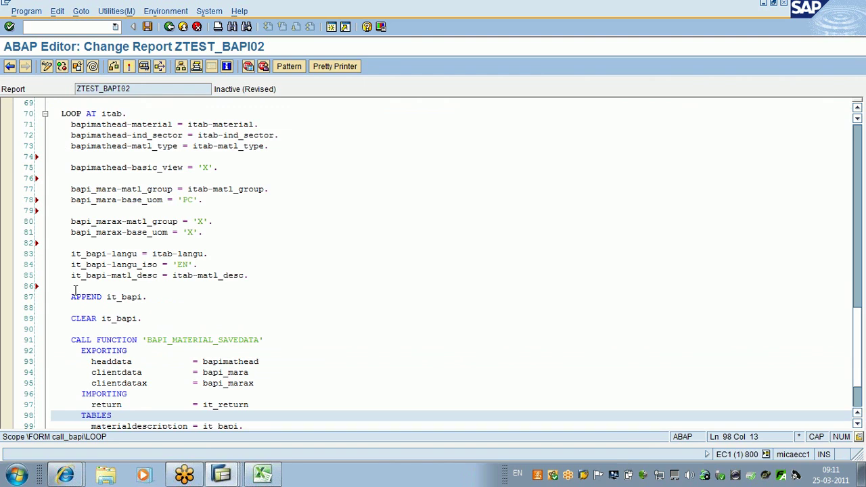
left_click_drag(259, 124, 188, 124)
left_click_drag(258, 362, 218, 373)
left_click(252, 374)
left_click_drag(269, 390, 207, 386)
left_click_drag(252, 404, 198, 405)
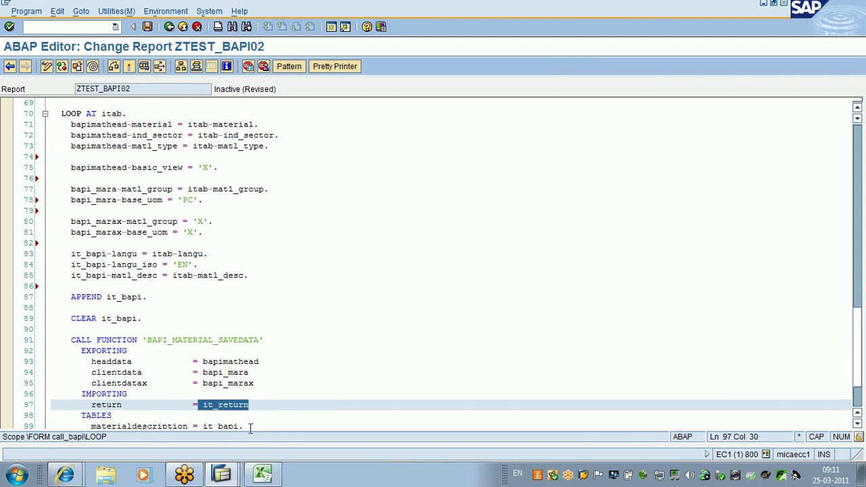
left_click(250, 427)
left_click_drag(242, 415, 202, 415)
left_click(259, 415)
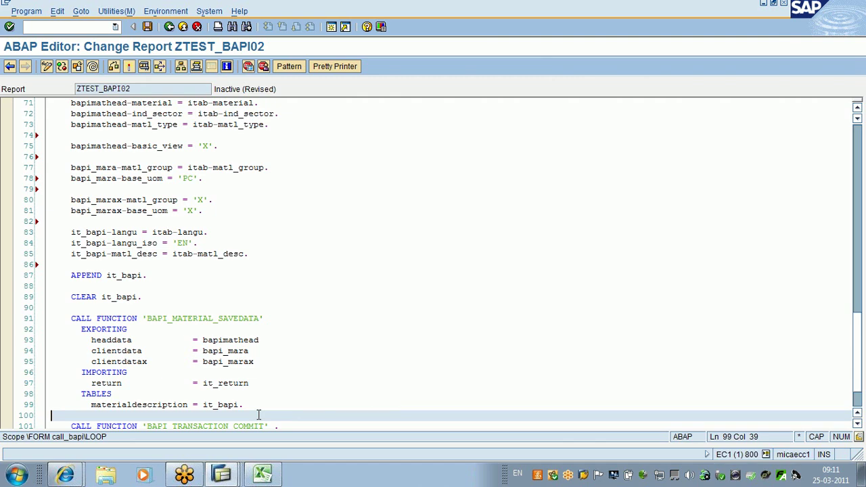
key("Down")
key("Down")
key("Down")
key("Down")
key("Down")
left_click_drag(244, 350, 71, 287)
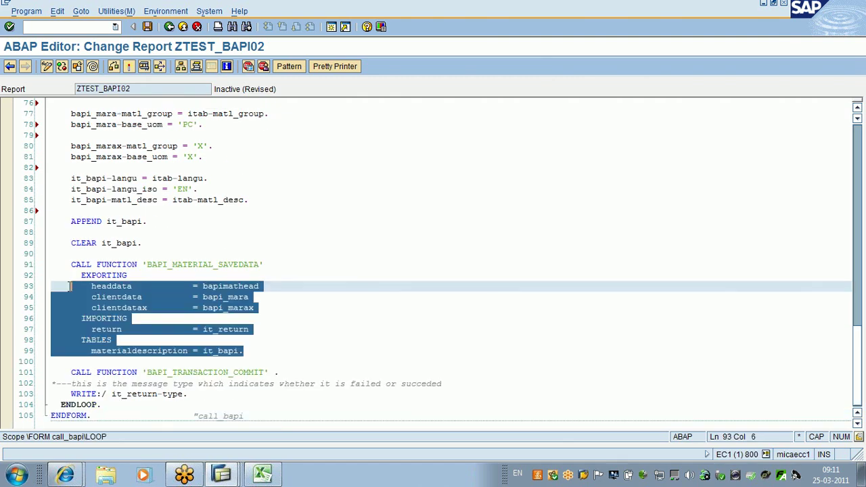
left_click_drag(278, 373, 63, 374)
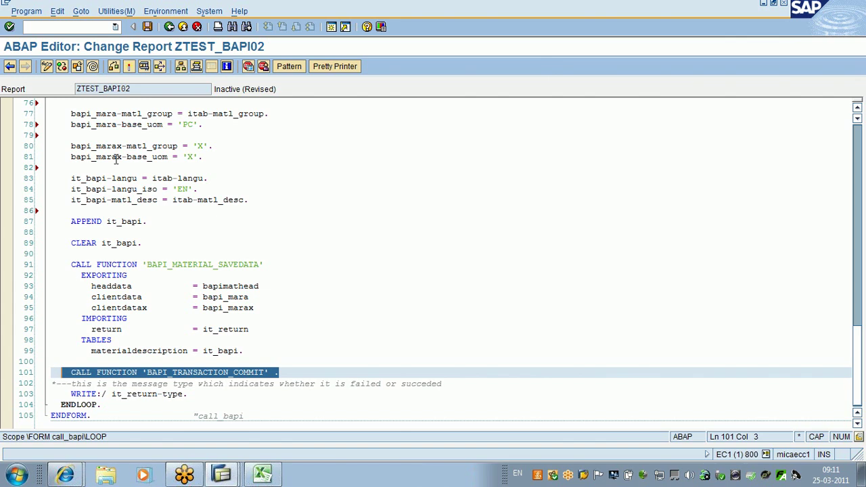
Step: Save, syntax-check and activate report ZTEST_BAPI02
left_click(147, 29)
left_click(114, 69)
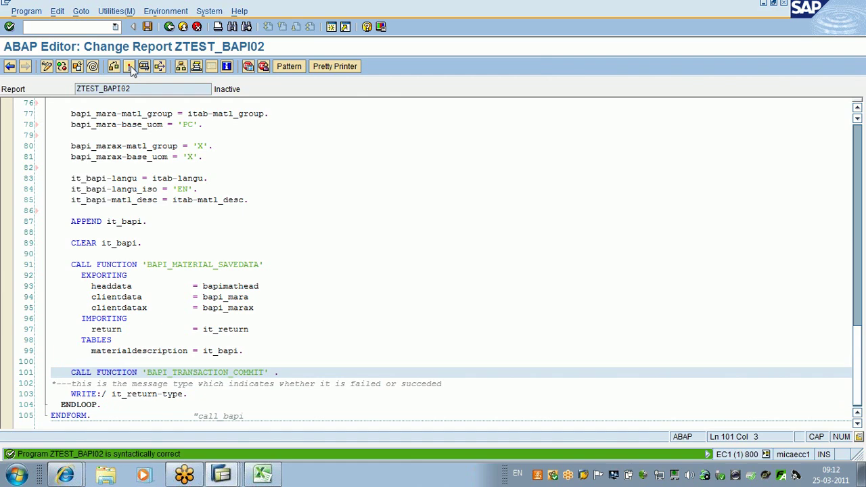
left_click(129, 67)
key("Return")
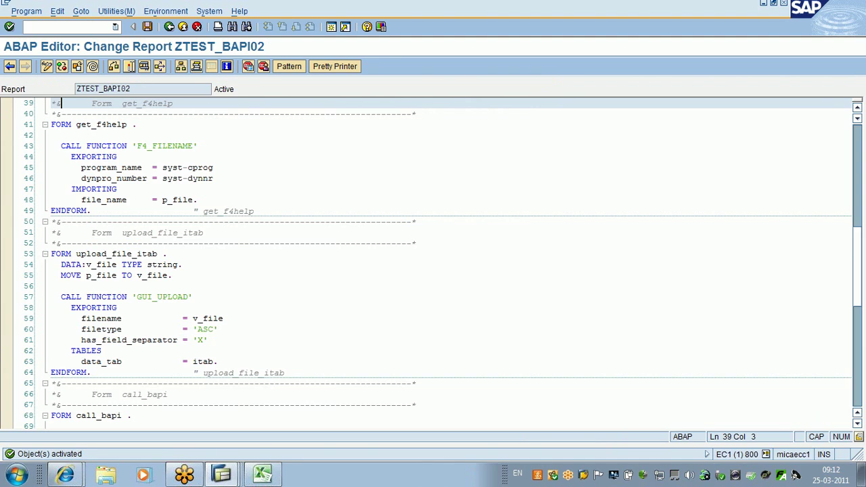
Step: Set a session breakpoint on line 35 (PERFORM upload_file_itab) and run the report
scroll(60, 103, "up", 5)
left_click(67, 231)
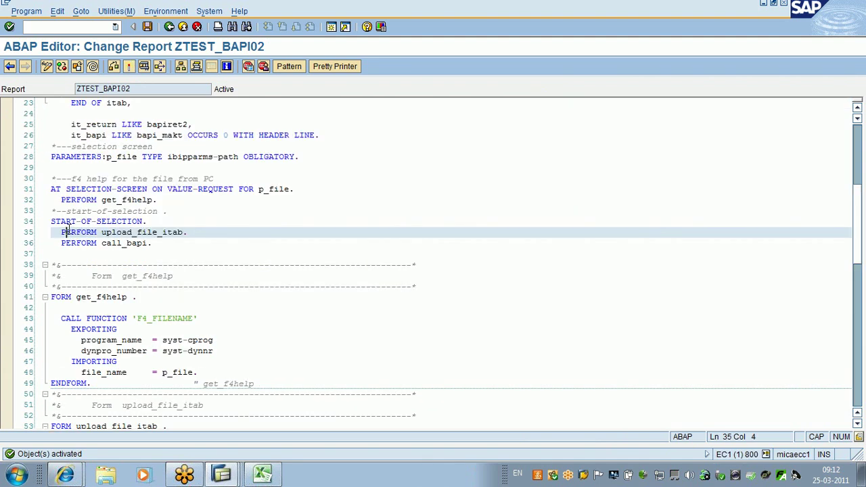
left_click(248, 66)
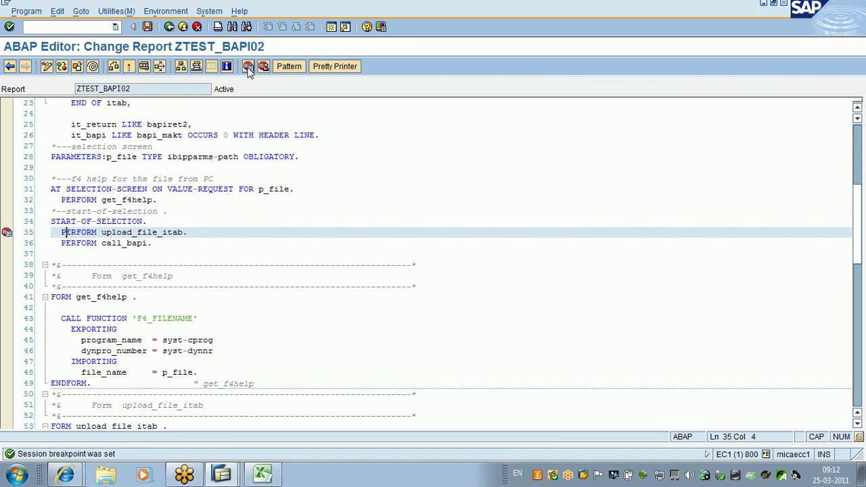
left_click(144, 66)
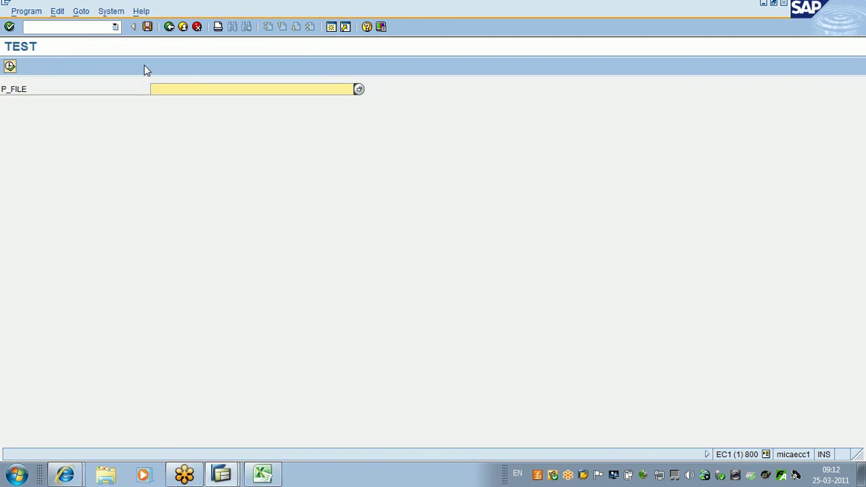
Step: Browse the Desktop folder and choose mat.txt as the P_FILE upload file
left_click(361, 90)
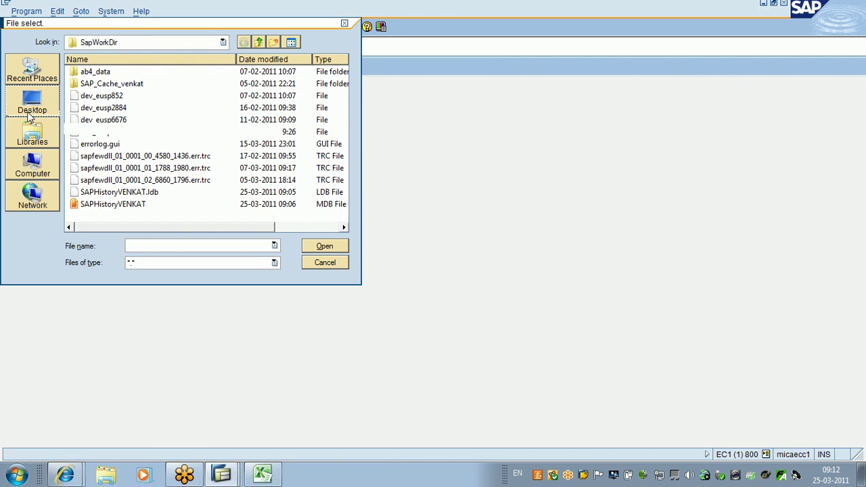
left_click(32, 103)
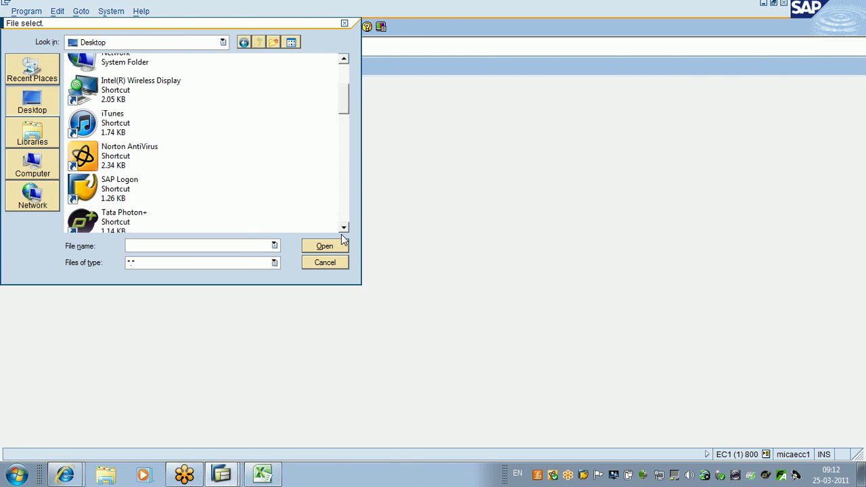
left_click(344, 228)
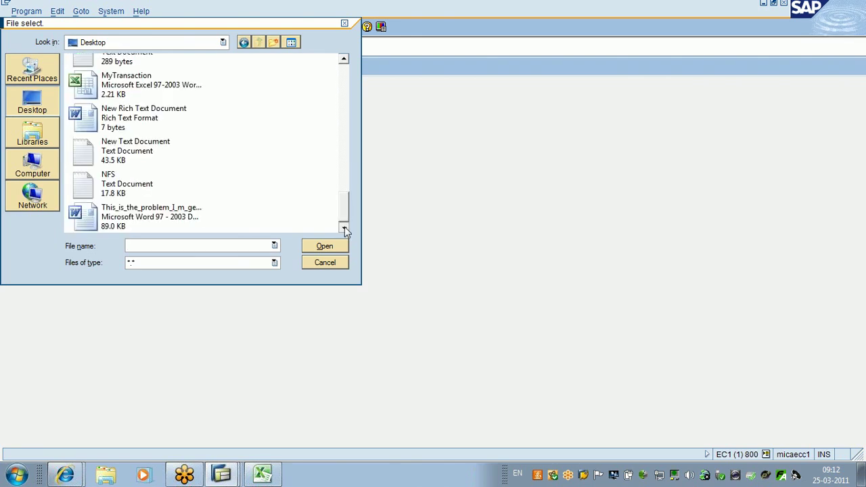
right_click(273, 149)
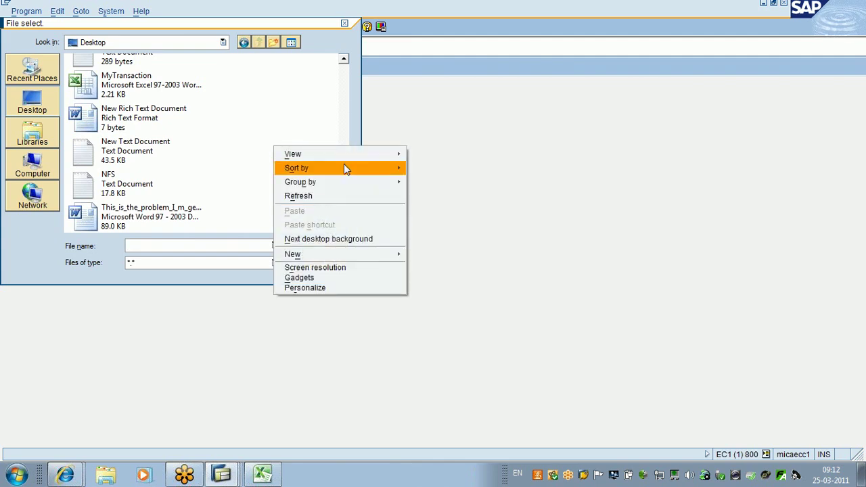
mouse_move(344, 165)
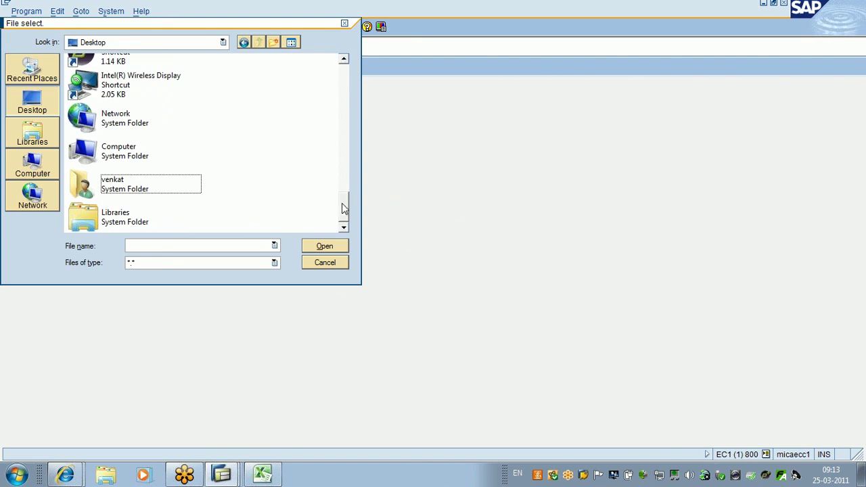
scroll(345, 204, "up", 1)
left_click_drag(345, 204, 341, 76)
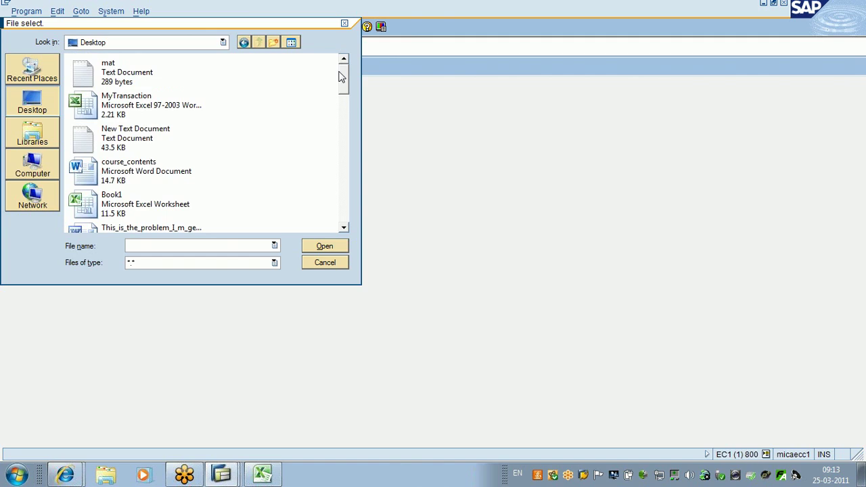
left_click(107, 78)
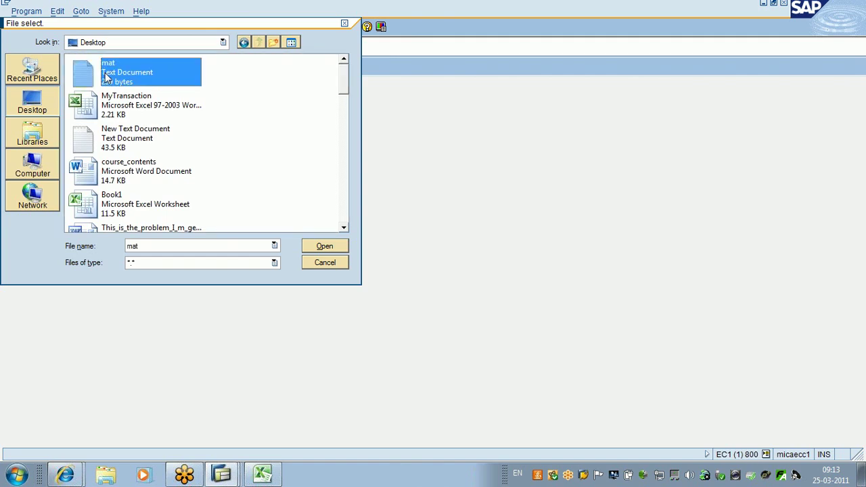
double_click(106, 78)
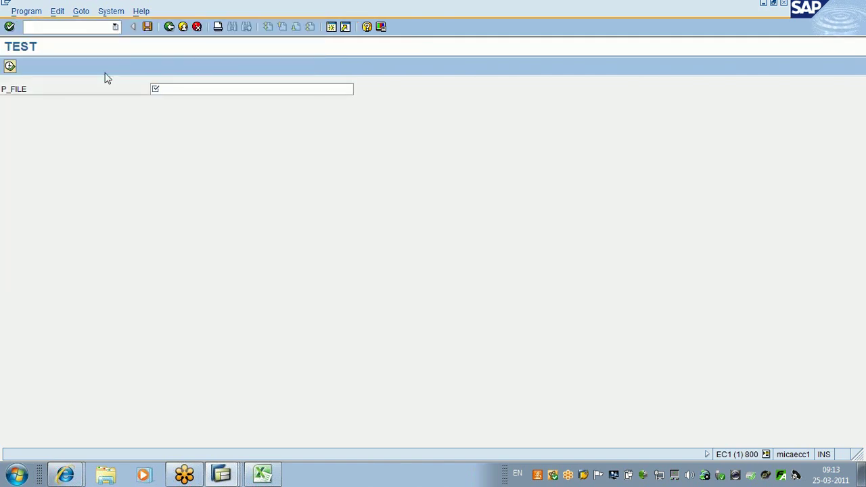
Step: Debug through GUI_UPLOAD, inspect ITAB's M12–M18 rows, then step into call_bapi
left_click(9, 67)
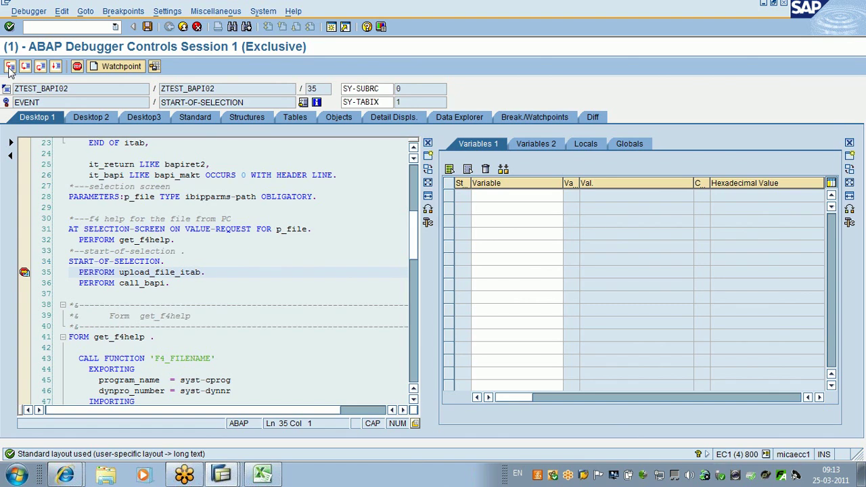
left_click(9, 66)
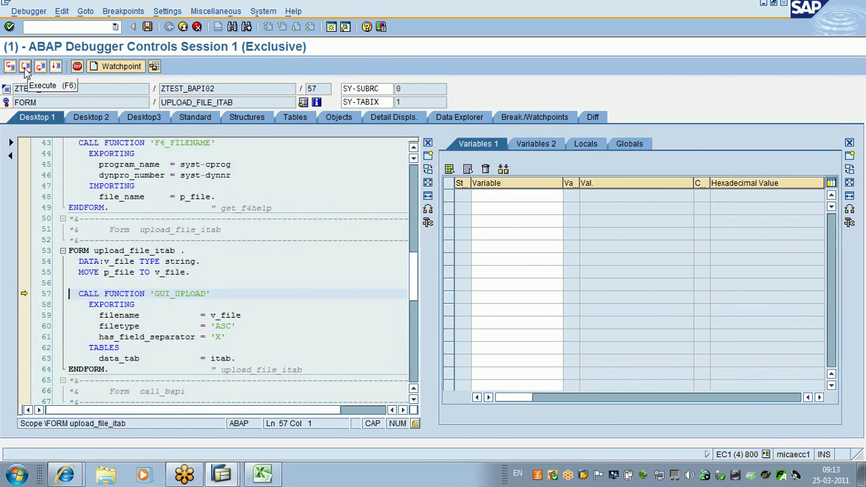
left_click(26, 67)
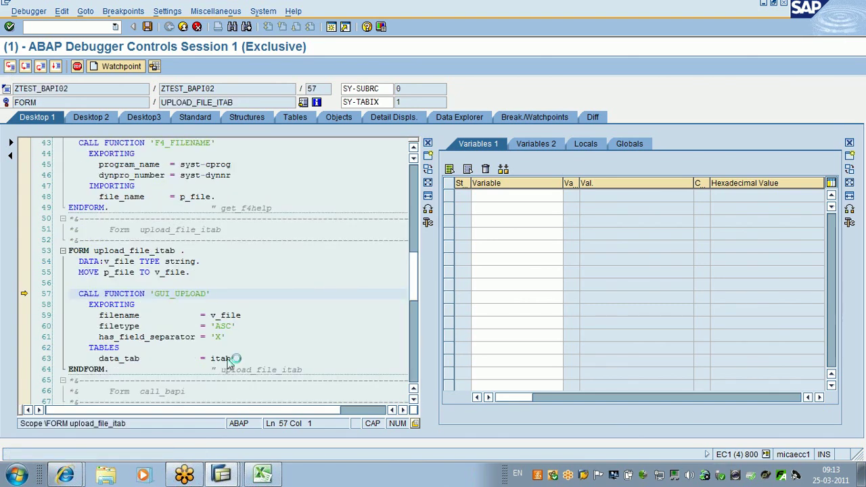
left_click(221, 359)
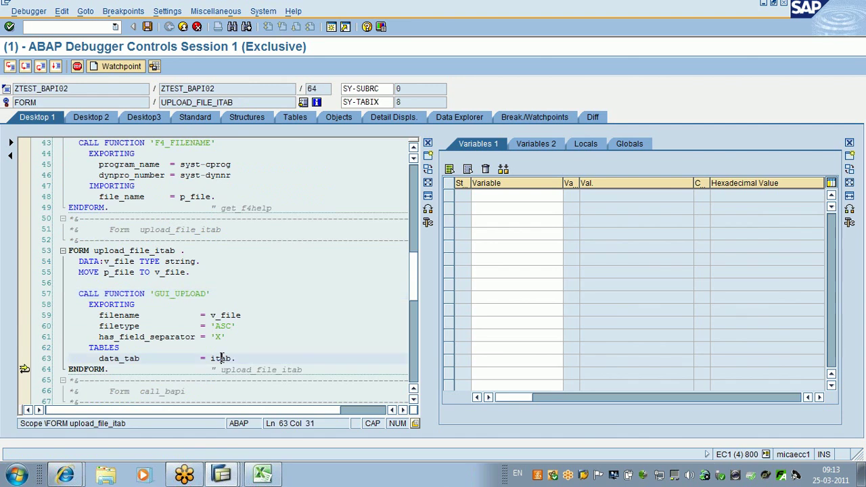
double_click(221, 359)
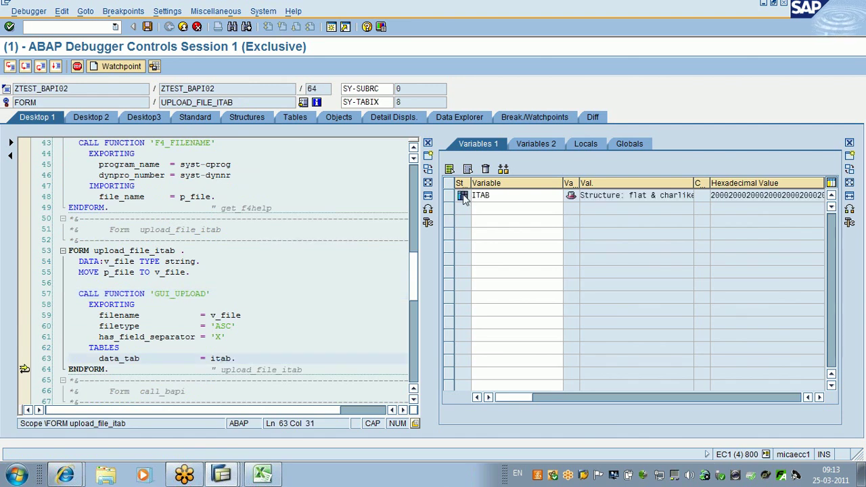
double_click(464, 197)
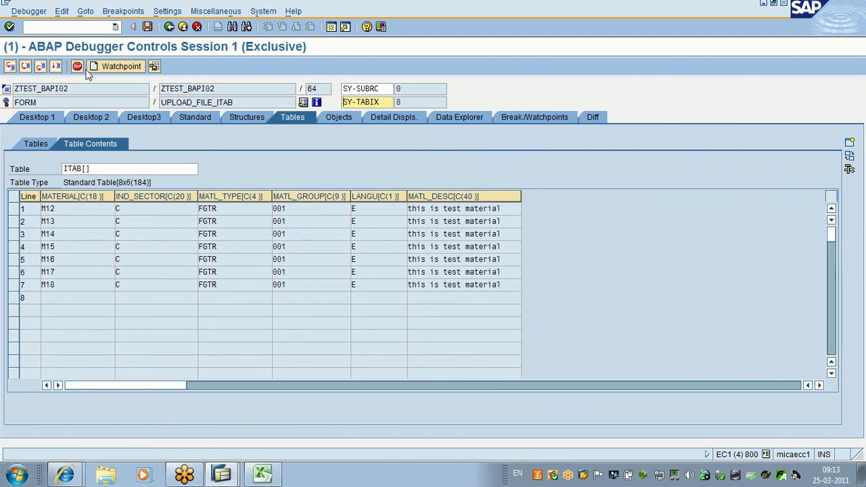
left_click(170, 27)
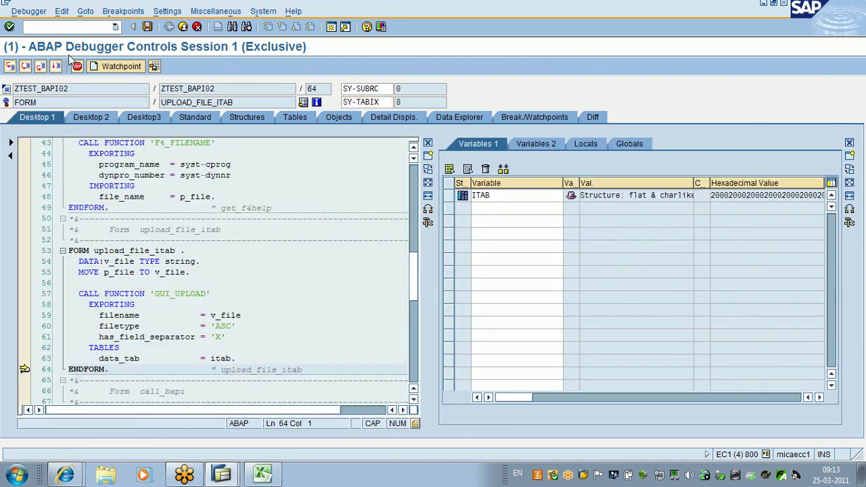
left_click(9, 68)
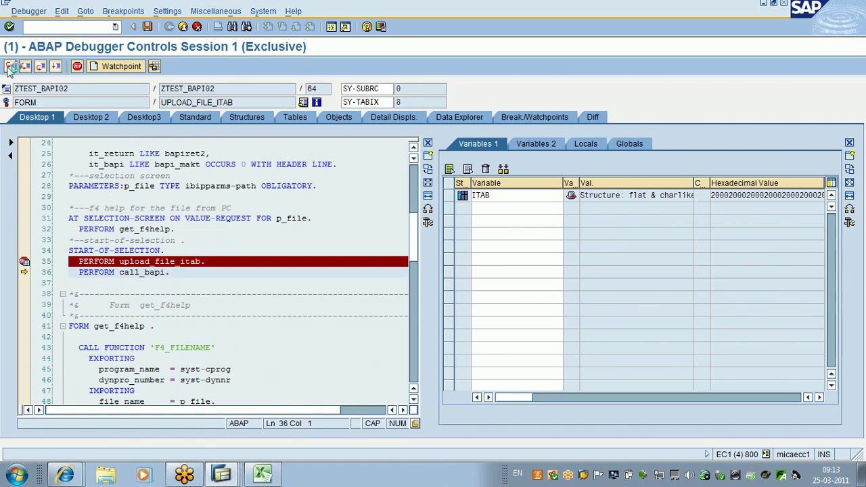
left_click(9, 66)
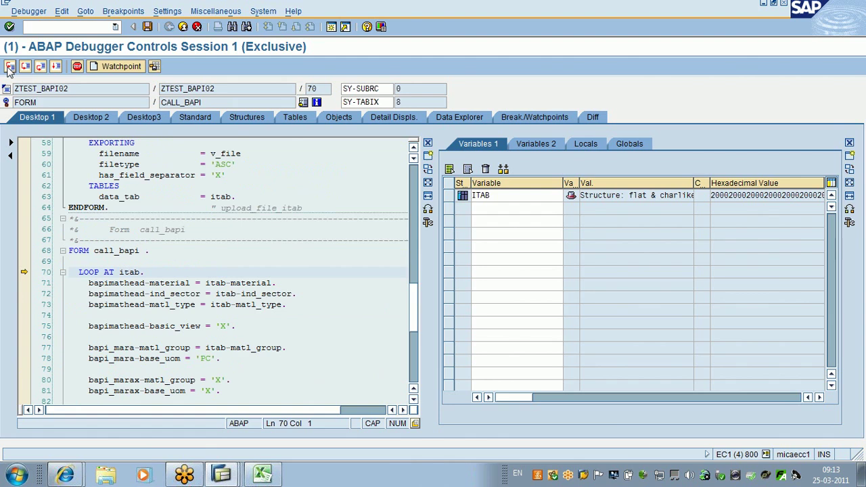
Step: Enter the loop and watch itab-material, ind_sector and matl_type (M12, C, FGTR)
left_click(10, 66)
left_click(239, 283)
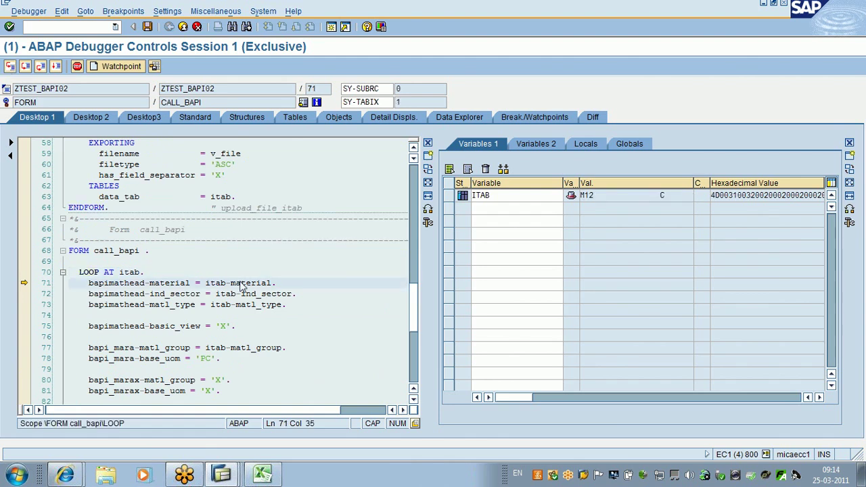
double_click(240, 284)
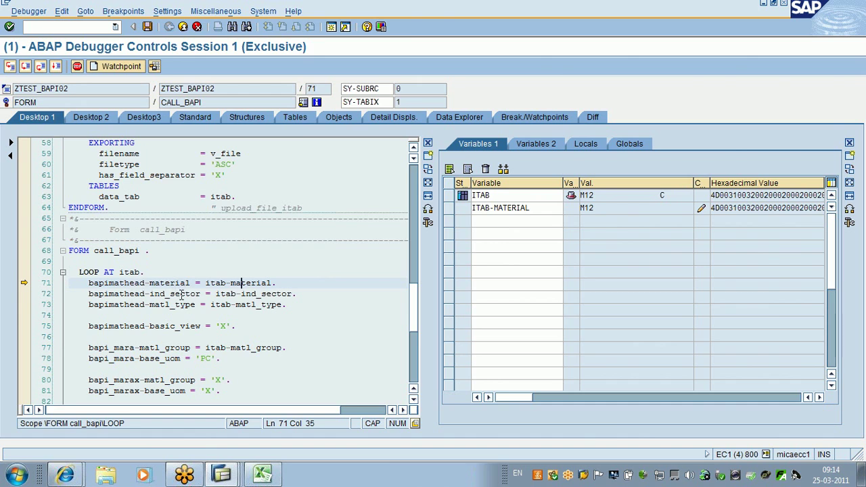
left_click(252, 294)
double_click(252, 294)
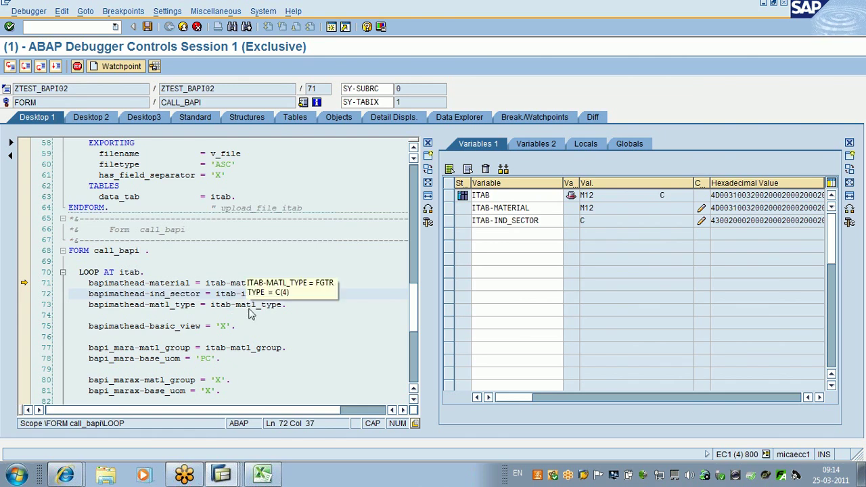
left_click(242, 308)
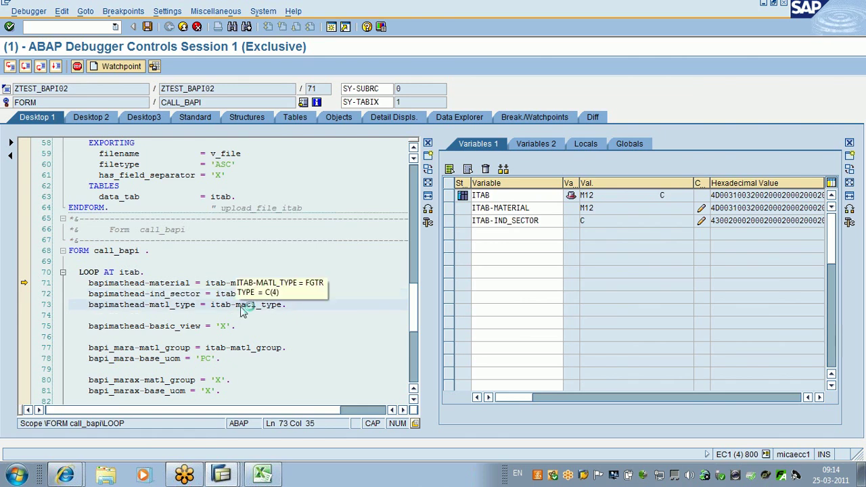
double_click(243, 305)
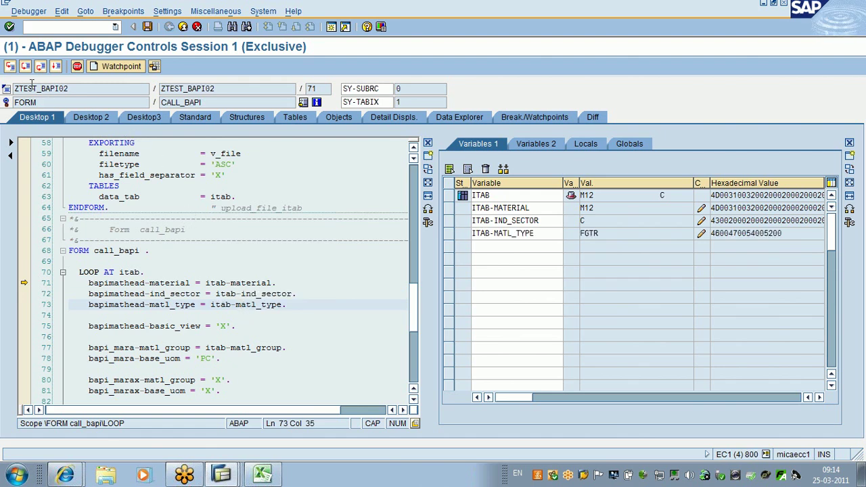
Step: Single-step to line 83, adding itab-matl_group (001) to the watched variables
left_click(10, 67)
left_click(10, 67)
left_click(11, 67)
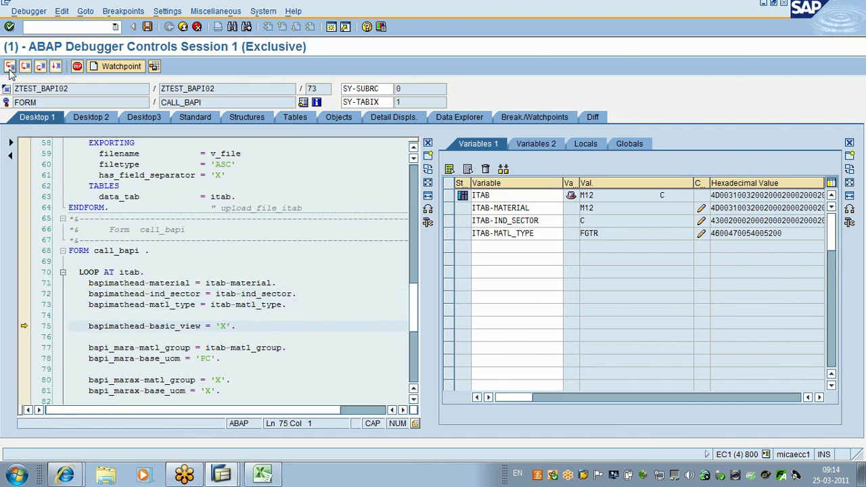
left_click(9, 67)
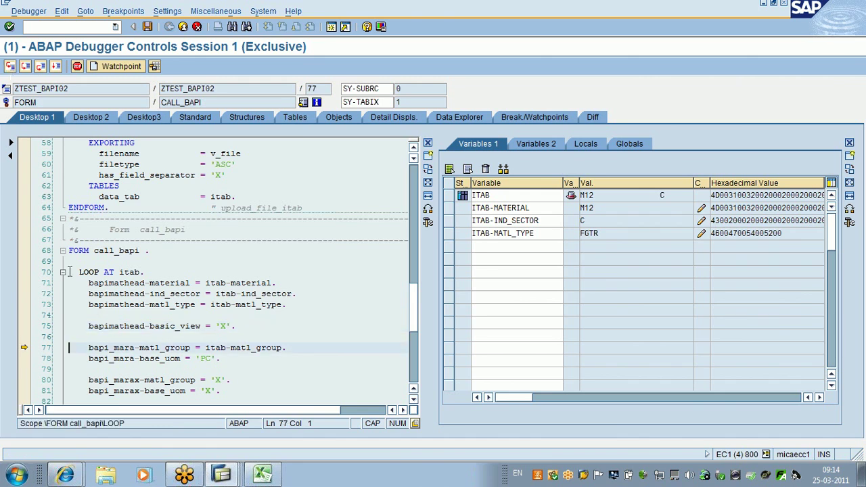
mouse_move(157, 329)
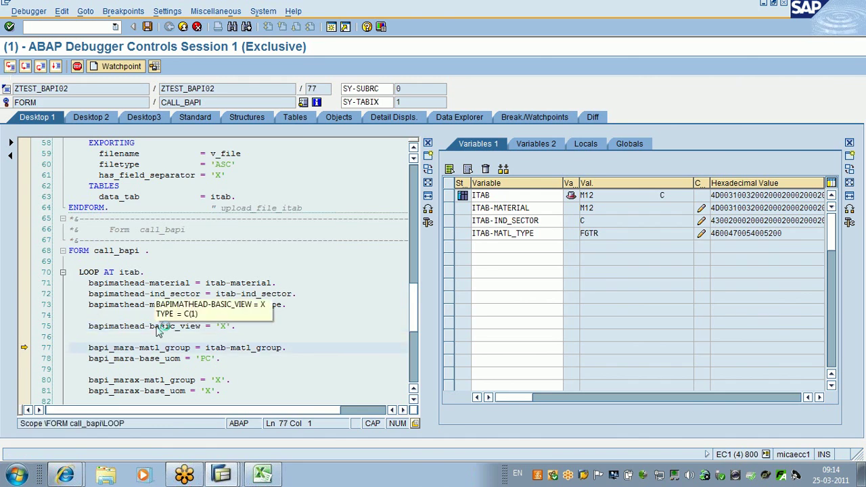
left_click(135, 348)
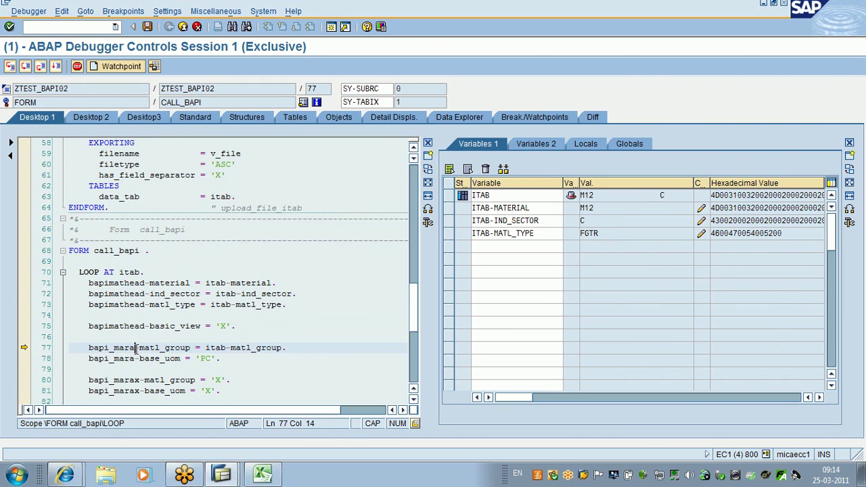
double_click(136, 348)
left_click(234, 348)
double_click(235, 349)
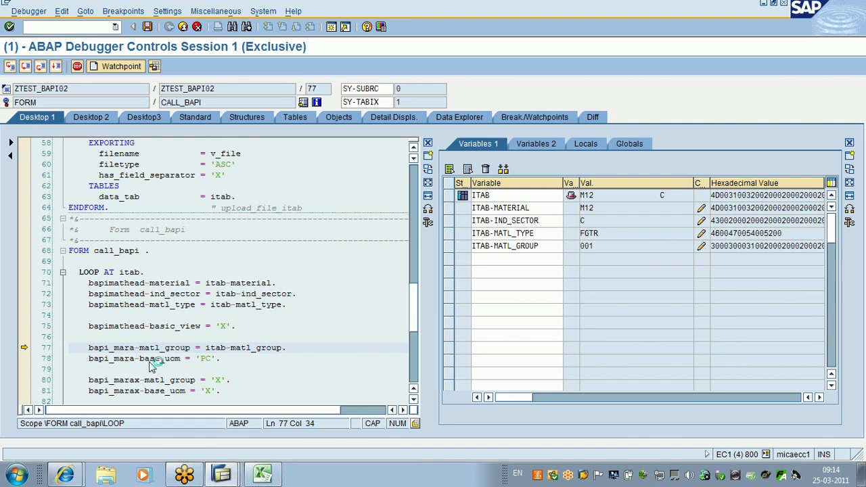
left_click(10, 67)
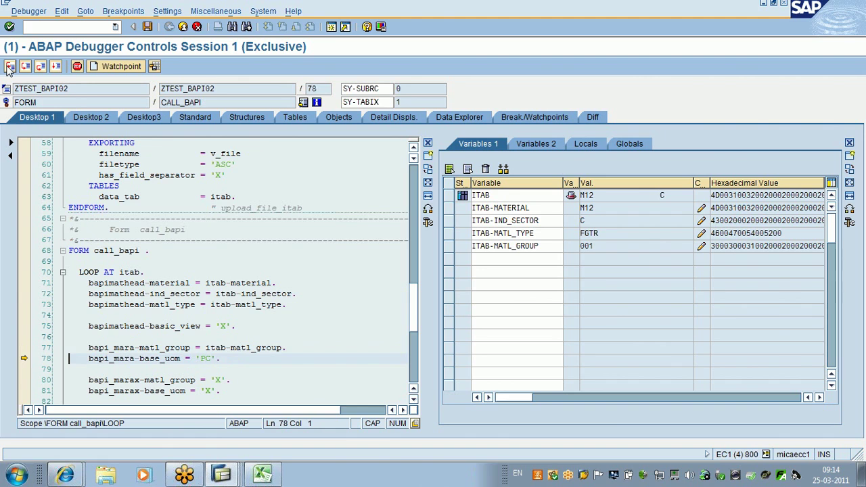
left_click(10, 67)
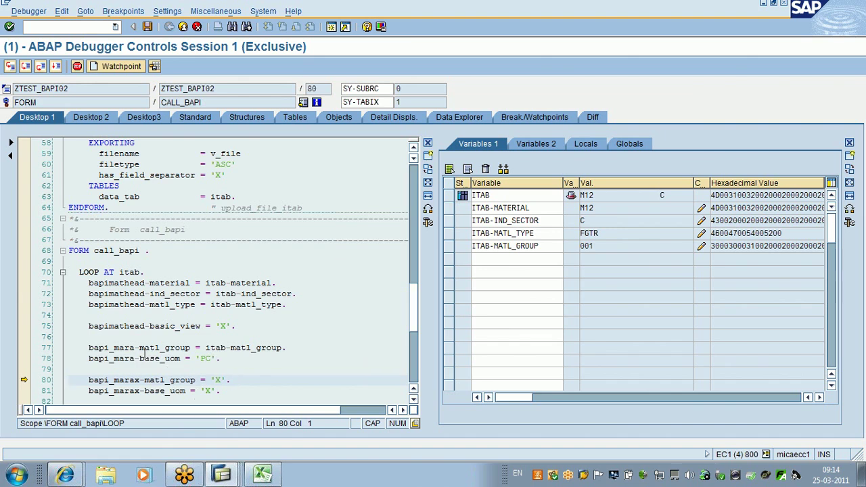
left_click(10, 65)
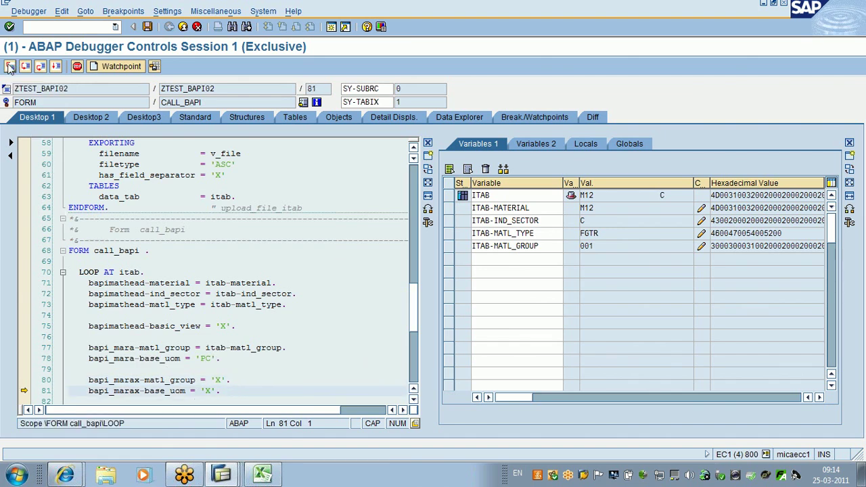
left_click(10, 66)
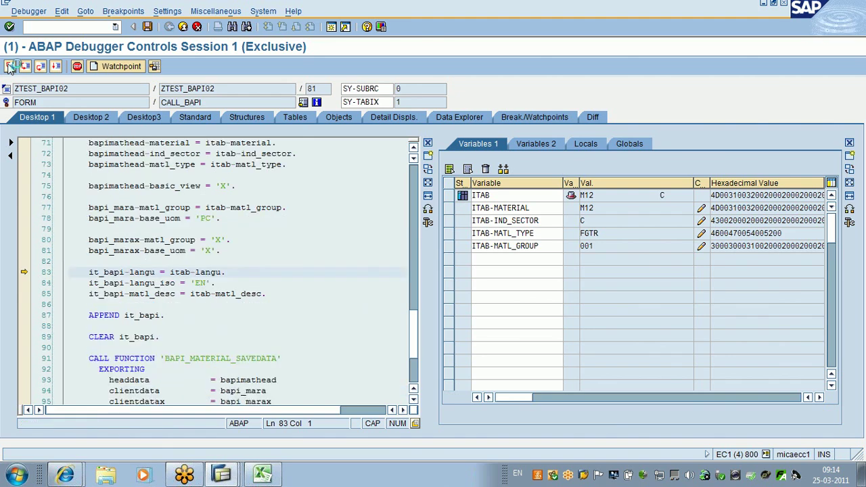
Step: Step past line 83 and add ITAB-LANGU to the debugger's watched variables
left_click(205, 272)
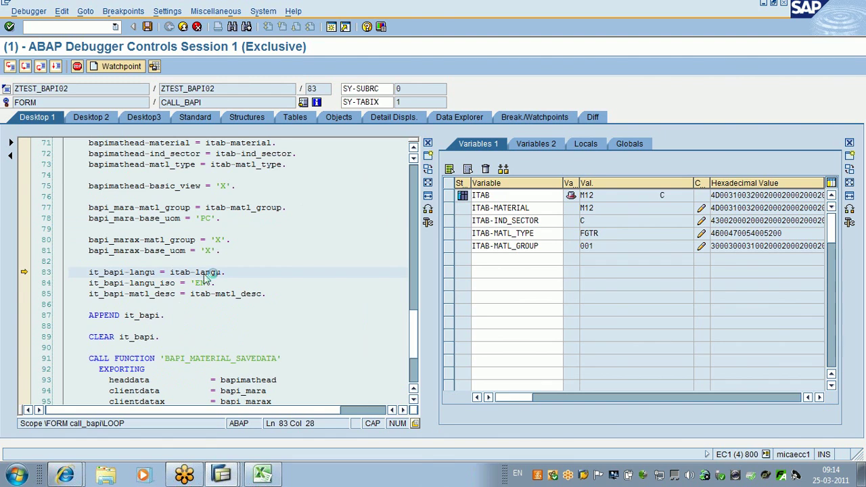
left_click(202, 272)
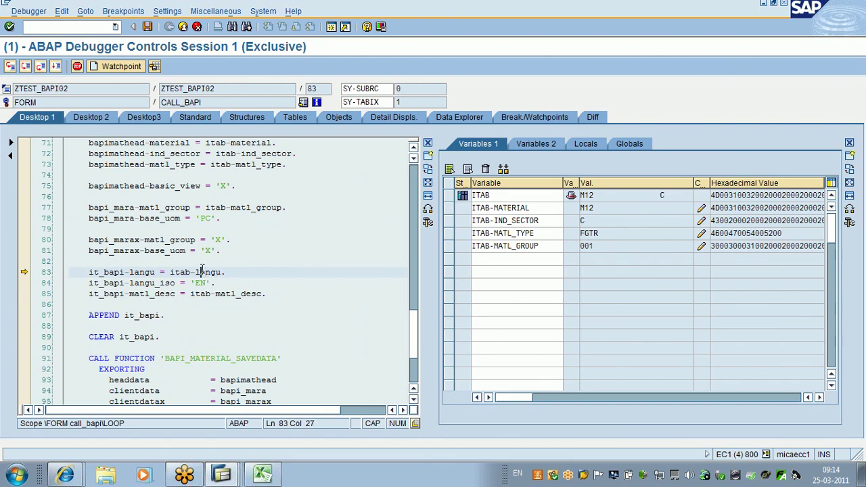
mouse_move(202, 269)
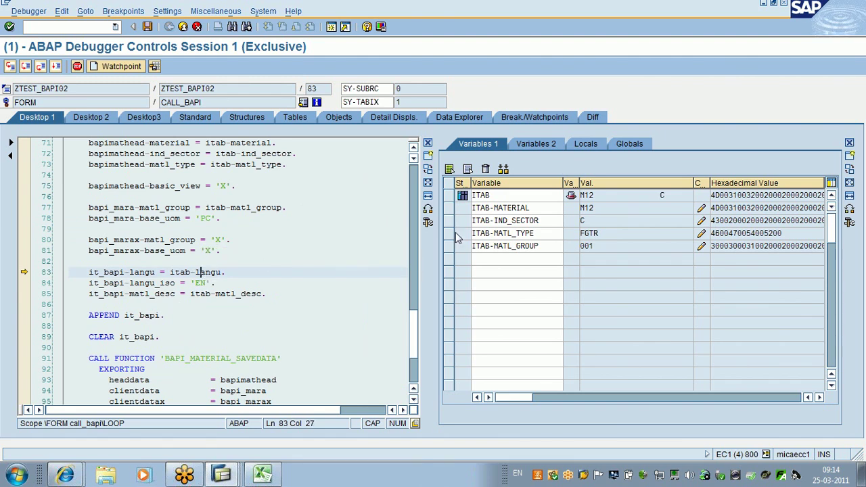
key("F5")
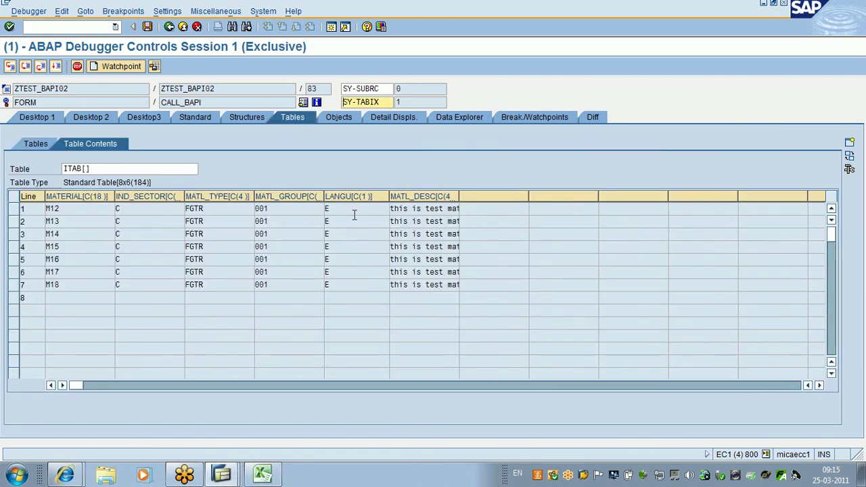
left_click(170, 27)
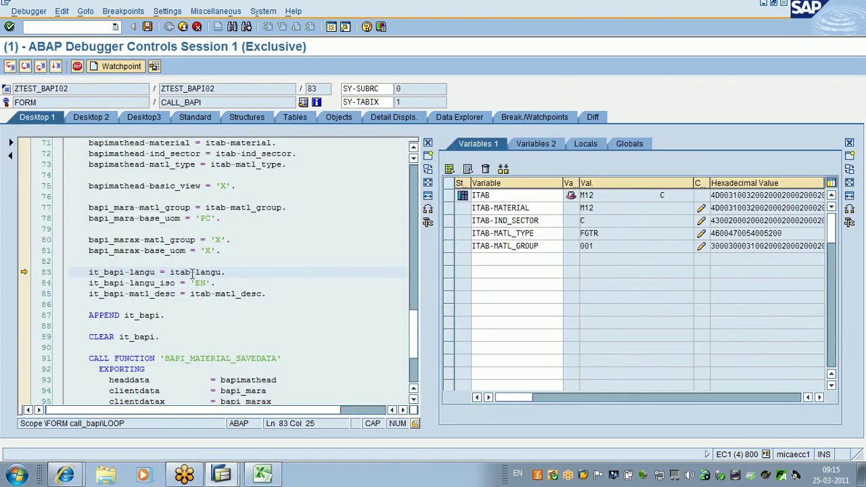
double_click(192, 273)
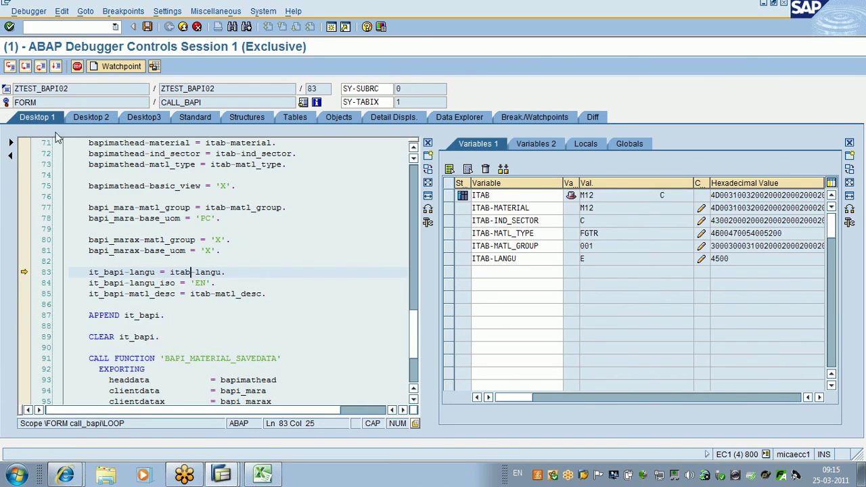
Step: Watch ITAB-MATL_DESC and single-step M12 to the APPEND it_bapi statement on line 87
left_click(9, 68)
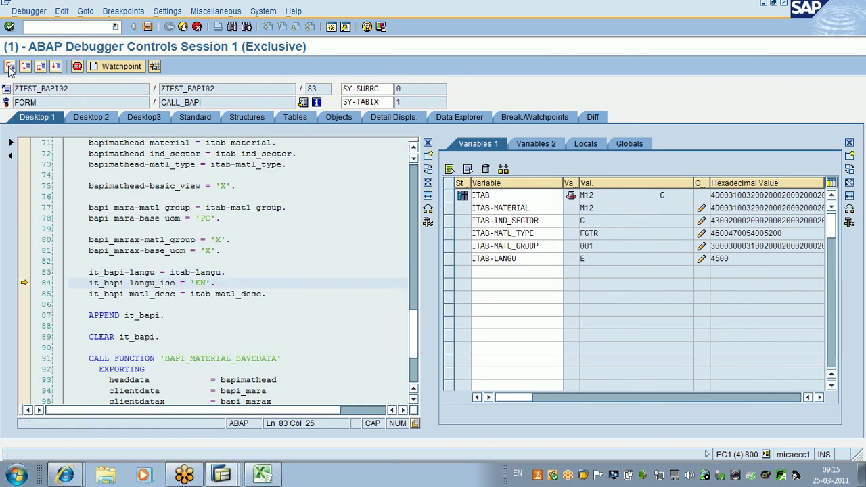
left_click(10, 66)
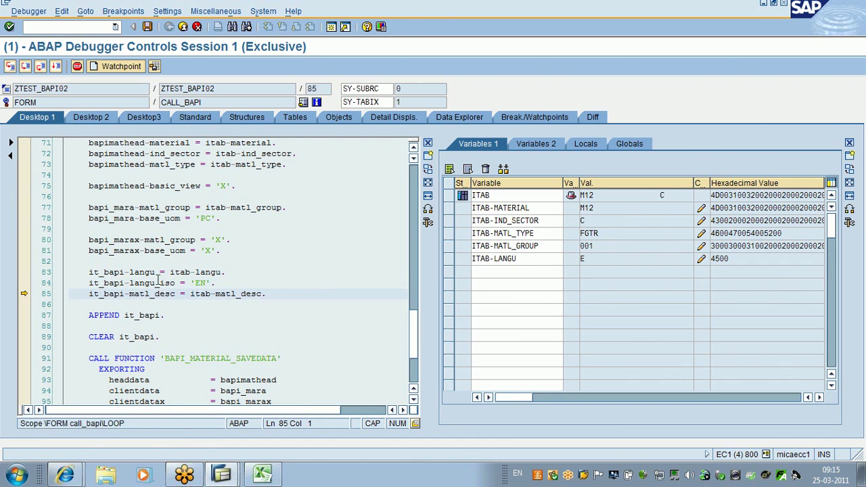
left_click(225, 302)
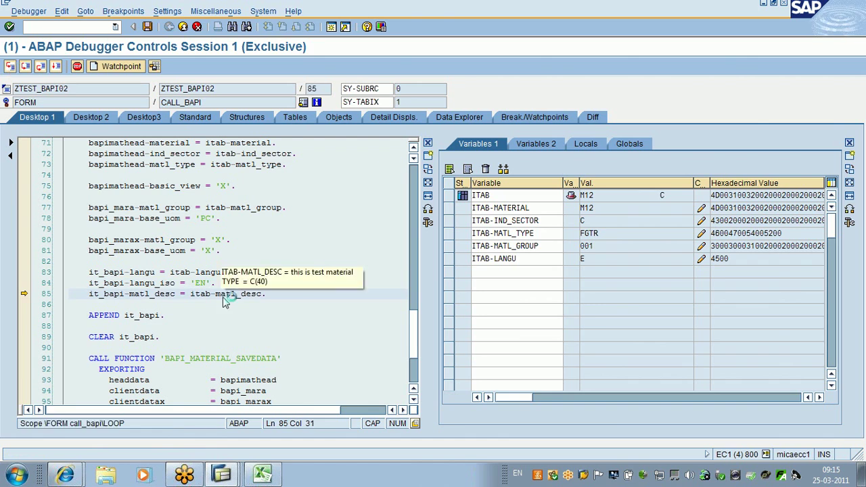
double_click(226, 302)
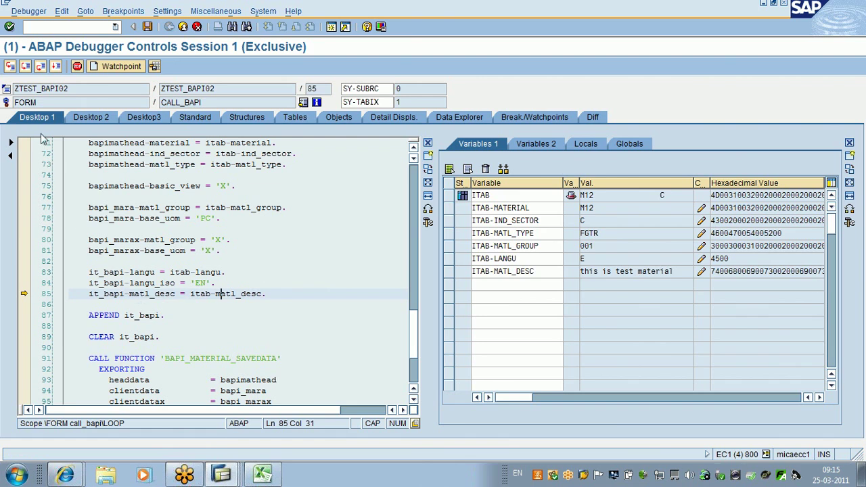
left_click(10, 67)
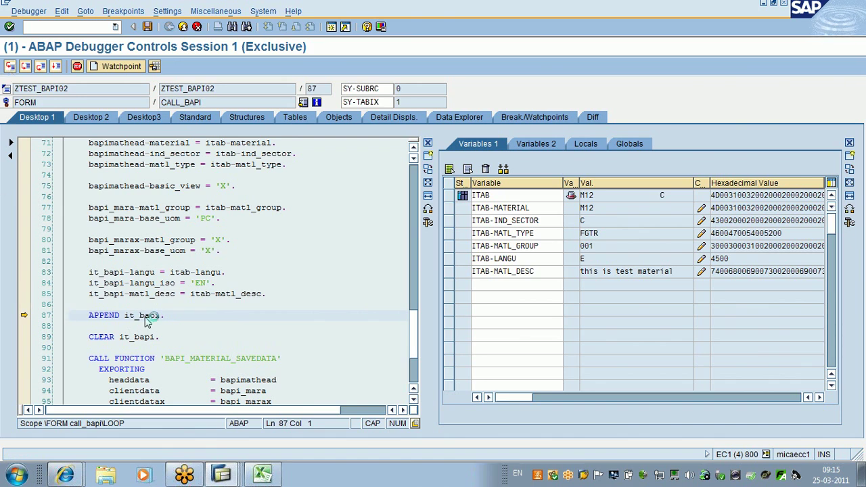
mouse_move(147, 321)
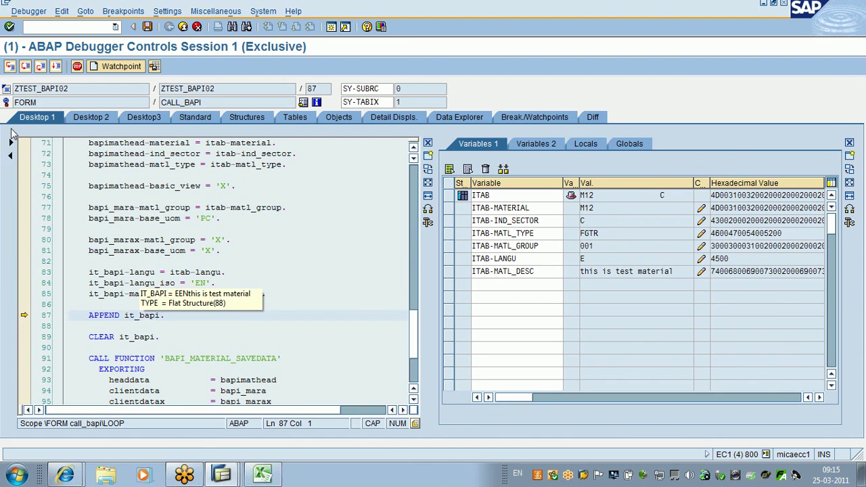
Step: Single-step past the APPEND to the BAPI_MATERIAL_SAVEDATA call on line 91
left_click(10, 66)
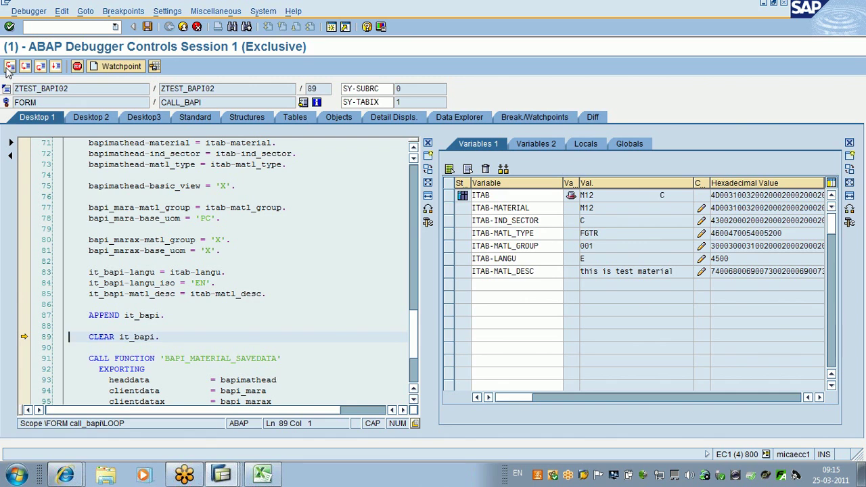
left_click(10, 66)
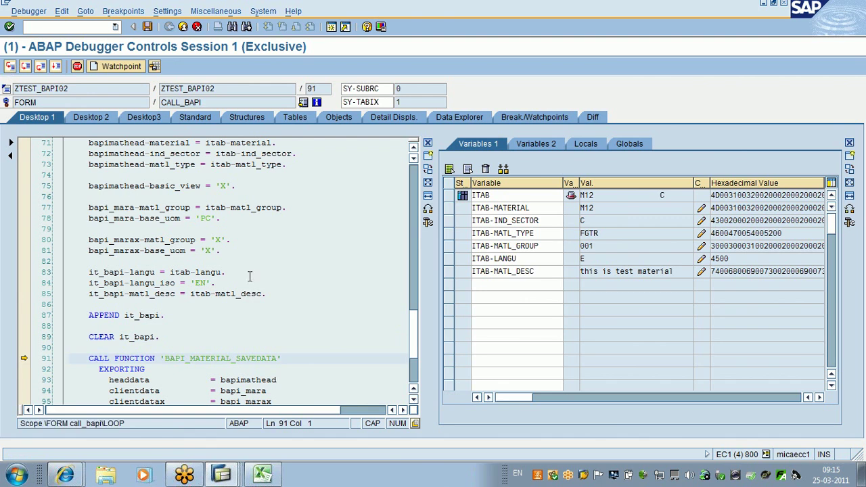
left_click(414, 400)
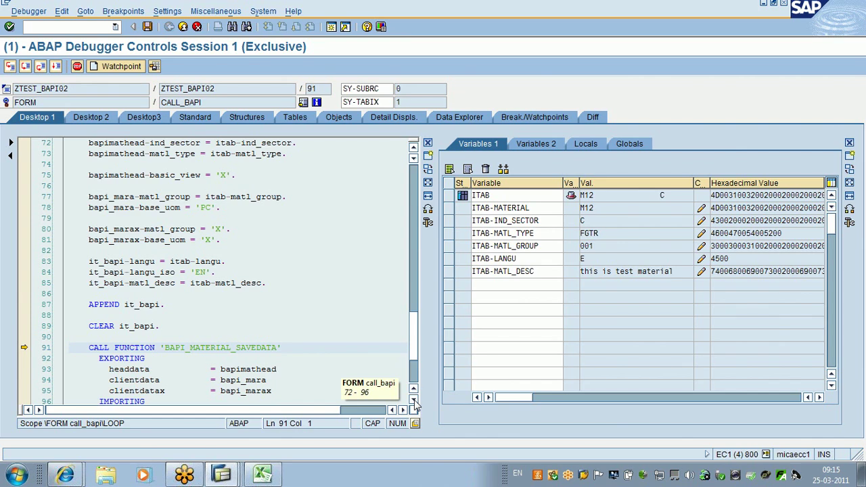
left_click(414, 400)
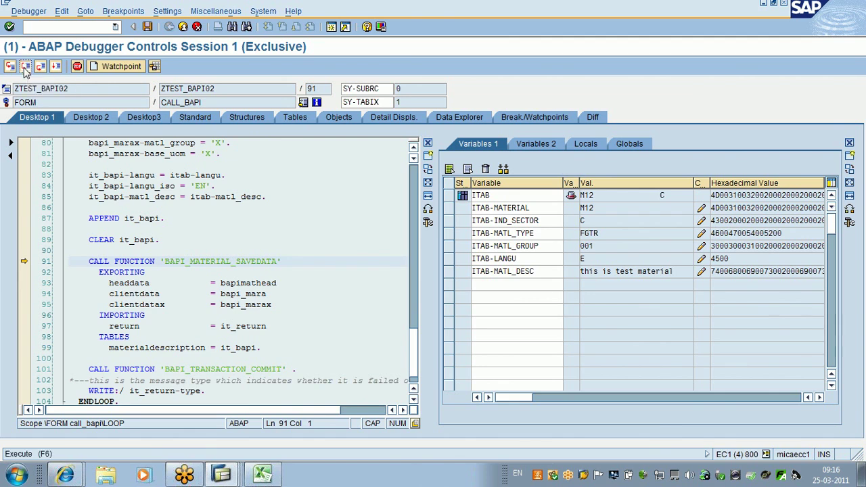
Step: Execute the BAPI and commit calls to reach line 103, and watch IT_RETURN
left_click(25, 67)
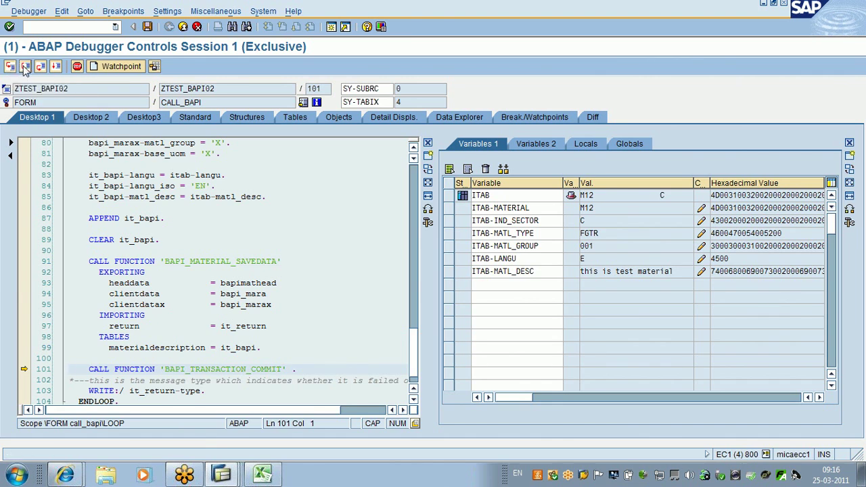
left_click(25, 68)
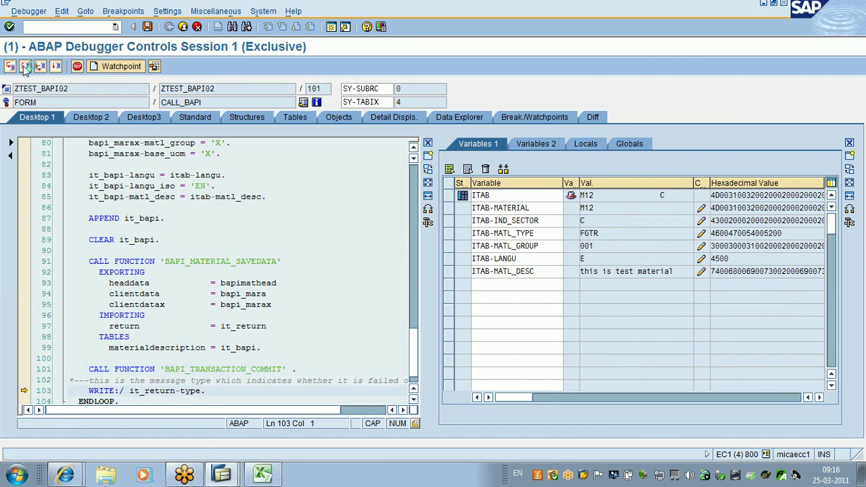
left_click(246, 326)
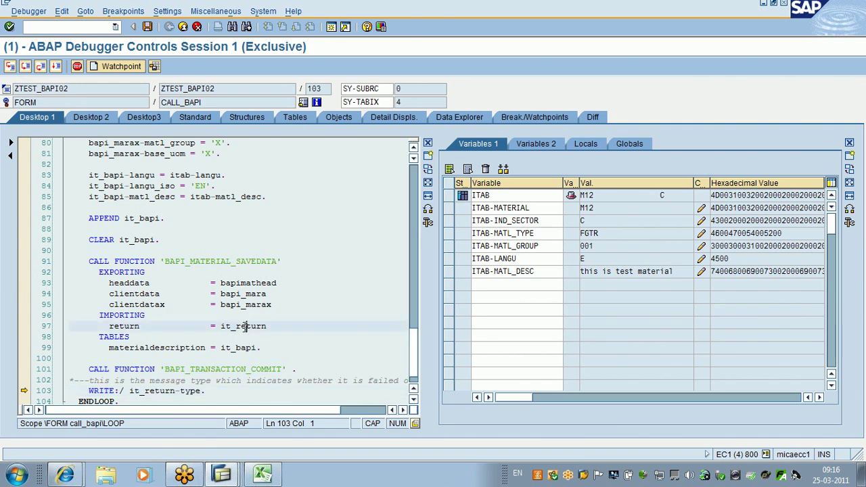
double_click(245, 326)
Step: Read IT_RETURN's error 'Unit of measure ****** is not defined', then exit the debugger
double_click(521, 287)
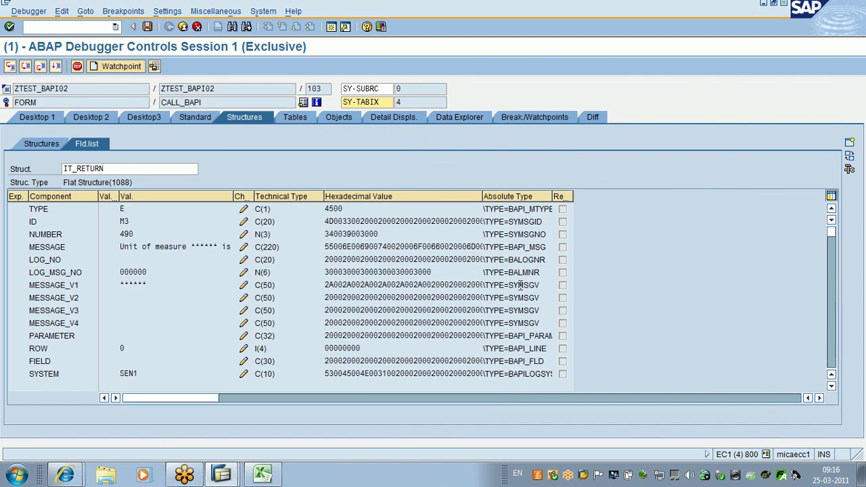
left_click(231, 247)
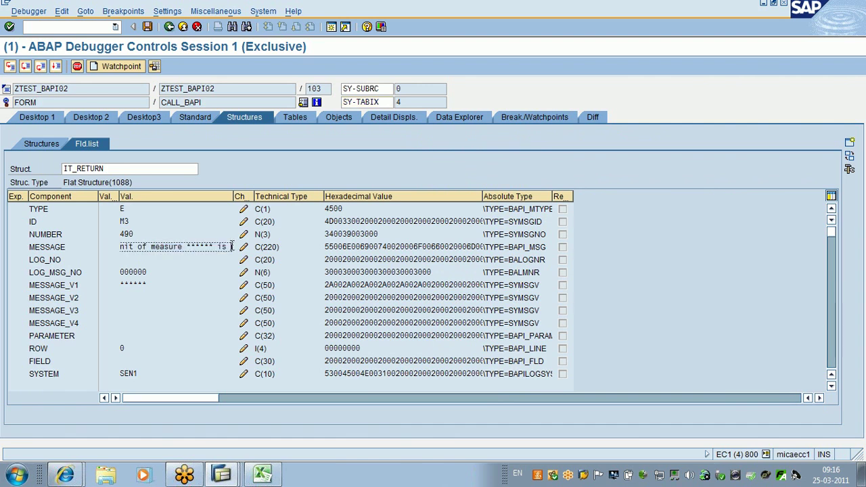
left_click_drag(123, 246, 242, 255)
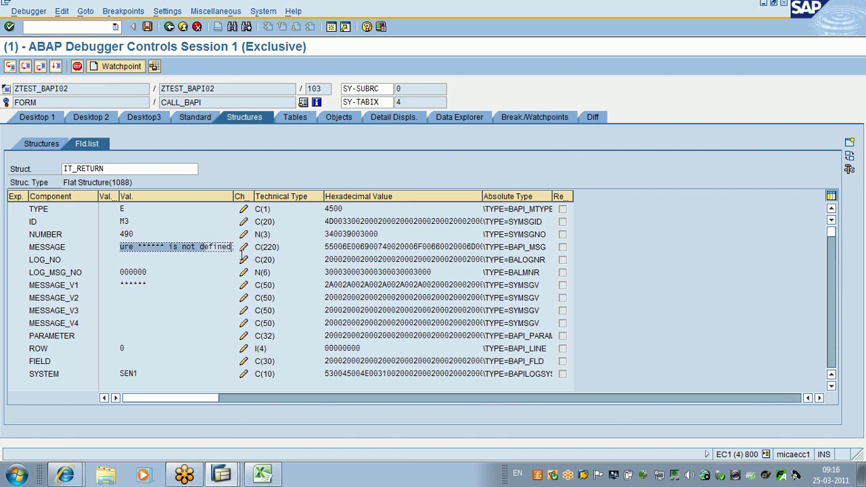
left_click(242, 255)
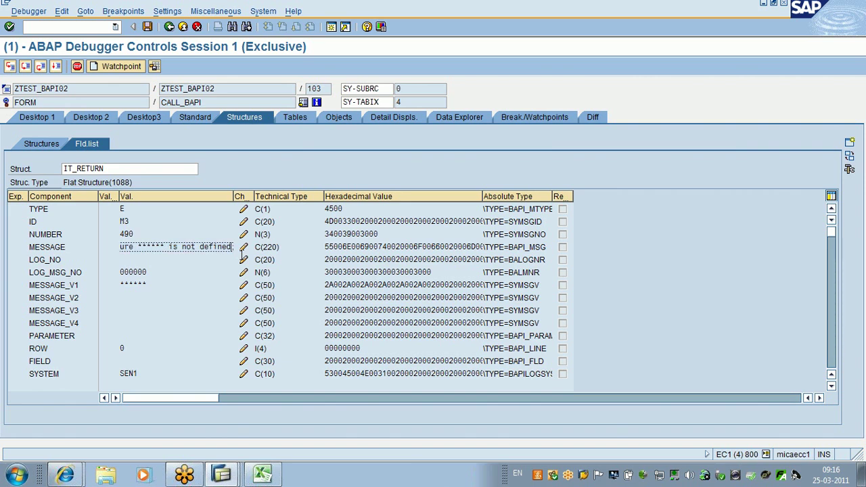
left_click(183, 27)
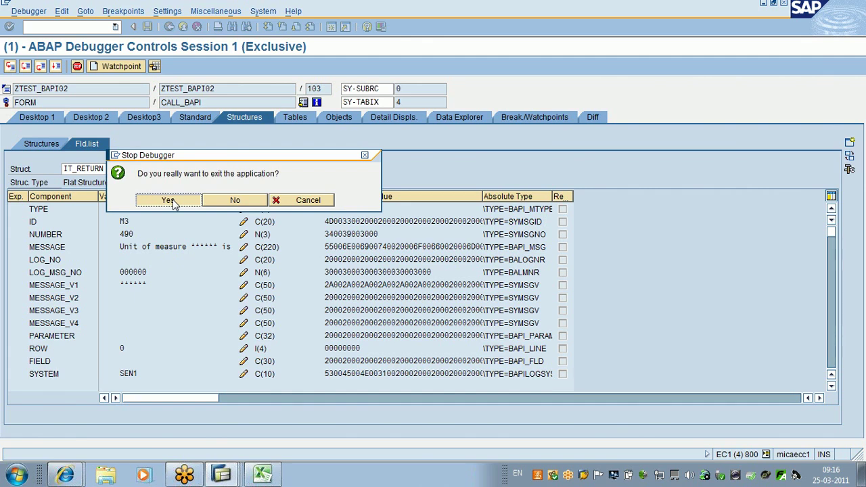
Step: Leave the debugger, change bapi_mara-base_uom on line 78 from 'PC' to 'KGS', and activate
left_click(170, 201)
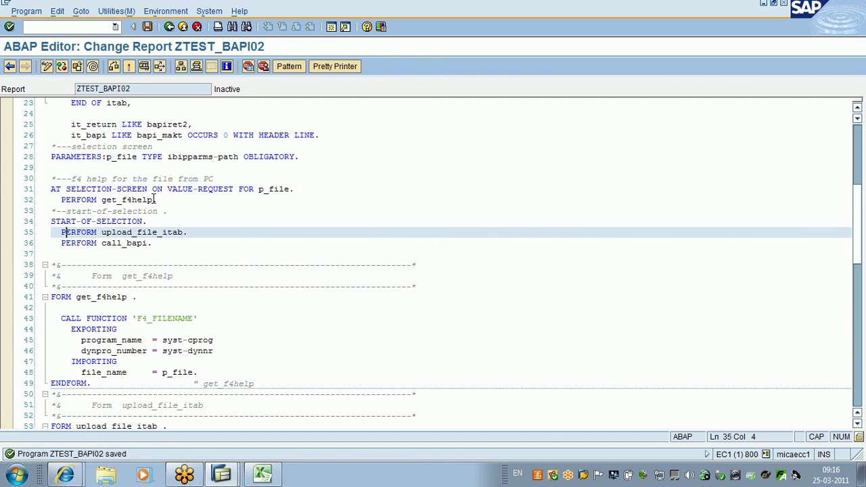
key("Down")
key("Down")
key("Down")
key("Down")
key("Down")
key("Down")
key("Down")
key("Down")
key("Down")
key("Down")
key("Down")
key("Down")
key("Down")
key("Down")
key("Down")
key("Down")
key("Down")
key("Down")
key("Down")
key("Down")
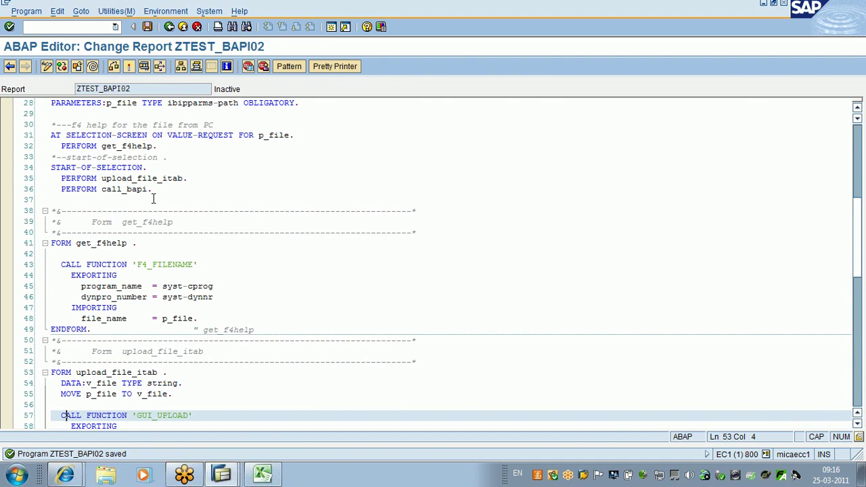
key("Down")
key("Down")
key("Down")
key("Down")
key("Down")
key("Down")
key("Down")
key("Down")
key("Down")
key("Down")
key("Down")
key("Down")
key("Down")
key("Down")
key("Down")
key("Down")
key("Down")
key("Down")
key("Down")
key("Down")
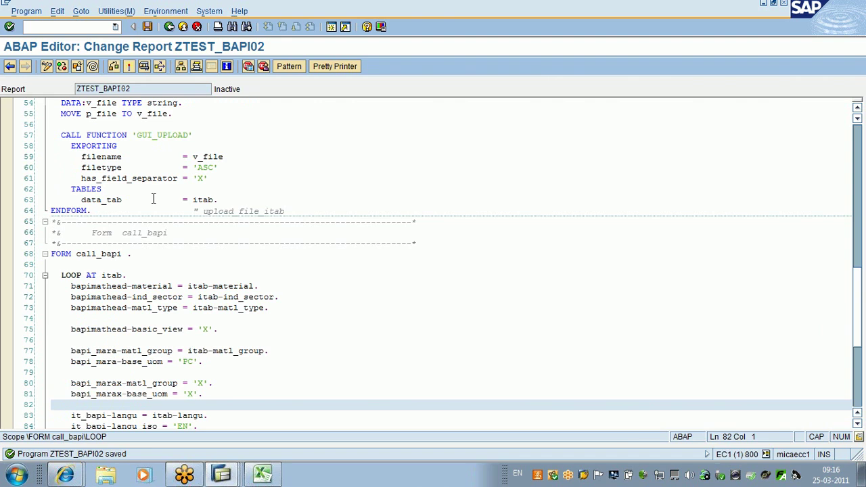
double_click(189, 363)
type("KGS")
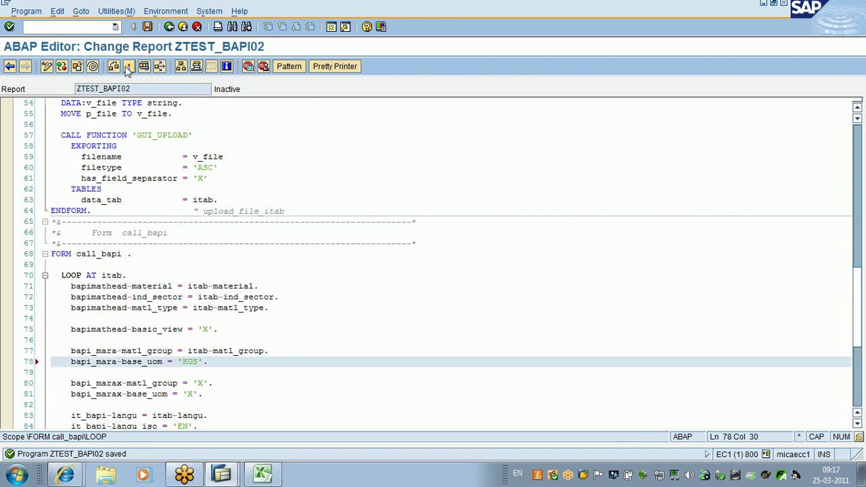
left_click(128, 68)
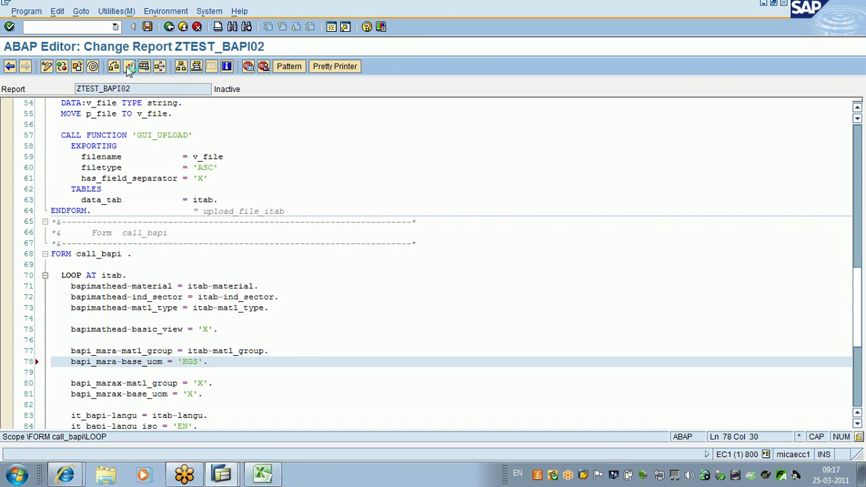
Step: Run ZTEST_BAPI02 with upload file mat.txt and inspect the E line after seven S results
key("Return")
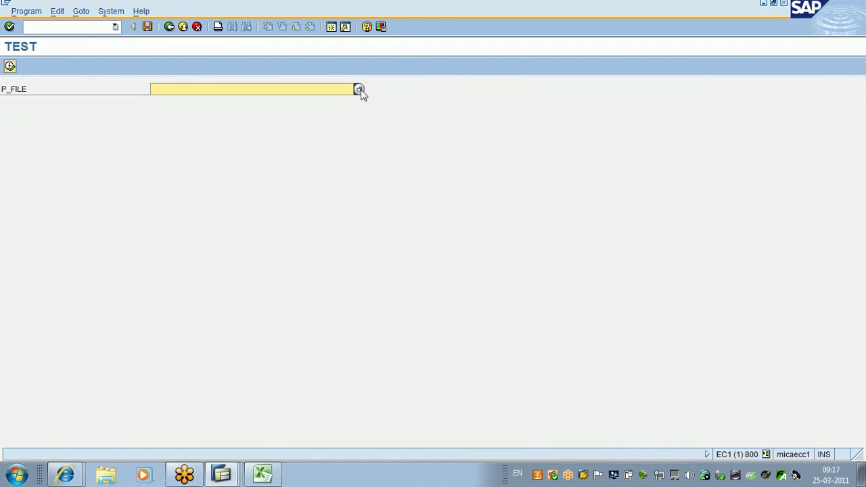
left_click(359, 90)
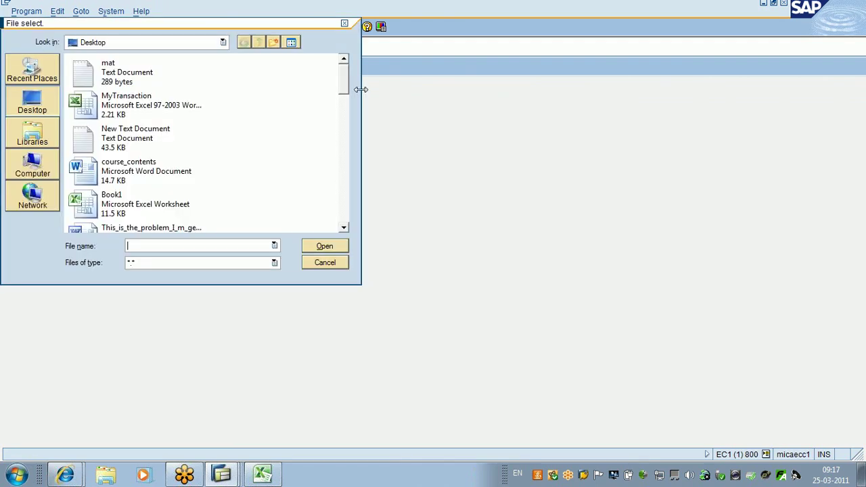
double_click(108, 68)
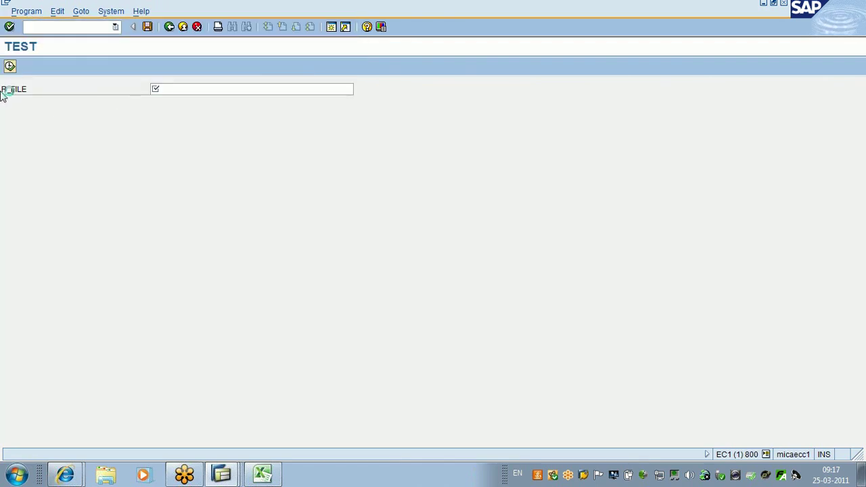
left_click(10, 68)
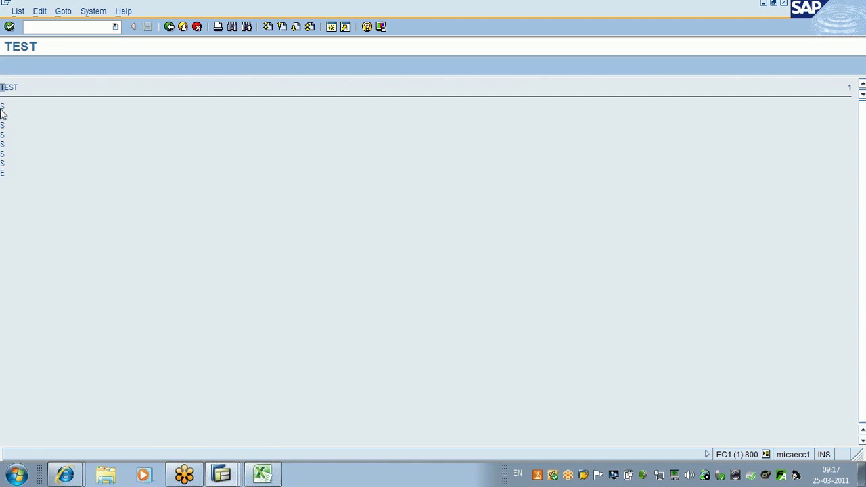
double_click(4, 174)
Step: Bring the Create Material session forward from the taskbar and minimize it
left_click(17, 476)
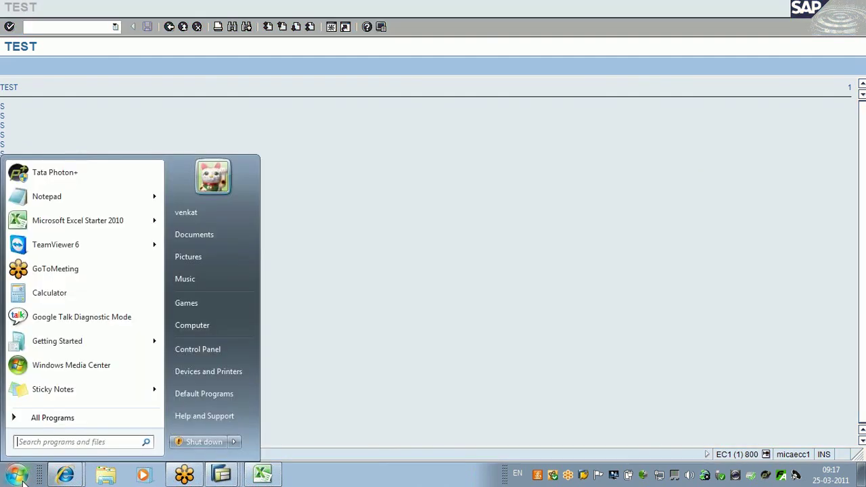
left_click(18, 475)
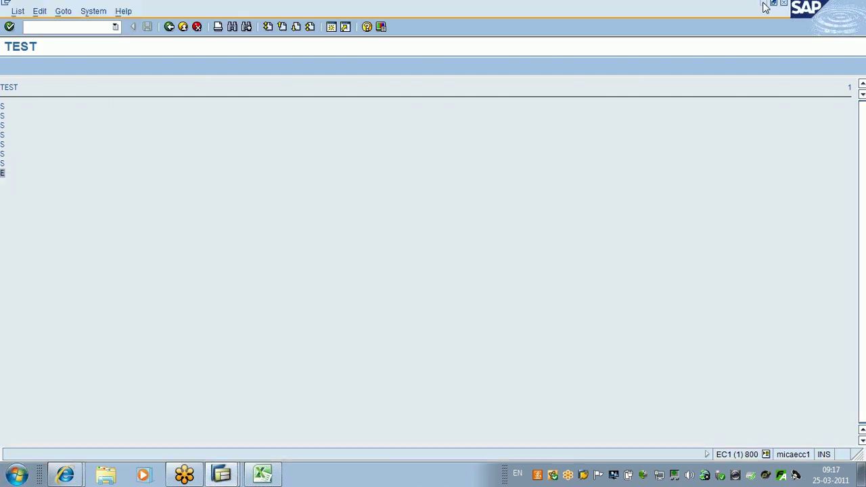
left_click(764, 6)
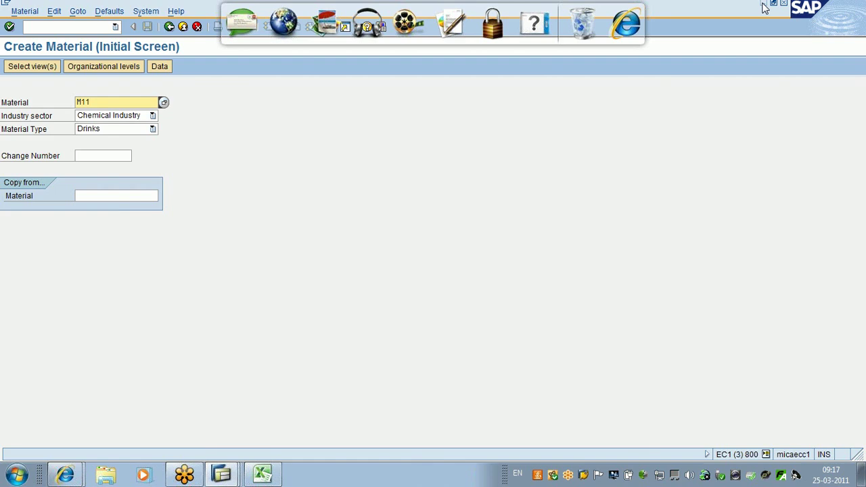
left_click(763, 4)
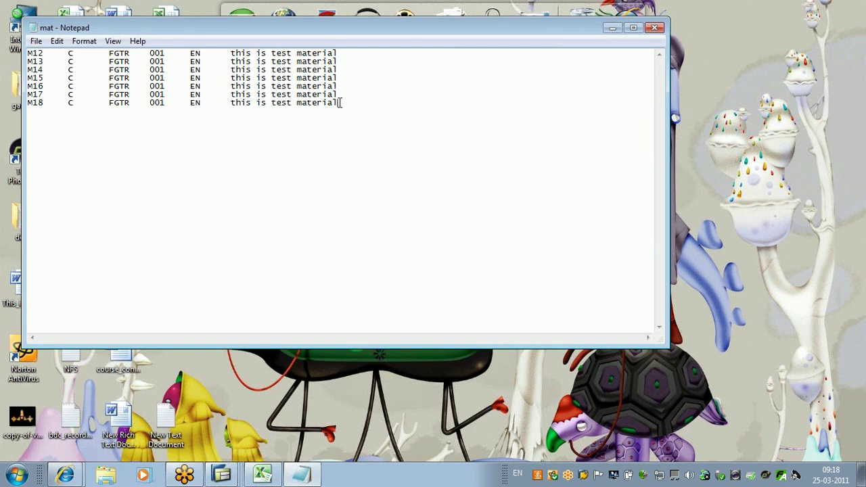
Step: Tidy the line after row M18 in mat.txt, then close Notepad saving the changes
key("Return")
key("Return")
key("Return")
key("Return")
left_click(343, 102)
left_click(655, 28)
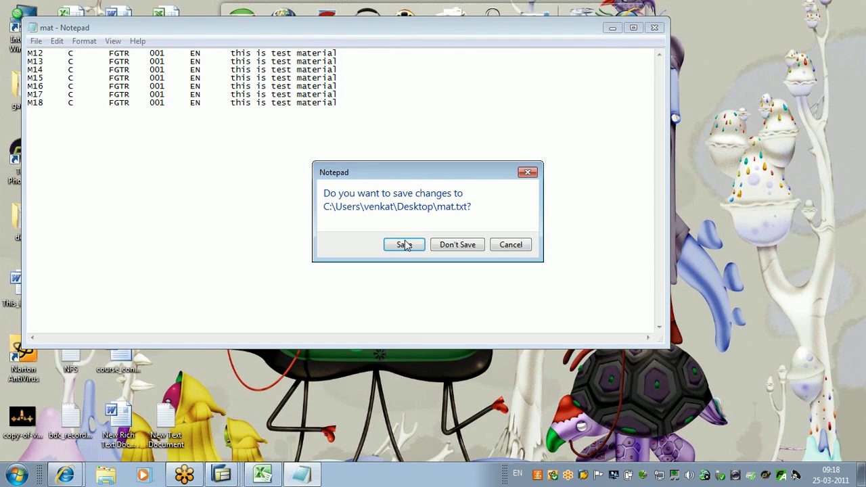
left_click(404, 245)
mouse_move(222, 473)
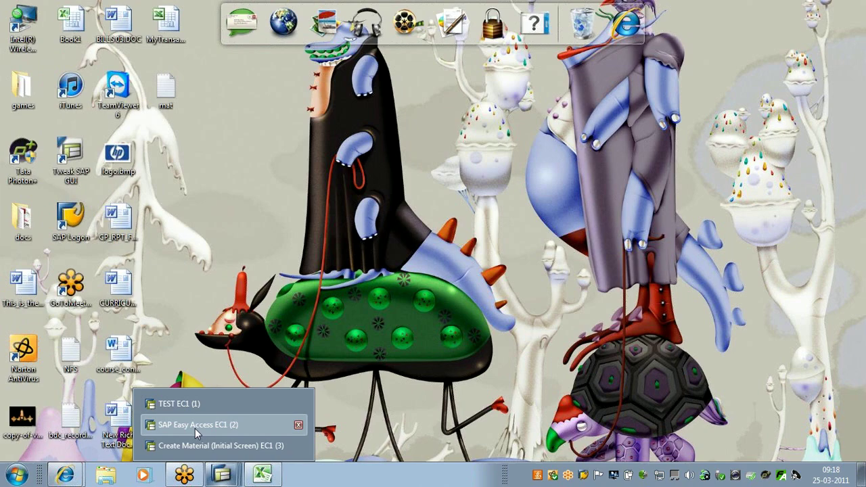
Step: In session 2, list MARA contents for material M12, then return to SE11's initial screen
left_click(195, 425)
key("Return")
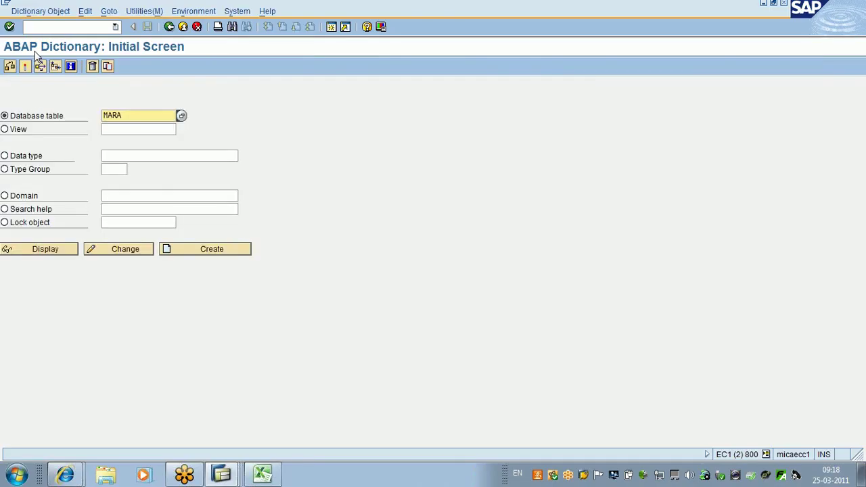
left_click(43, 247)
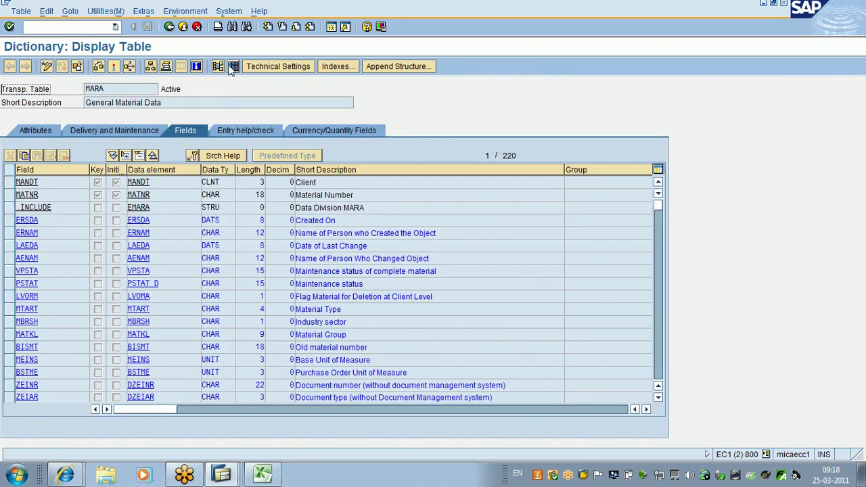
left_click(233, 66)
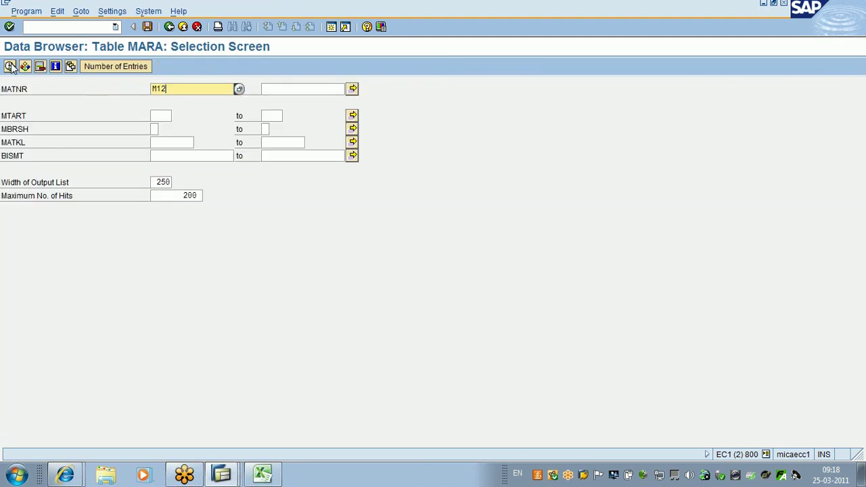
left_click(10, 66)
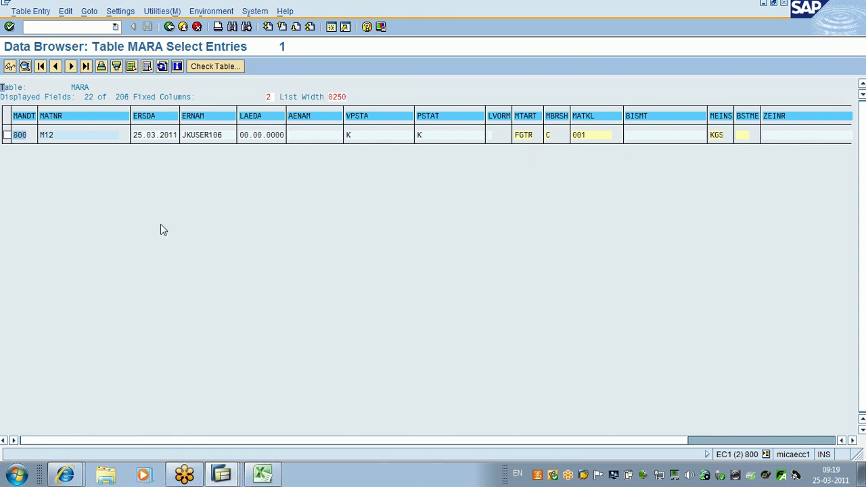
left_click(170, 28)
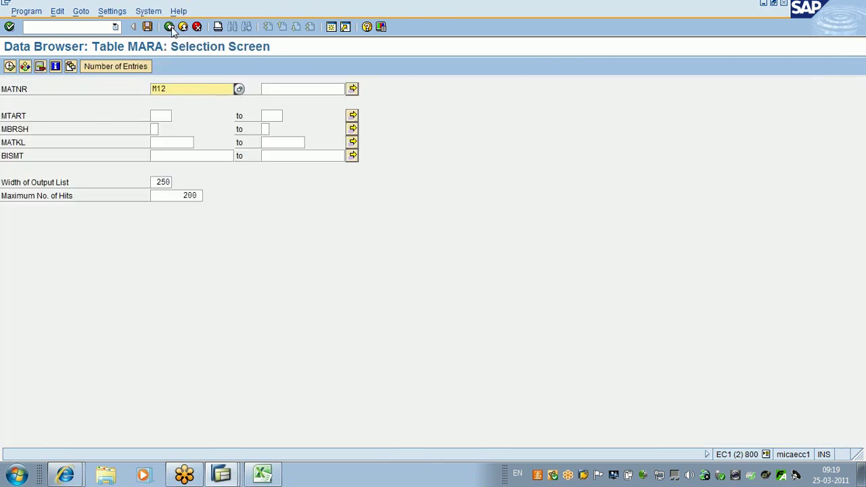
left_click(182, 30)
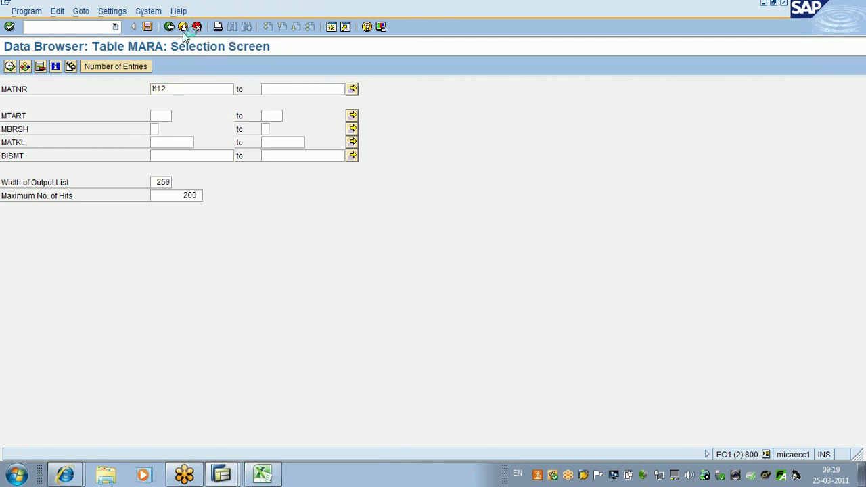
left_click(183, 32)
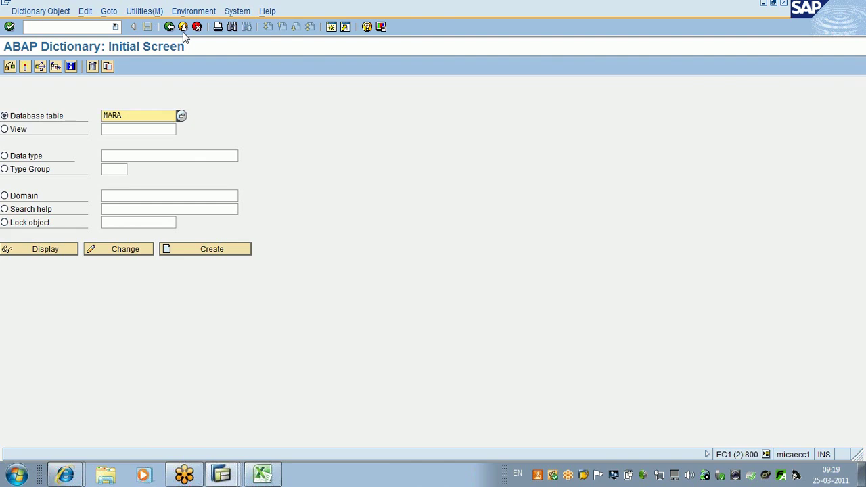
Step: Log off the ABAP Dictionary session and close the Create Material session
left_click(190, 31)
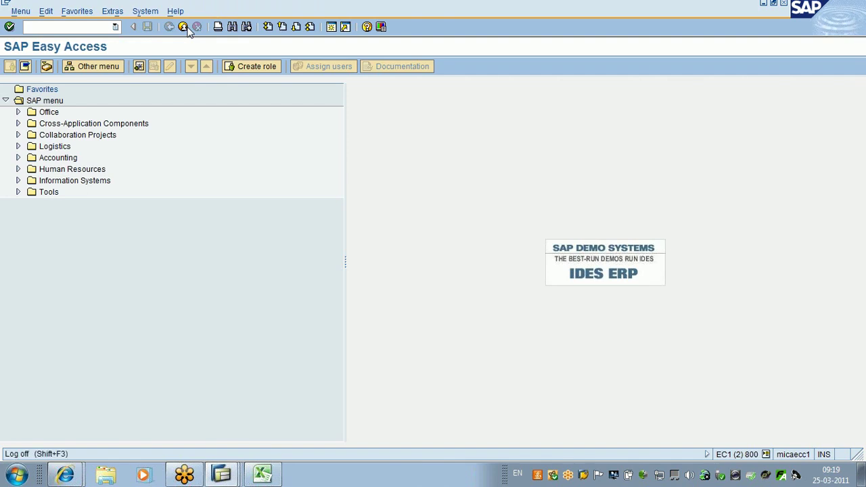
left_click(189, 30)
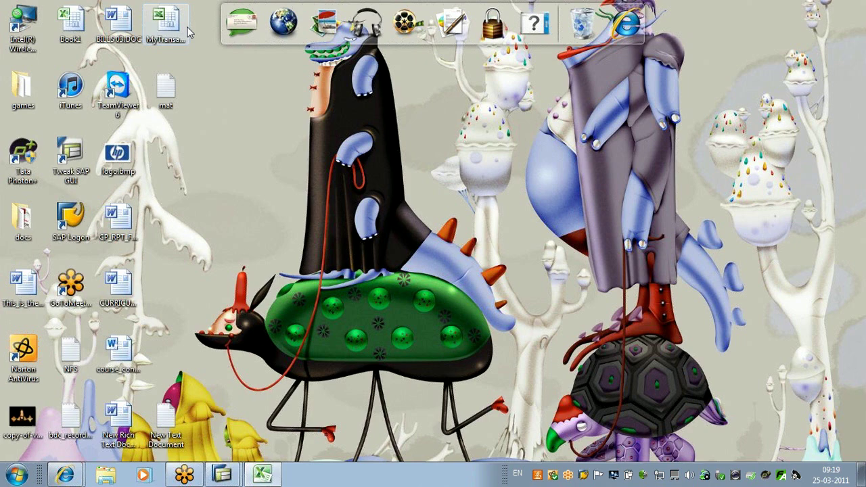
left_click(224, 473)
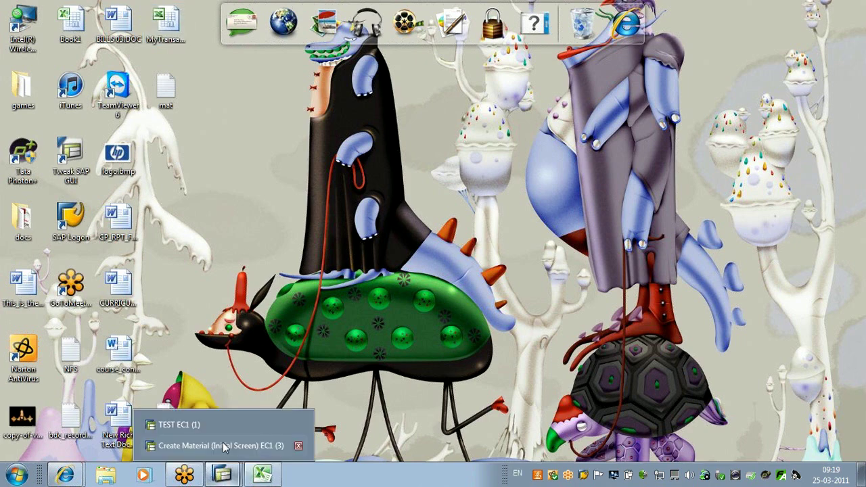
left_click(221, 446)
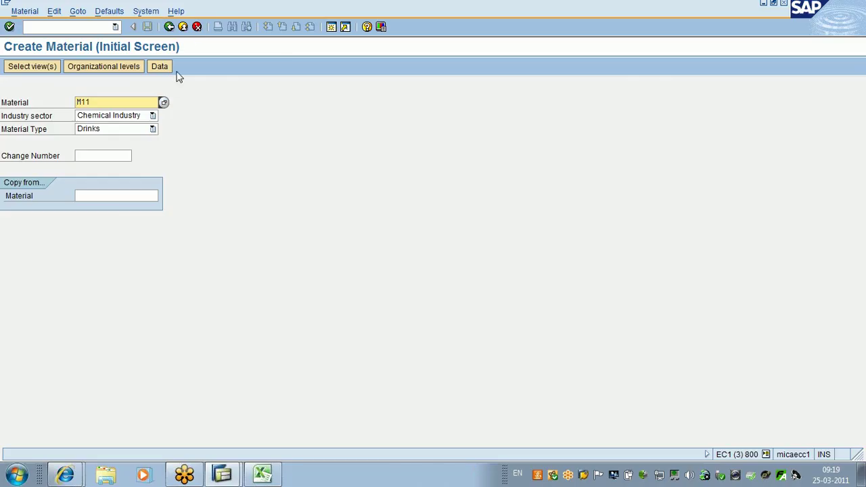
left_click(188, 30)
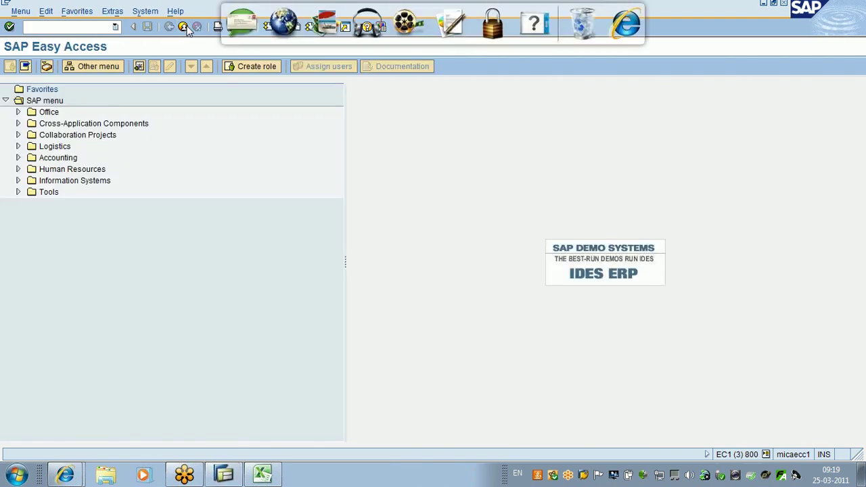
key("super+d")
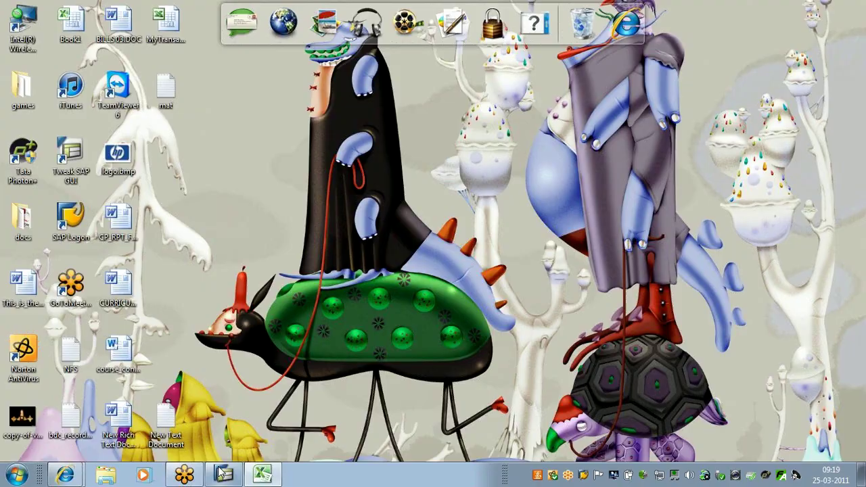
Step: Back out of the TEST output and selection screen to the ZTEST_BAPI02 editor
left_click(223, 474)
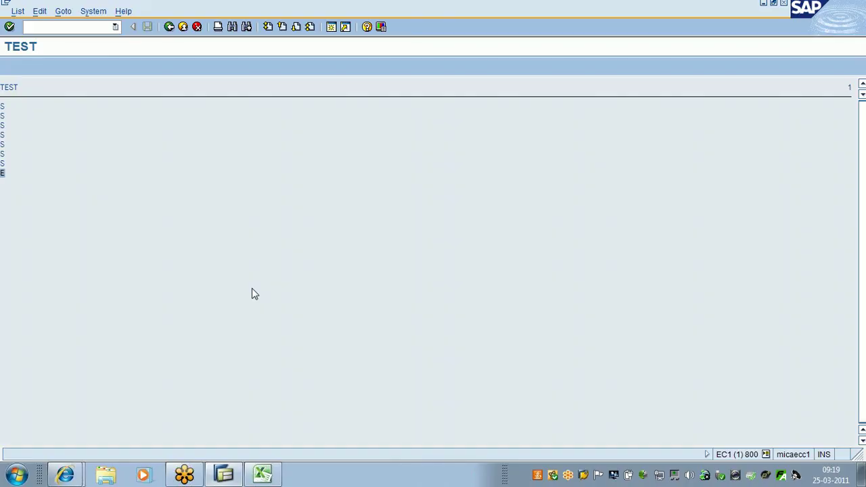
left_click(184, 30)
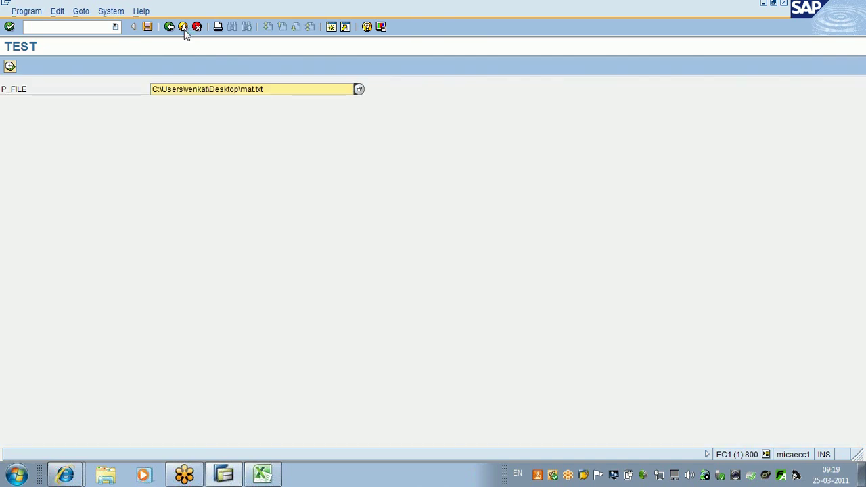
left_click(184, 30)
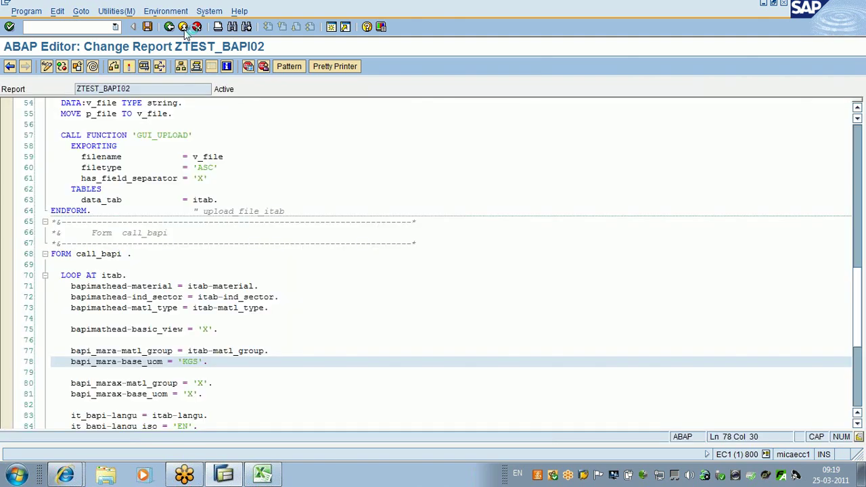
Step: Exit the ZTEST_BAPI02 source editor to the SE38 initial screen
left_click(184, 30)
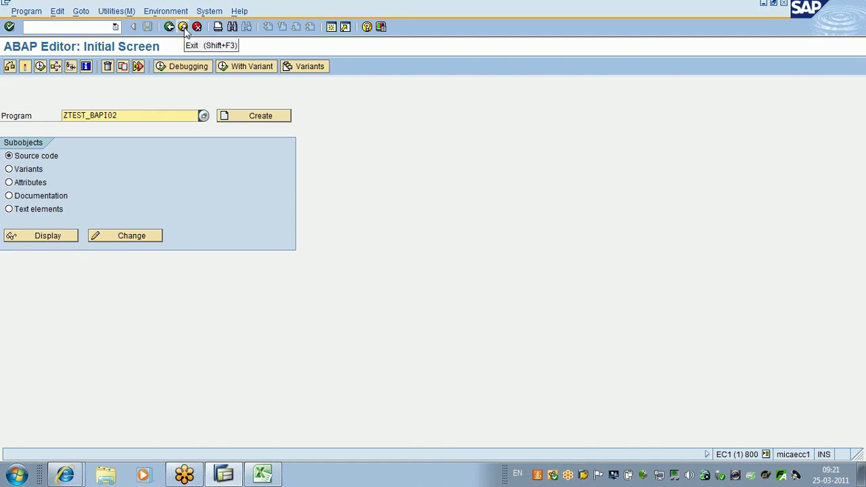
Step: Leave the ABAP Editor for SAP Easy Access and log off the last session, confirming with Yes
left_click(184, 29)
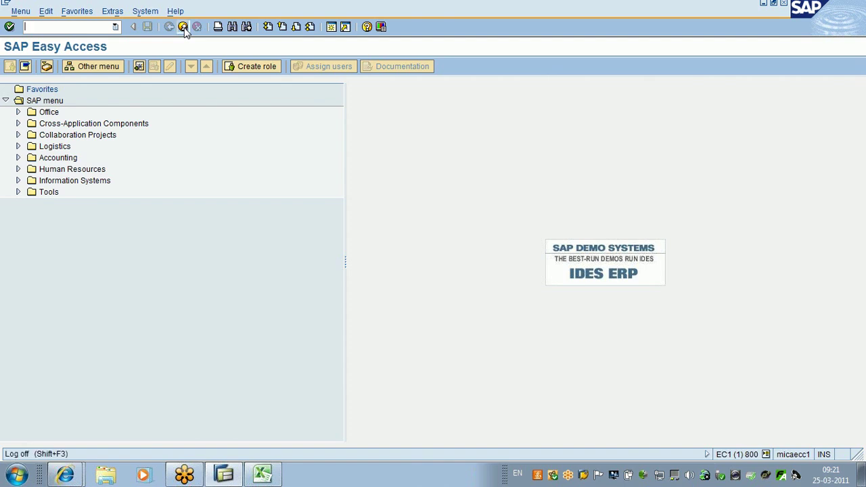
left_click(183, 28)
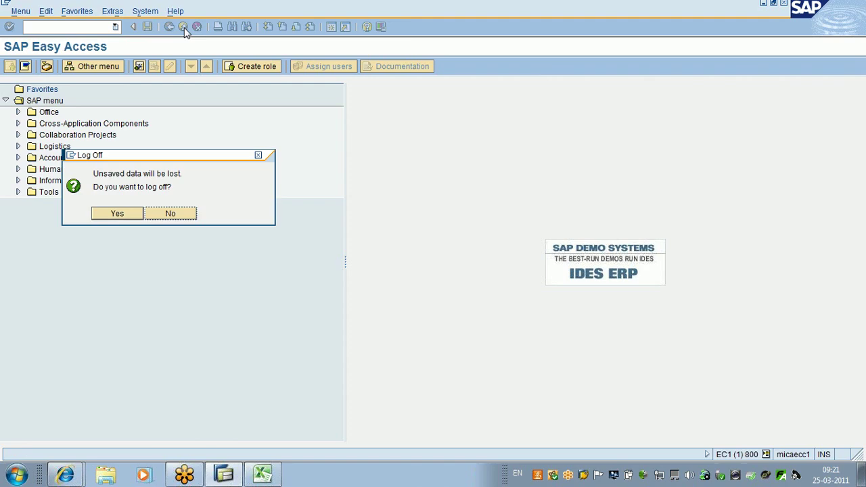
left_click(129, 214)
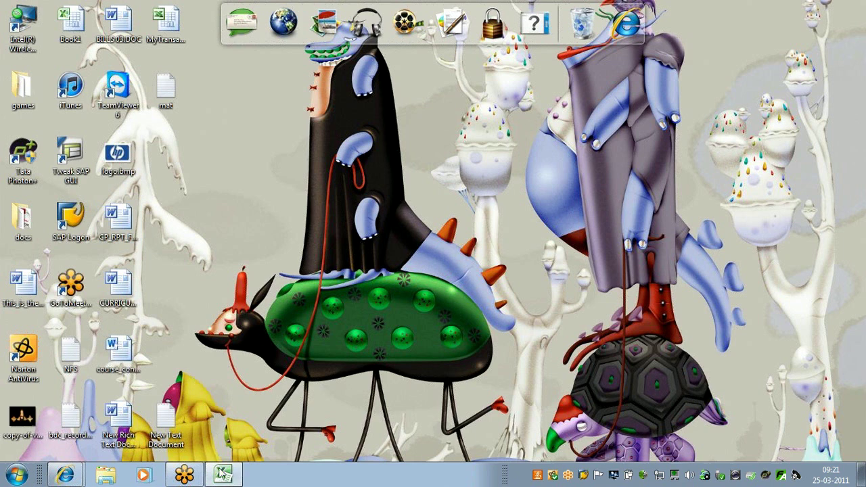
Step: Close the Excel workbook Book1 from the taskbar, choosing Don't Save
mouse_move(222, 474)
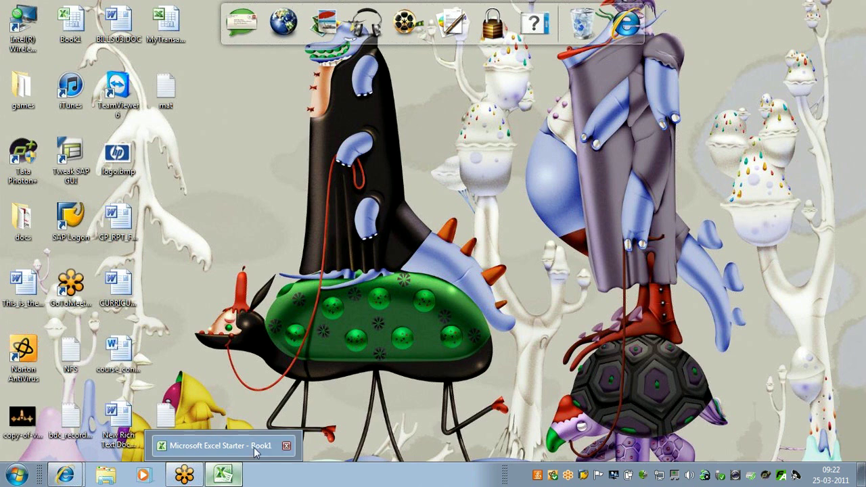
left_click(287, 446)
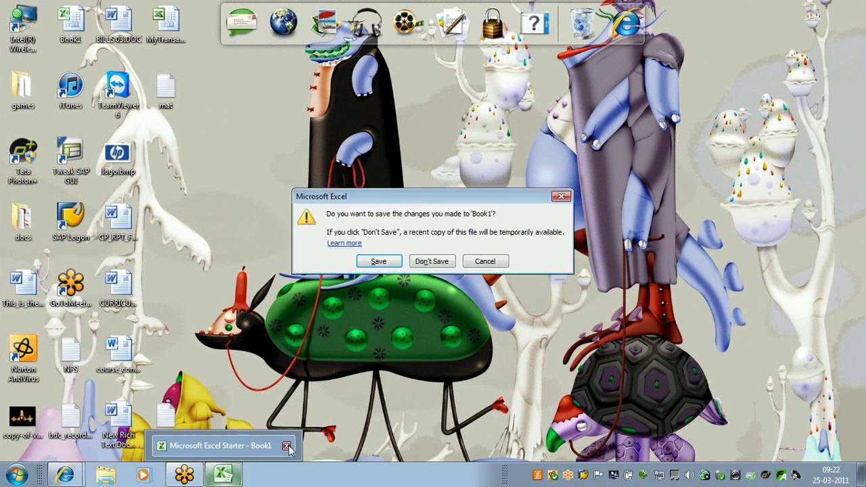
left_click(431, 262)
mouse_move(193, 474)
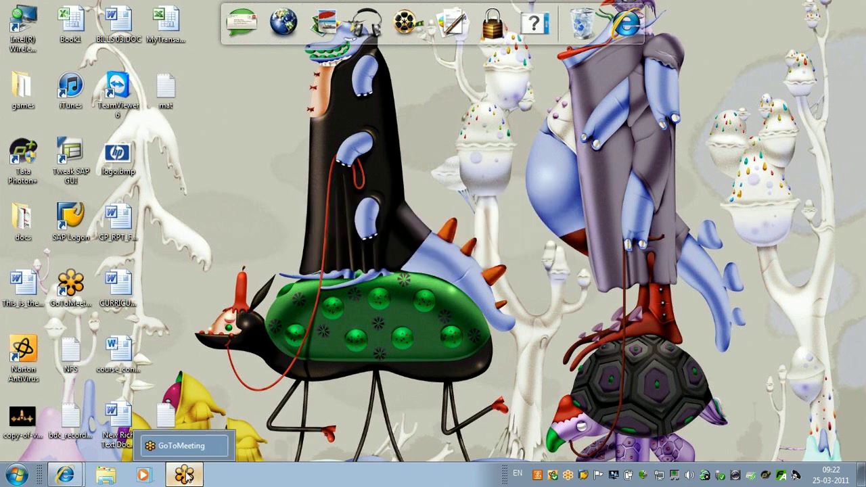